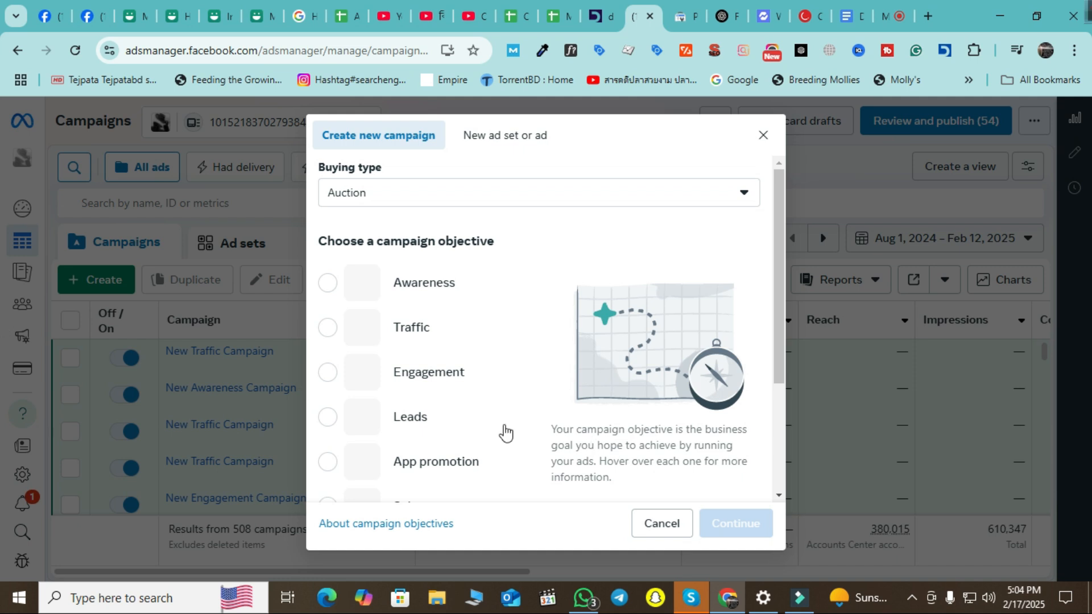
Select Engagement as the new campaign's objective in the Create new campaign list.
scroll(353, 377, "down", 2)
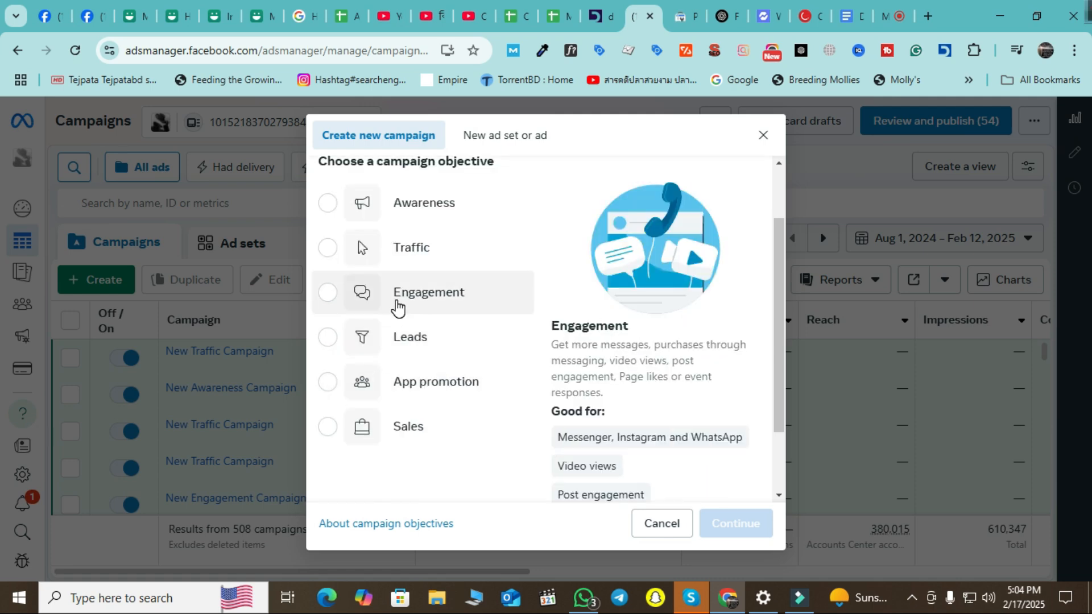
left_click(397, 306)
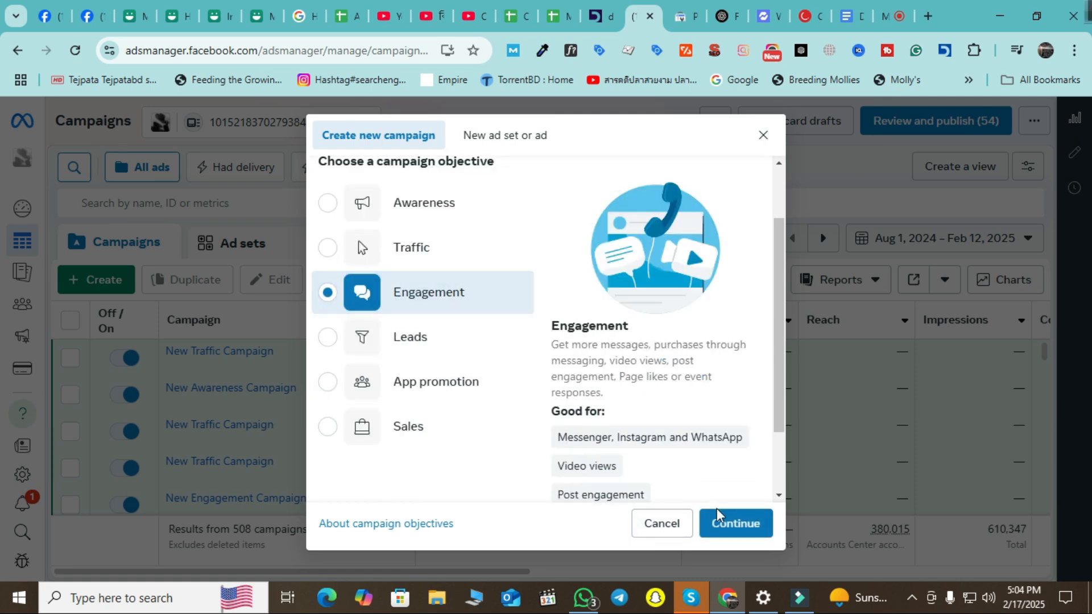
mouse_move(682, 421)
scroll(707, 417, "down", 1)
scroll(707, 418, "down", 1)
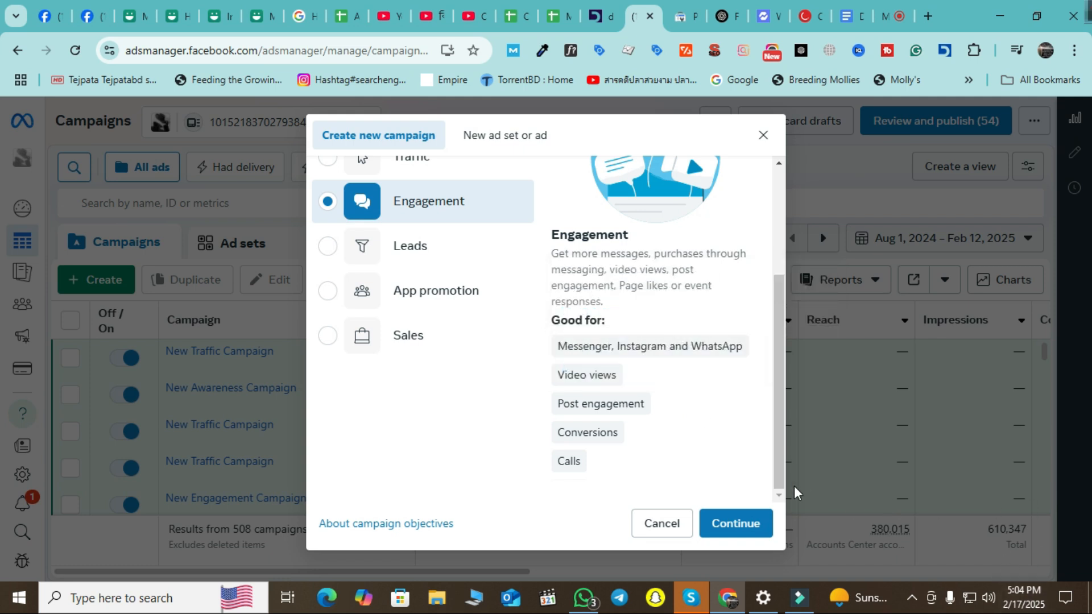
mouse_move(731, 351)
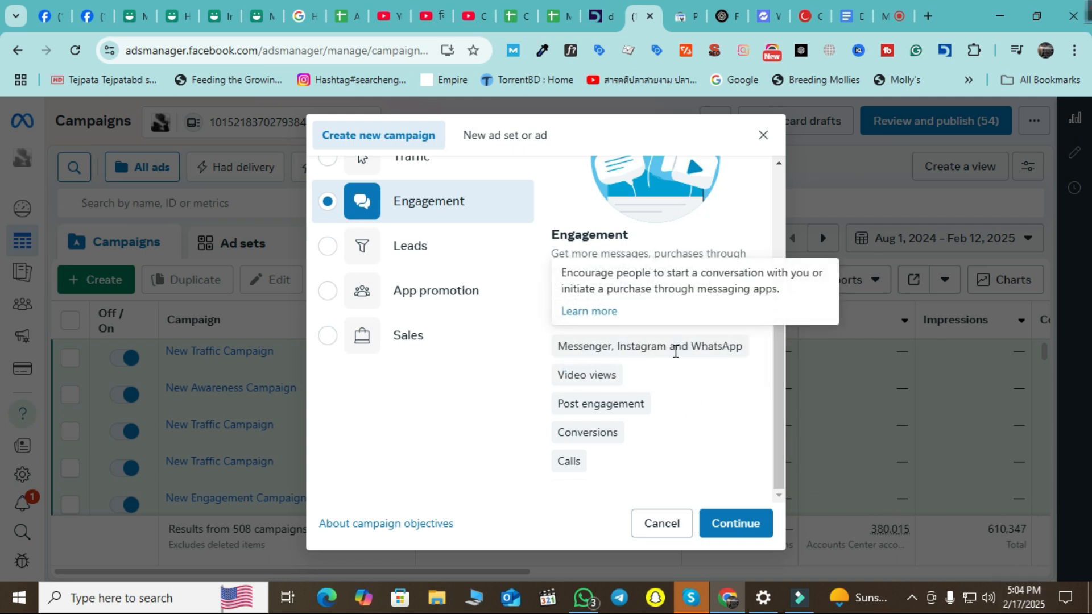
mouse_move(595, 380)
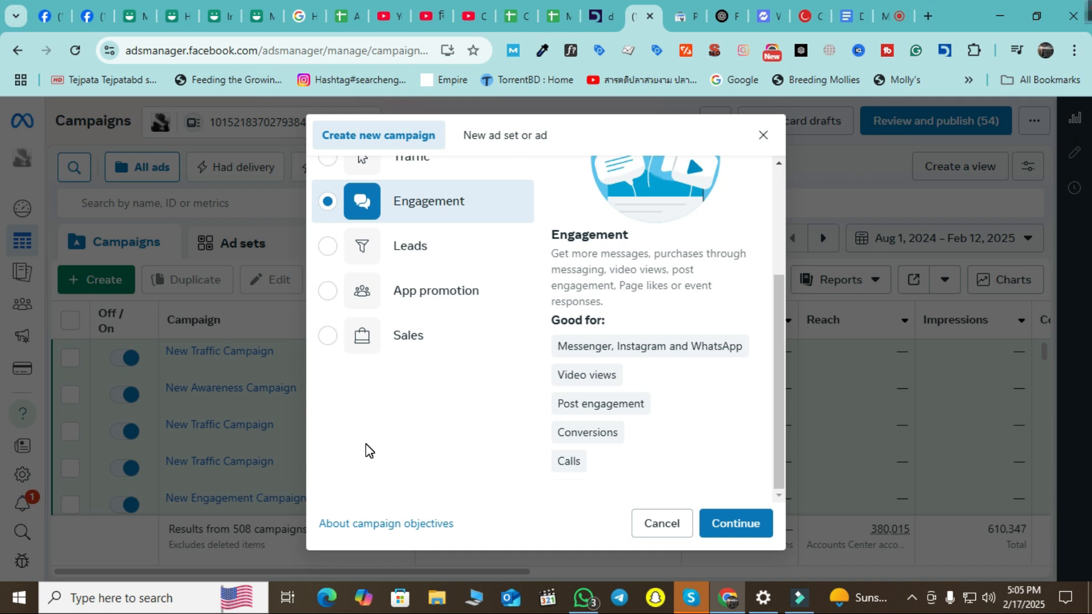
scroll(514, 387, "up", 2)
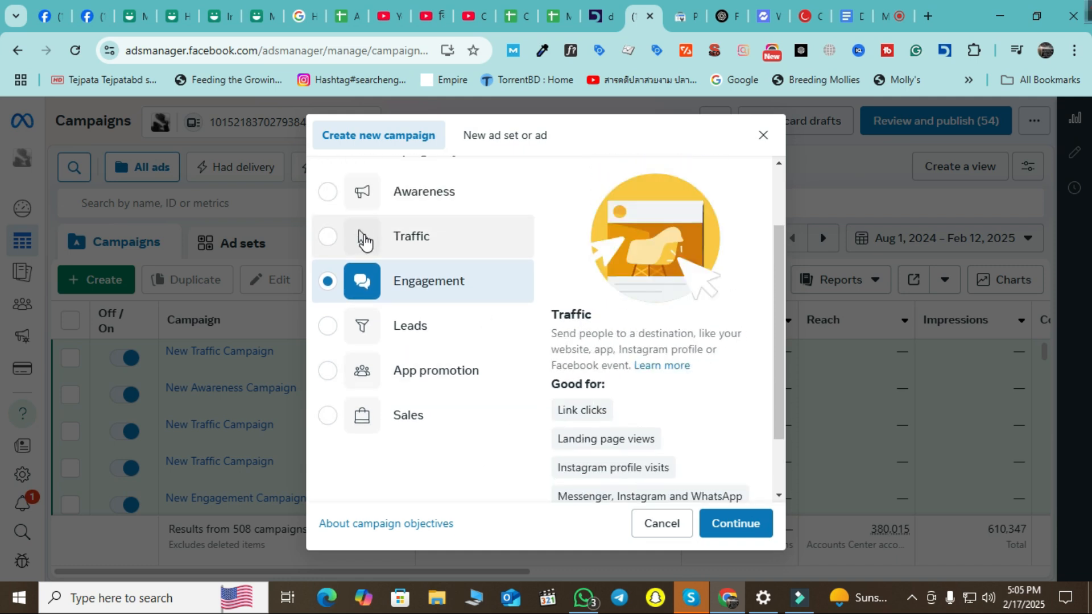
scroll(693, 295, "down", 2)
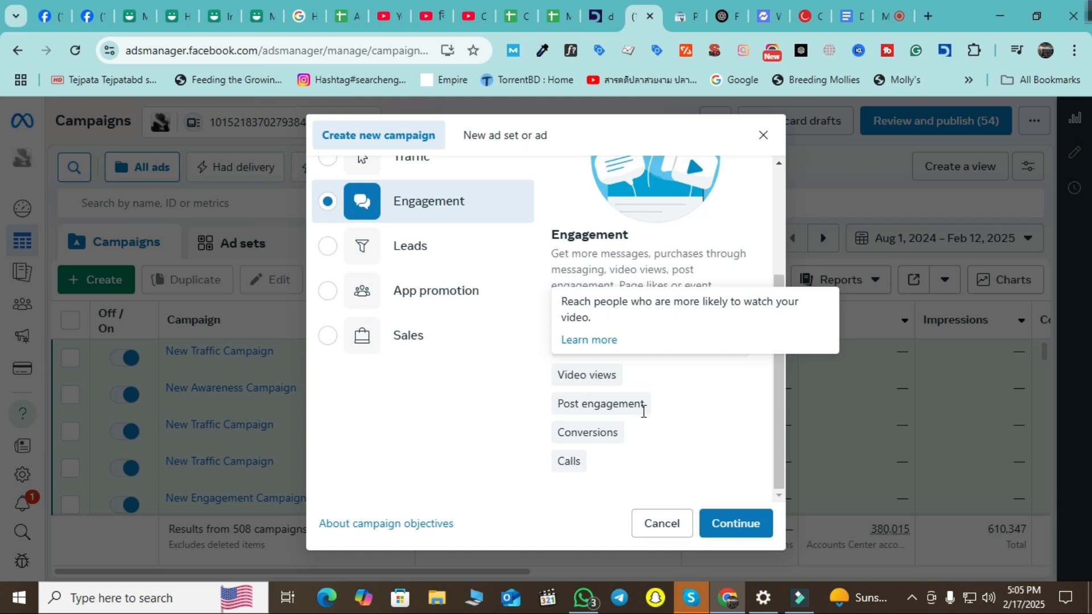
mouse_move(599, 402)
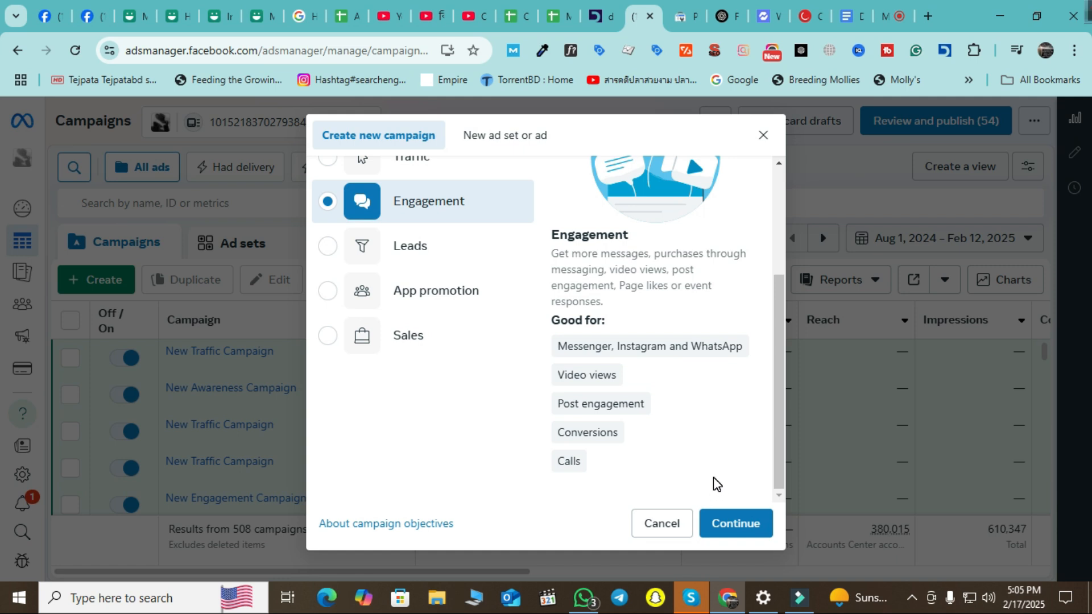
scroll(674, 420, "up", 2)
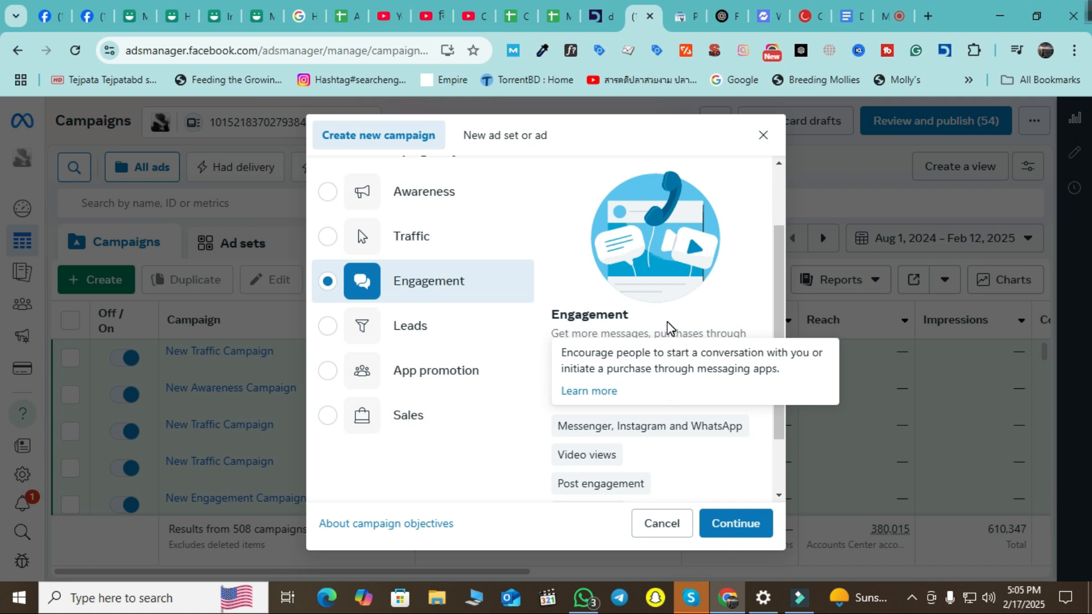
scroll(712, 470, "down", 2)
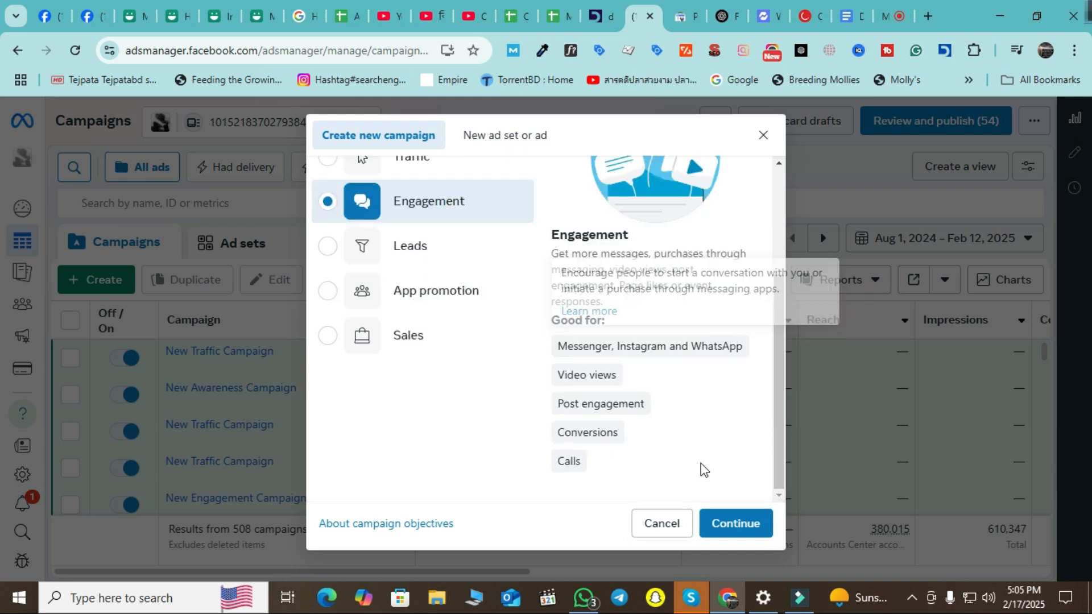
mouse_move(569, 466)
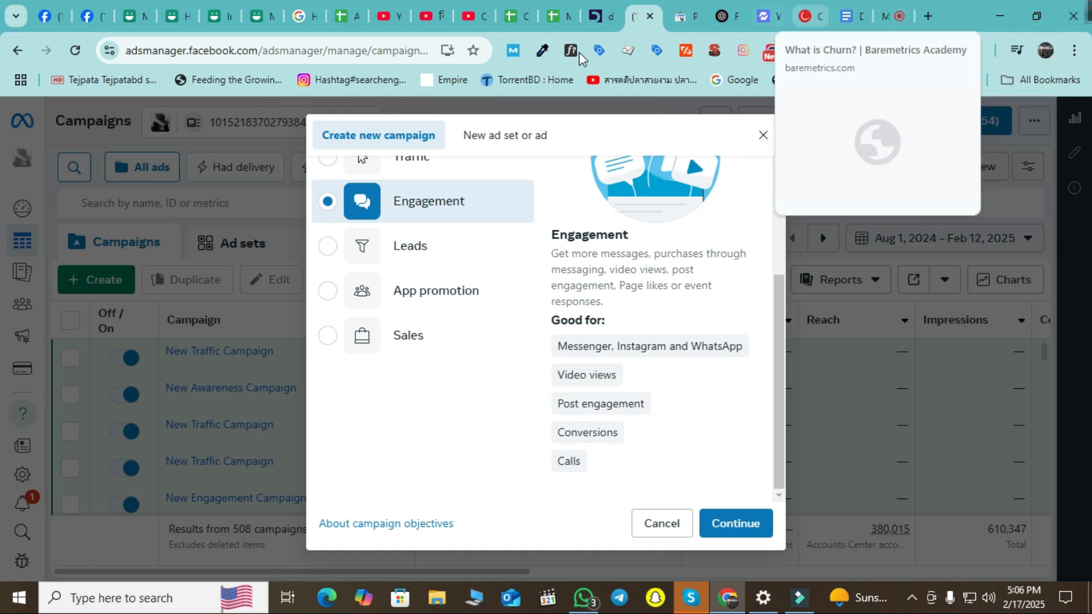
Share the entire screen in the Google Meet call, then return to Ads Manager.
left_click(797, 598)
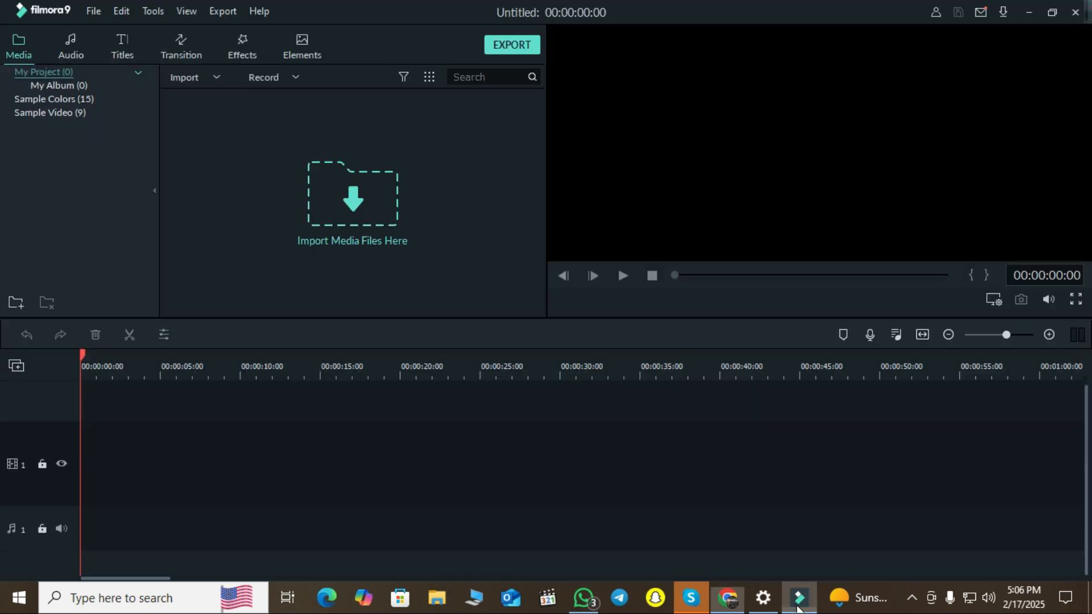
left_click(1030, 12)
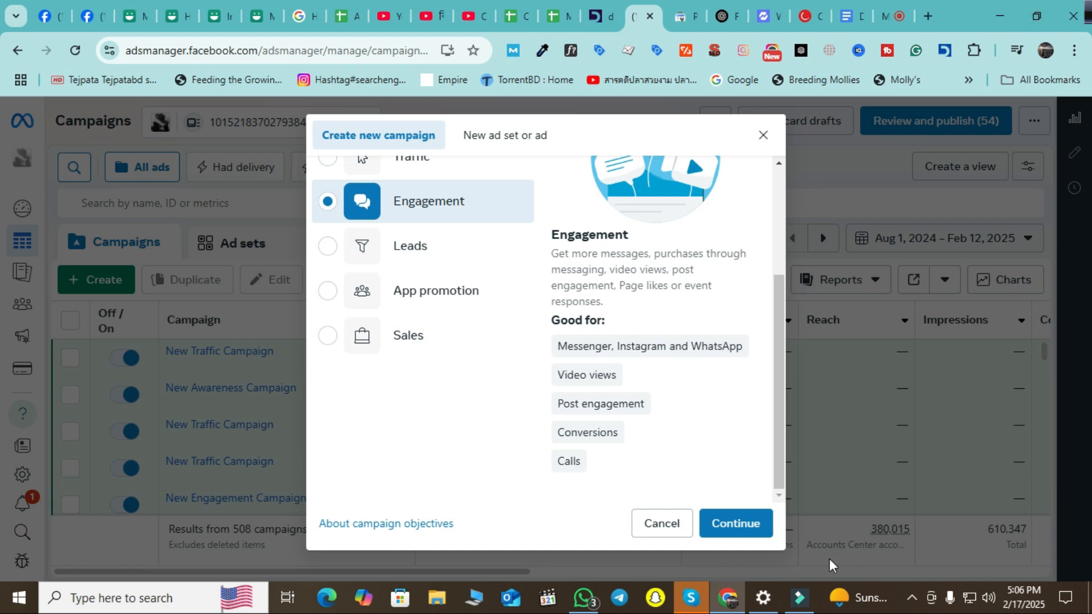
left_click(900, 14)
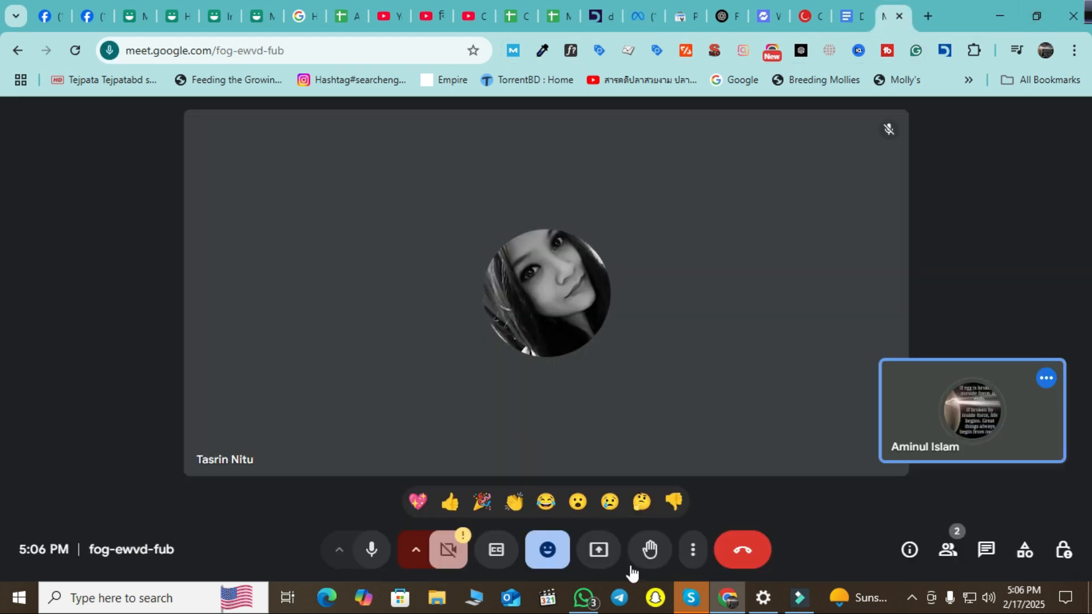
left_click(599, 551)
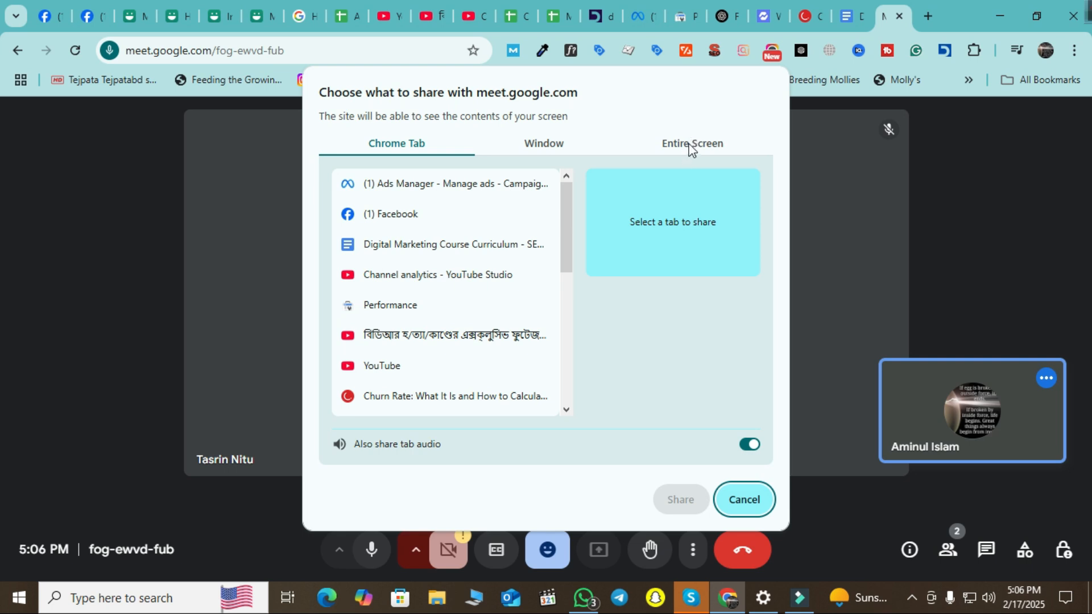
left_click(690, 147)
left_click(500, 234)
left_click(679, 498)
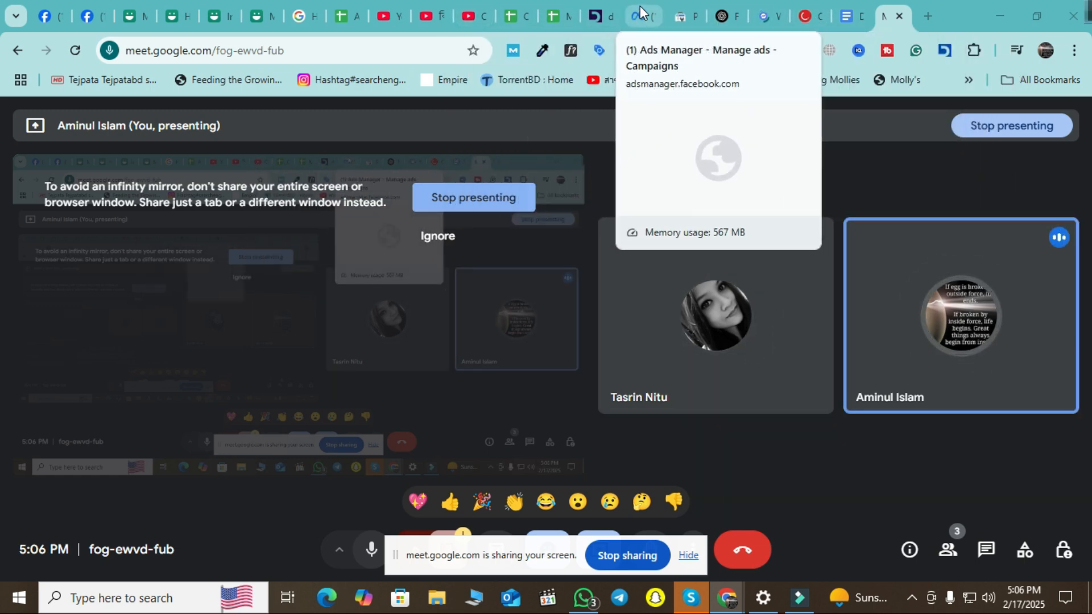
left_click(639, 16)
scroll(550, 343, "up", 3)
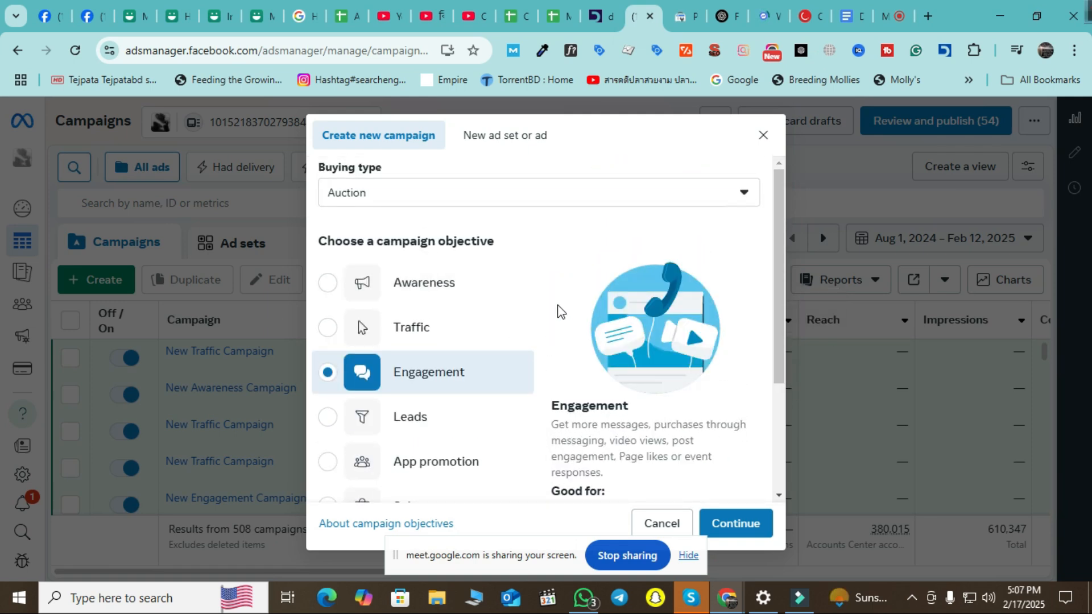
scroll(597, 339, "down", 3)
scroll(617, 349, "up", 1)
scroll(683, 387, "down", 1)
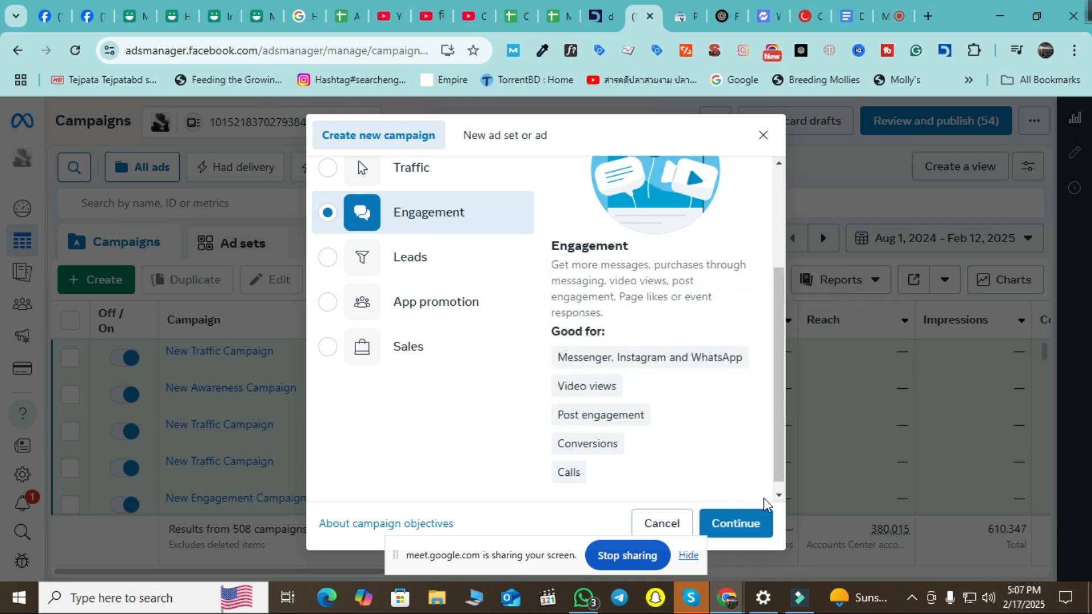
mouse_move(596, 356)
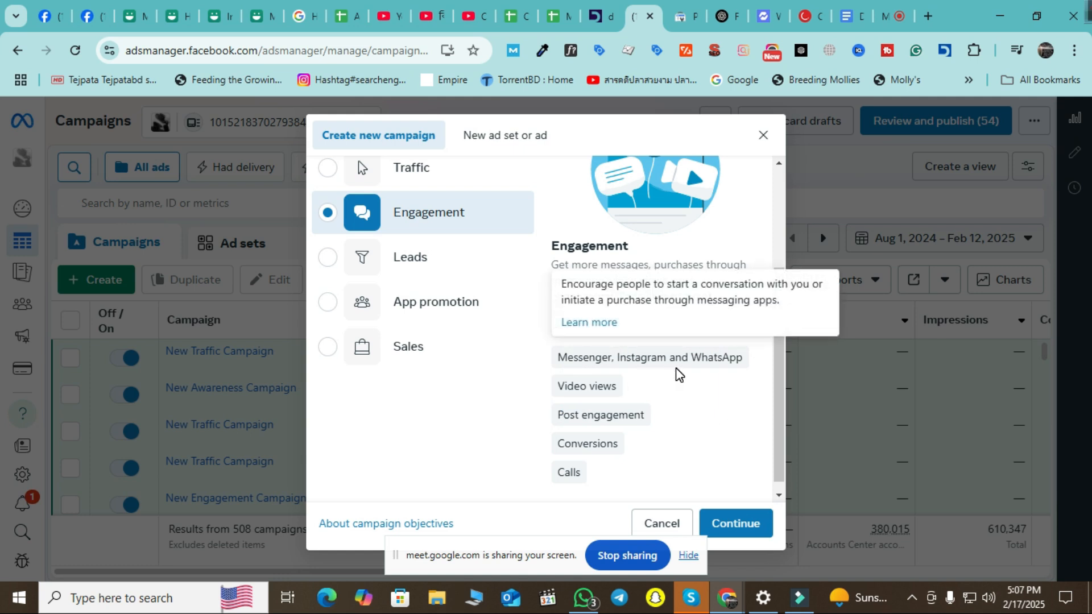
mouse_move(610, 395)
mouse_move(560, 419)
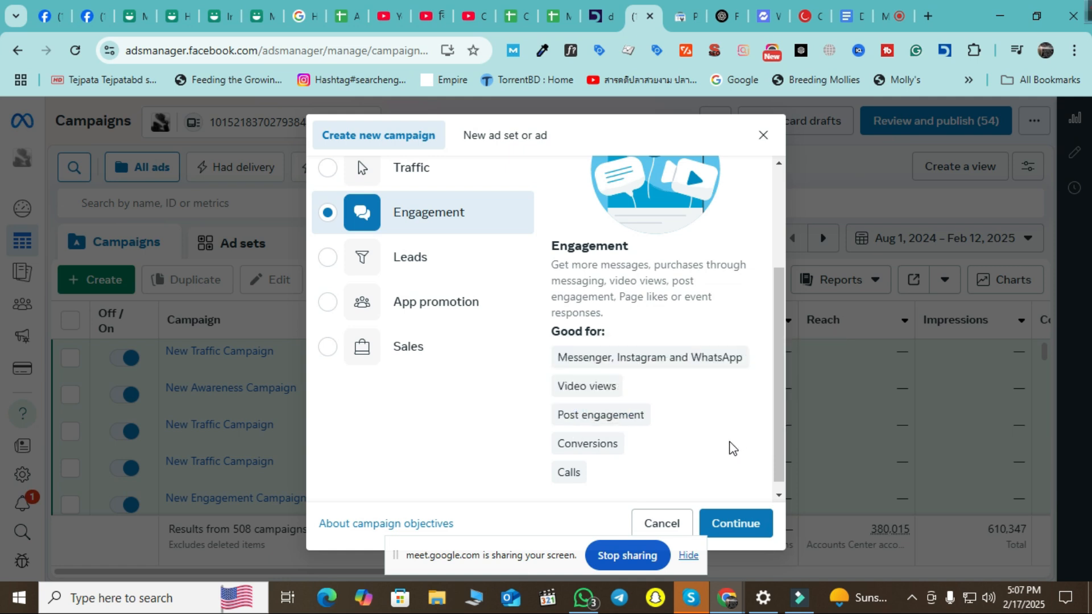
mouse_move(589, 452)
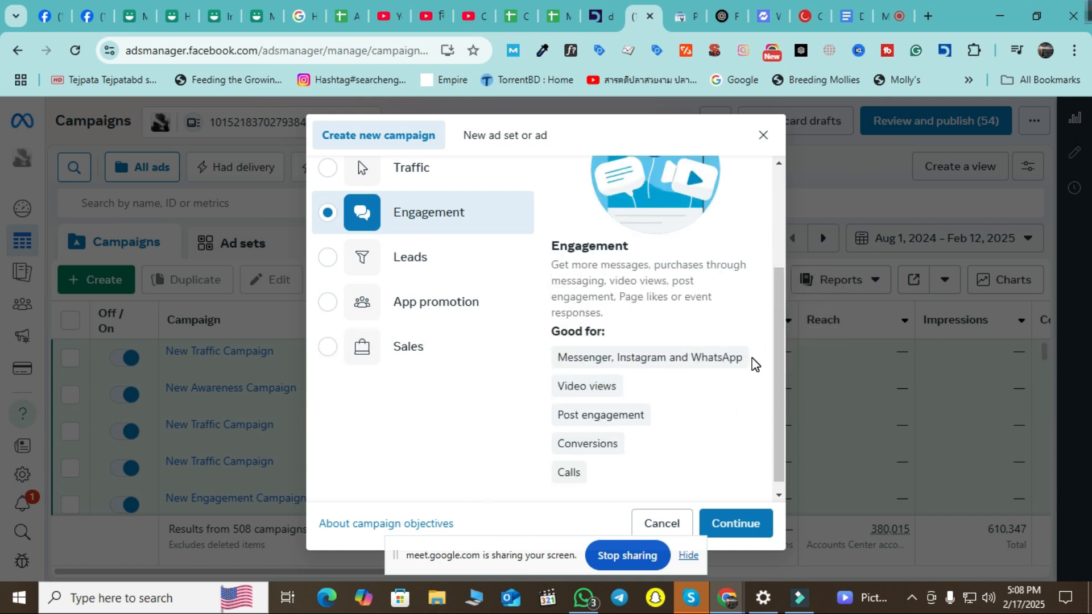
Confirm the Engagement objective and continue with the Manual engagement campaign setup.
mouse_move(746, 352)
scroll(668, 287, "up", 3)
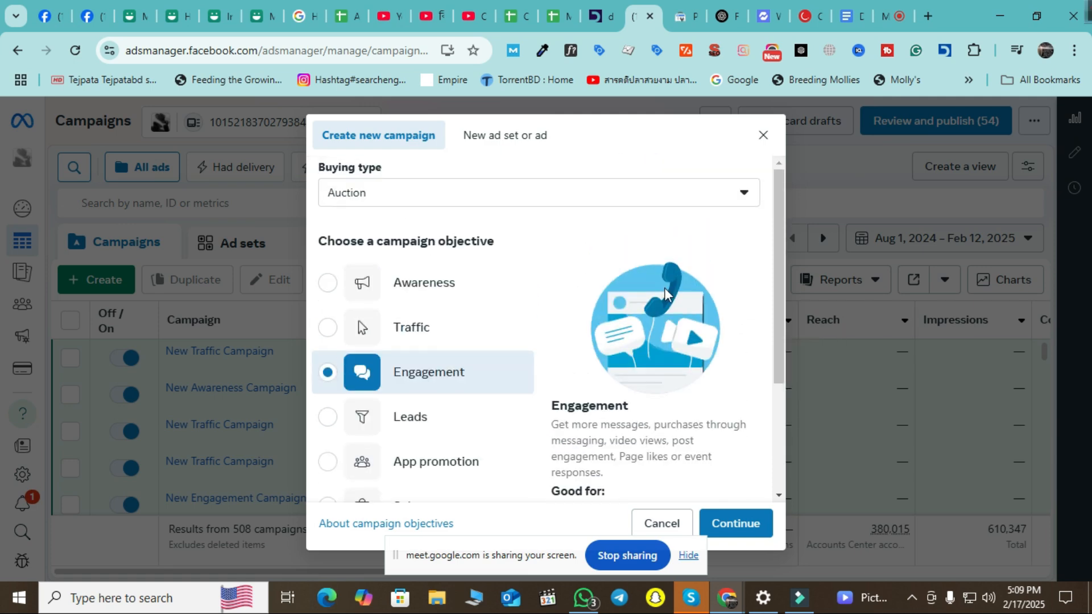
scroll(668, 287, "down", 3)
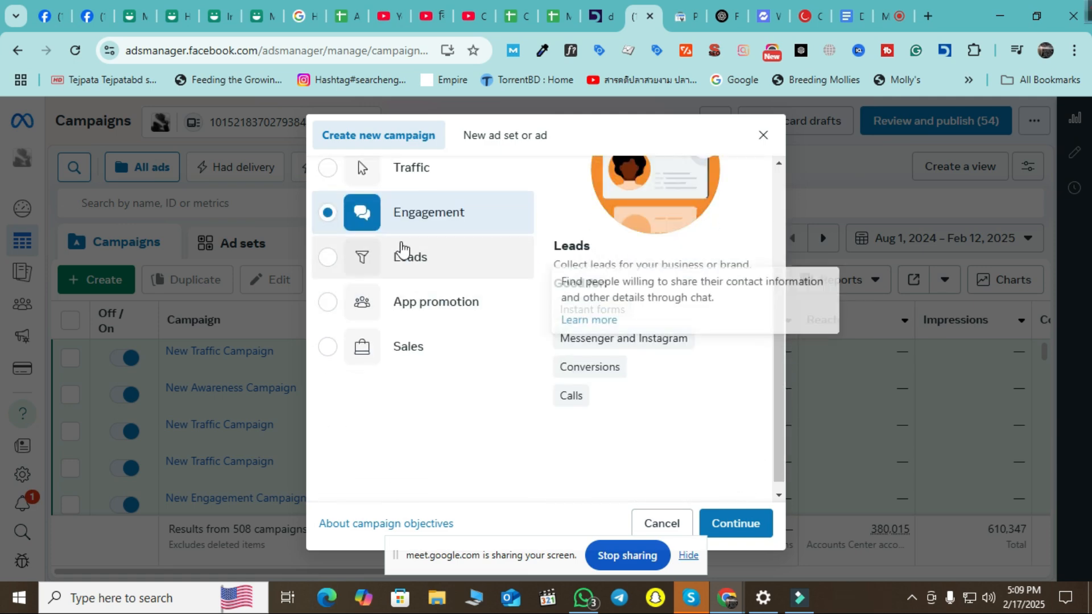
left_click(742, 526)
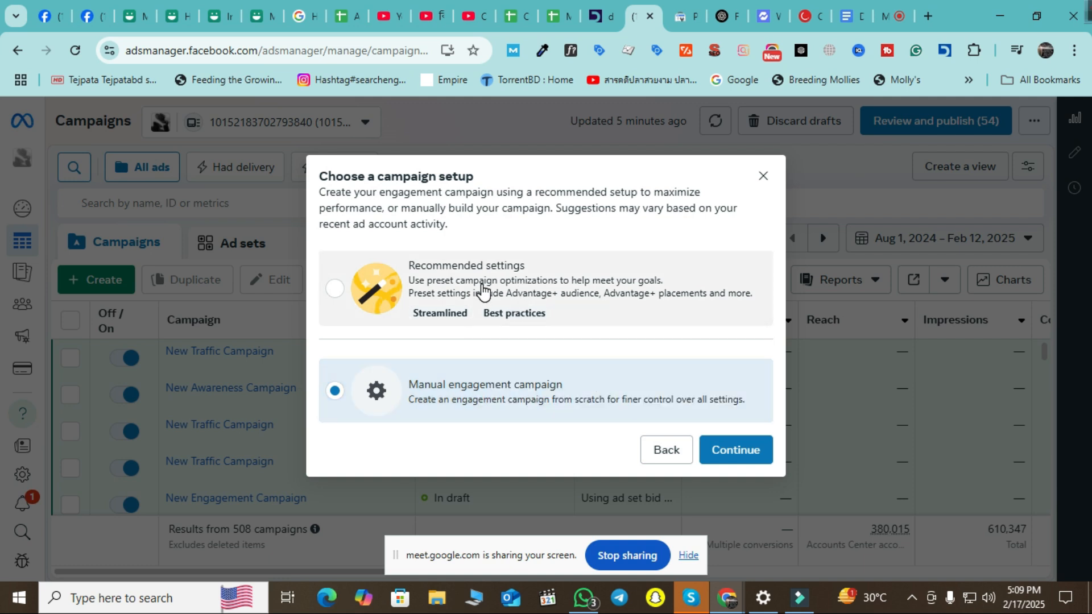
mouse_move(427, 318)
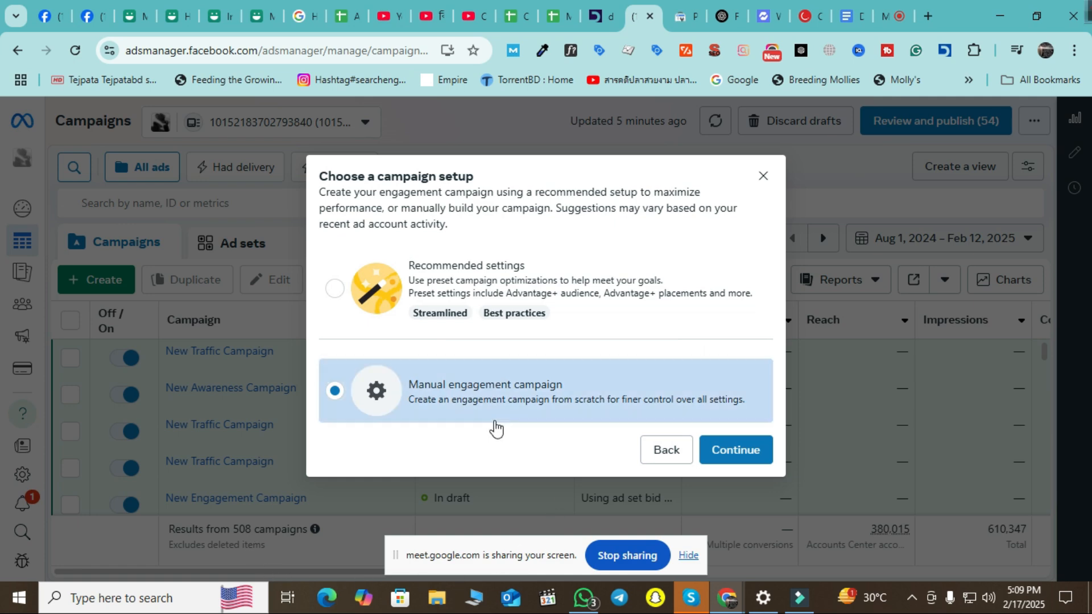
left_click(744, 453)
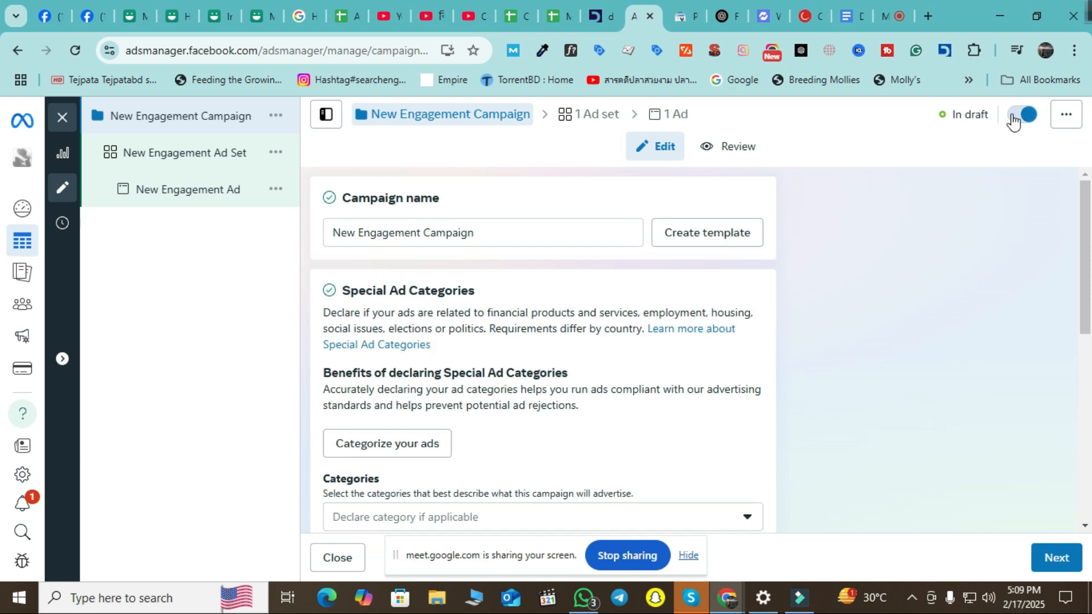
triple_click(526, 227)
scroll(632, 304, "down", 3)
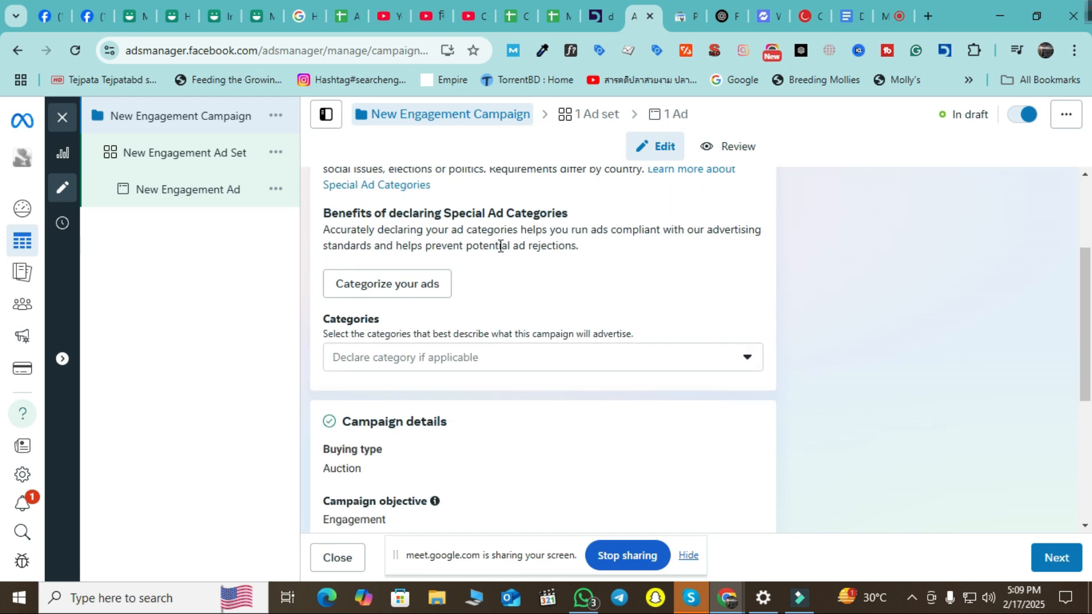
left_click(709, 361)
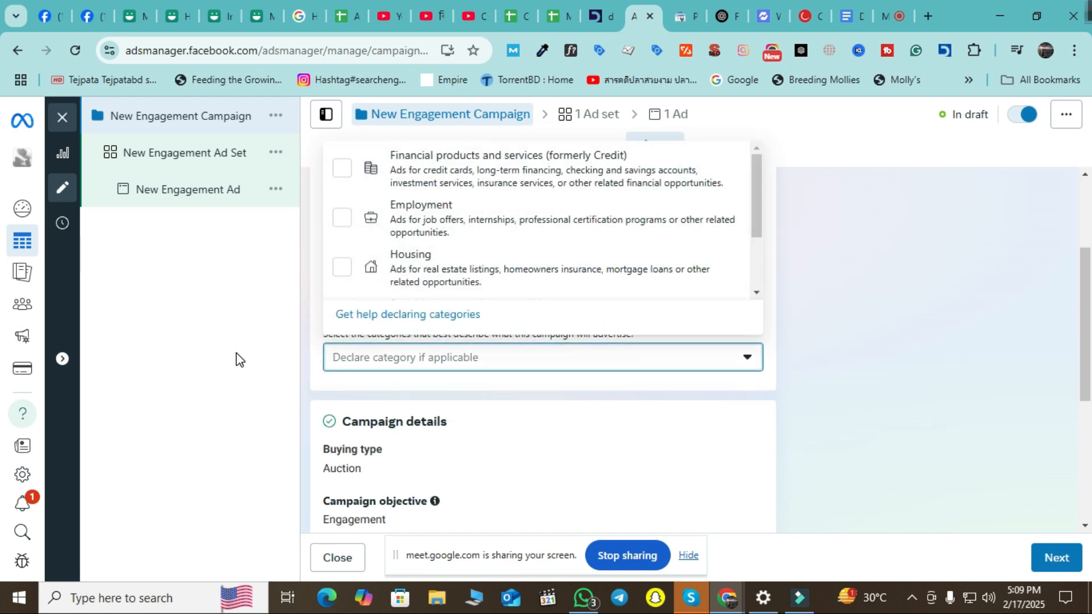
left_click(235, 367)
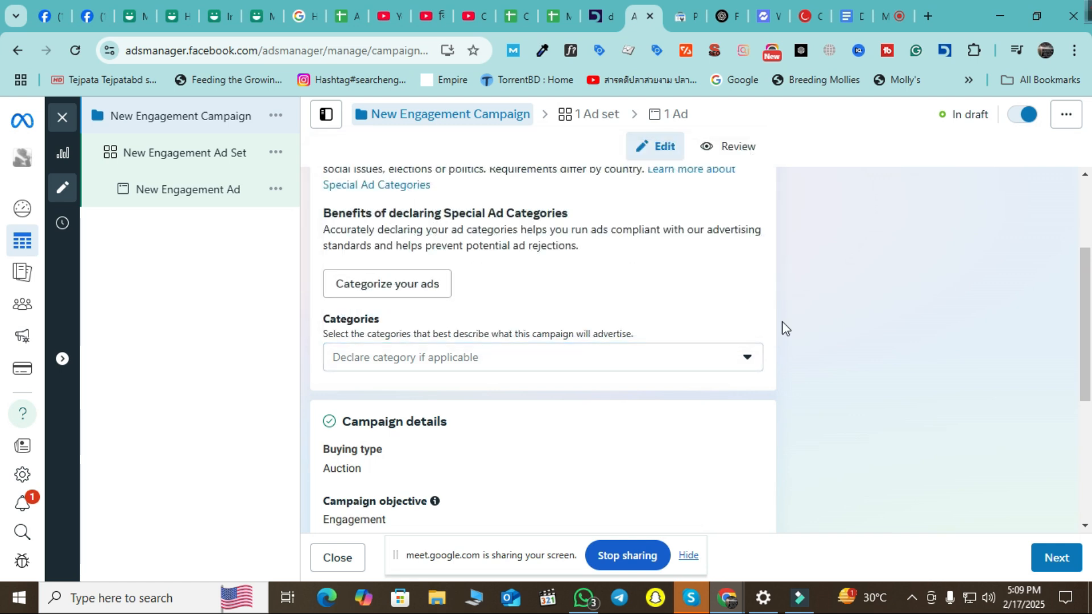
scroll(936, 333, "down", 3)
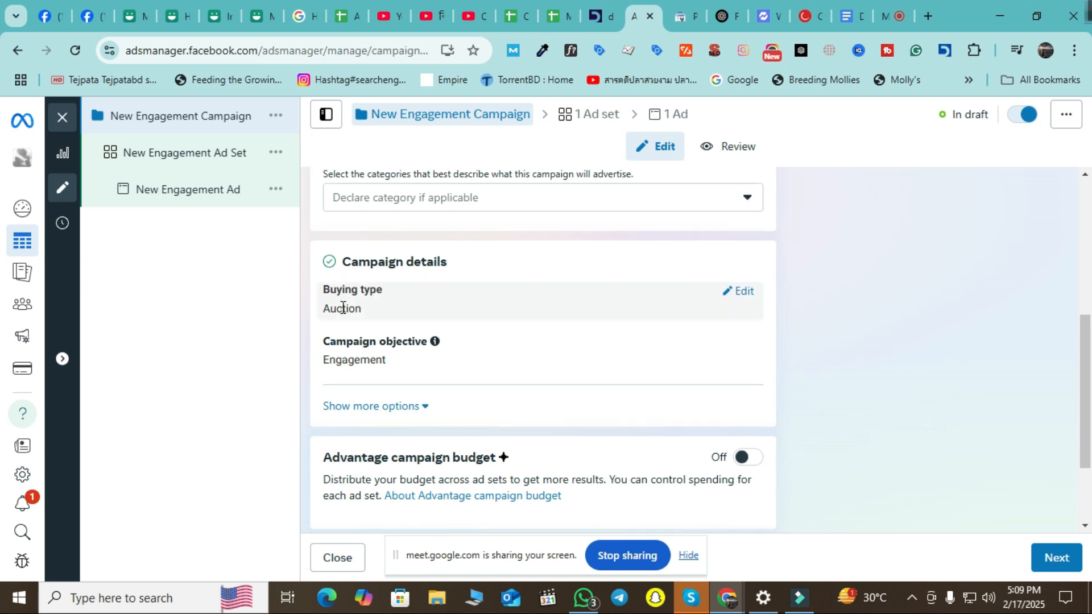
scroll(364, 305, "down", 2)
scroll(398, 308, "up", 1)
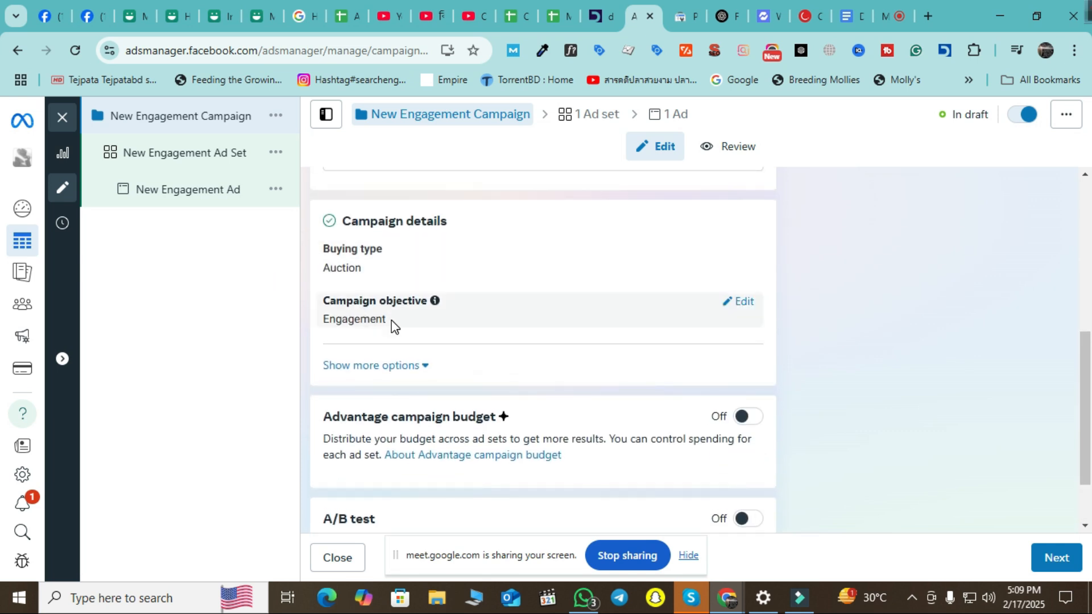
scroll(398, 349, "down", 1)
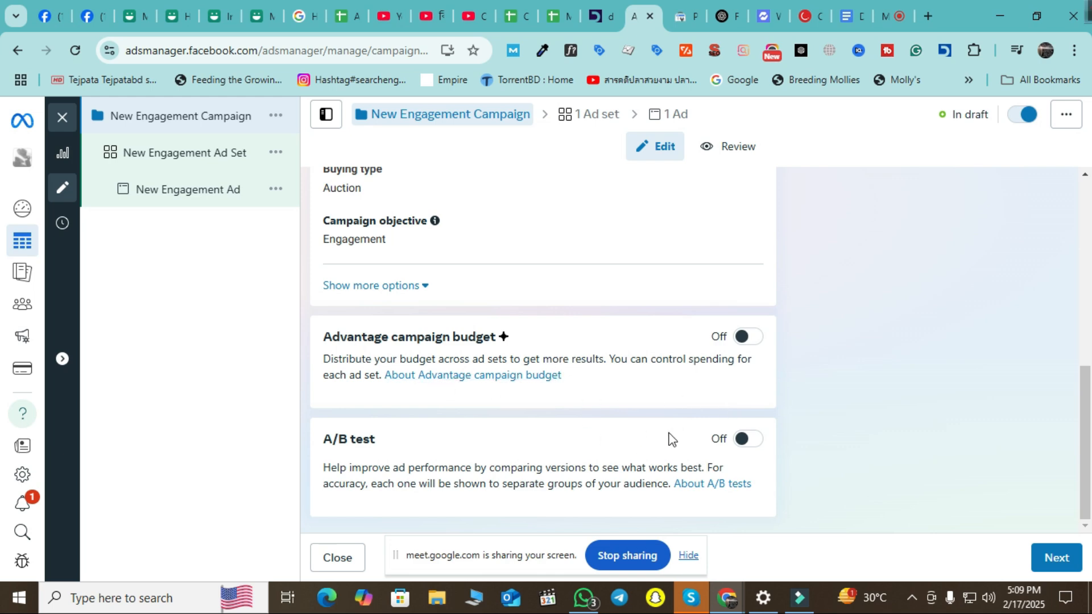
scroll(672, 427, "up", 10)
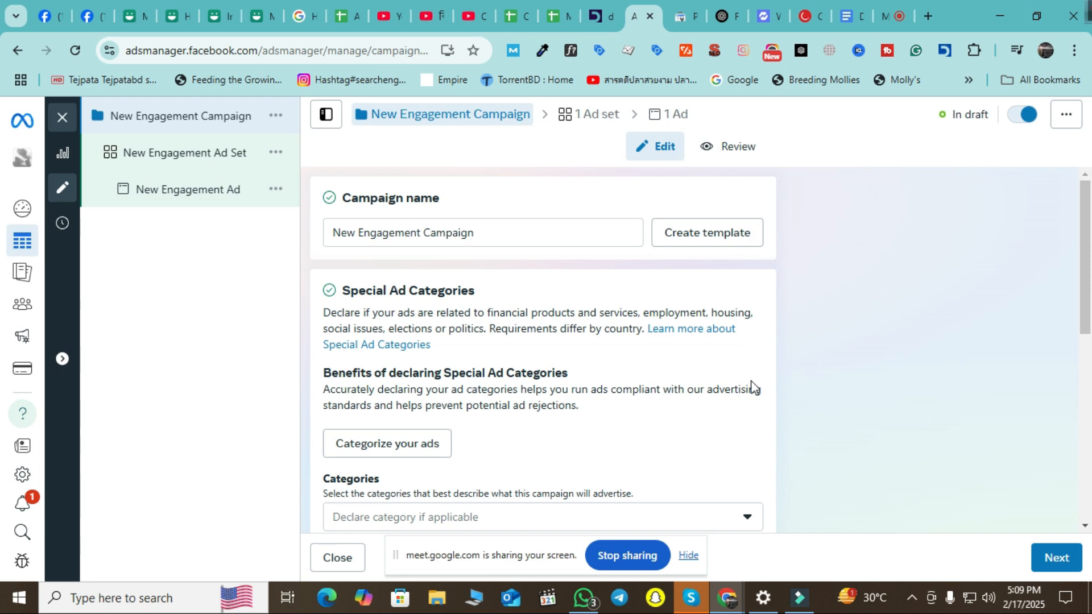
scroll(744, 387, "down", 10)
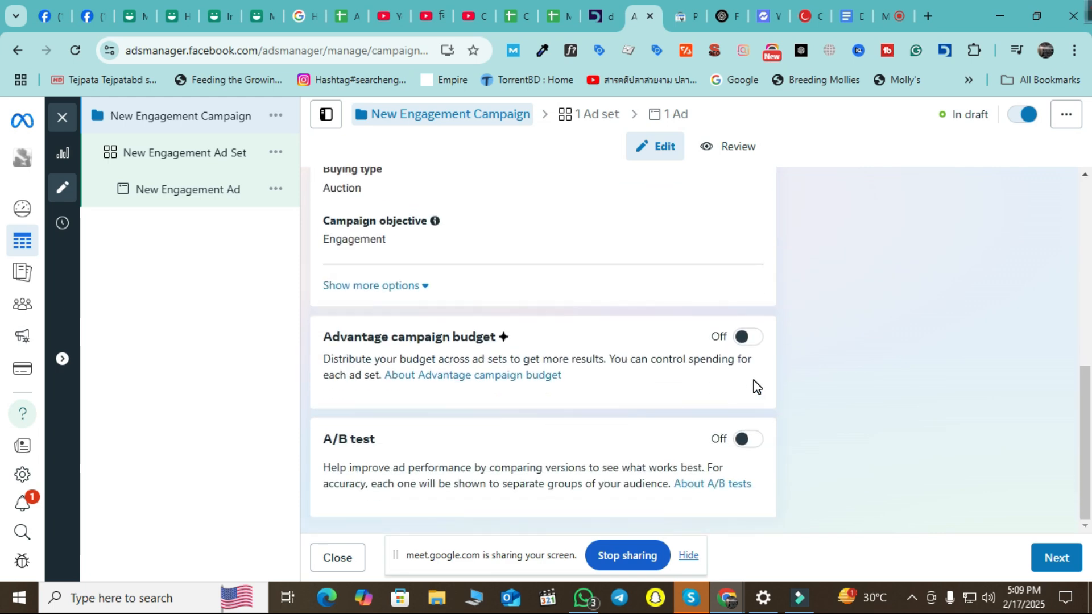
scroll(755, 385, "up", 3)
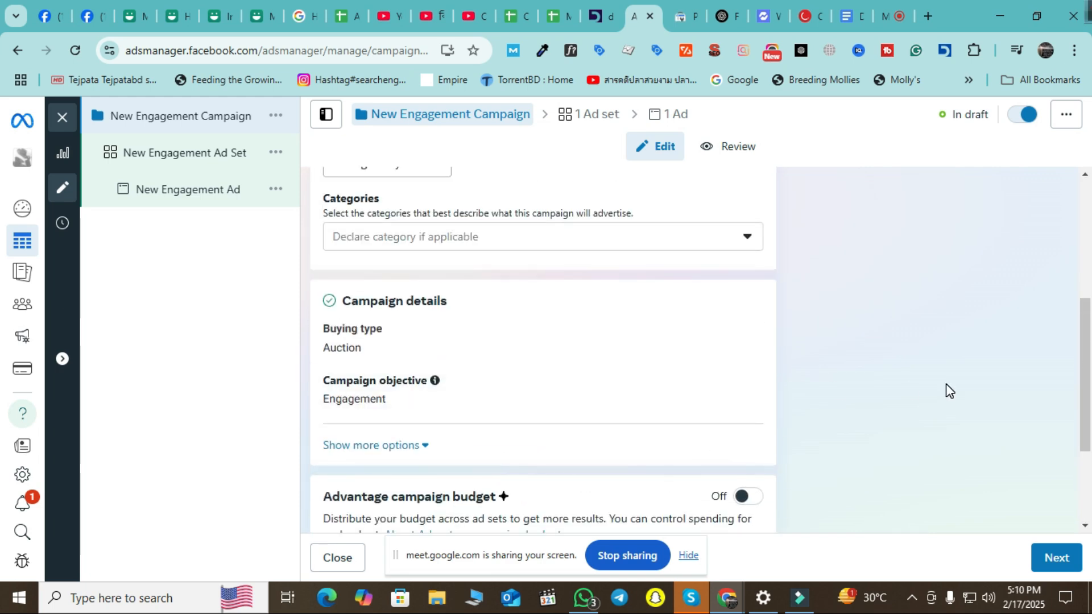
scroll(949, 392, "down", 3)
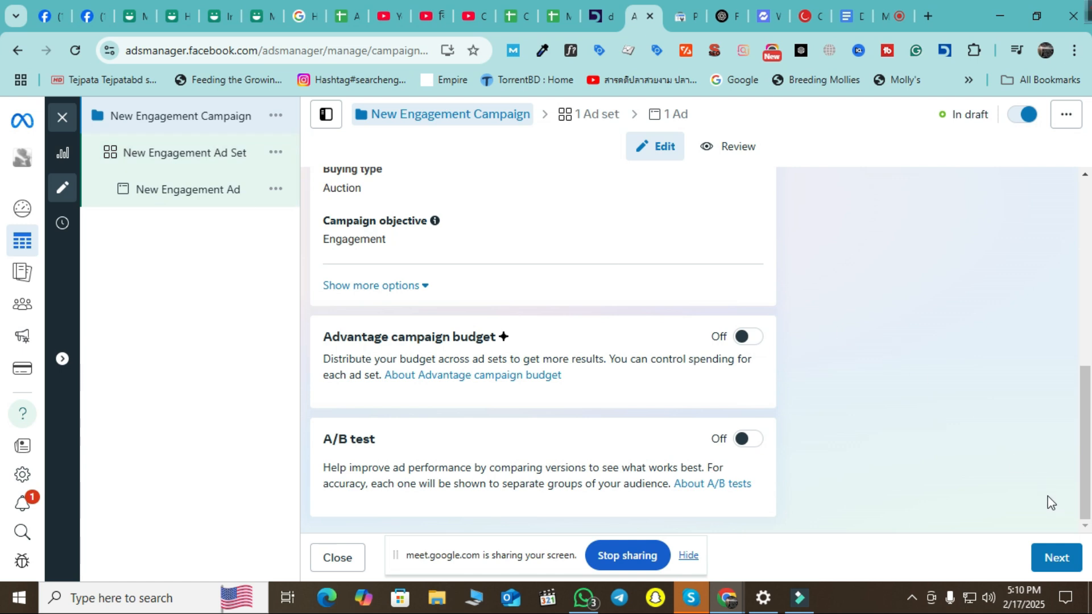
Open the New Engagement Ad Set and show its Conversion location choices.
left_click(146, 158)
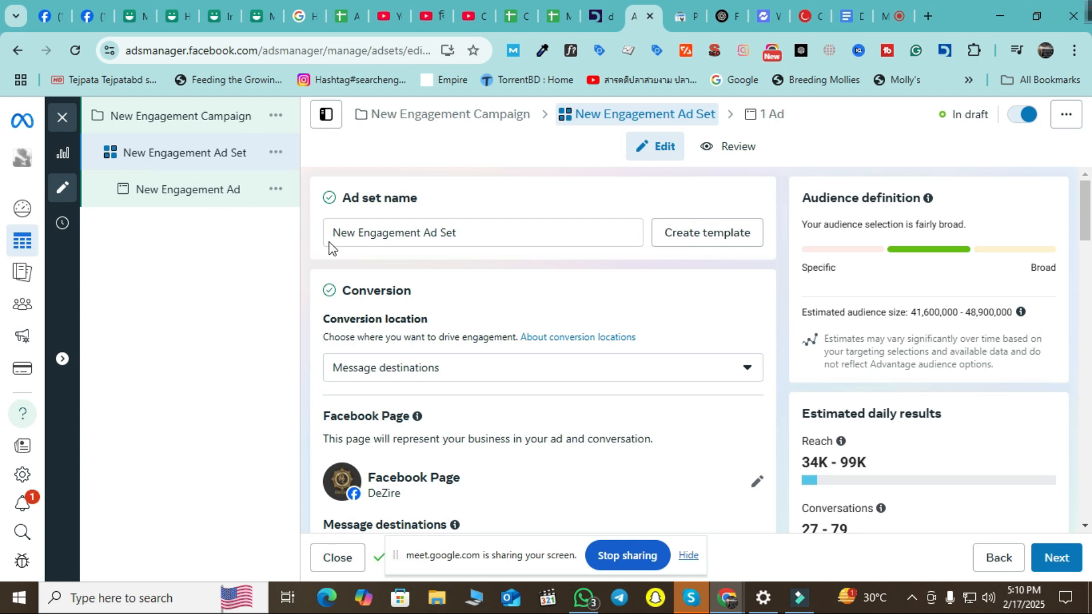
left_click_drag(457, 232, 234, 290)
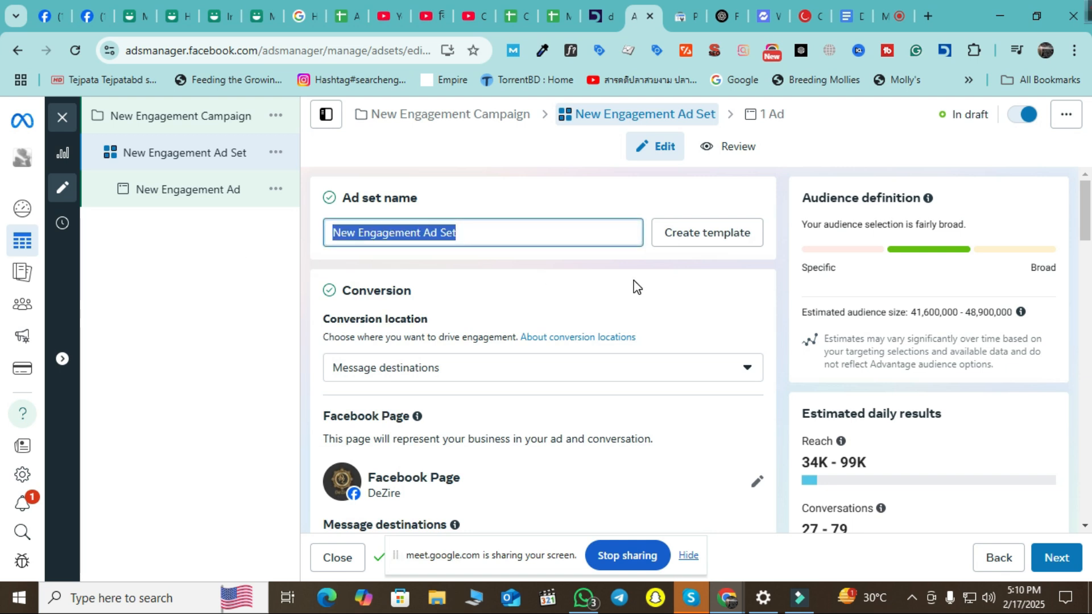
scroll(589, 312, "down", 1)
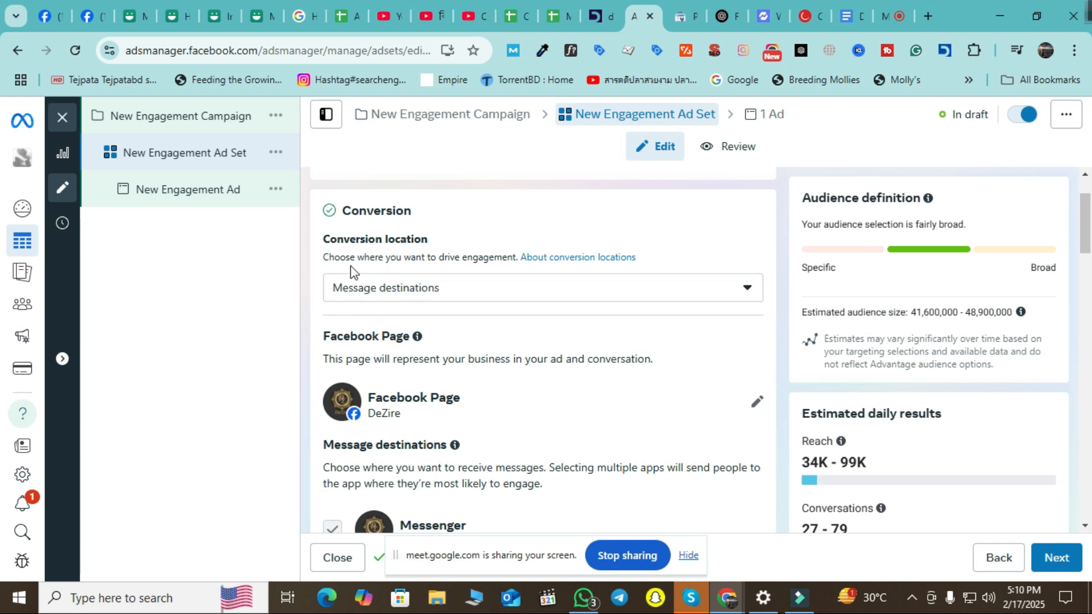
left_click(547, 292)
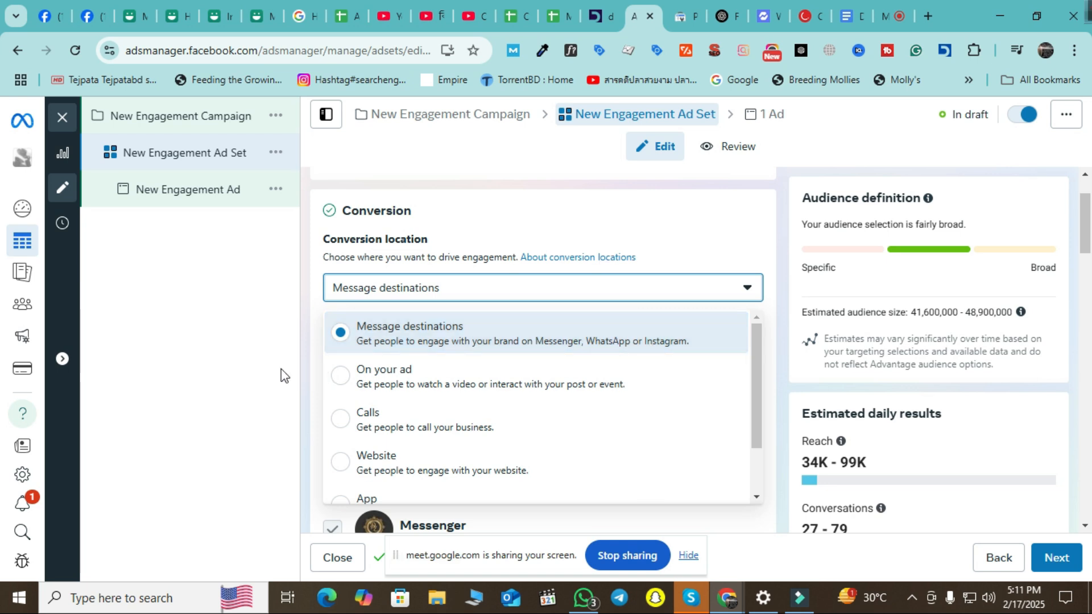
left_click(233, 375)
scroll(642, 354, "down", 3)
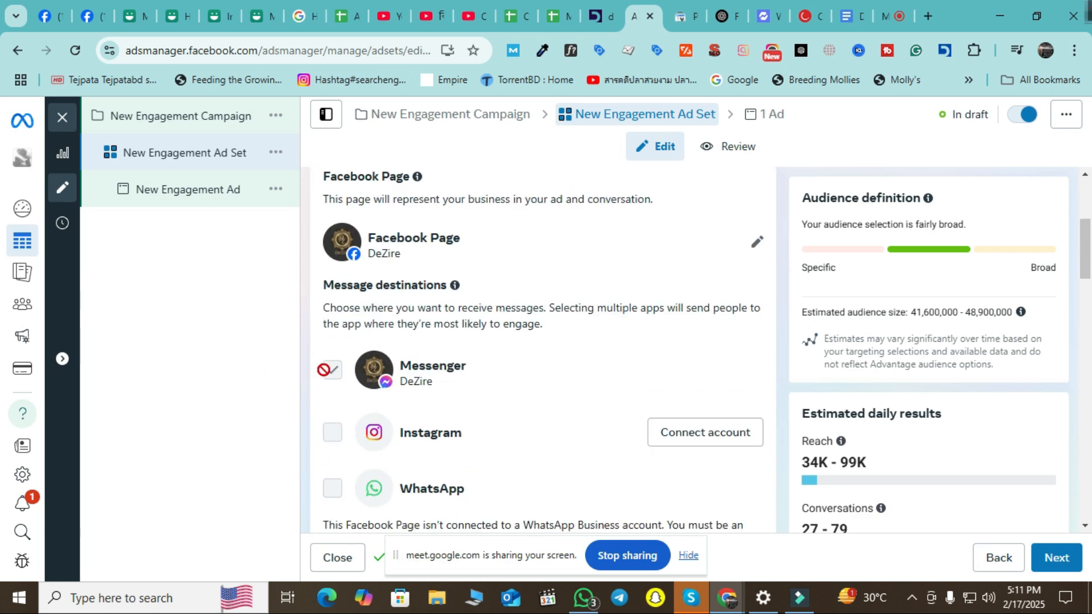
left_click_drag(408, 367, 462, 367)
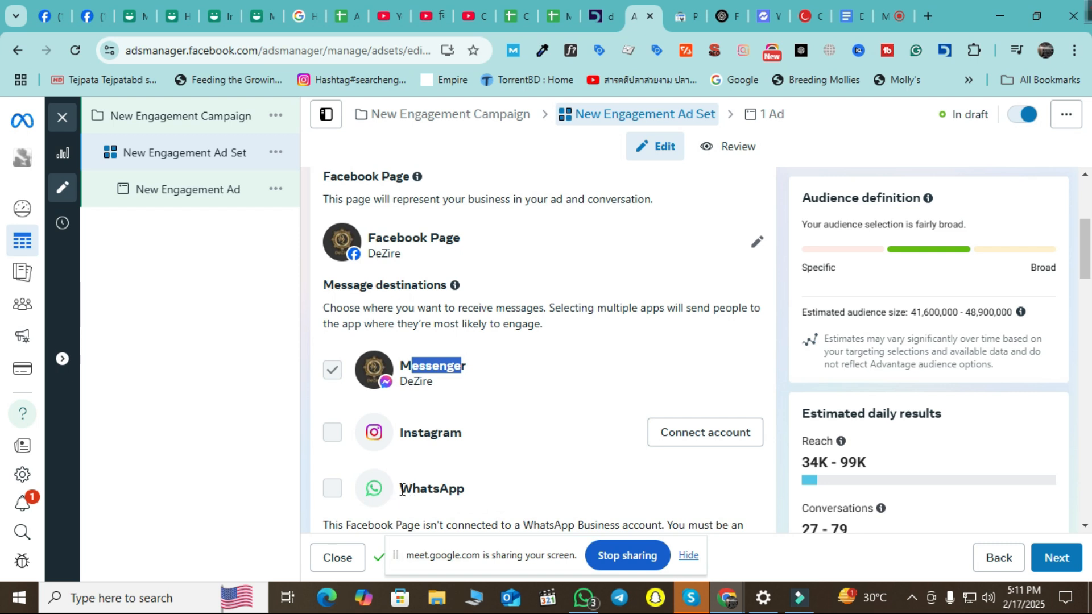
left_click_drag(399, 492, 470, 495)
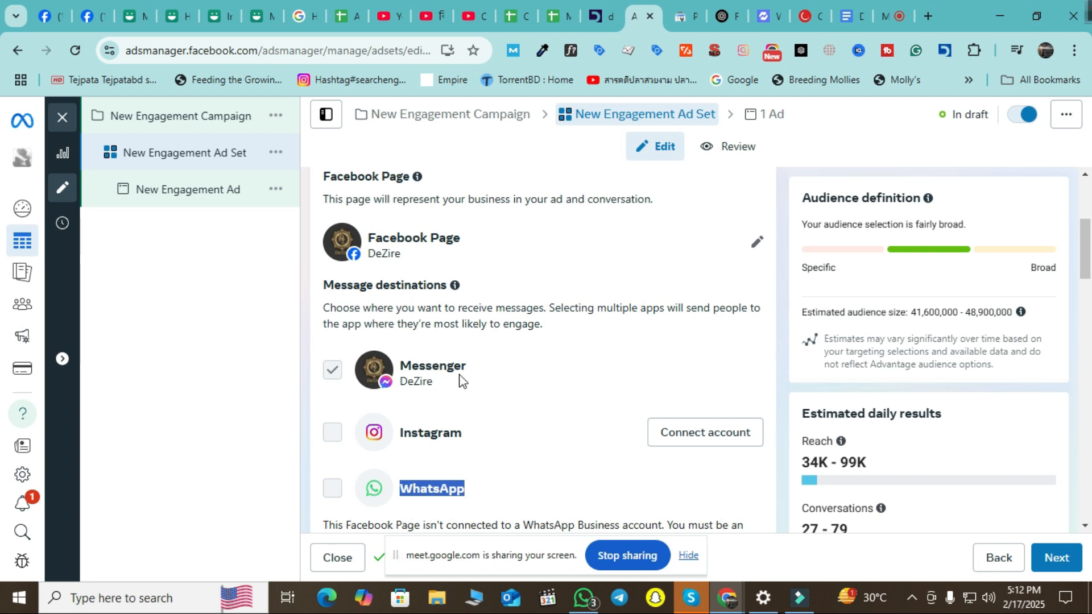
scroll(466, 408, "down", 1)
left_click_drag(480, 416, 401, 410)
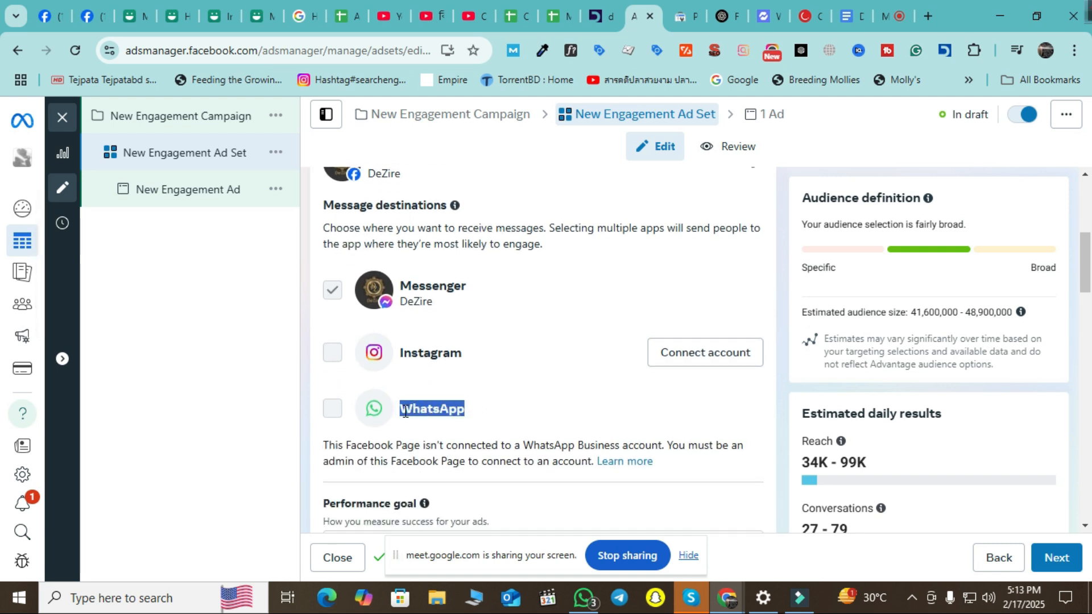
mouse_move(5, 481)
scroll(625, 329, "down", 3)
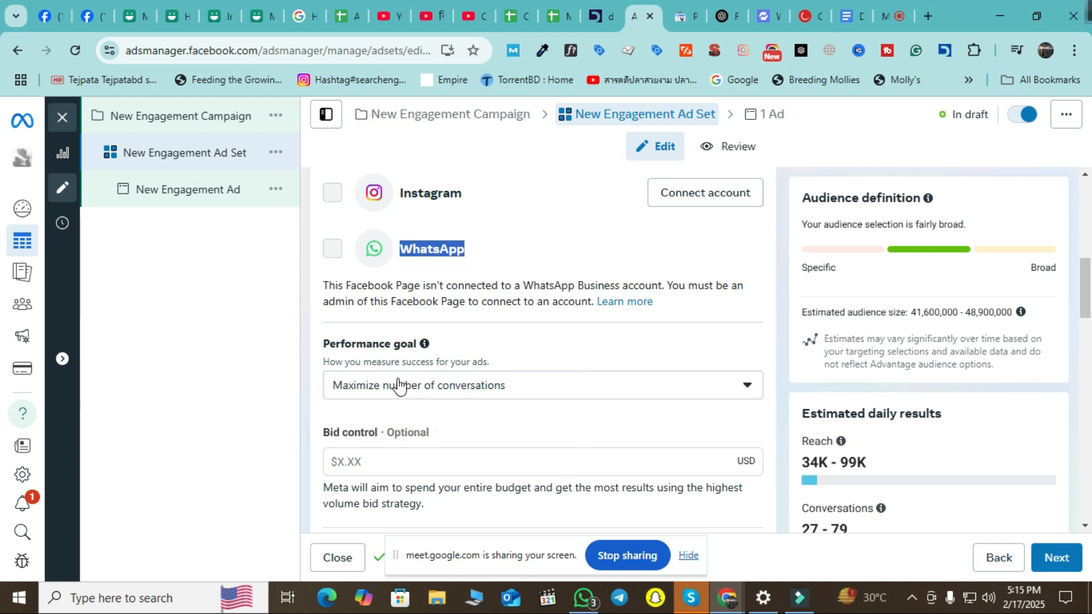
left_click(642, 394)
scroll(346, 327, "down", 1)
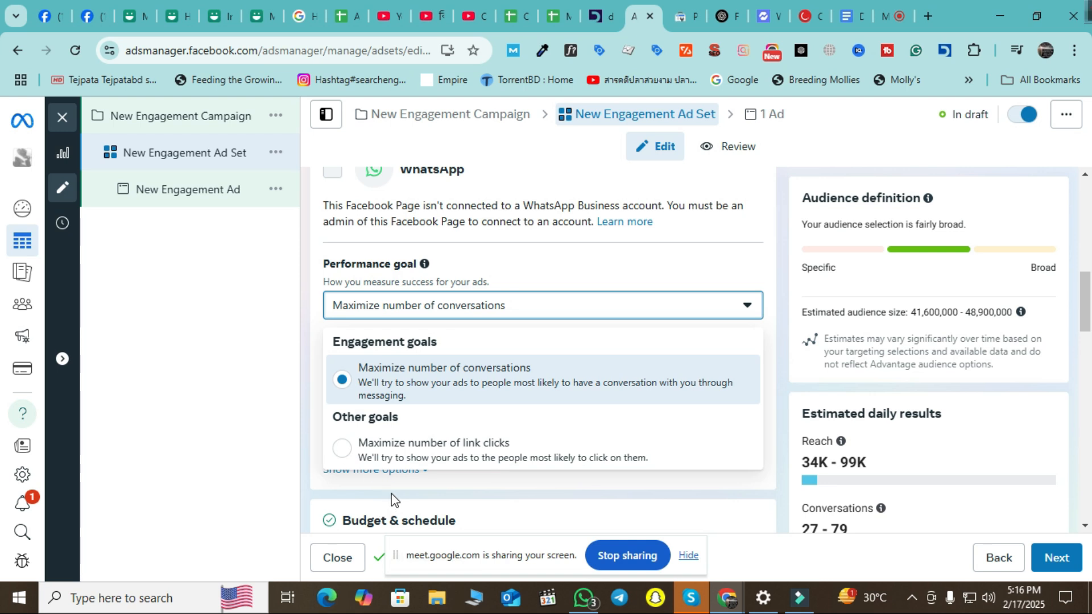
left_click(448, 402)
scroll(293, 410, "up", 10)
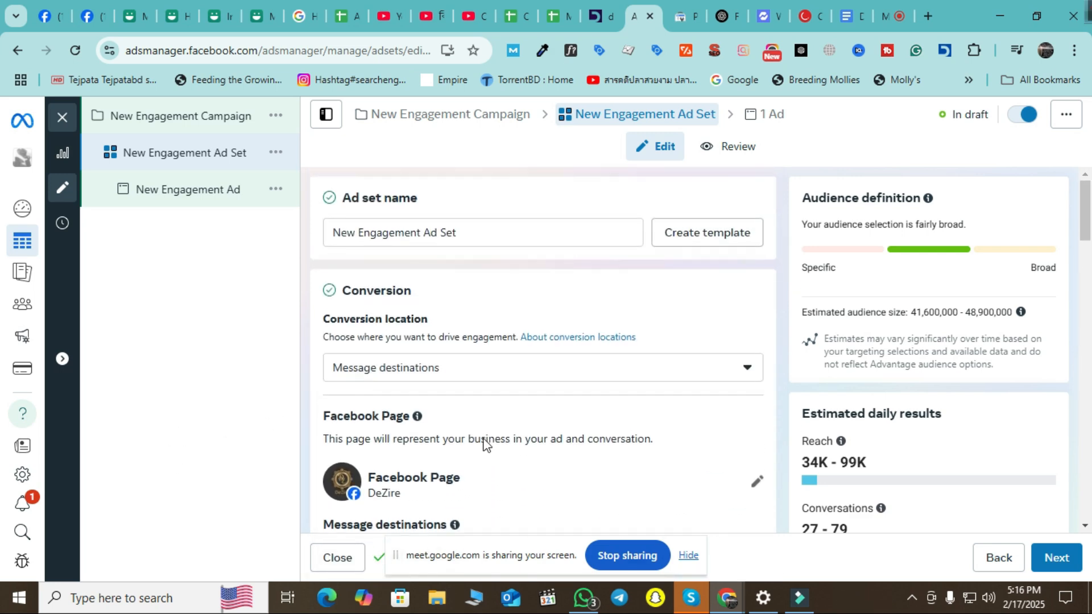
Change the ad set's conversion location from Message destinations to On your ad.
left_click(521, 367)
left_click(290, 392)
left_click(641, 369)
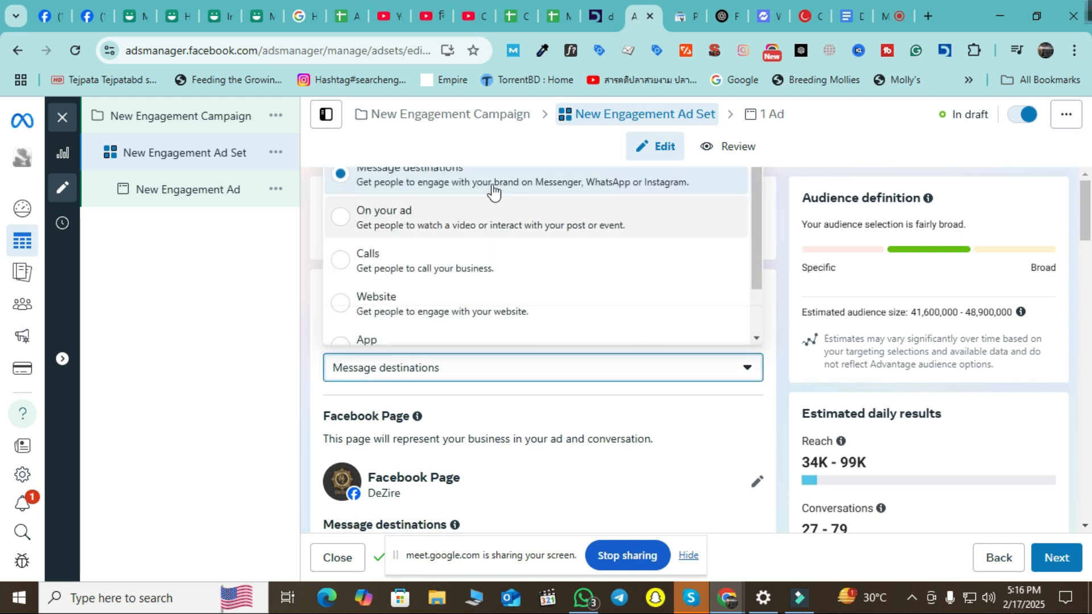
left_click(720, 381)
scroll(724, 375, "down", 1)
left_click(724, 292)
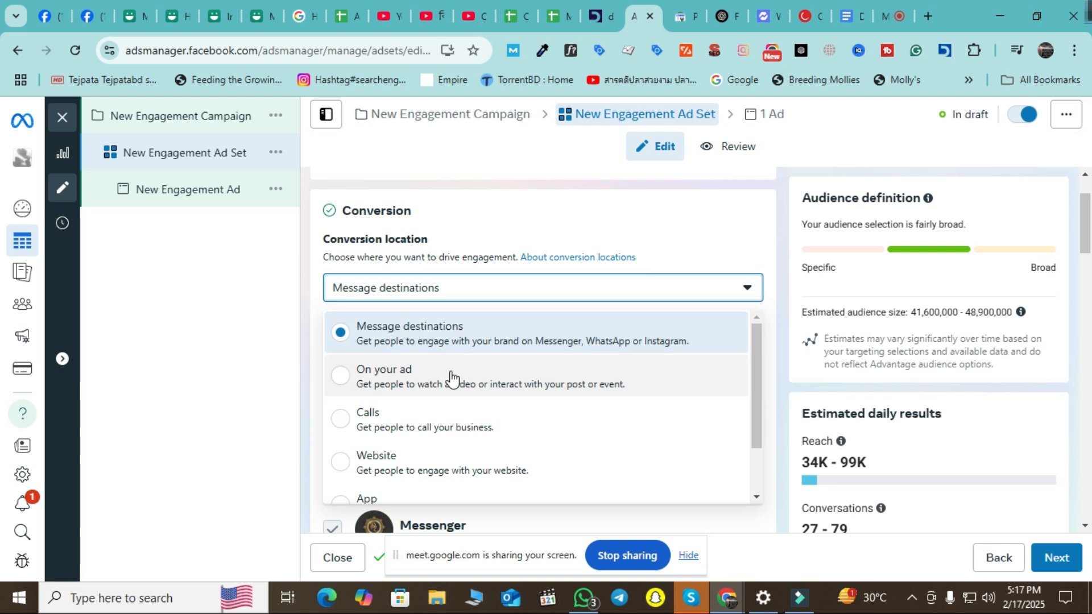
left_click(528, 391)
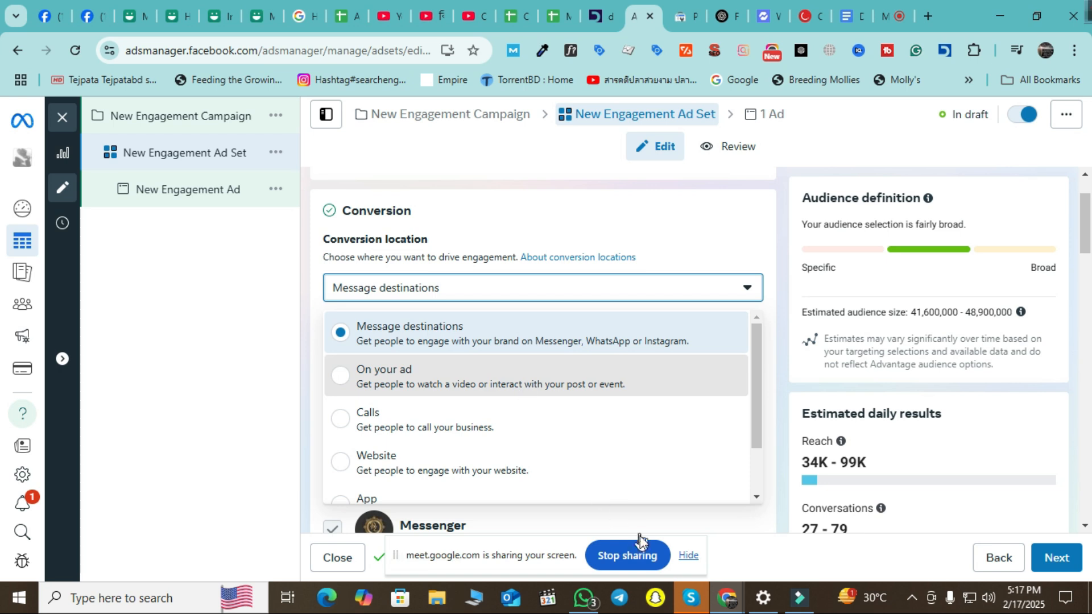
Review the engagement type options, keeping Video views.
left_click(640, 538)
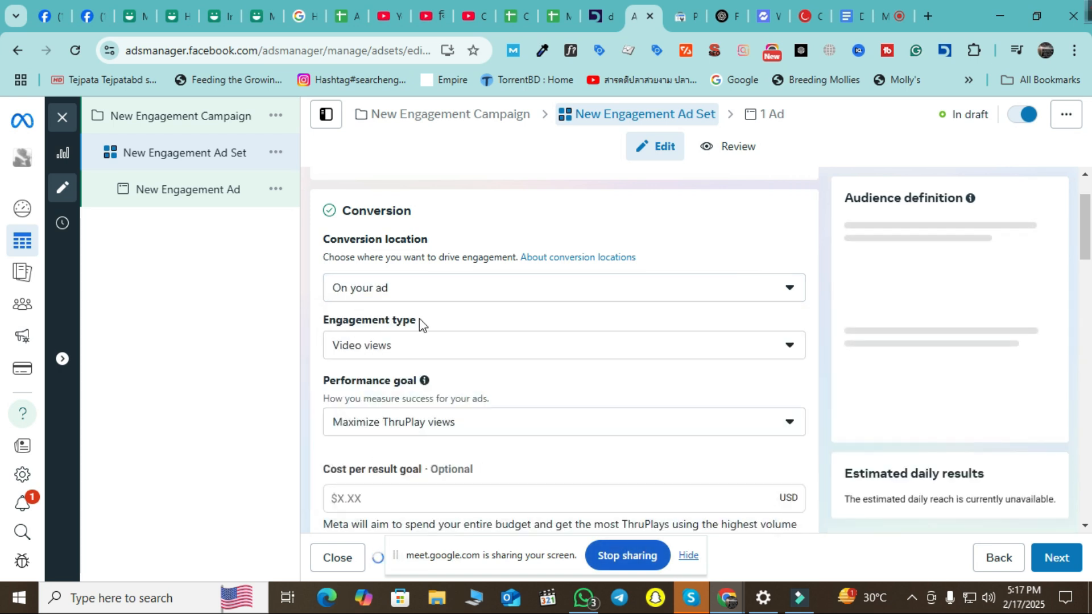
left_click(469, 358)
left_click(471, 358)
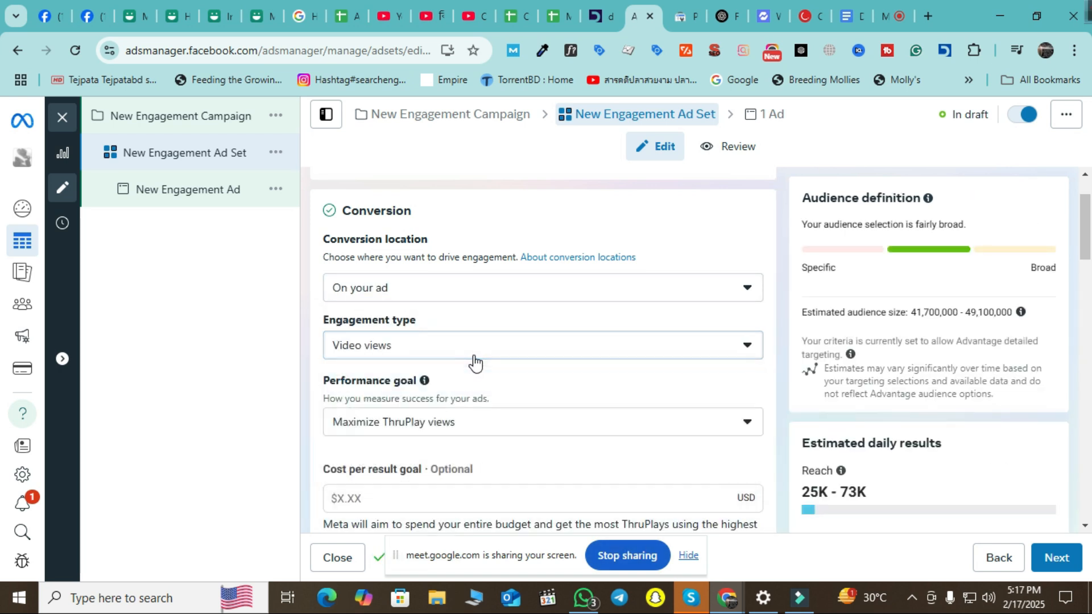
left_click(442, 356)
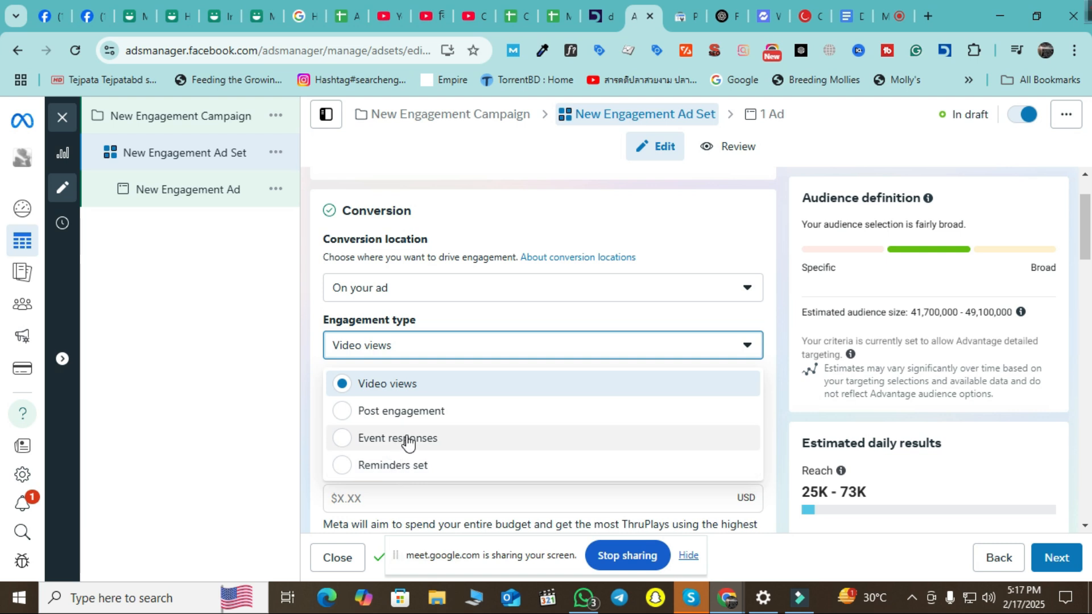
left_click(239, 366)
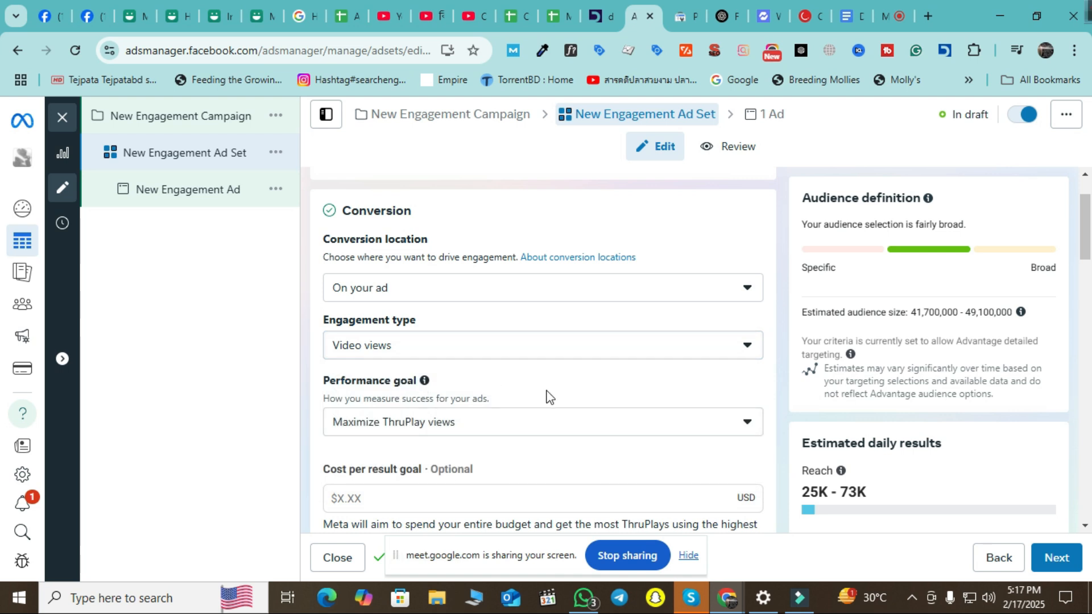
Review the performance goal options, leaving Maximize ThruPlay views unchanged.
scroll(526, 396, "down", 3)
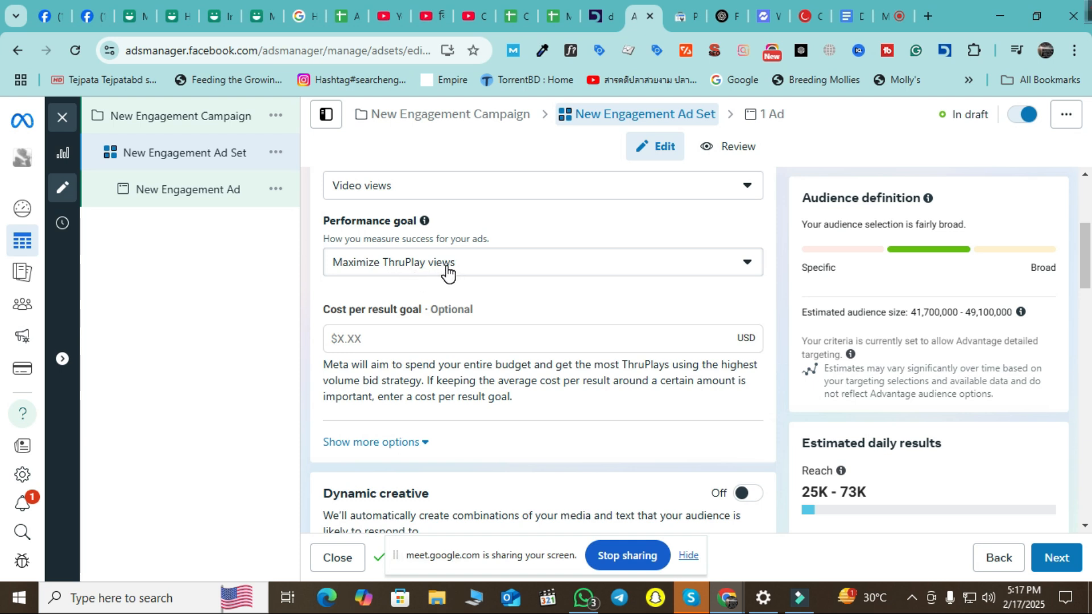
left_click(556, 265)
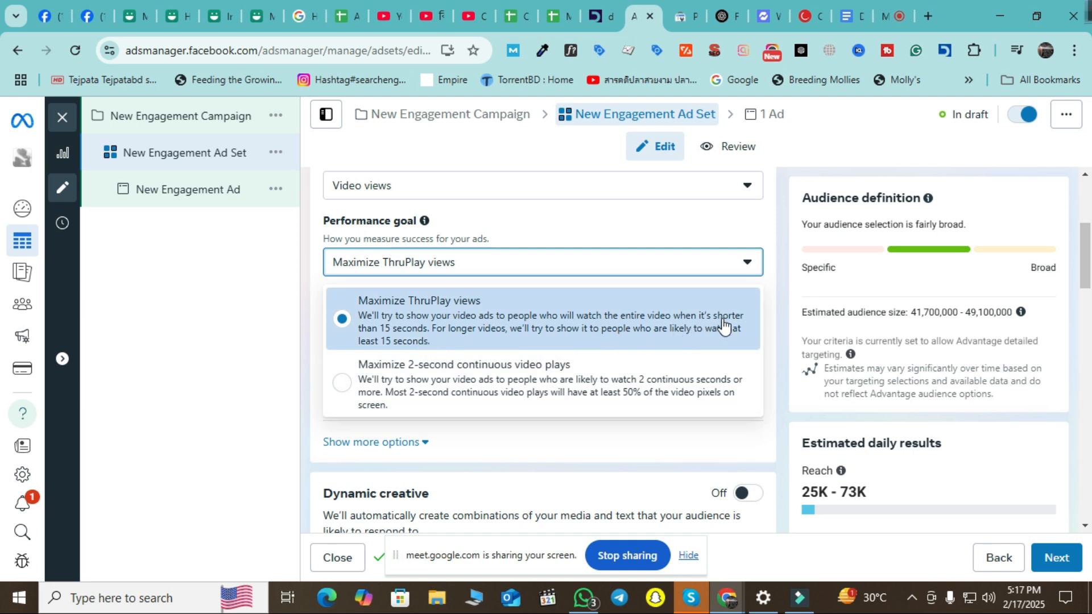
left_click(242, 370)
scroll(548, 373, "up", 3)
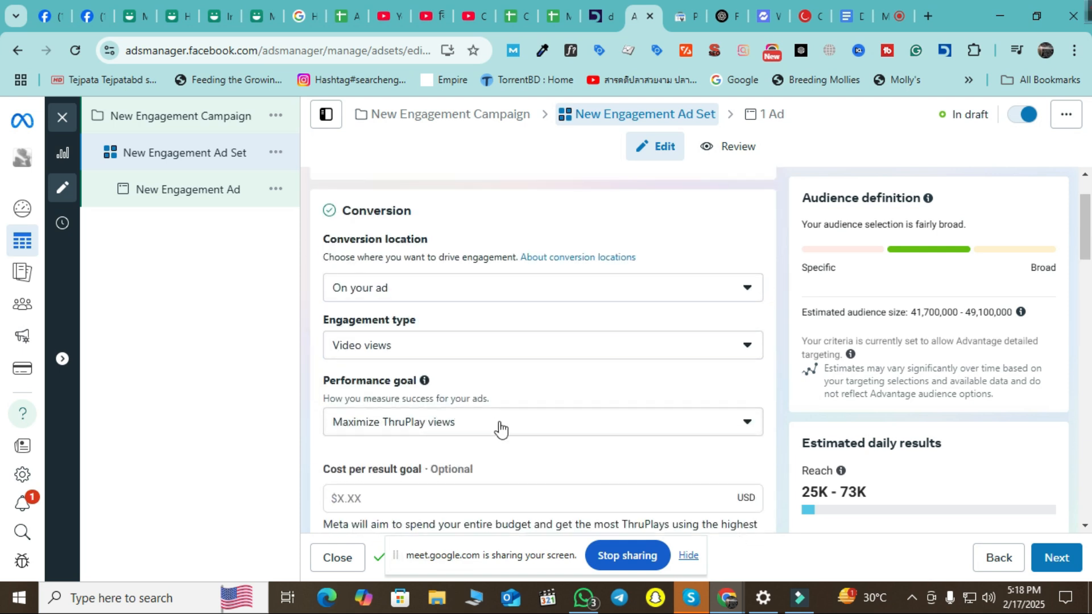
left_click(516, 347)
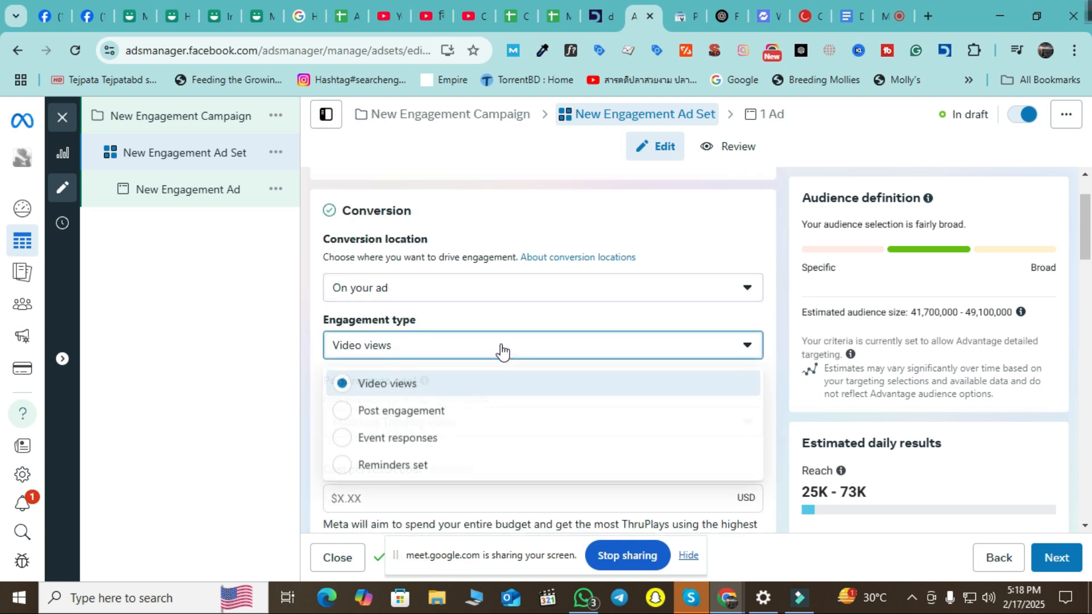
Switch the engagement type to Post engagement, keeping the Maximize engagement with a post goal.
left_click(448, 421)
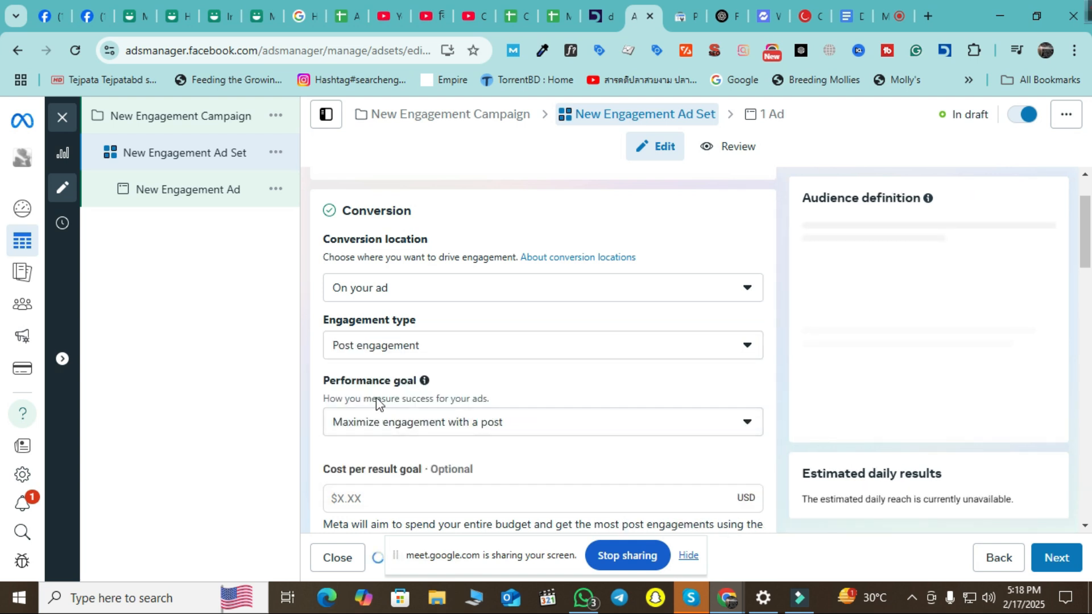
scroll(455, 398, "down", 1)
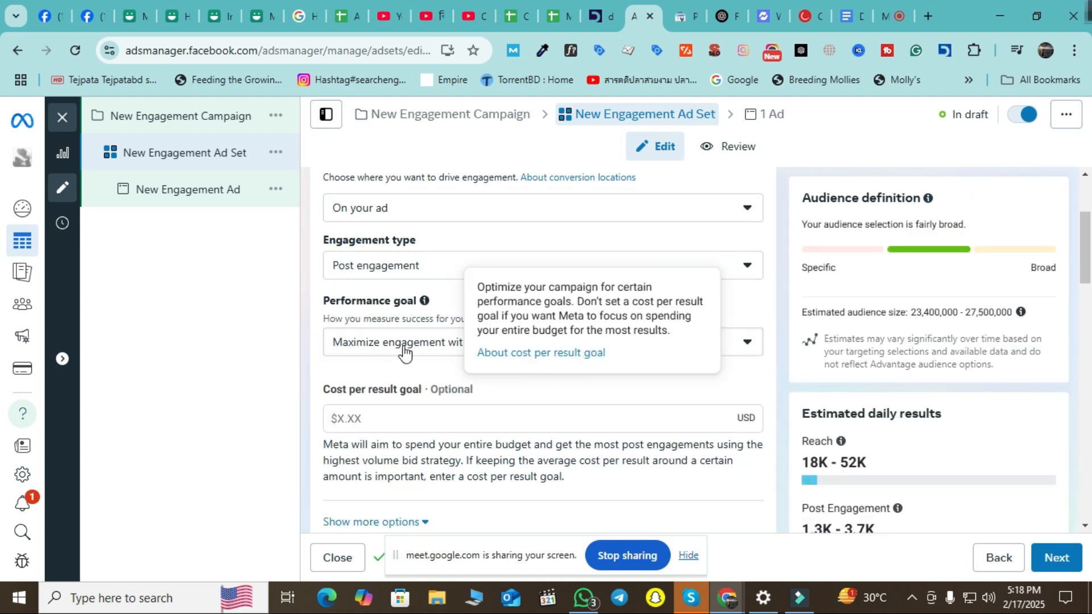
left_click(424, 350)
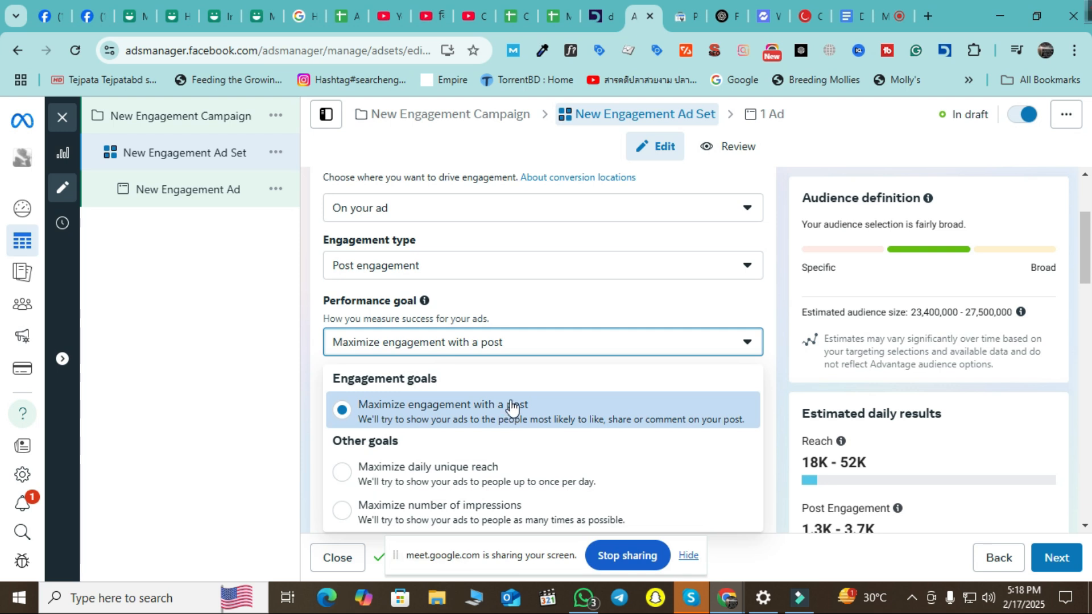
scroll(501, 399, "down", 1)
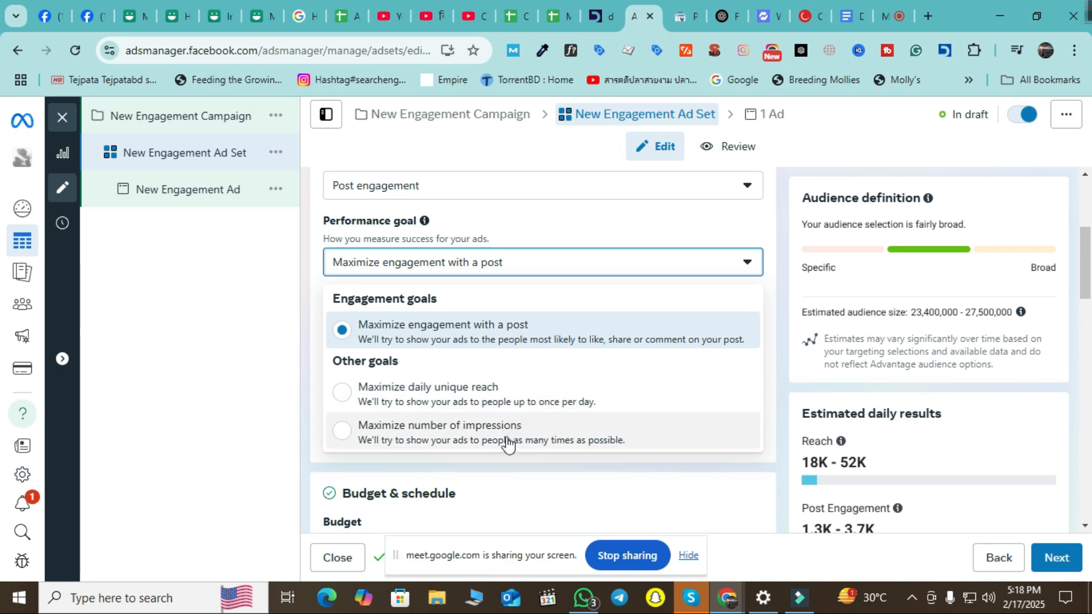
left_click(237, 419)
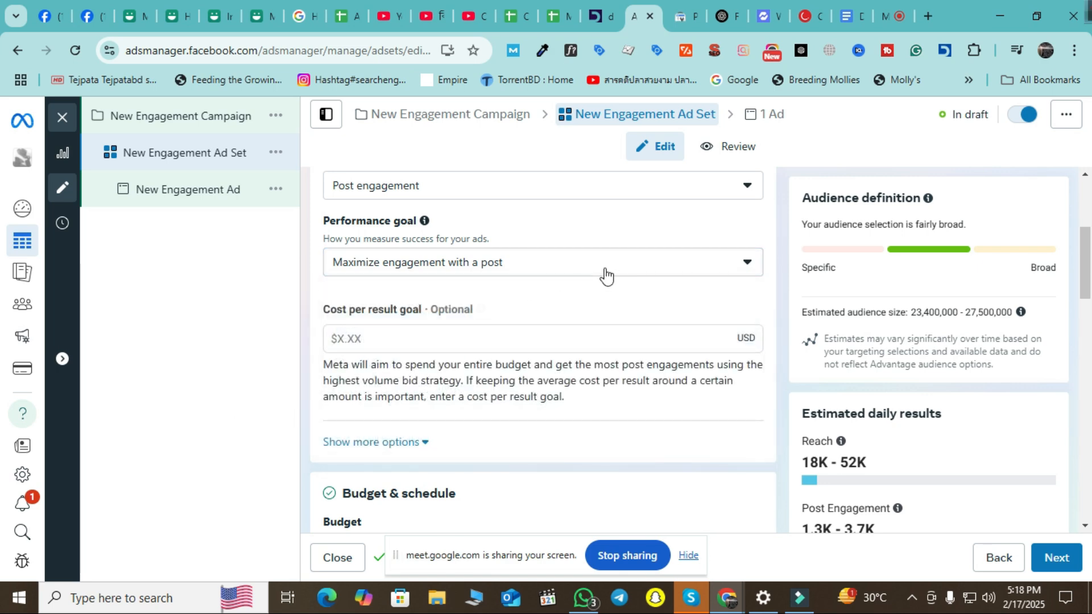
left_click(602, 272)
scroll(515, 280, "up", 3)
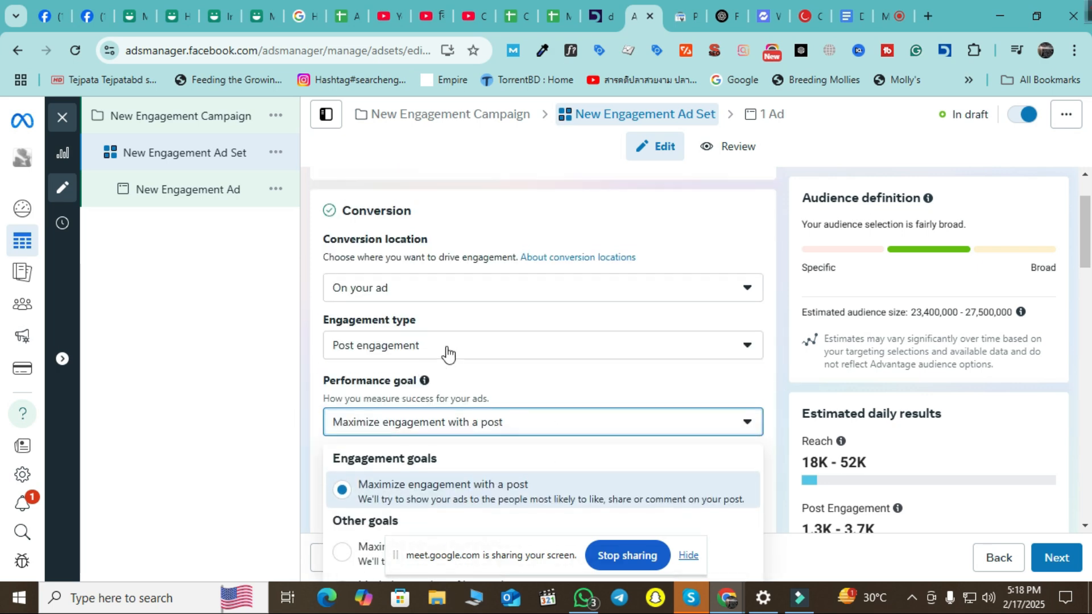
left_click(478, 346)
left_click(480, 353)
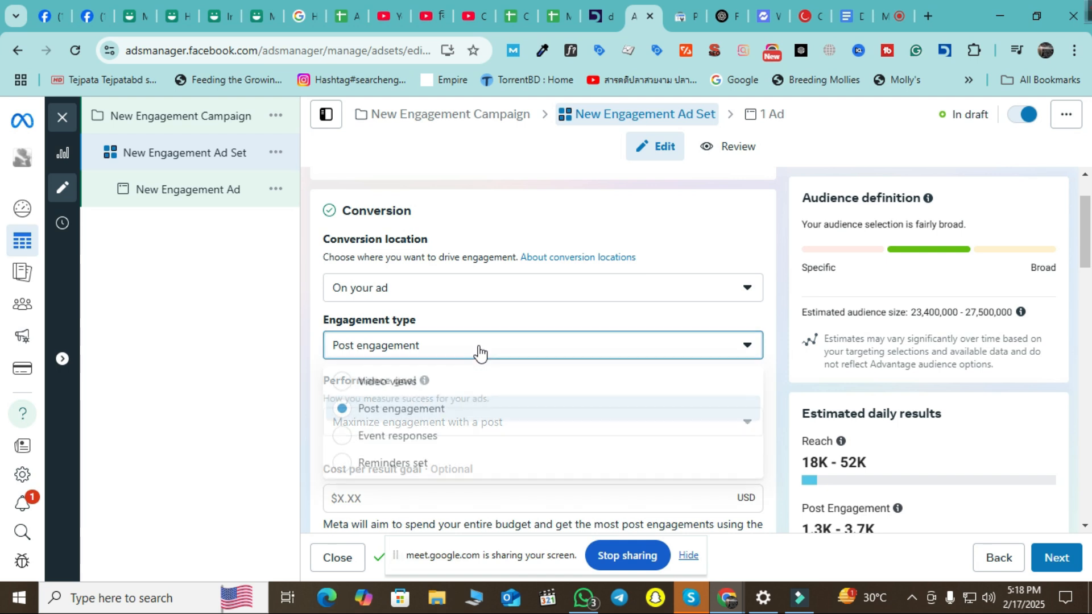
Try Event responses, then settle on Reminders set as the engagement type.
left_click(390, 439)
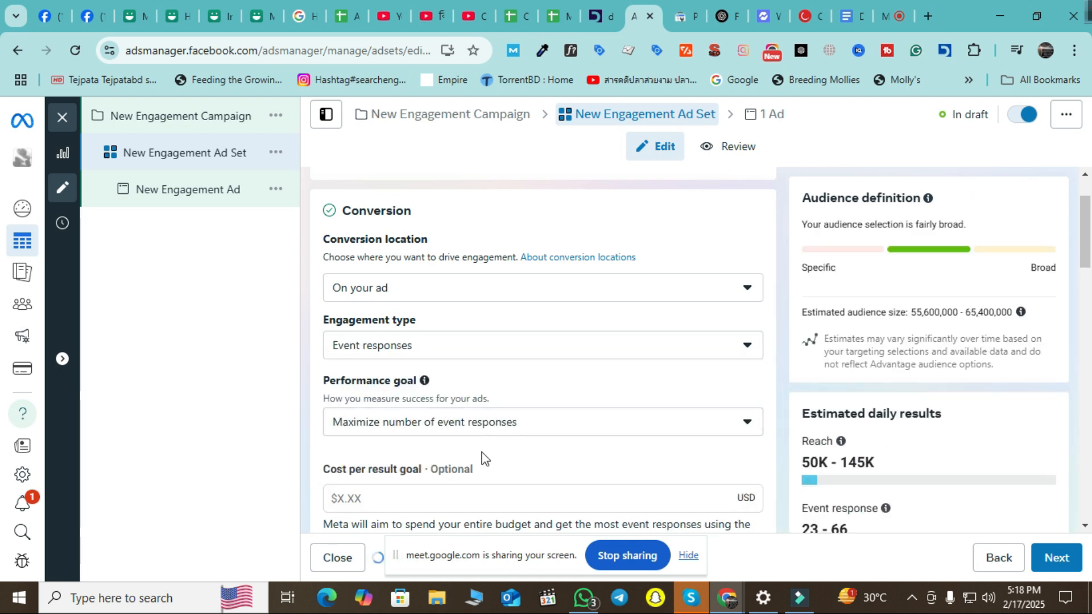
left_click(519, 428)
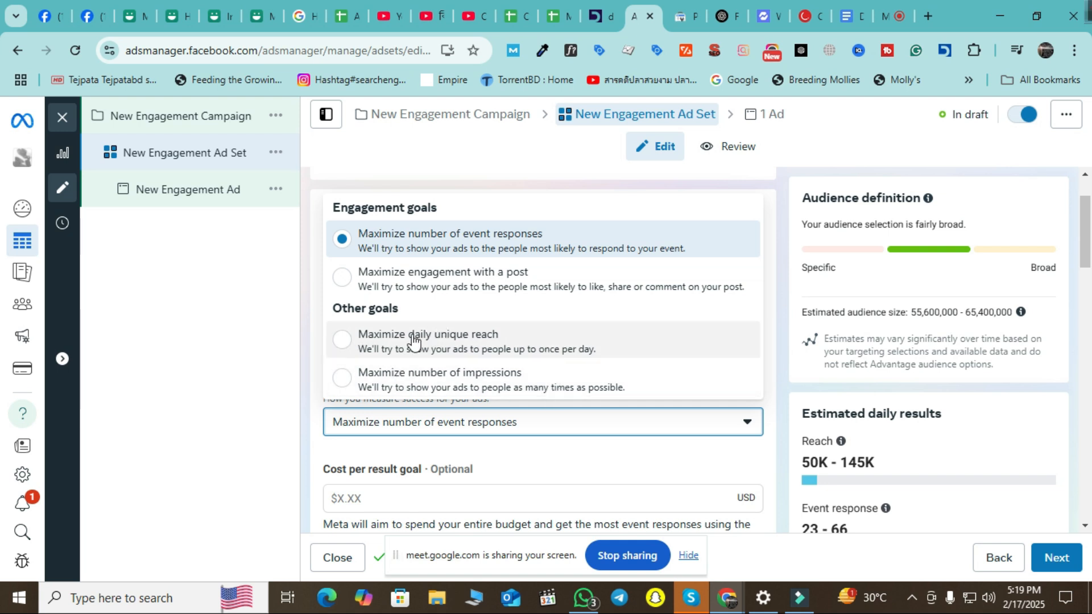
left_click(245, 346)
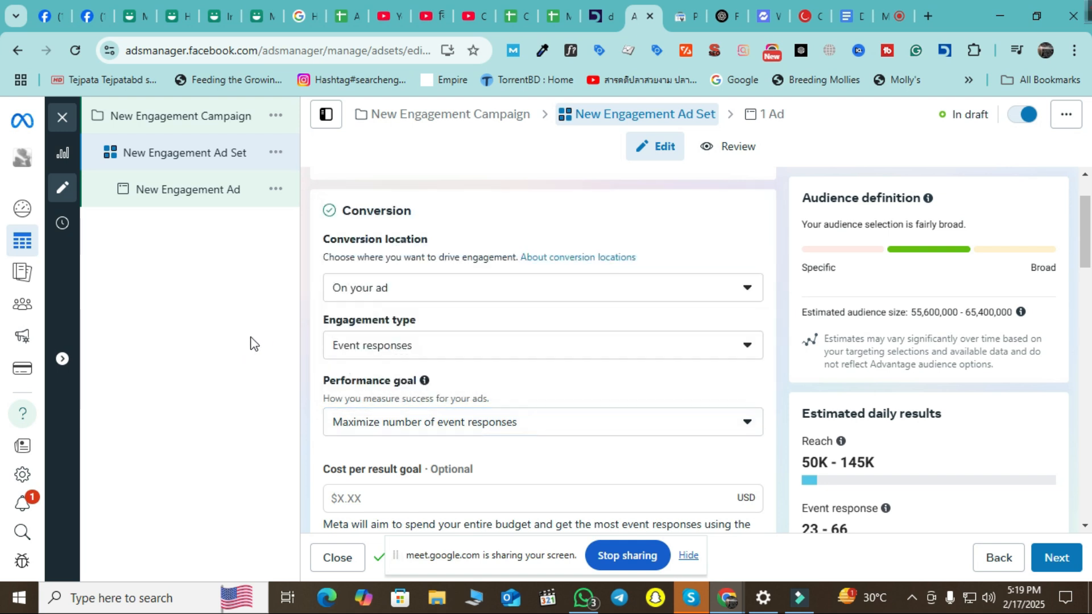
left_click(529, 346)
left_click(438, 467)
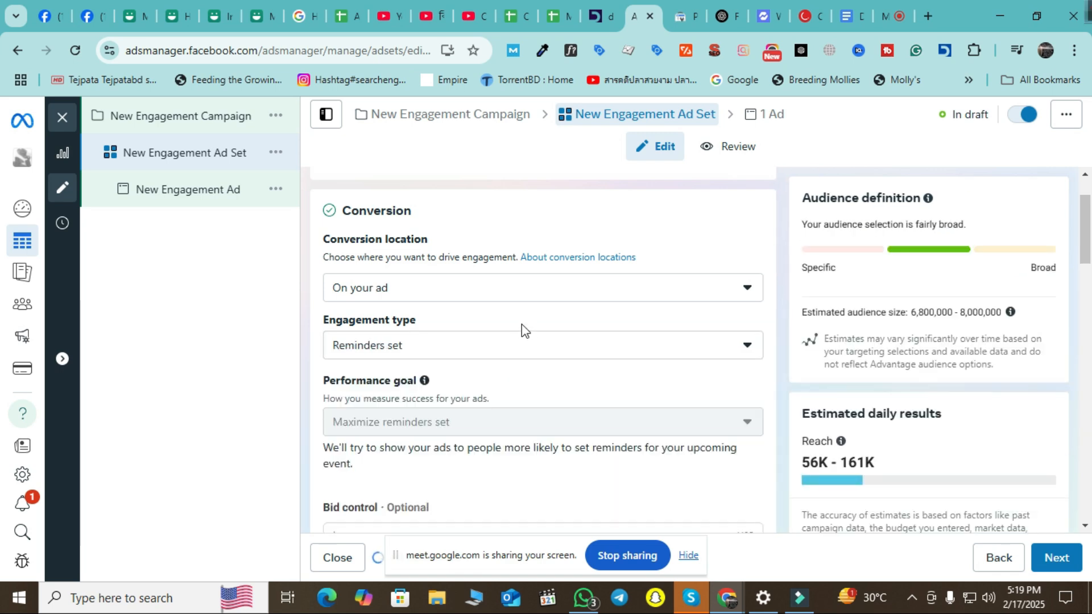
scroll(610, 340, "down", 3)
scroll(610, 340, "down", 1)
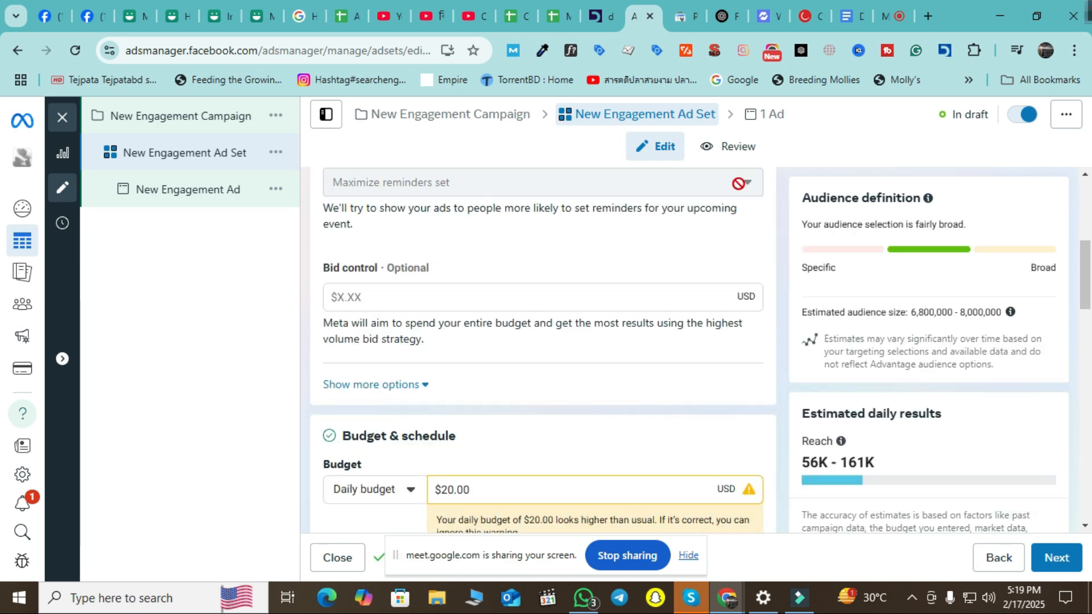
scroll(484, 350, "up", 4)
left_click(543, 346)
left_click(176, 401)
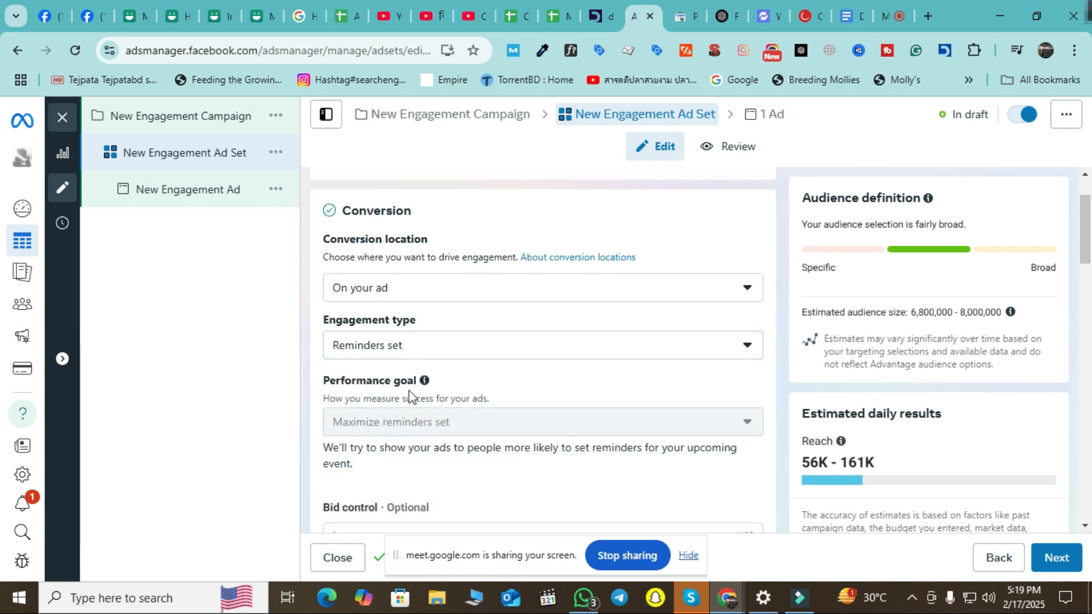
scroll(426, 398, "down", 3)
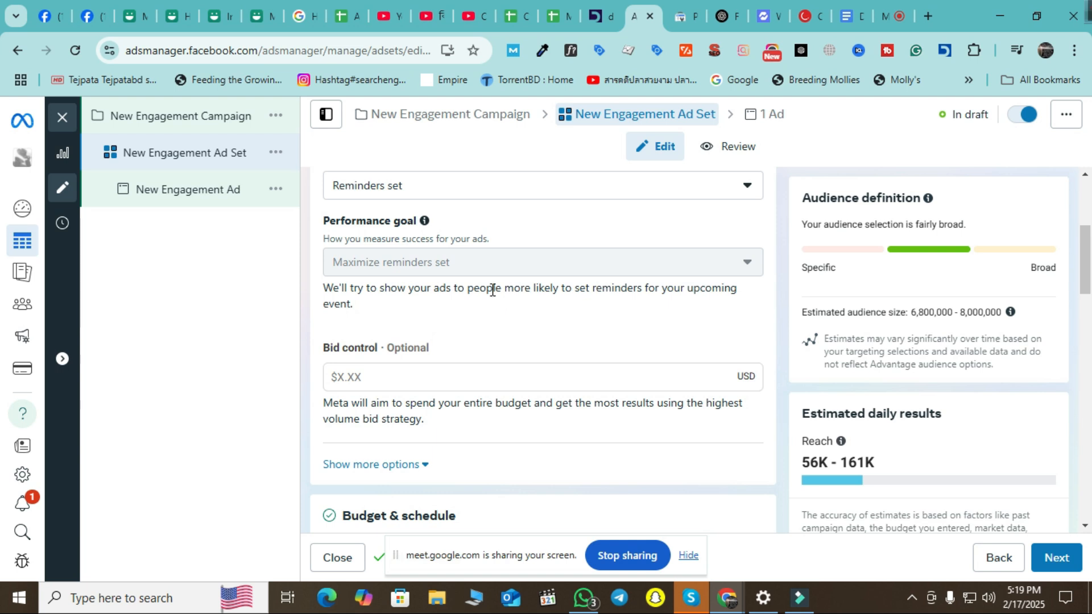
left_click_drag(493, 288, 602, 289)
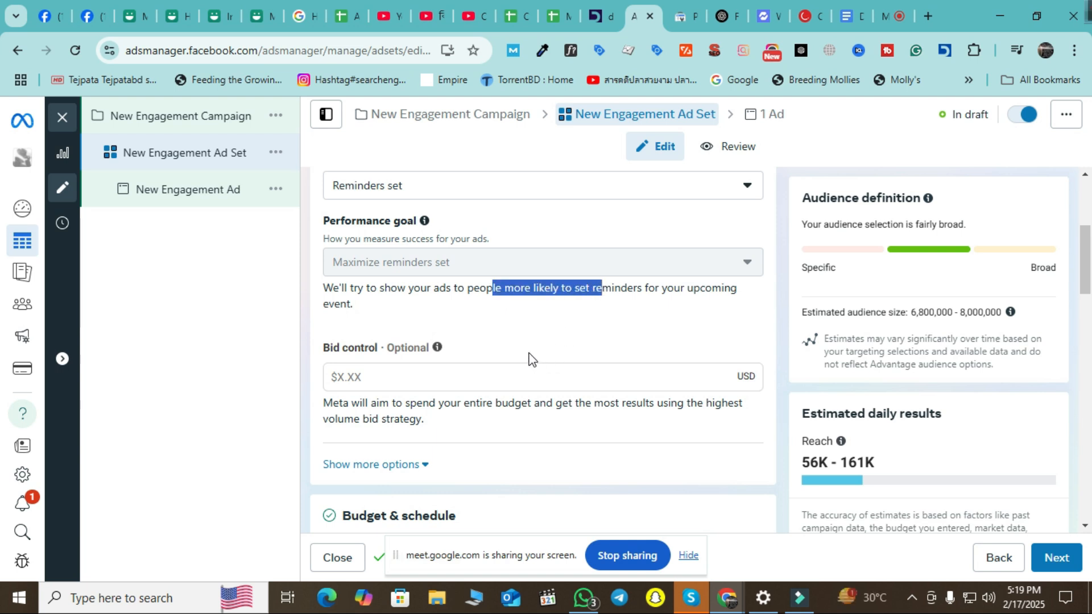
left_click(566, 333)
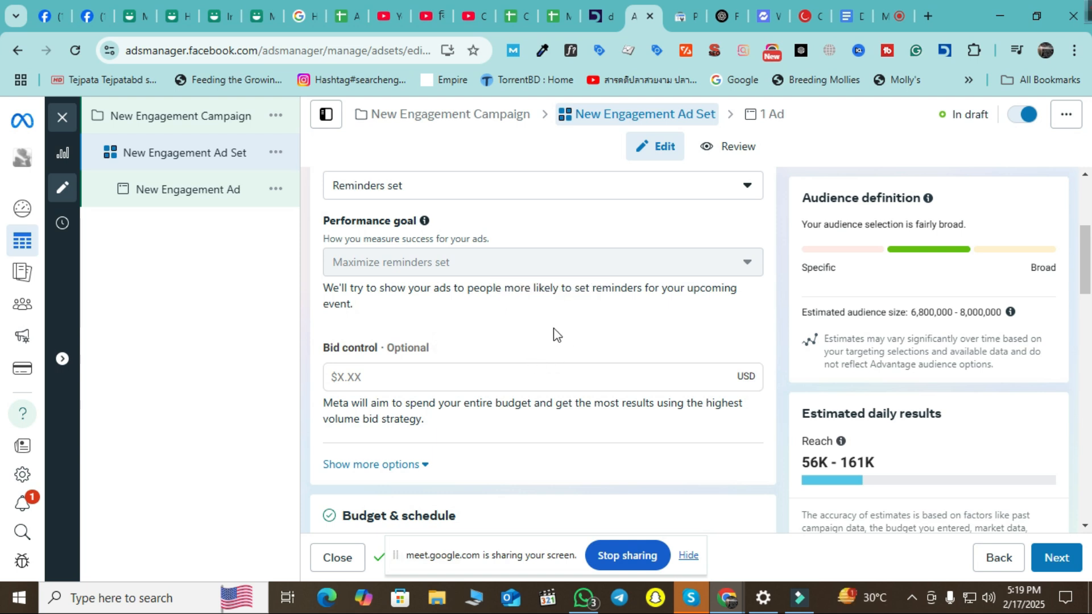
scroll(546, 339, "up", 2)
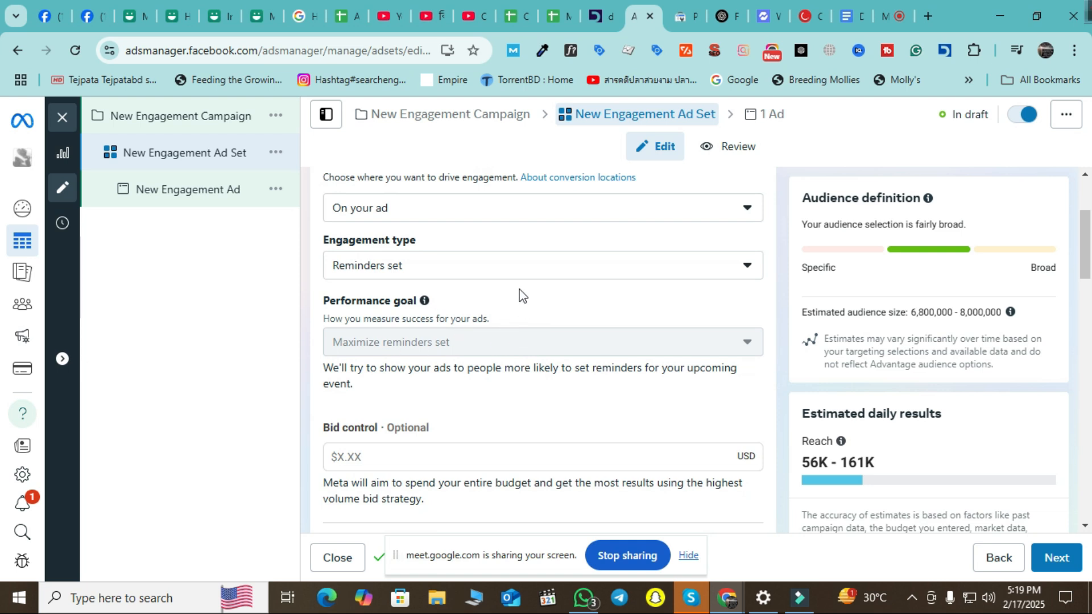
scroll(522, 295, "up", 2)
left_click(485, 346)
left_click(236, 369)
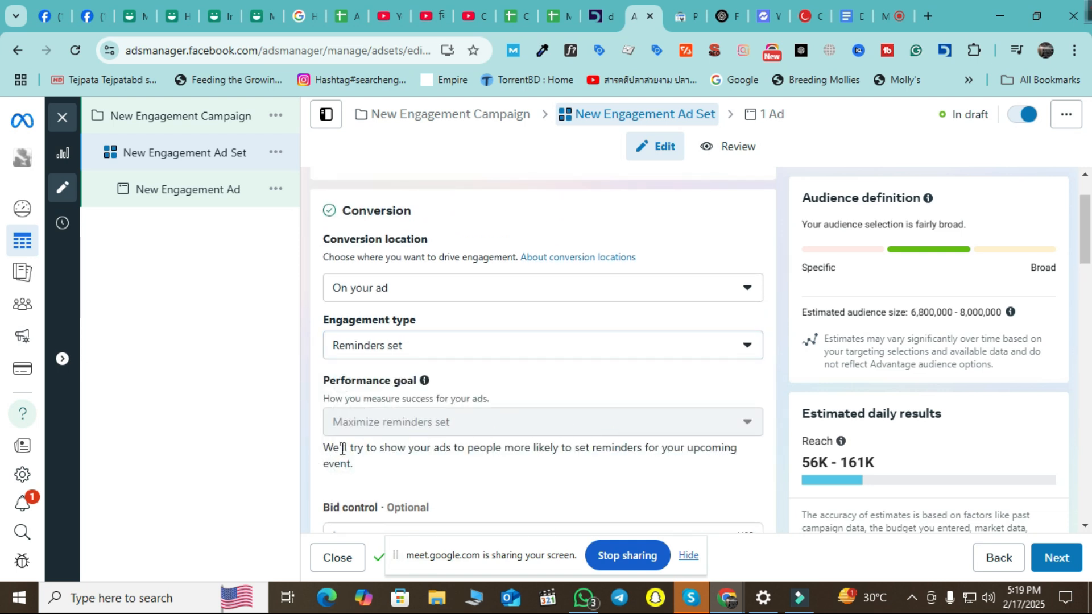
left_click_drag(521, 449, 722, 463)
left_click(199, 400)
left_click(615, 348)
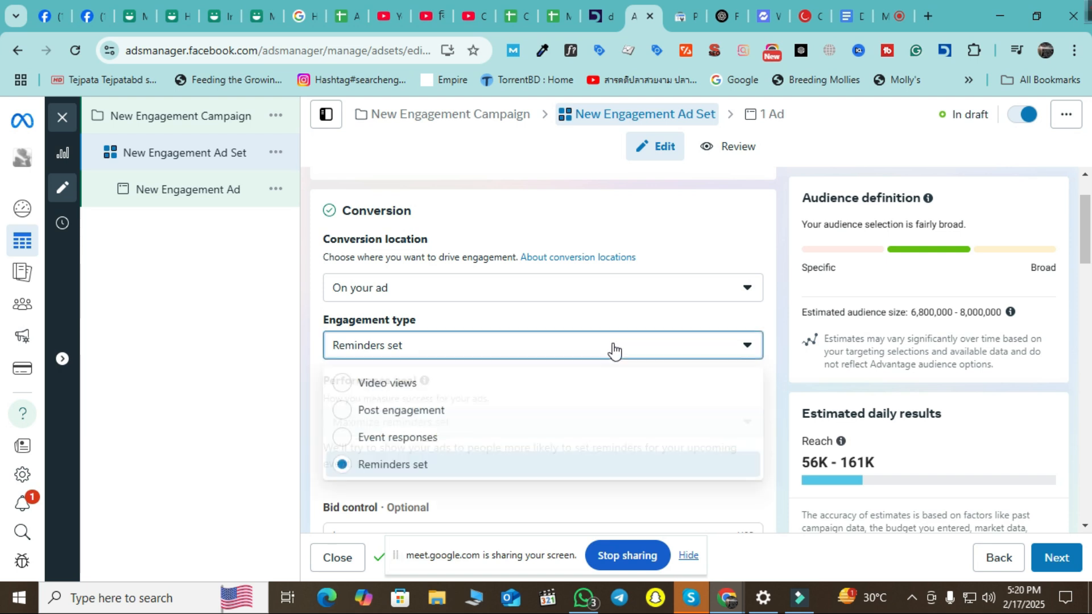
left_click(240, 391)
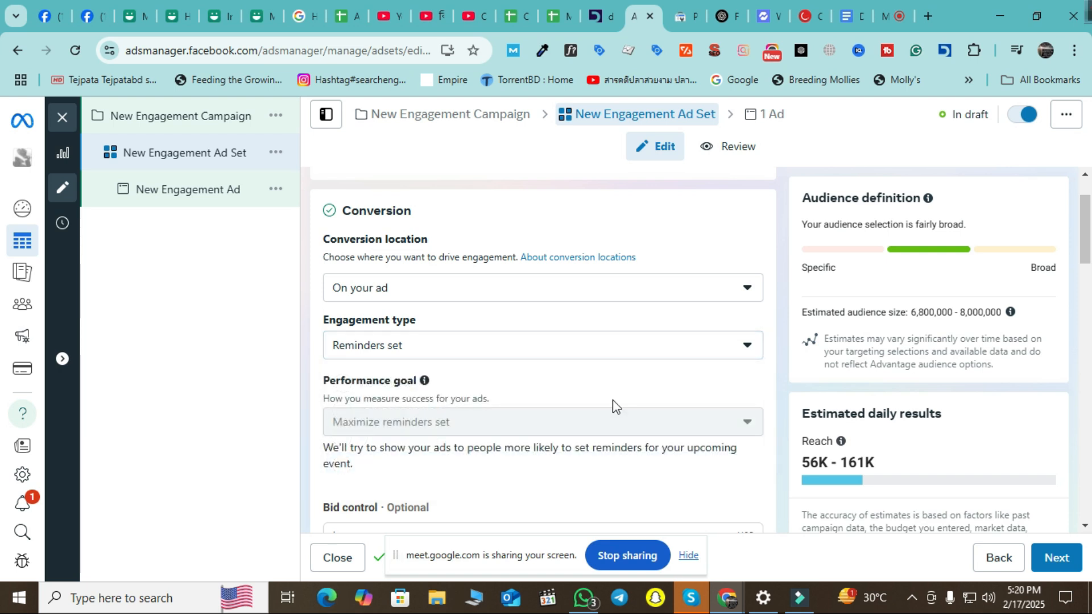
scroll(386, 369, "down", 2)
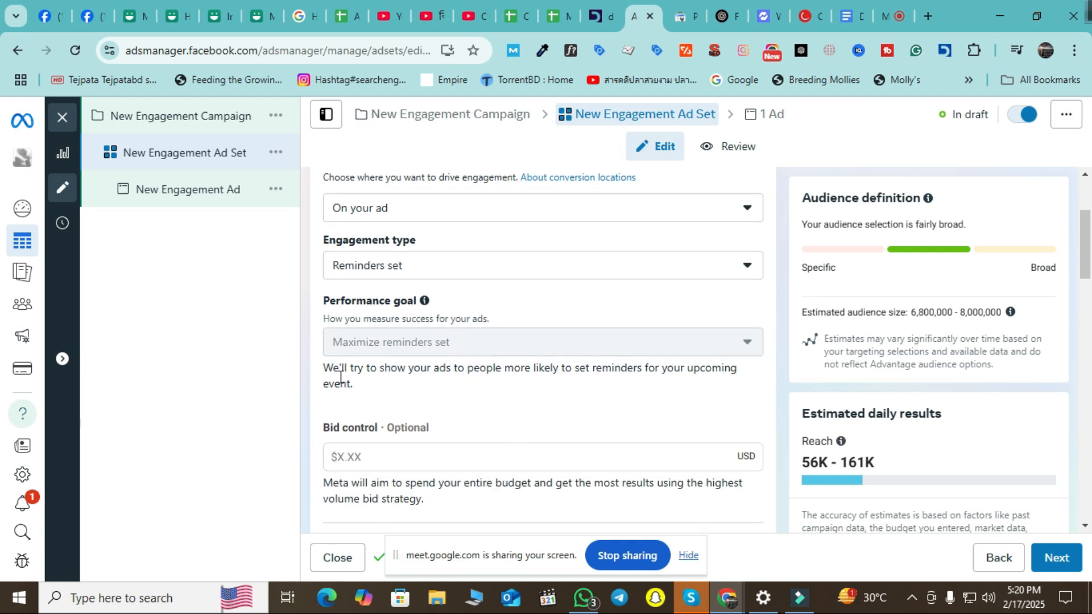
left_click_drag(322, 370, 373, 390)
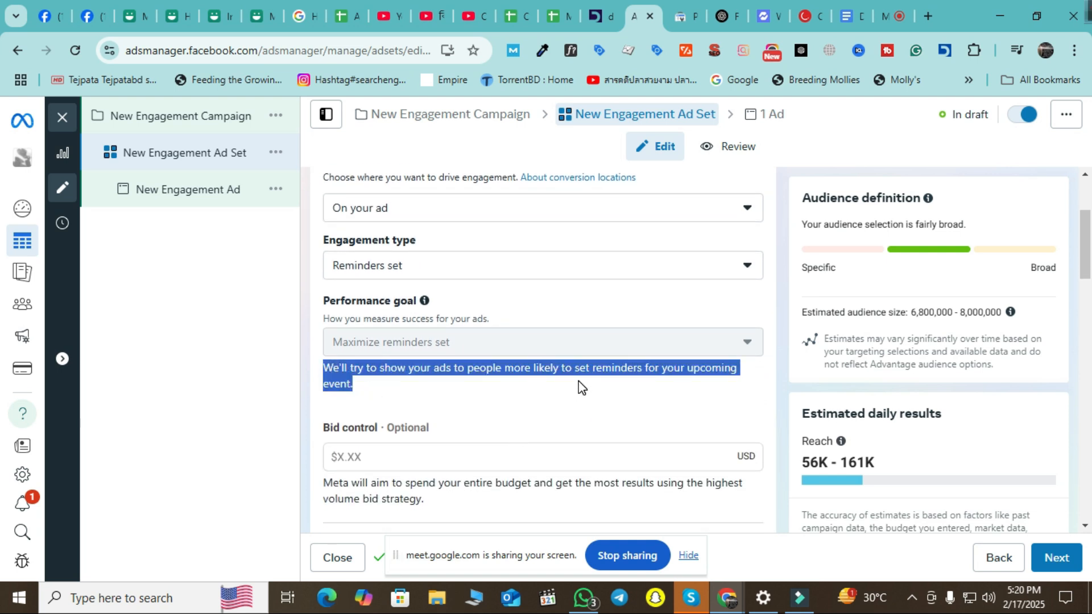
left_click_drag(593, 368, 685, 400)
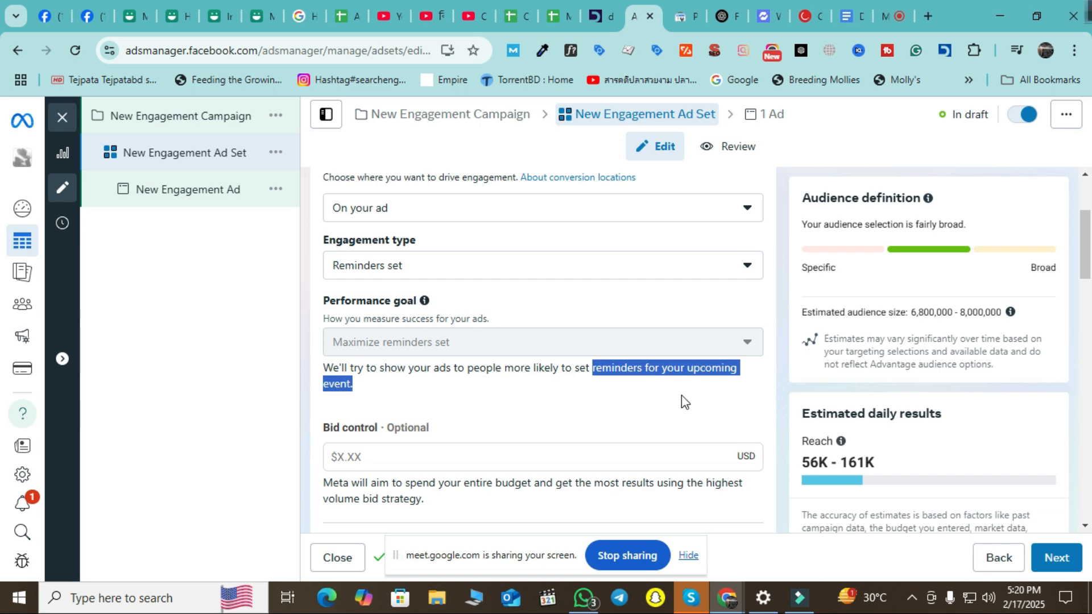
left_click(220, 373)
scroll(493, 343, "down", 4)
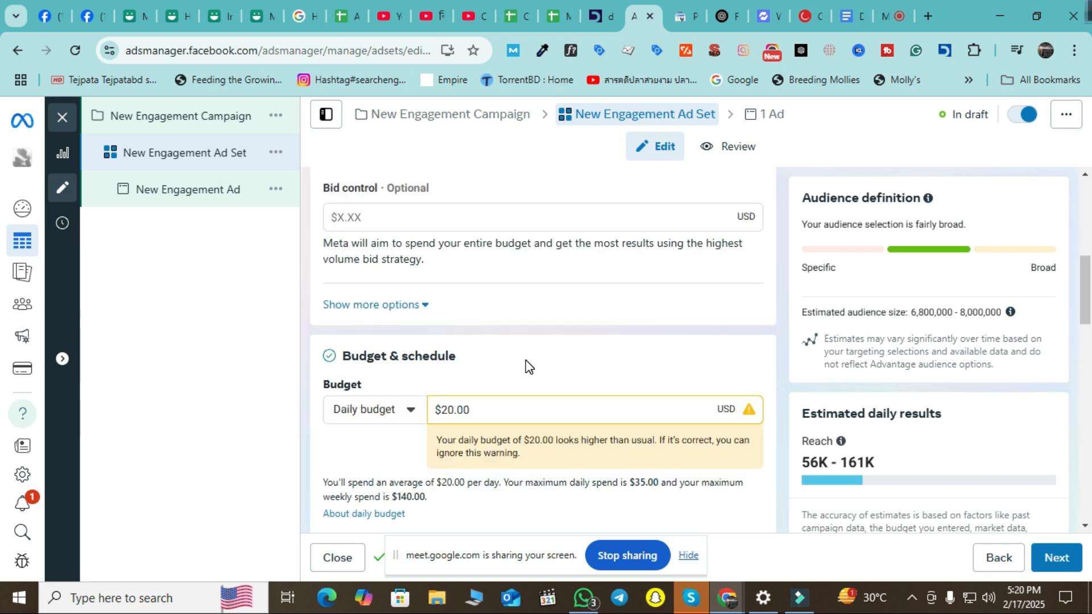
scroll(524, 421, "down", 4)
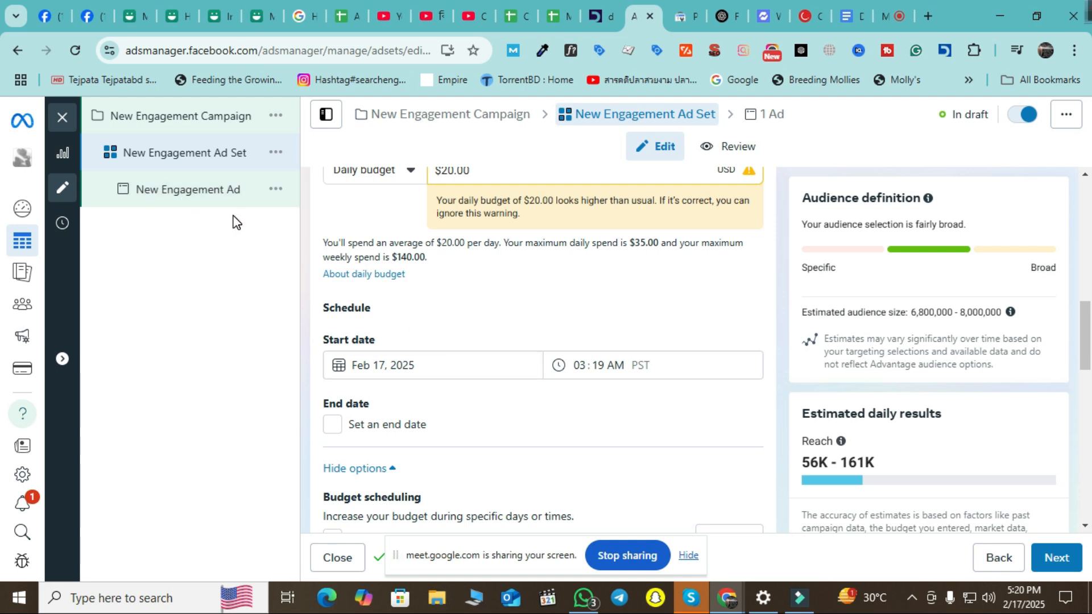
scroll(517, 418, "up", 4)
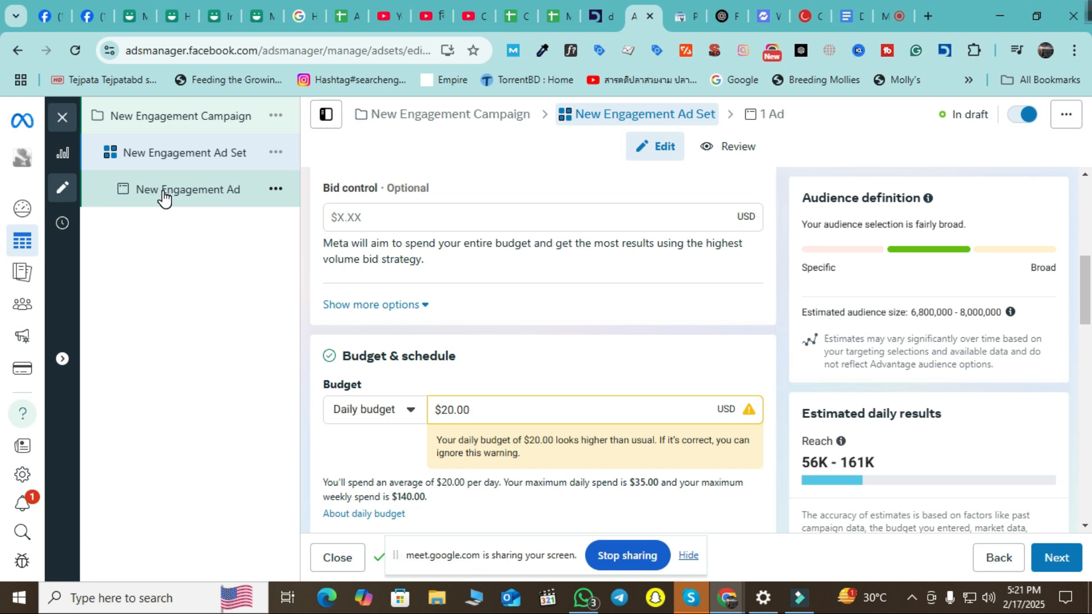
scroll(671, 371, "down", 3)
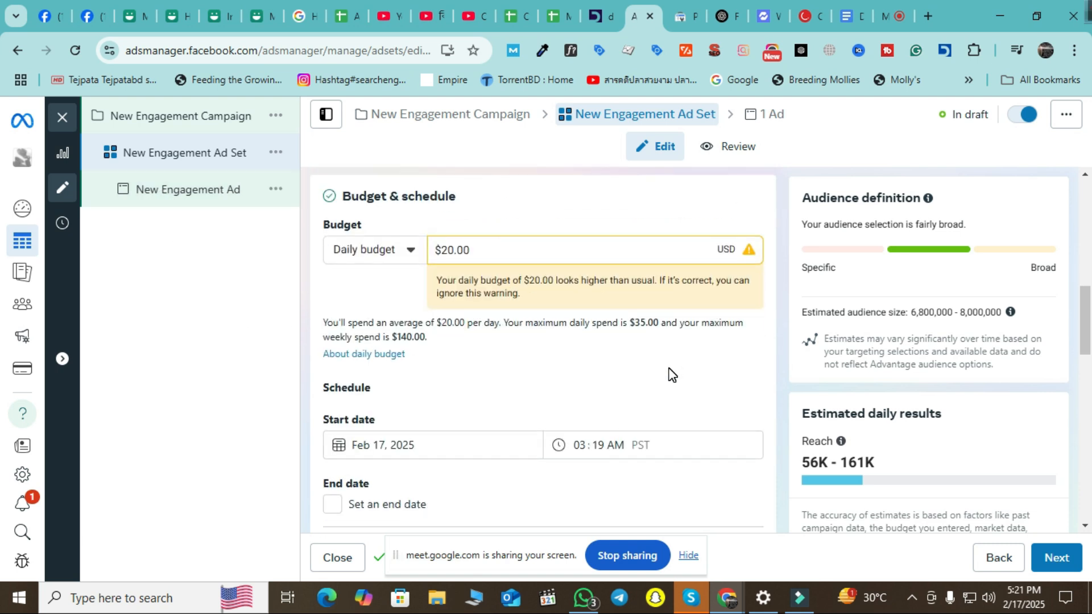
scroll(672, 376, "up", 3)
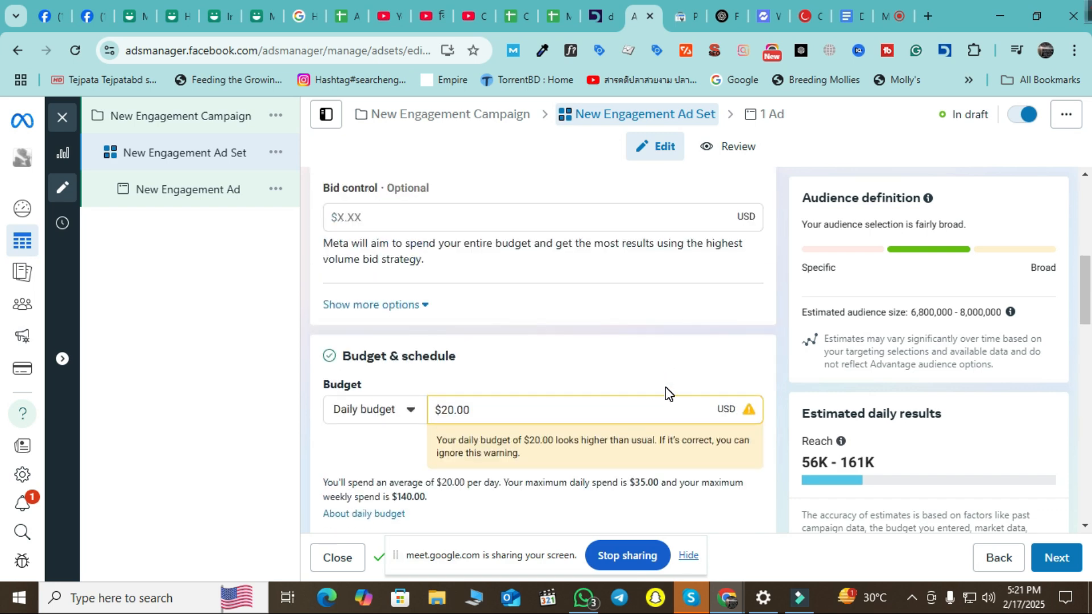
scroll(669, 390, "up", 10)
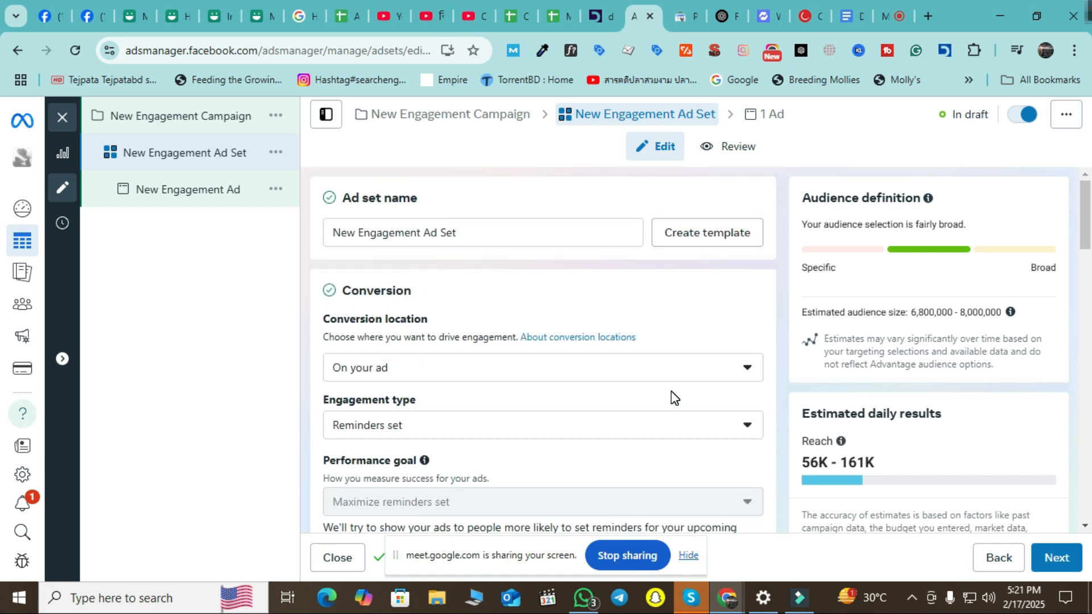
scroll(654, 364, "down", 2)
Set the ad set's conversion location to Calls.
left_click(643, 295)
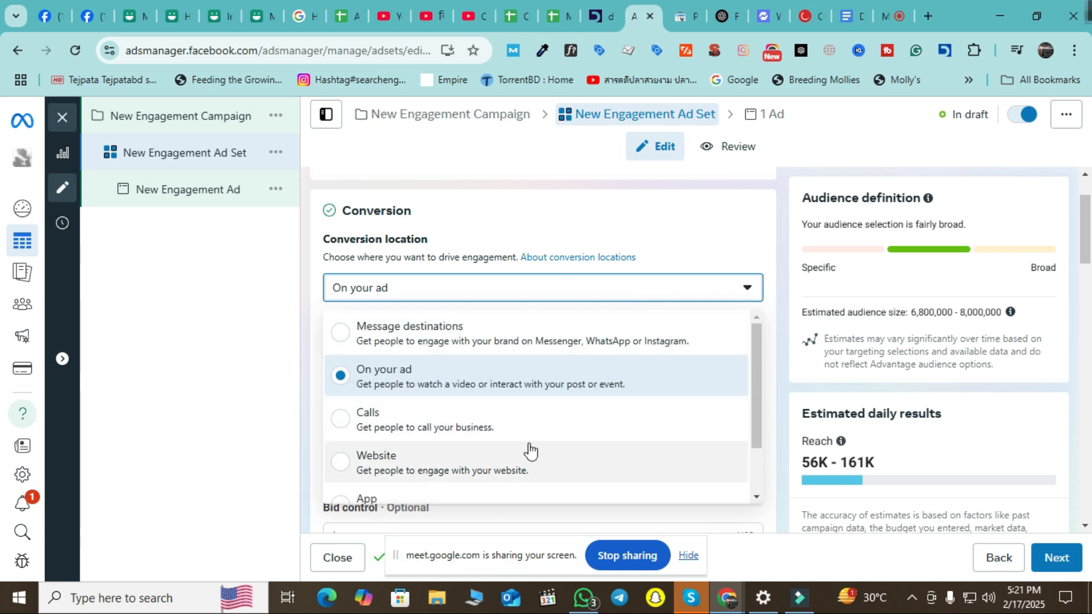
left_click(556, 431)
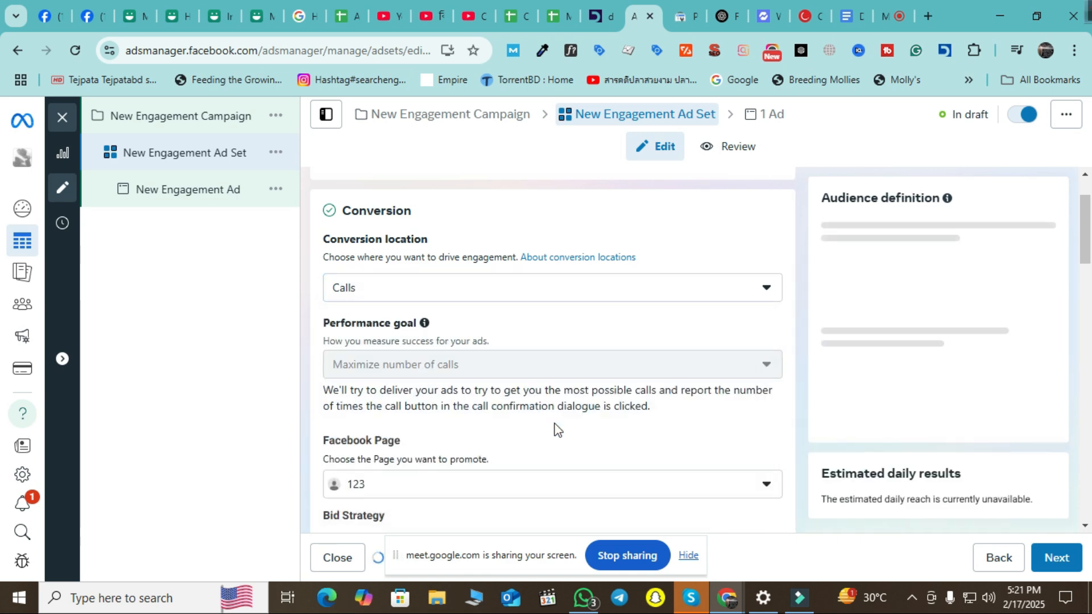
scroll(555, 410, "down", 4)
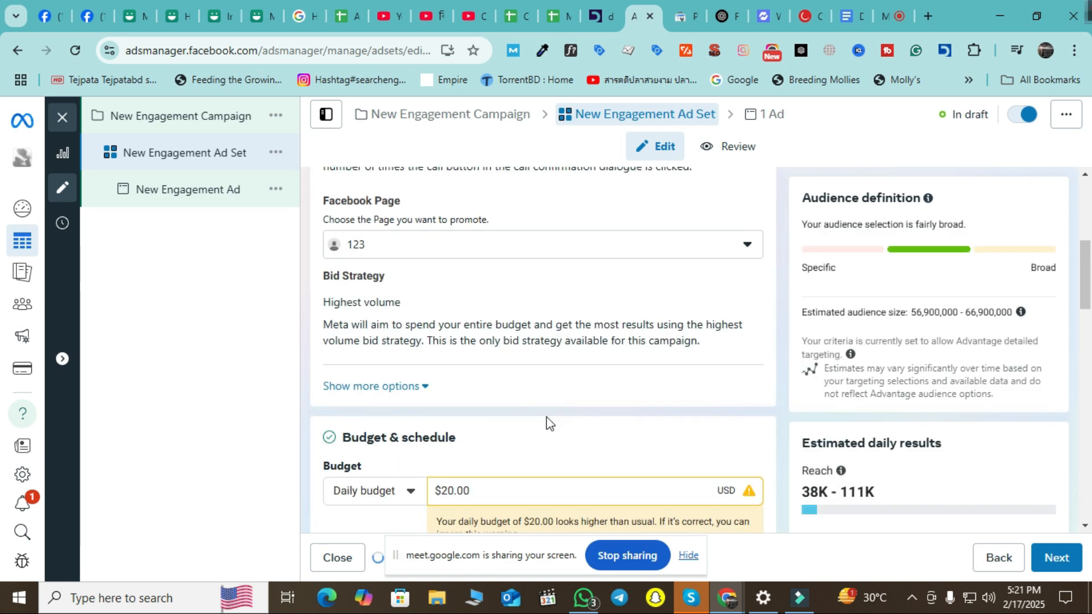
Select DeZire as the Facebook Page to promote.
left_click(608, 255)
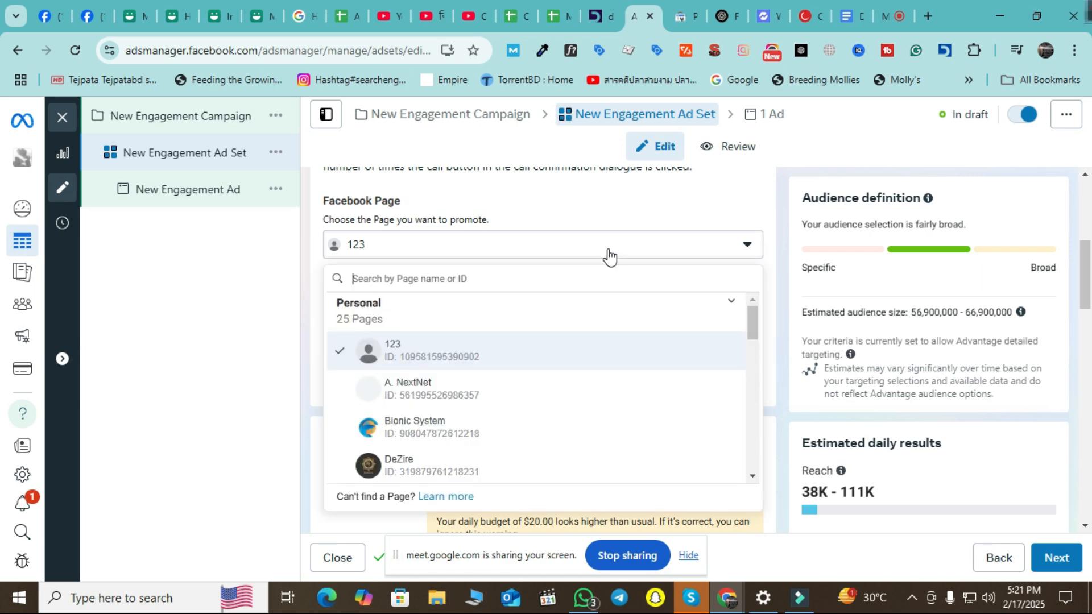
left_click(473, 459)
scroll(500, 386, "down", 5)
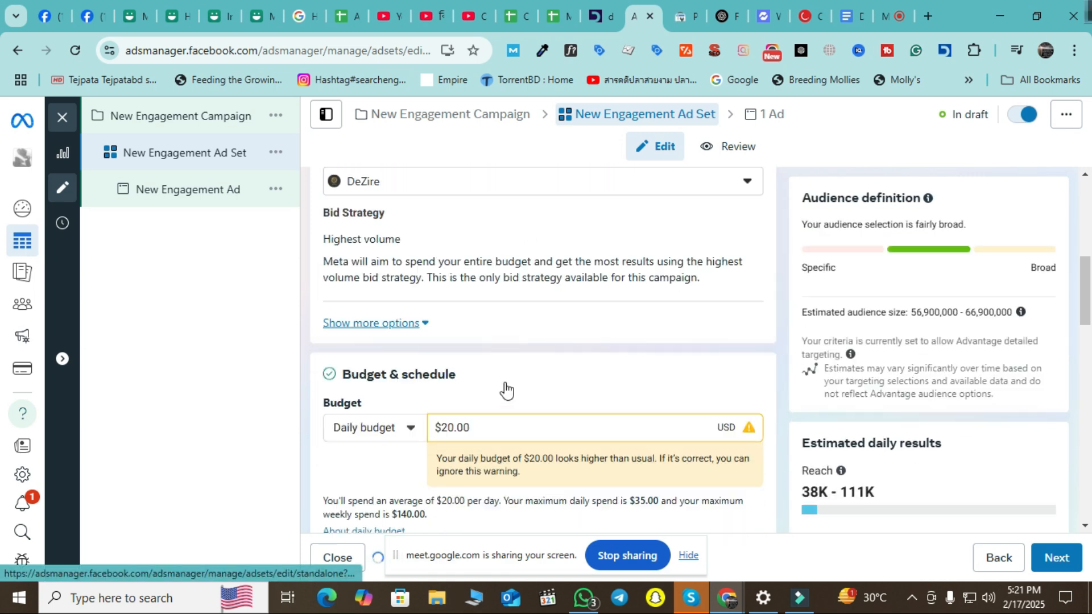
scroll(471, 442, "up", 5)
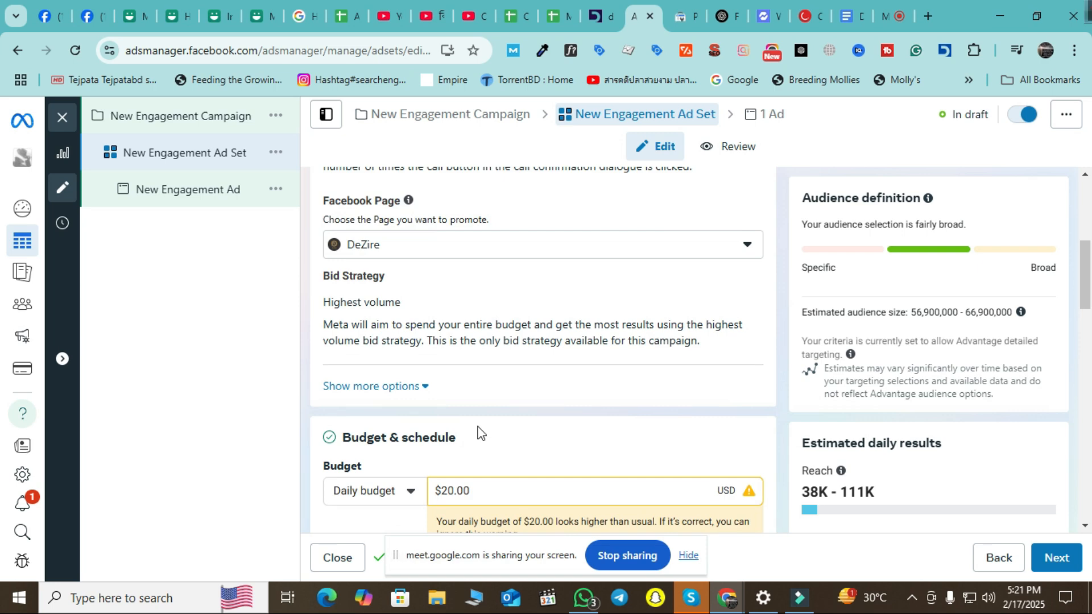
scroll(444, 401, "down", 5)
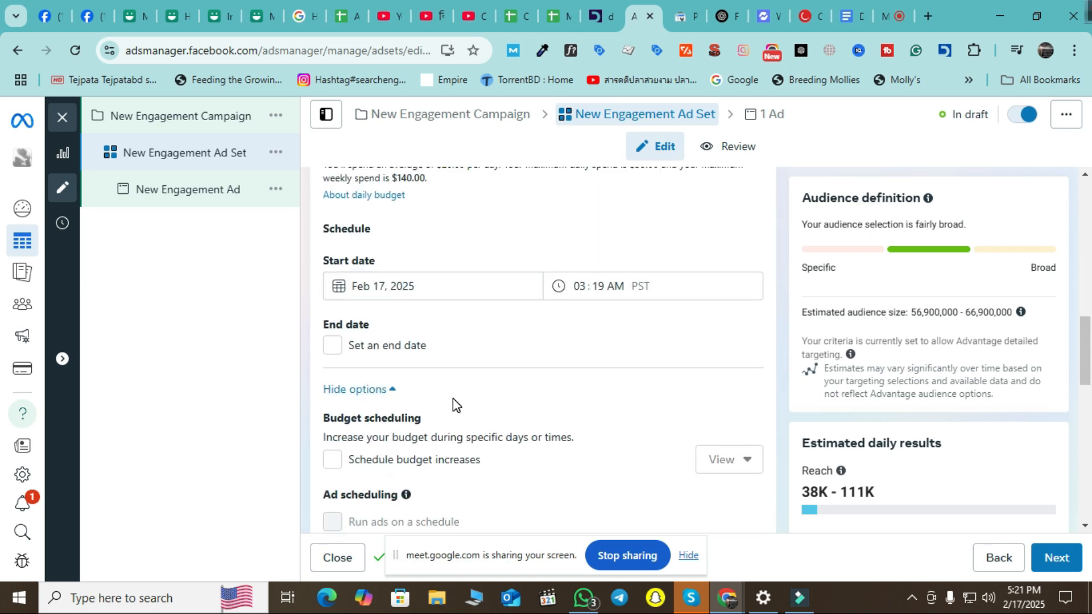
scroll(462, 396, "down", 10)
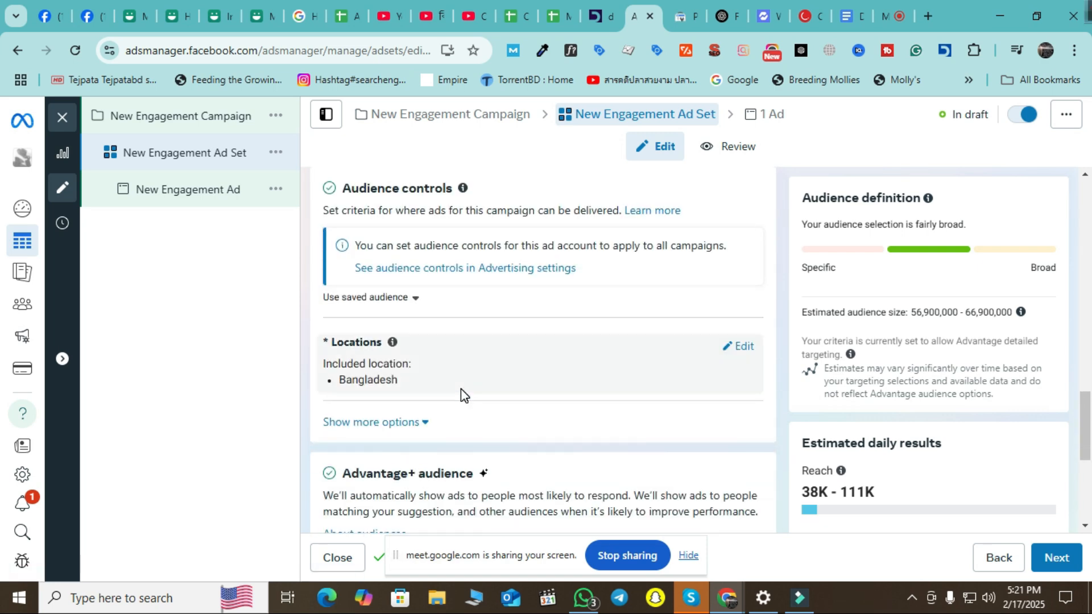
Open the New Engagement Ad and inspect its telephone number error.
left_click(206, 200)
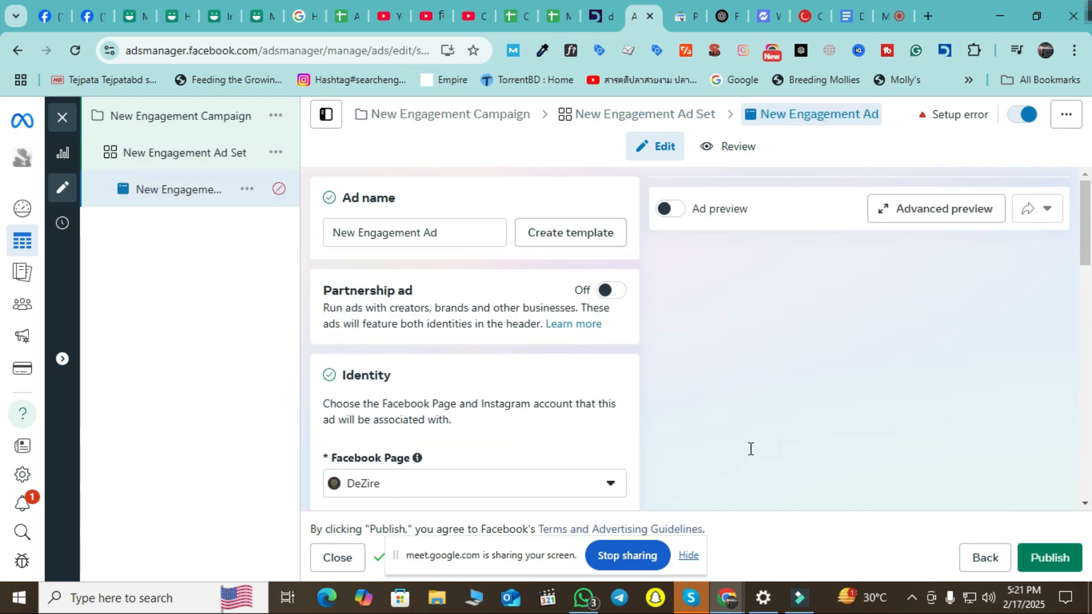
scroll(604, 410, "down", 8)
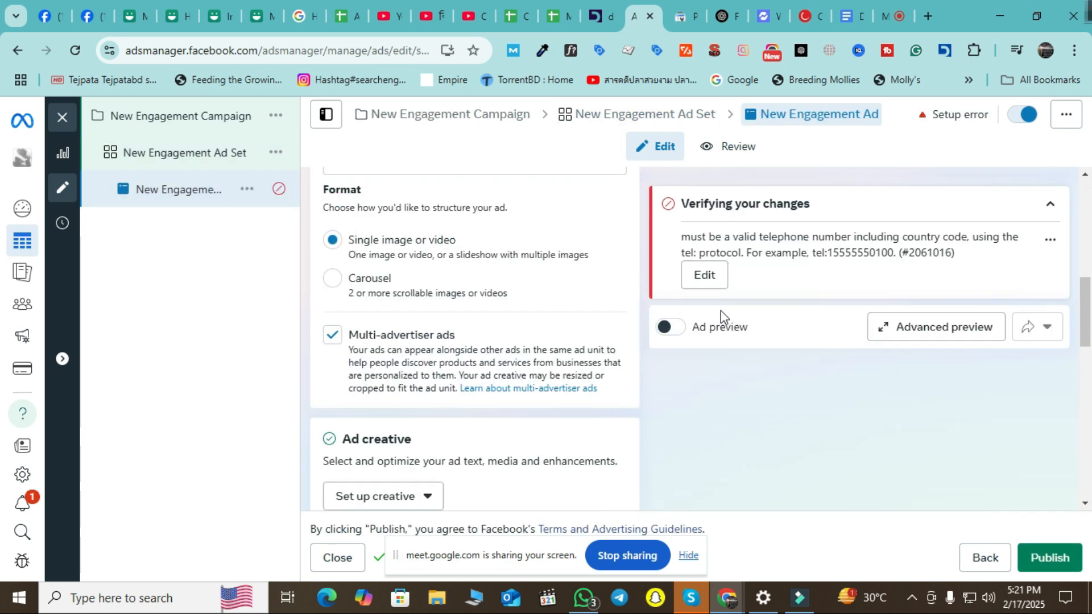
left_click_drag(777, 239, 949, 256)
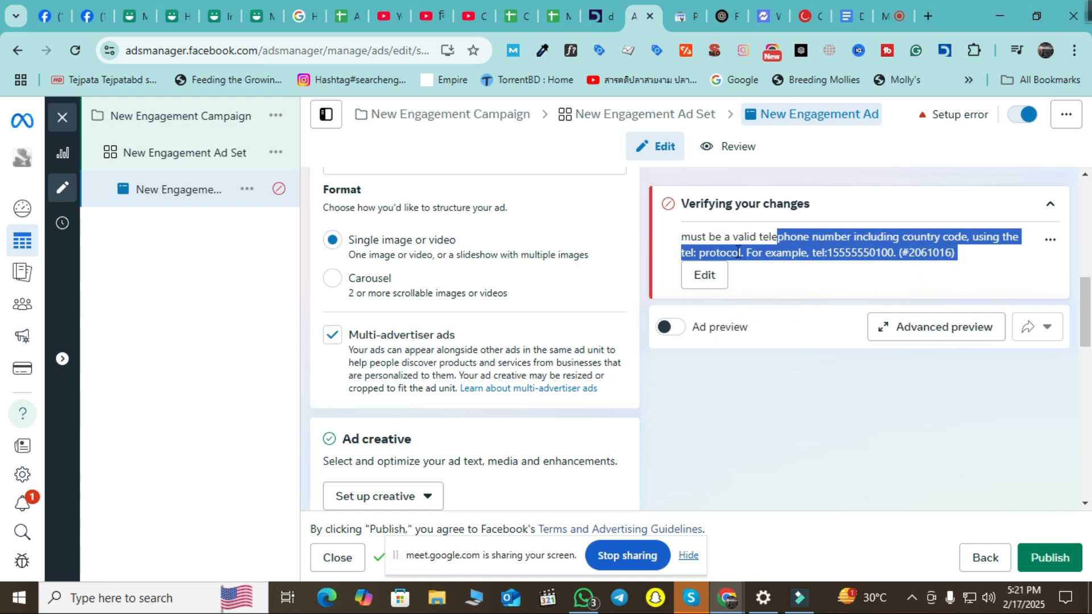
Back in the ad set, change the promoted Facebook Page from DeZire to Bionic System.
left_click(168, 150)
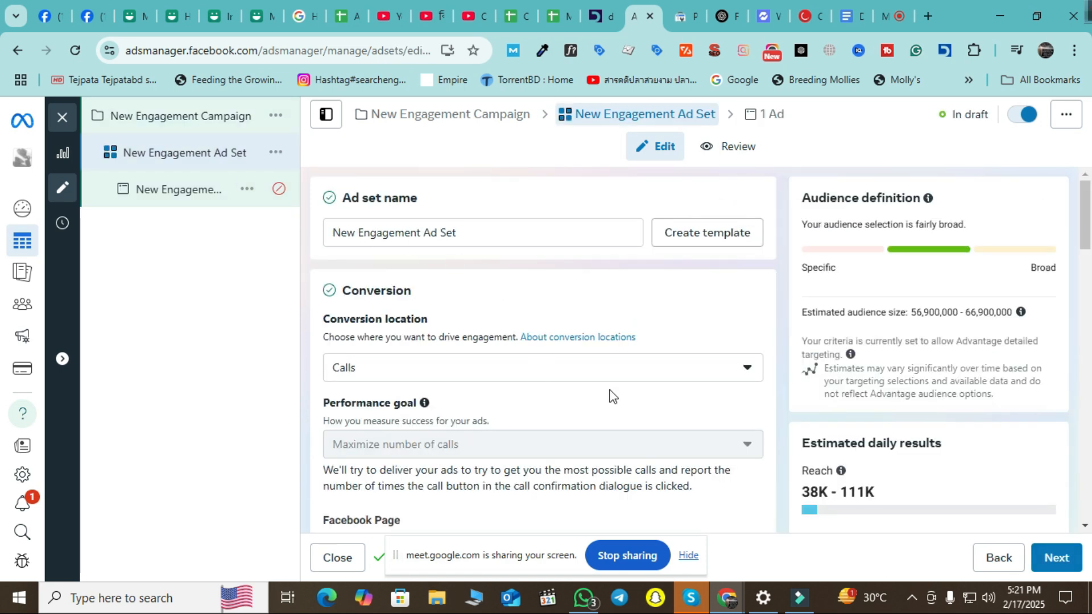
scroll(617, 407, "down", 4)
scroll(610, 398, "up", 3)
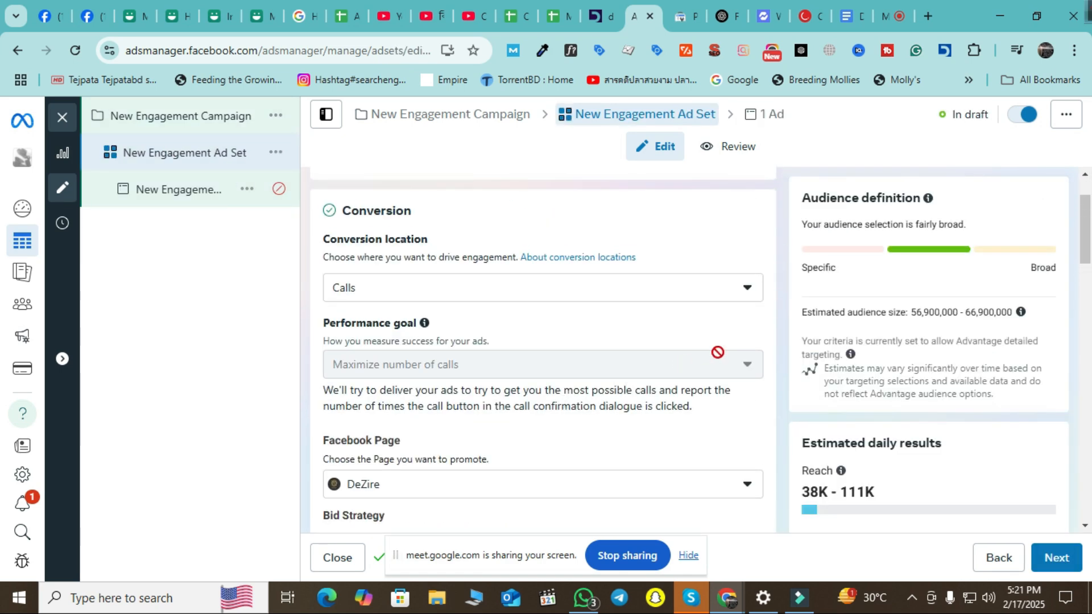
scroll(624, 390, "down", 3)
left_click(622, 330)
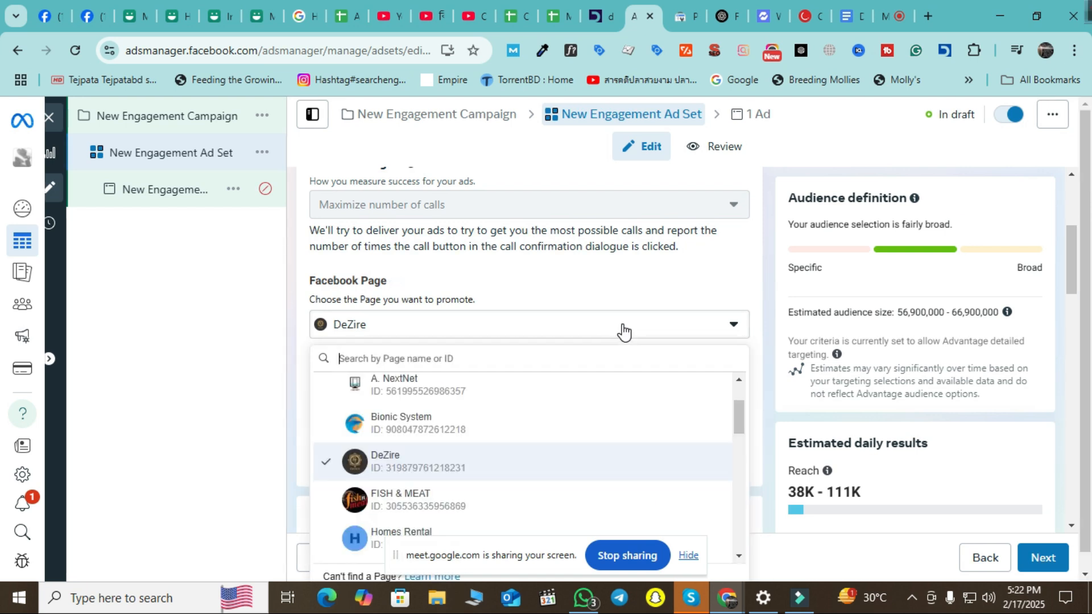
left_click(485, 432)
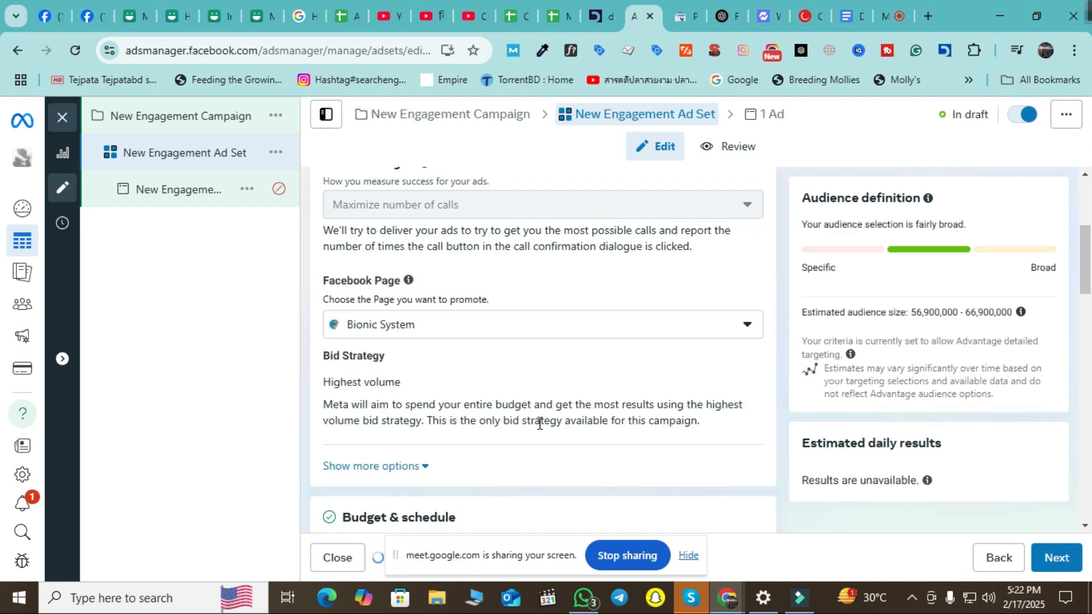
Restore the missing leading 0 in the New Engagement Ad's +880 Call phone number.
left_click(216, 194)
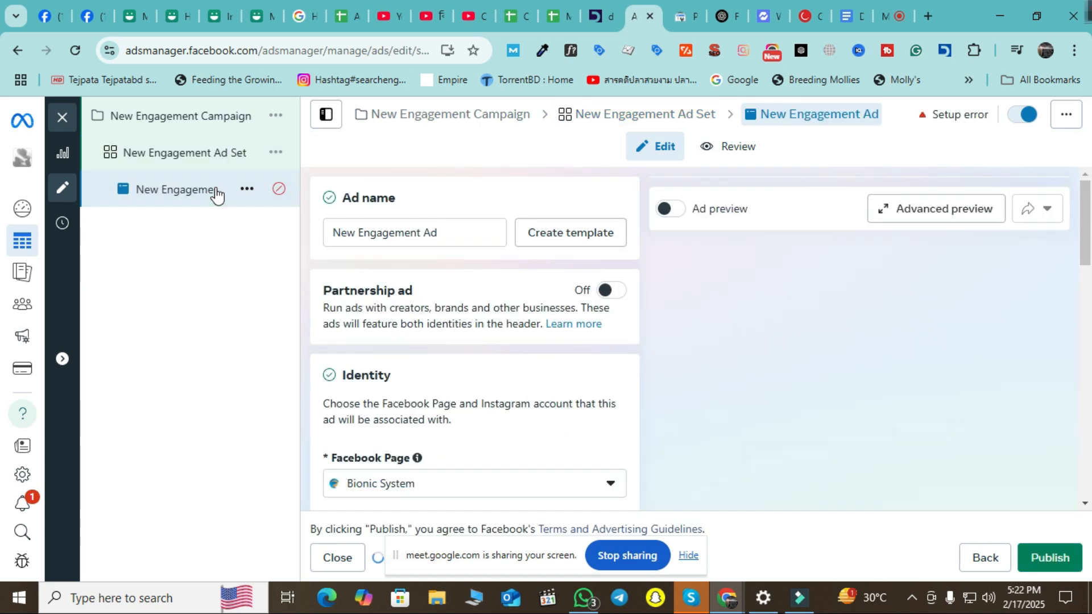
left_click(705, 276)
scroll(523, 318, "down", 7)
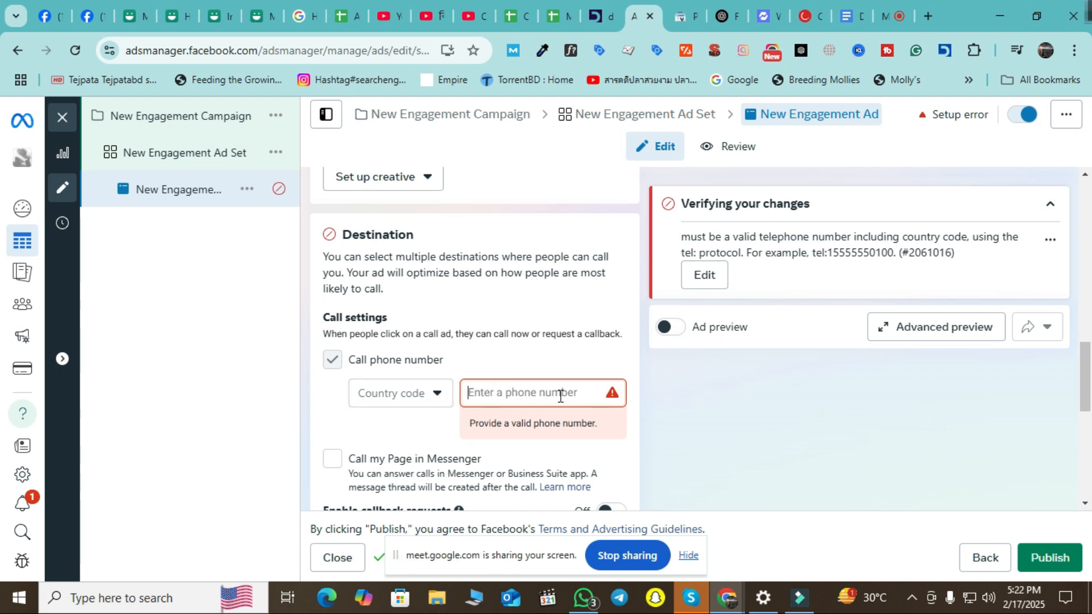
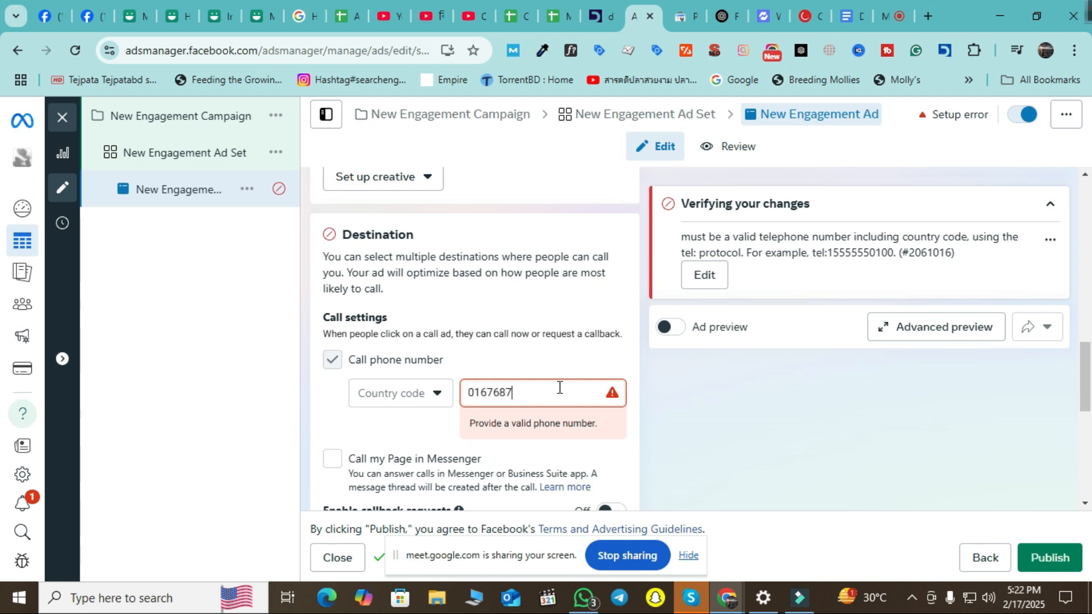
left_click(412, 391)
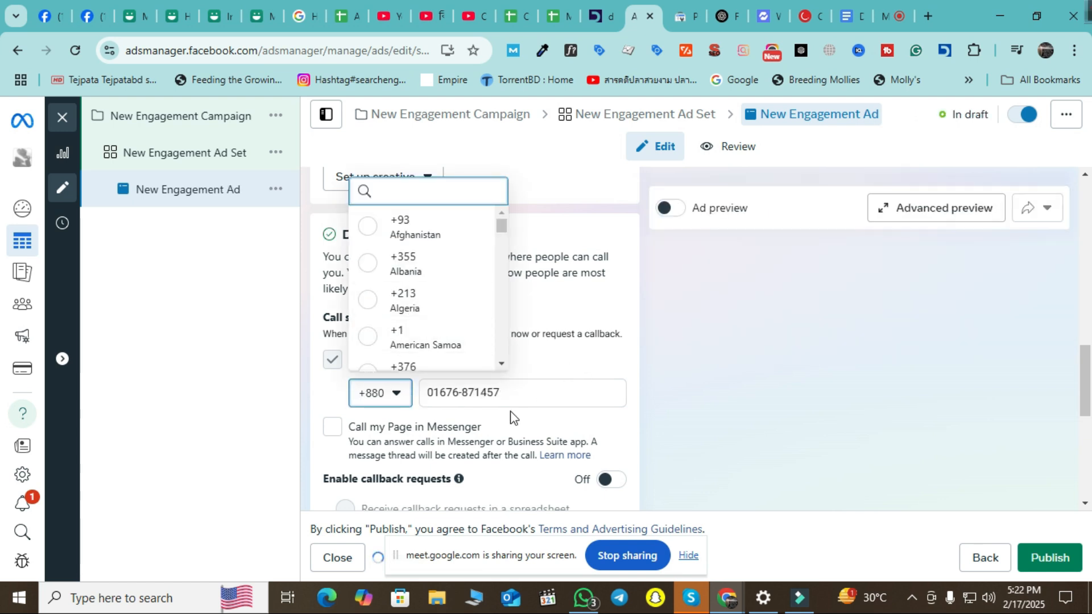
left_click(329, 401)
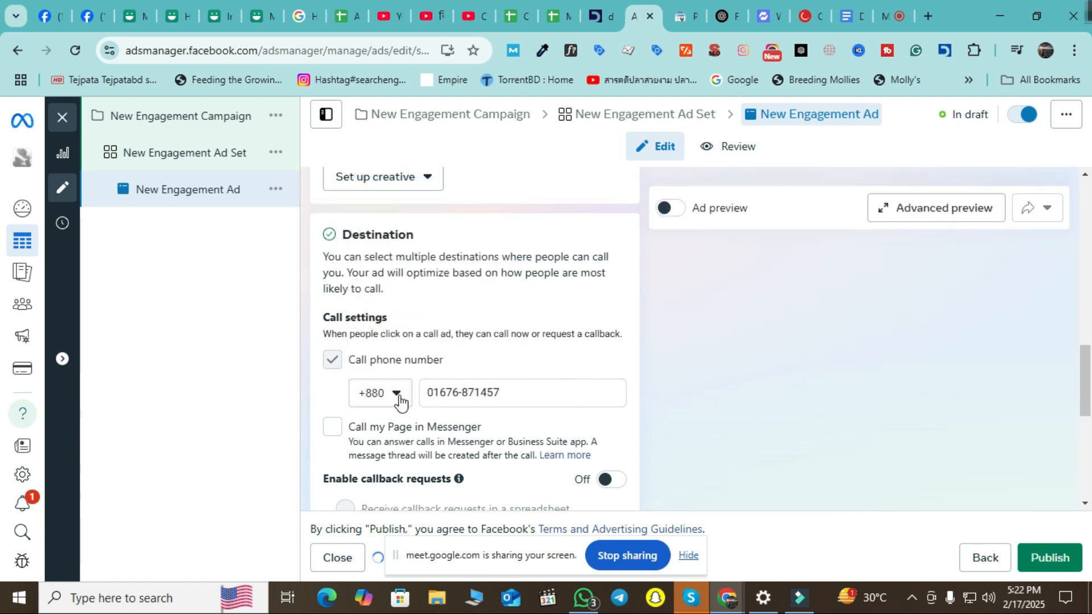
left_click(427, 393)
key("BackSpace")
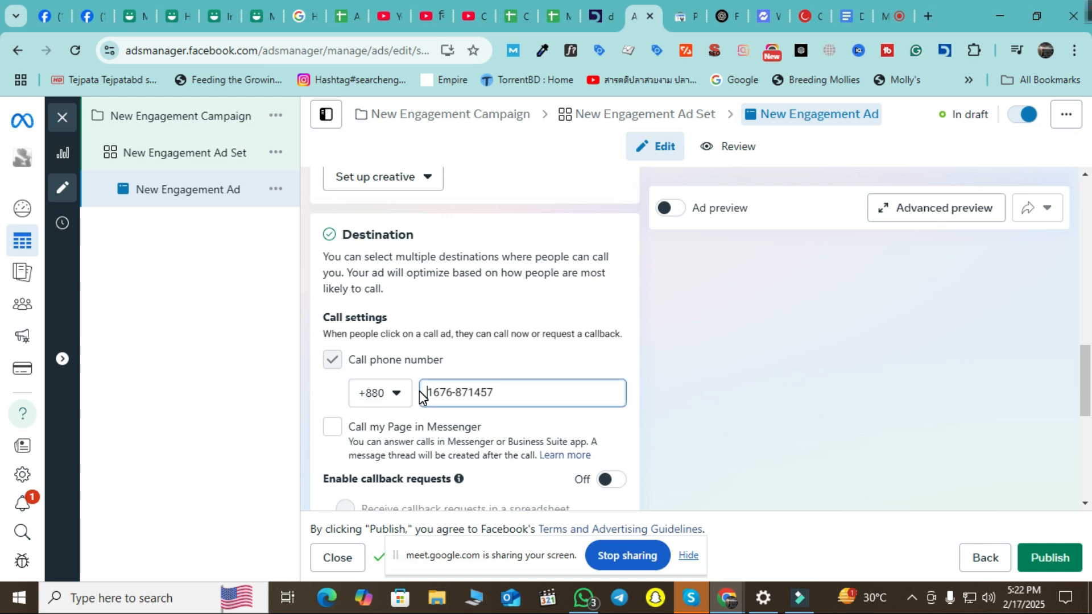
type("0")
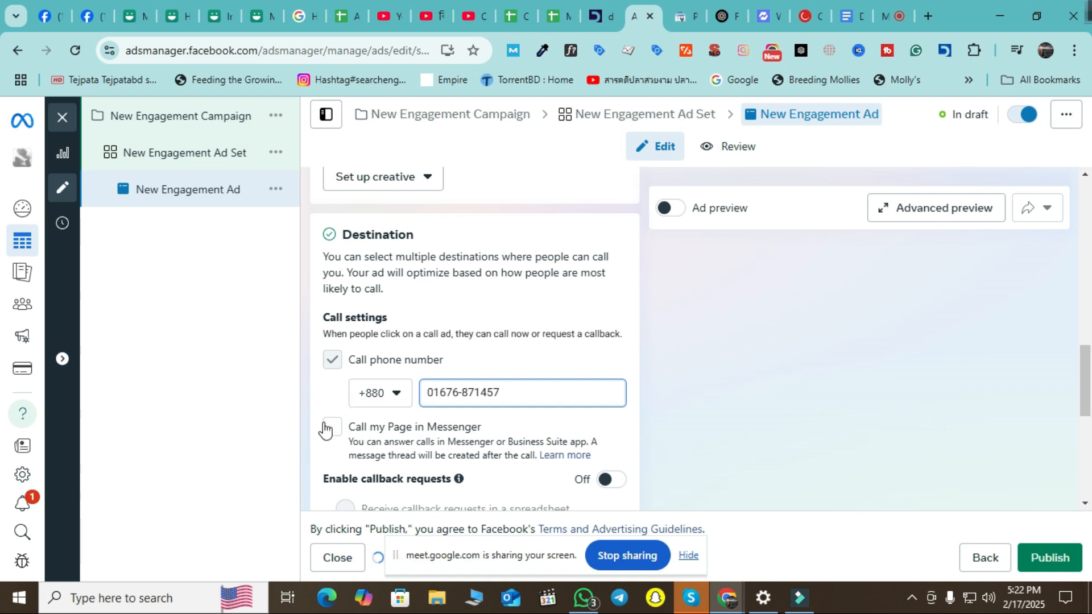
Toggle 'Call my Page in Messenger' on and off, leaving it unchecked.
scroll(444, 349, "down", 3)
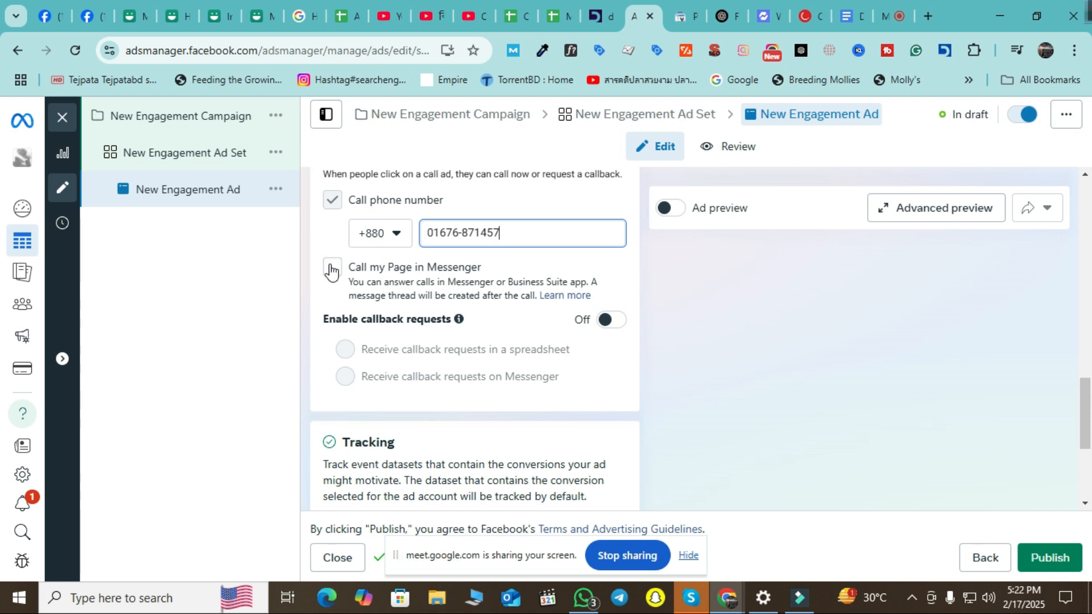
left_click(332, 269)
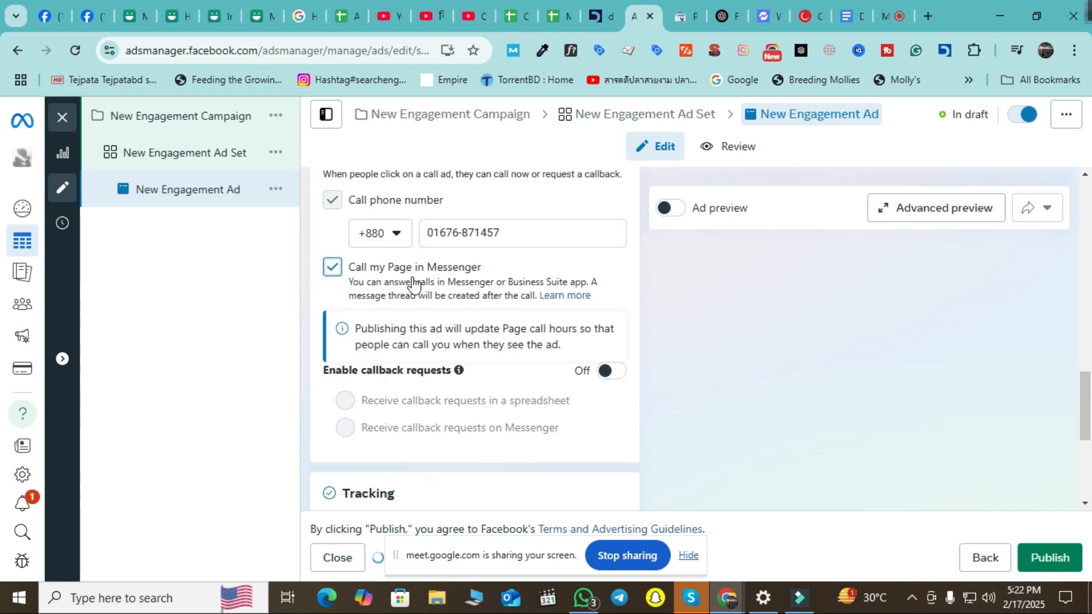
left_click(332, 269)
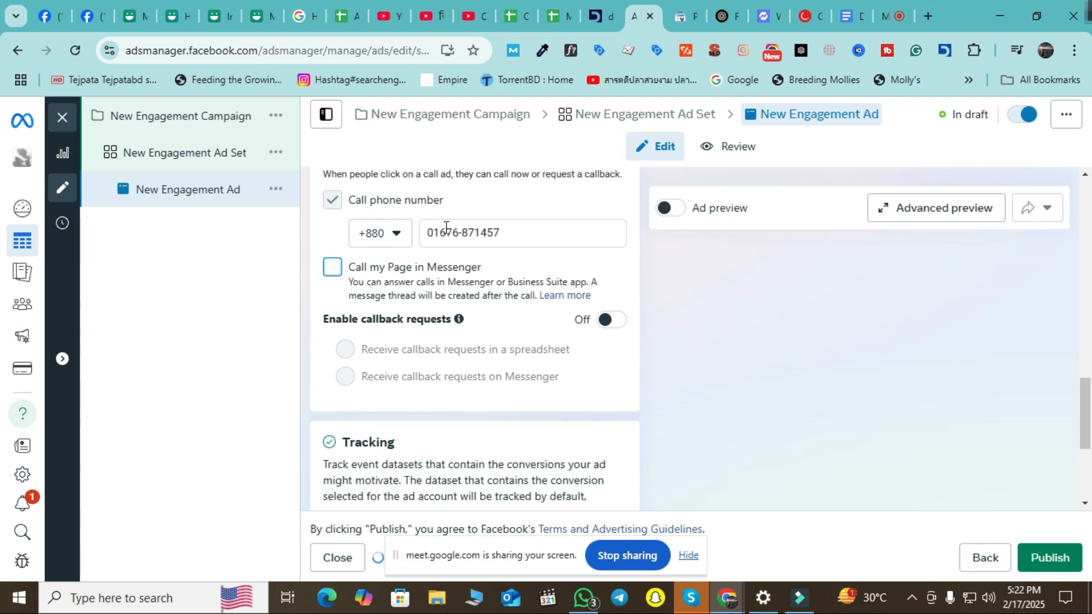
left_click_drag(514, 229, 420, 231)
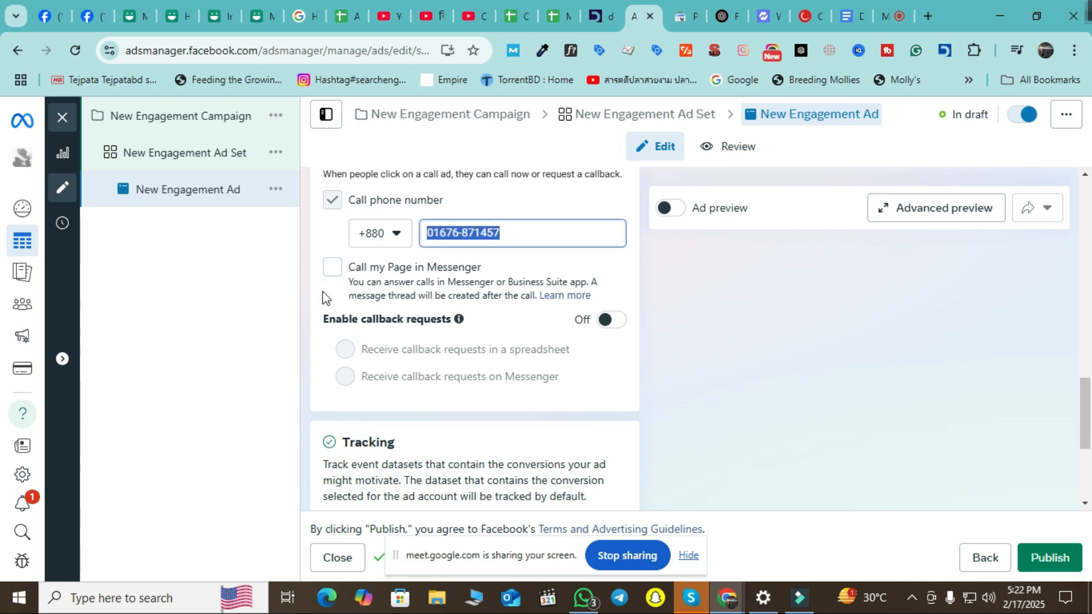
left_click(332, 267)
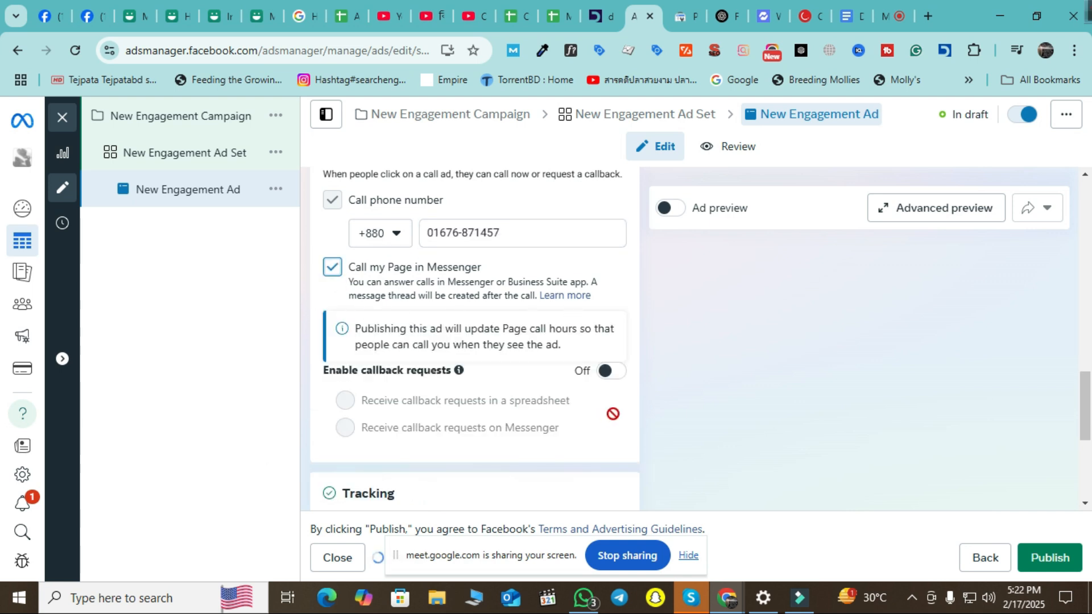
left_click(332, 267)
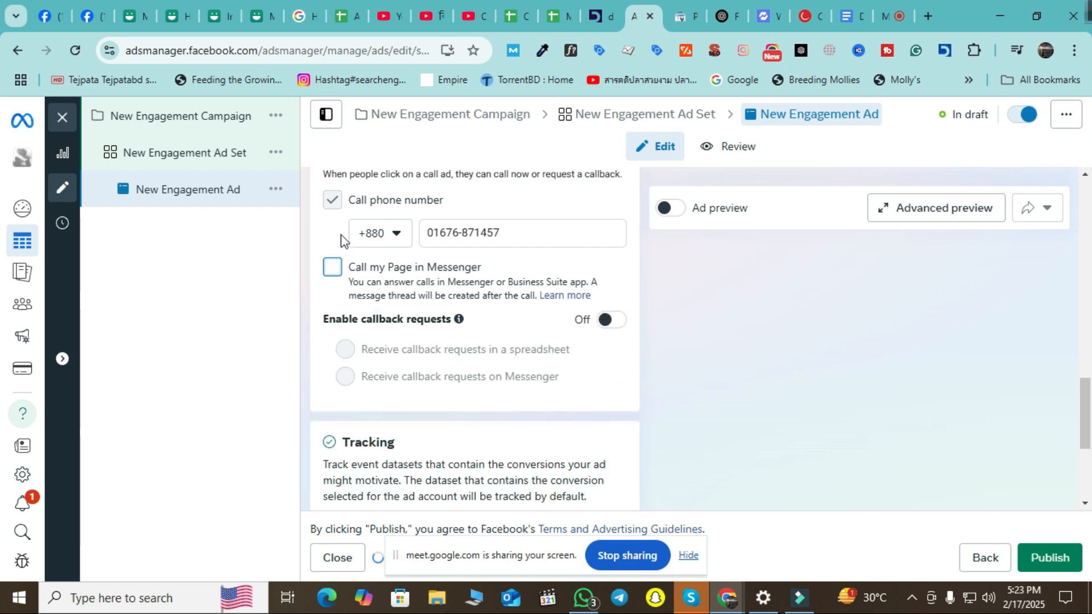
left_click(197, 170)
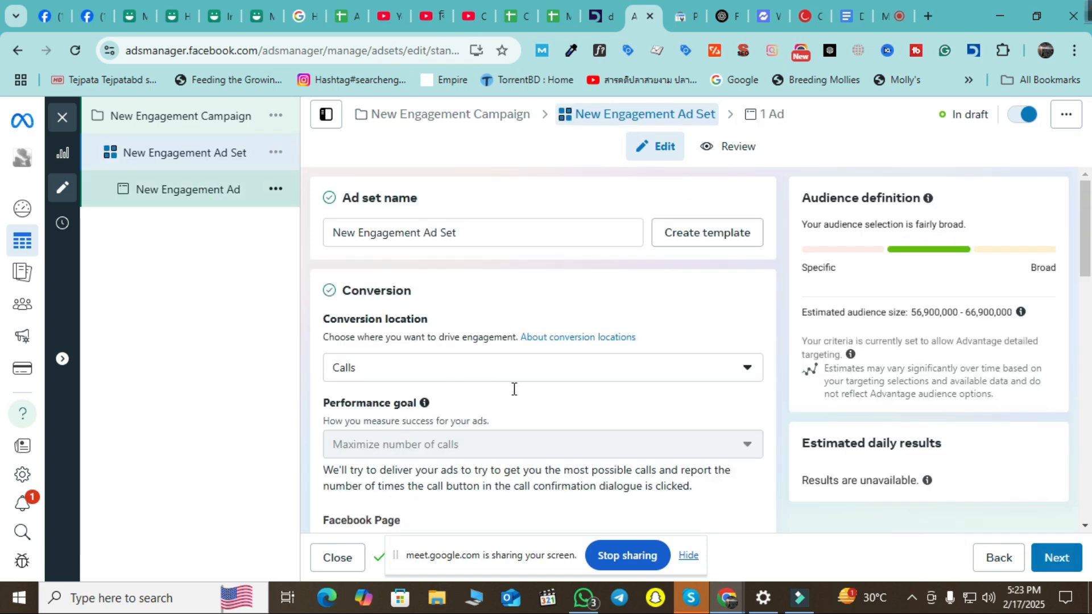
Choose Website from the ad set's Conversion location dropdown.
scroll(484, 374, "down", 3)
scroll(588, 418, "down", 4)
scroll(589, 418, "down", 1)
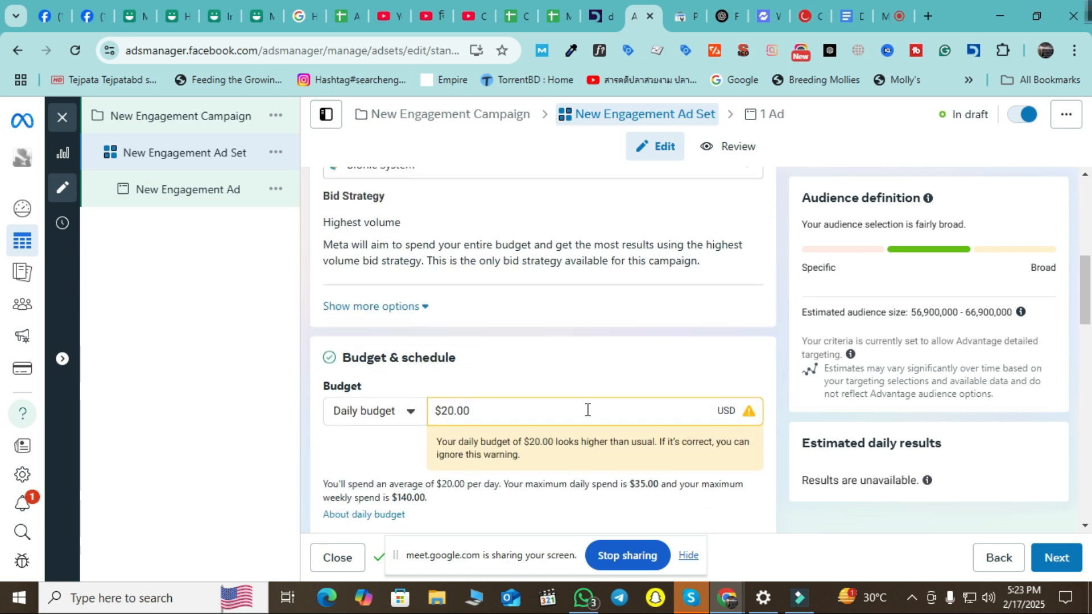
scroll(555, 367, "up", 1)
scroll(552, 373, "down", 4)
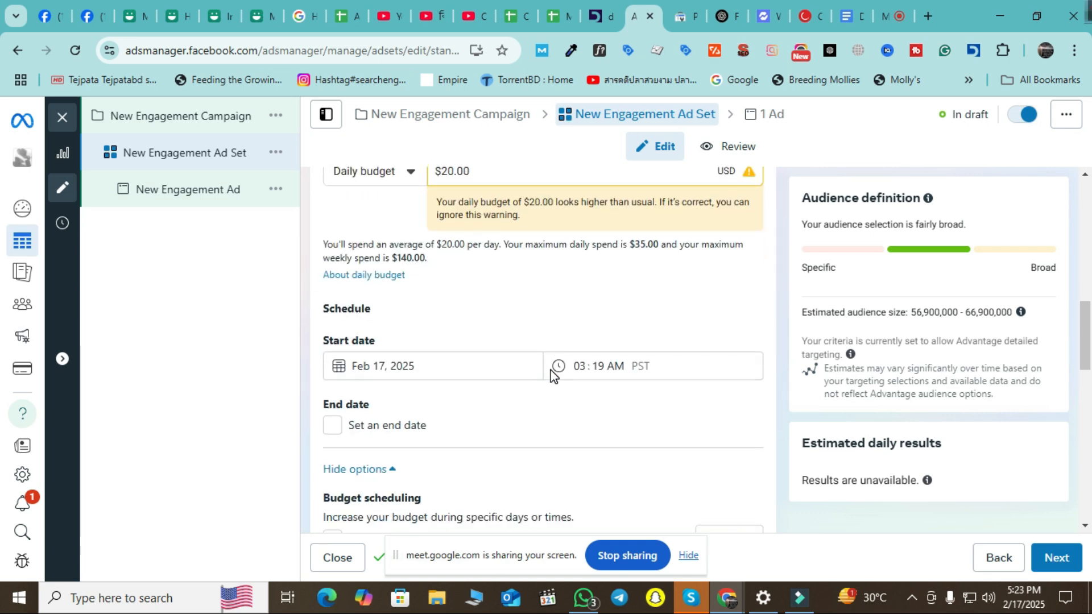
scroll(554, 389, "up", 8)
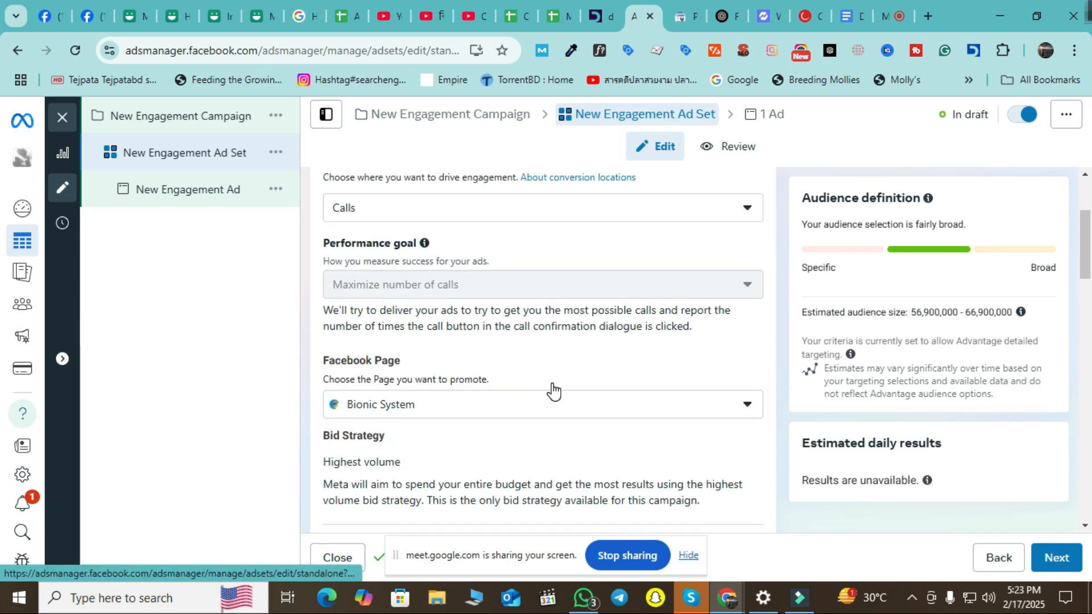
scroll(639, 319, "up", 3)
left_click(719, 290)
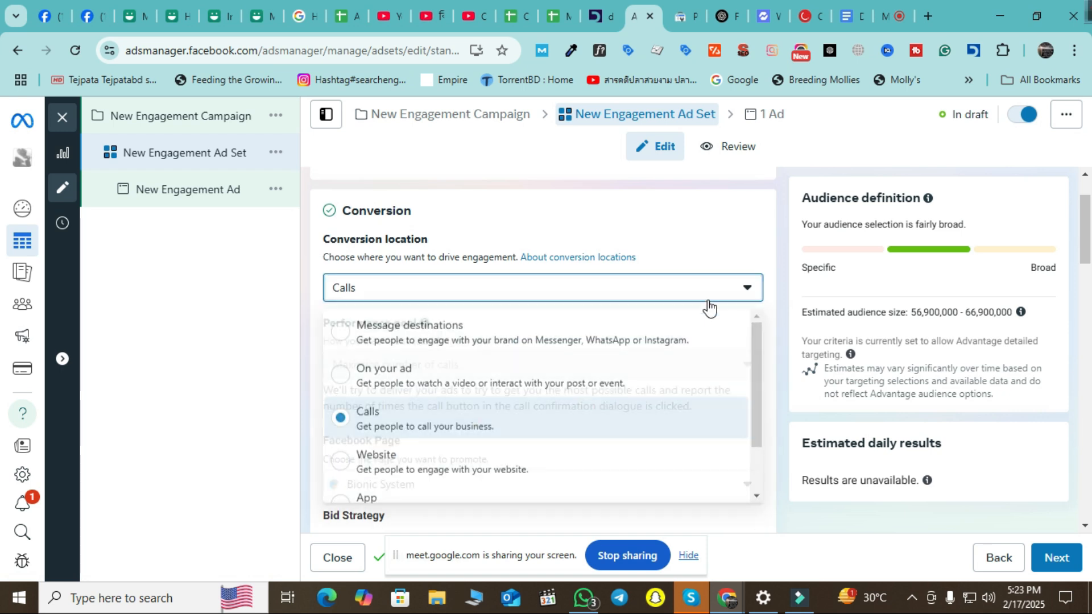
scroll(573, 421, "down", 1)
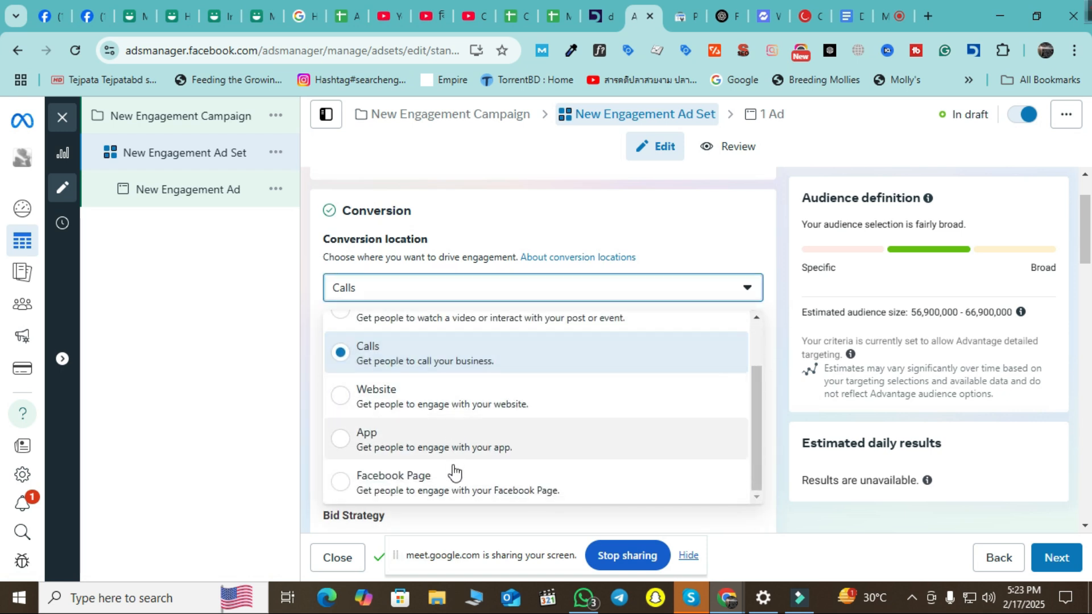
left_click(433, 411)
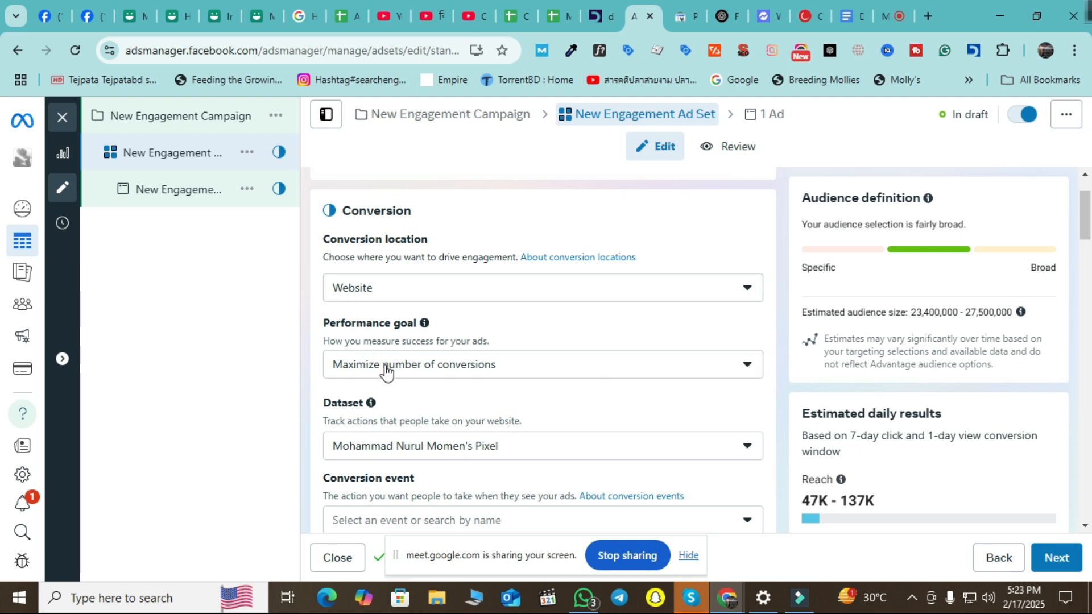
scroll(498, 390, "down", 3)
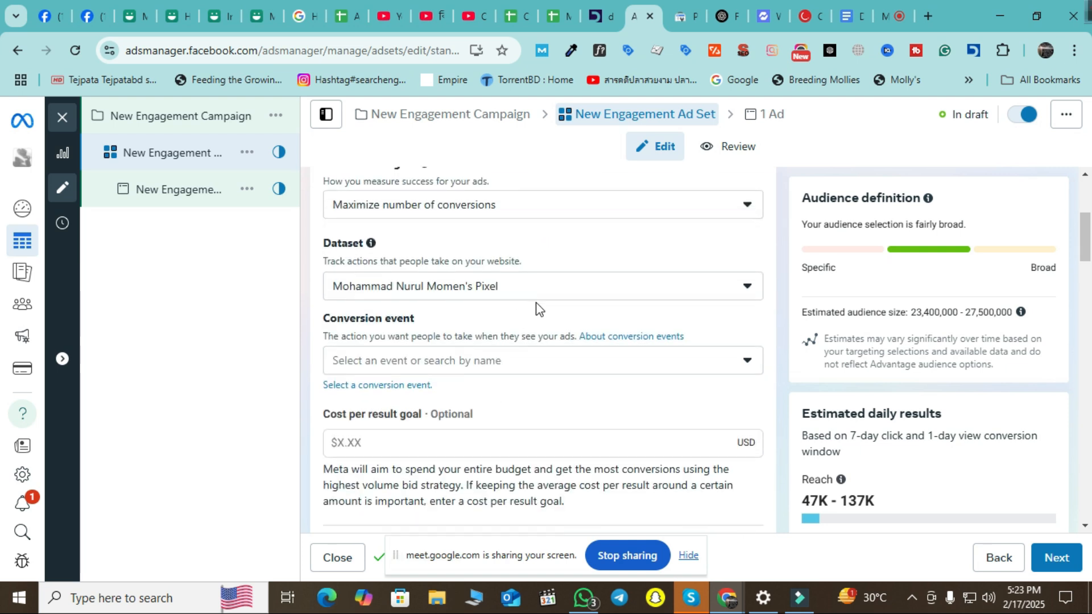
left_click(618, 286)
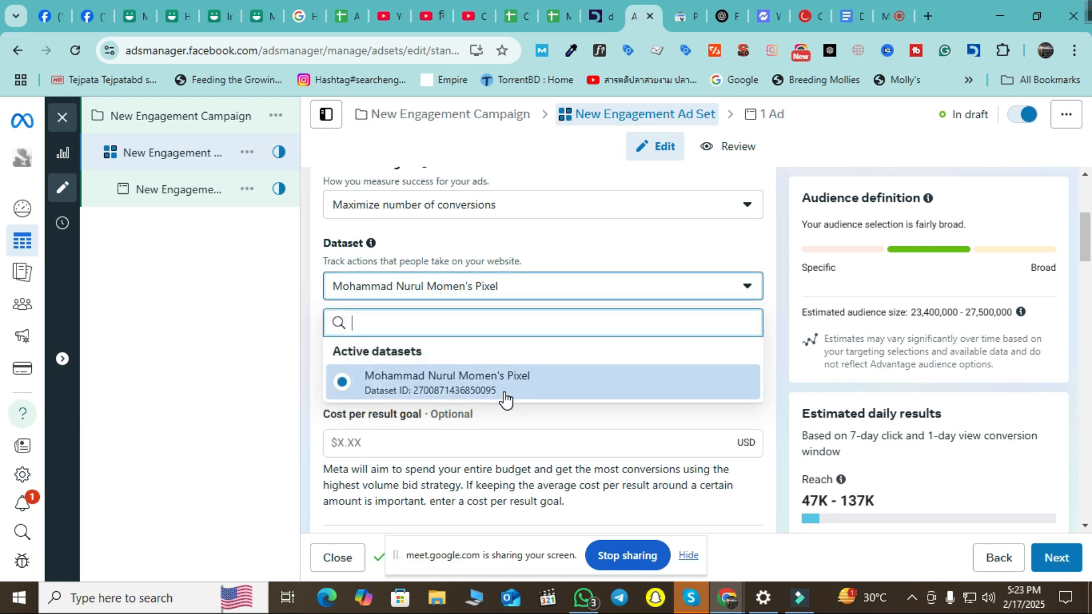
left_click(610, 293)
left_click(610, 293)
left_click(610, 293)
left_click(608, 290)
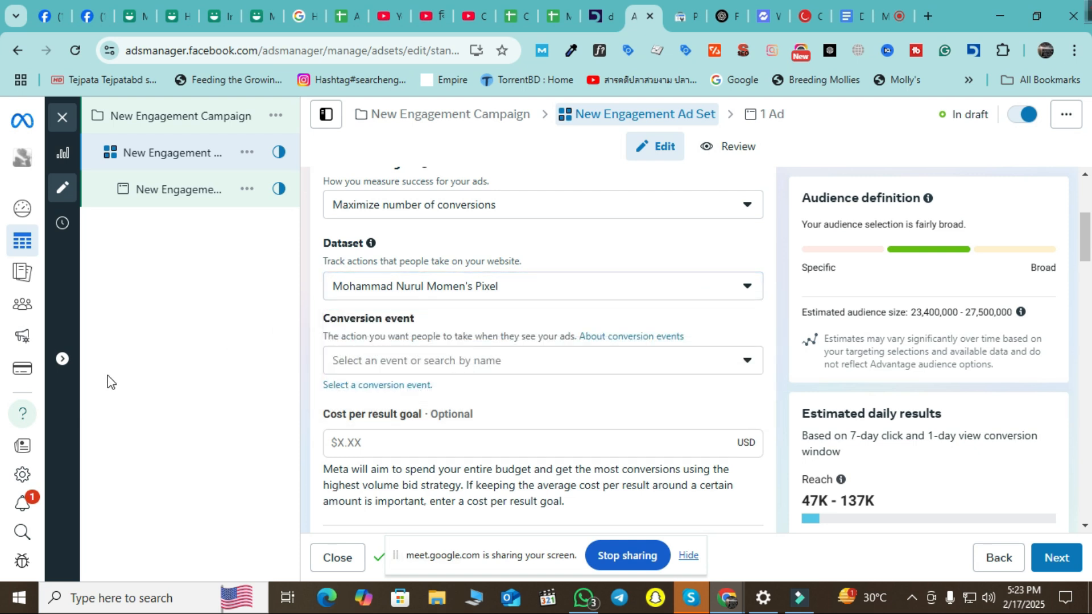
left_click_drag(326, 261, 546, 272)
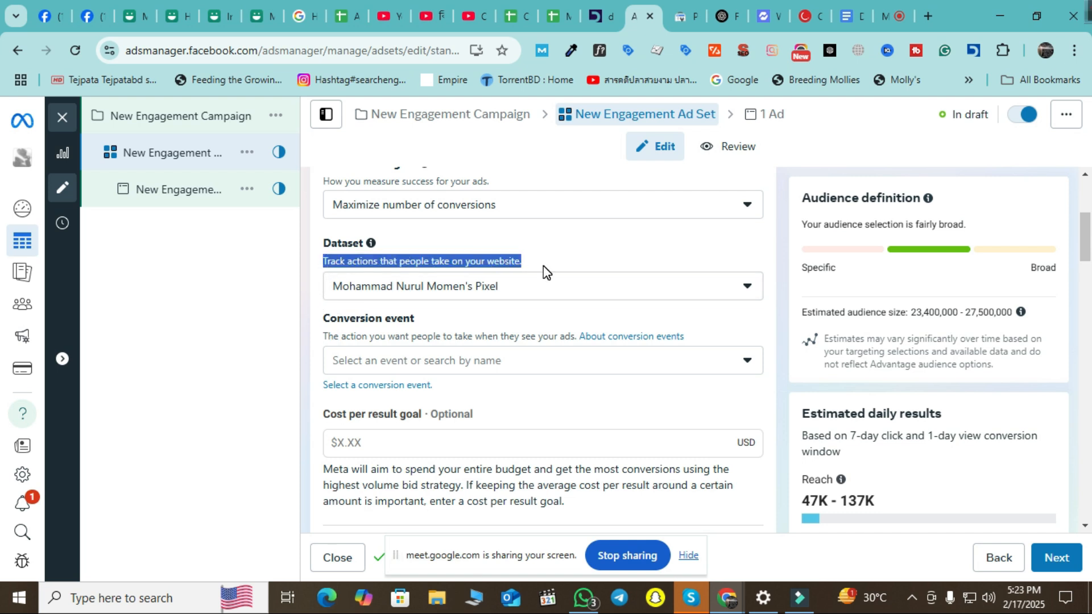
left_click(558, 289)
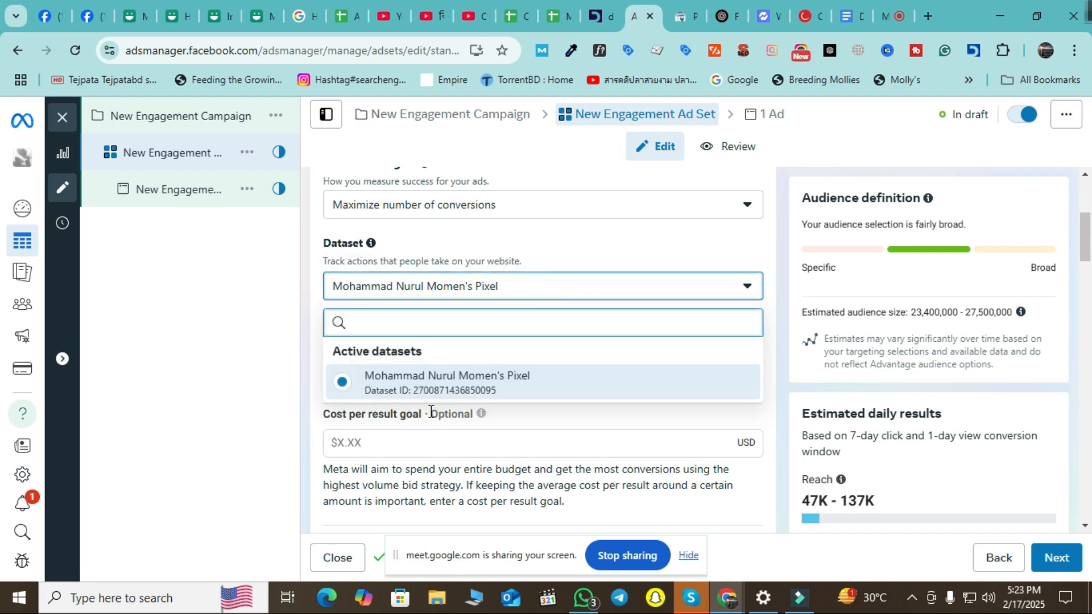
left_click(207, 370)
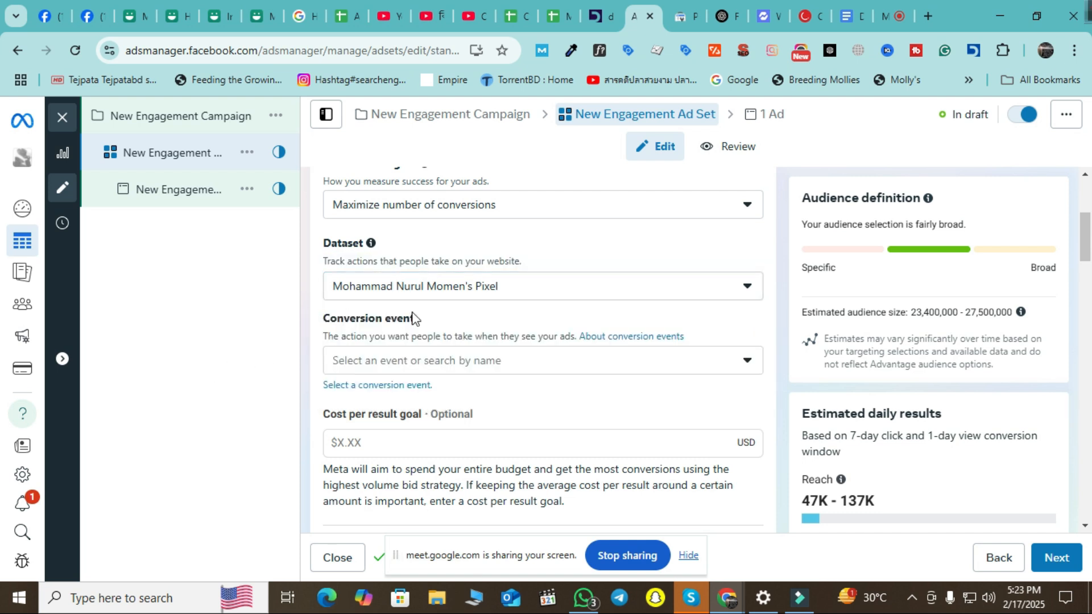
scroll(451, 385, "up", 1)
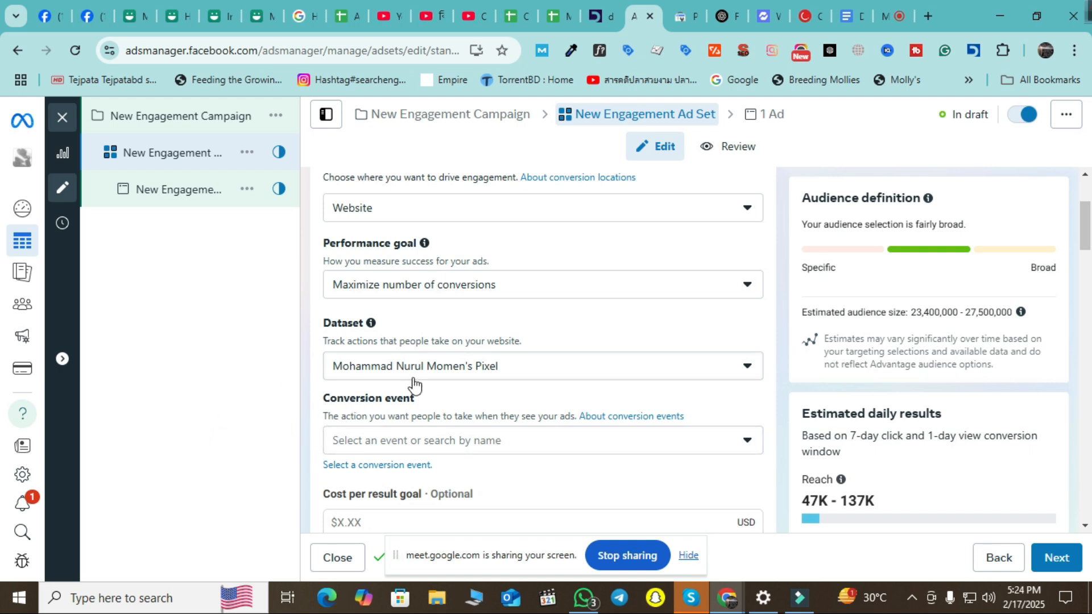
scroll(434, 410, "down", 1)
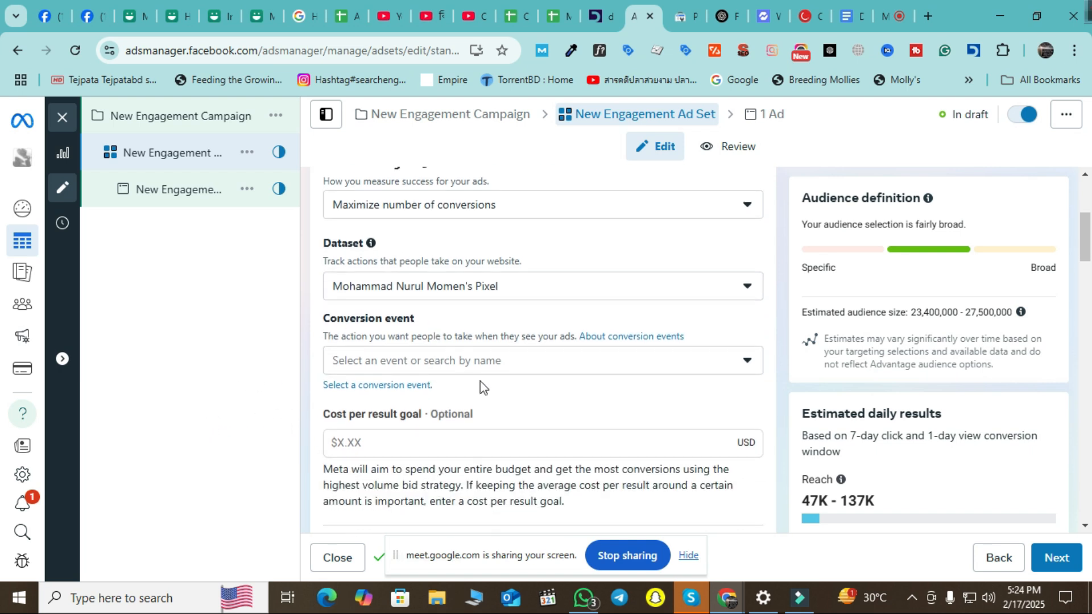
Expand the conversion event dropdown and scroll down to the Create custom conversion option.
left_click(704, 360)
scroll(653, 239, "down", 5)
scroll(654, 244, "up", 5)
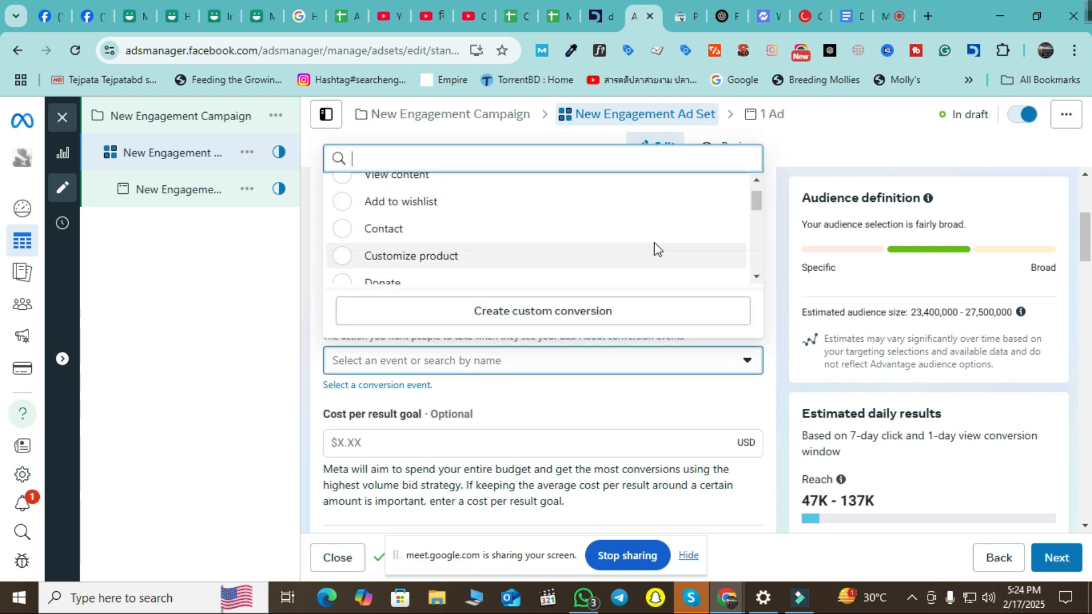
mouse_move(447, 225)
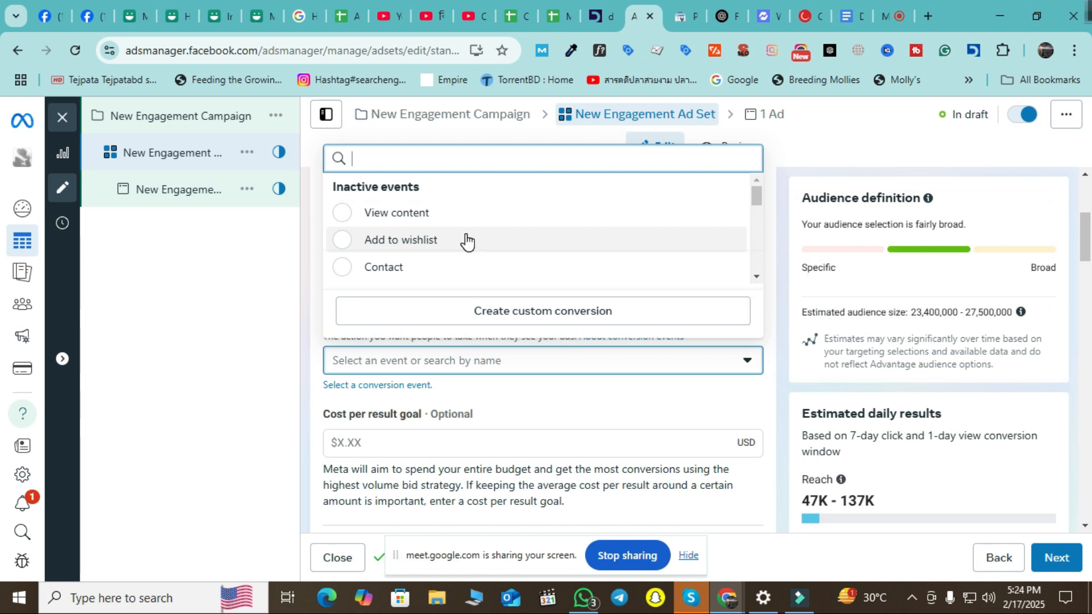
scroll(466, 241, "down", 2)
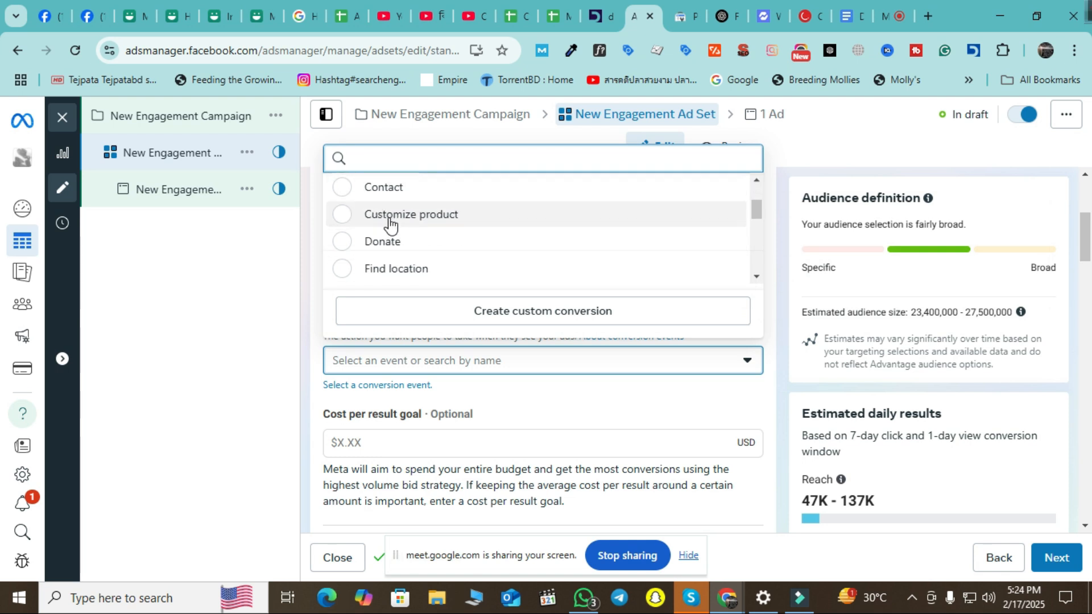
scroll(425, 246, "down", 3)
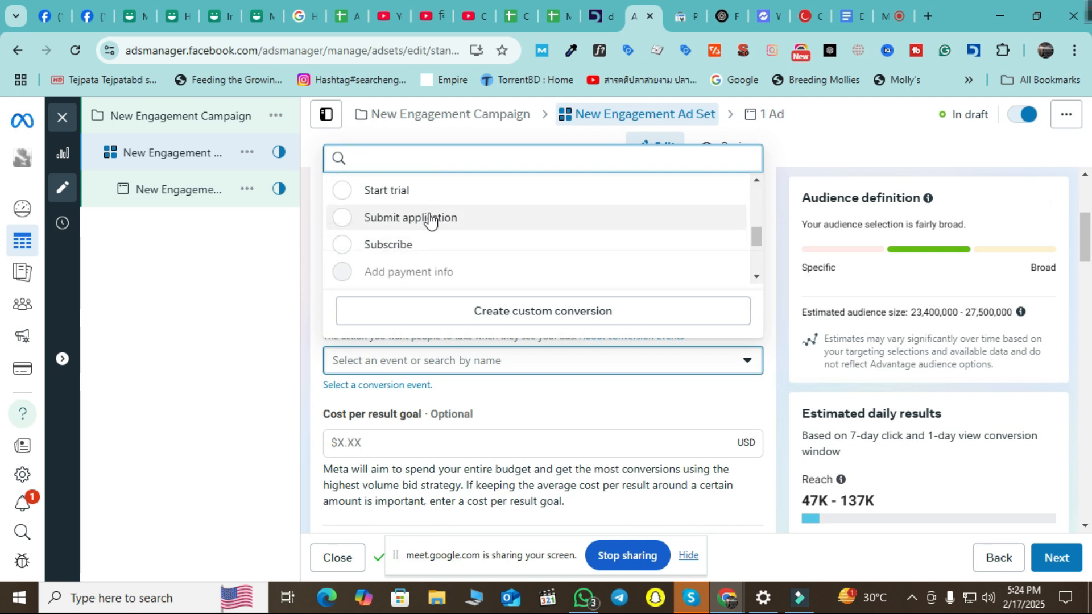
scroll(428, 243, "down", 3)
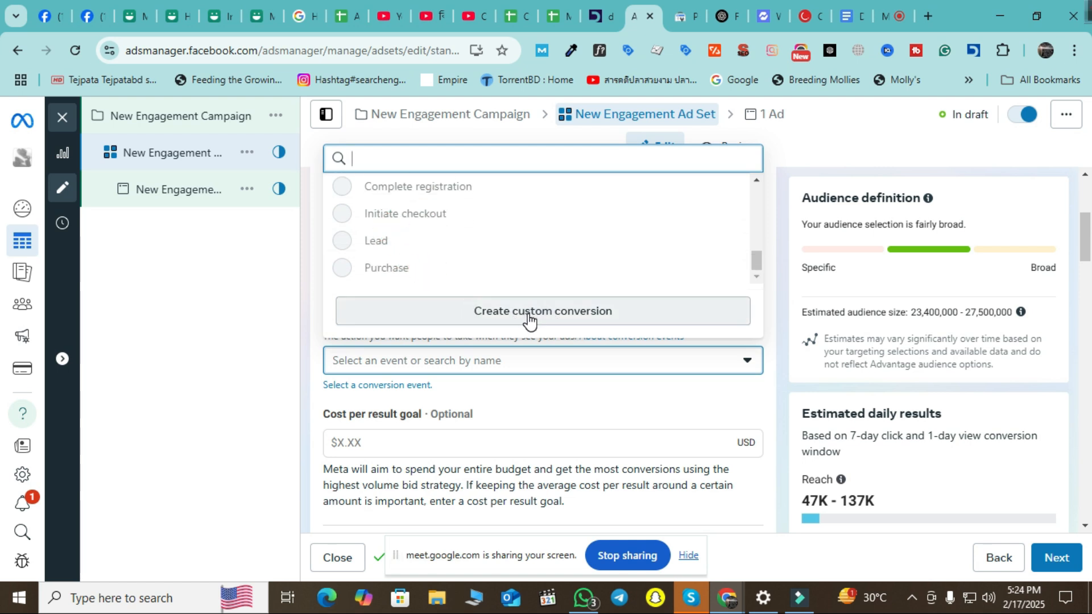
Start a new custom conversion, keeping the account's pixel as the data source.
left_click(570, 316)
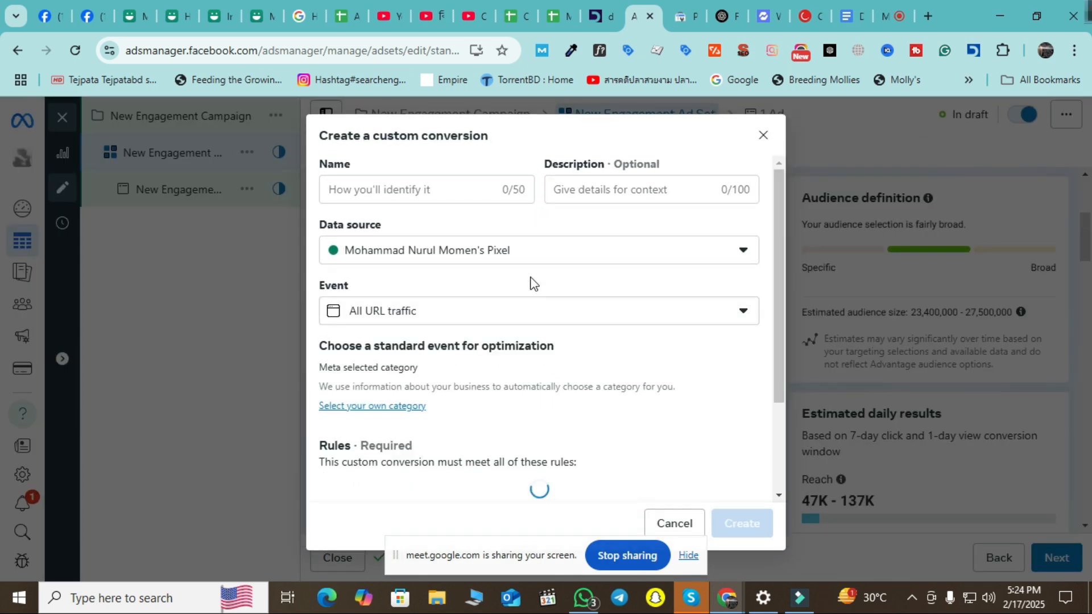
left_click(422, 191)
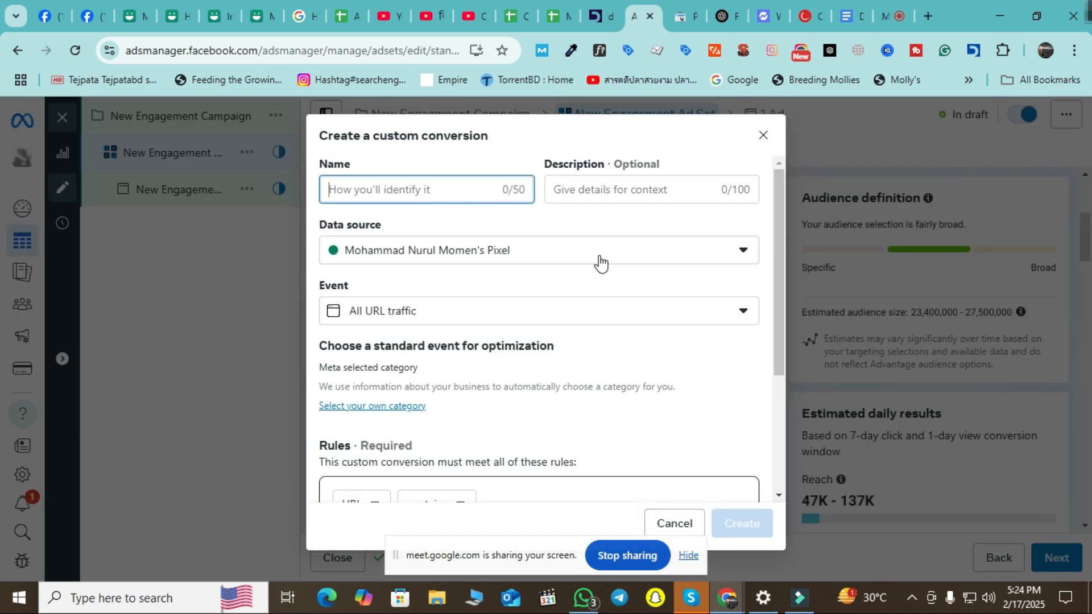
left_click(622, 257)
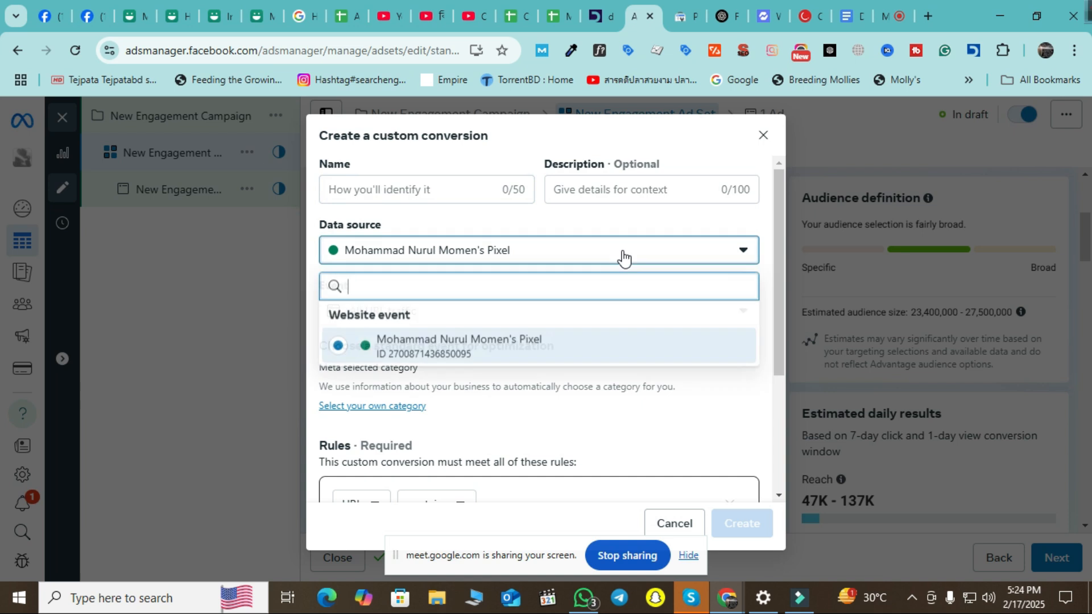
left_click(405, 254)
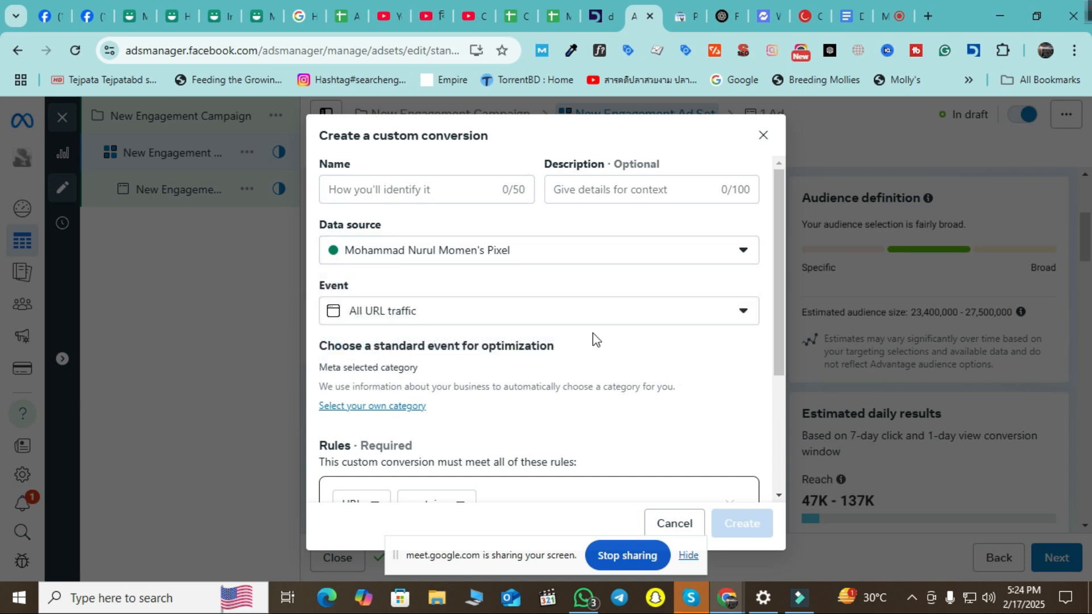
scroll(592, 336, "down", 1)
scroll(626, 380, "down", 2)
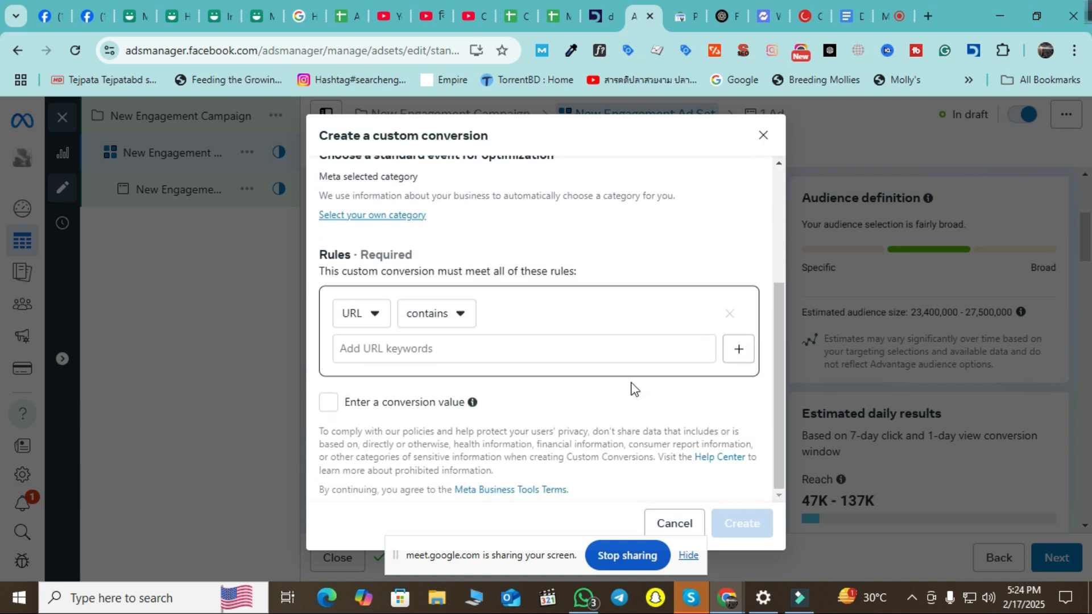
scroll(568, 413, "up", 3)
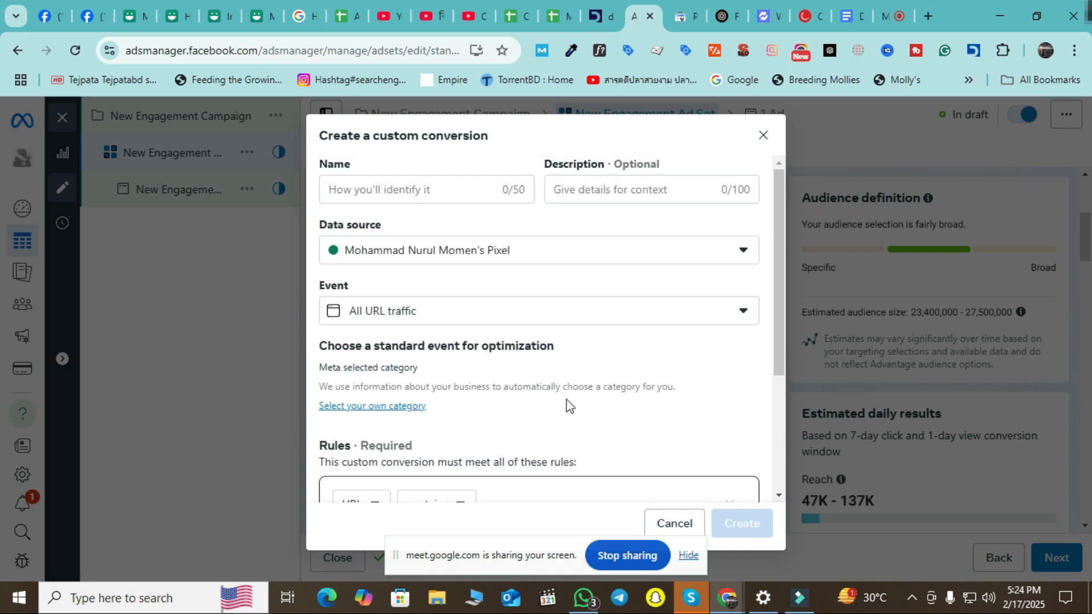
Name the custom conversion 'Product Page View'.
left_click(445, 190)
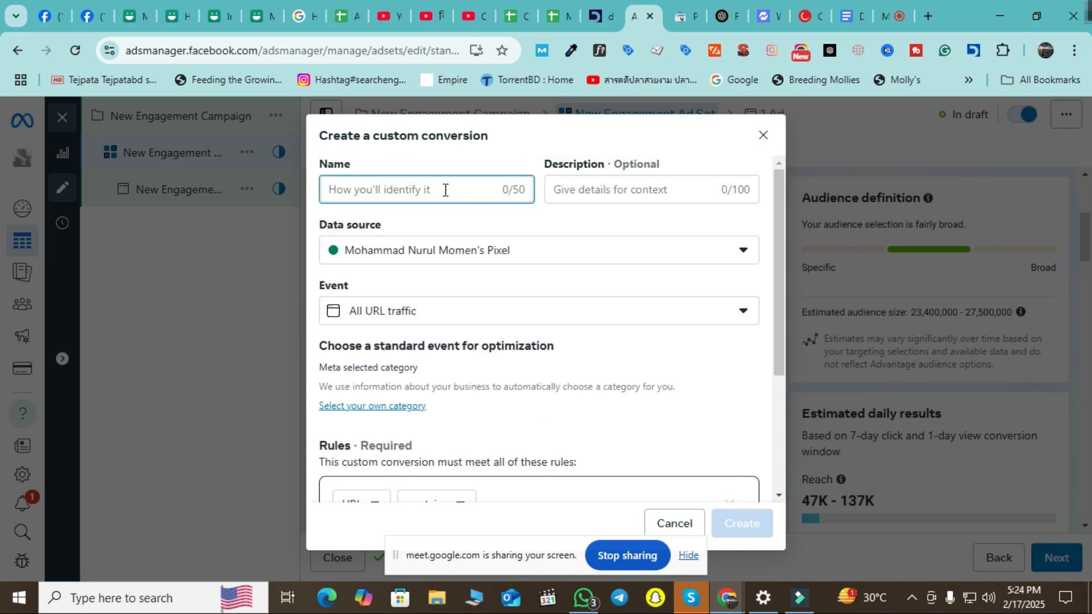
type("Pua")
key("BackSpace")
type("rchs")
key("BackSpace")
key("BackSpace")
key("BackSpace")
key("BackSpace")
key("BackSpace")
type("Pr")
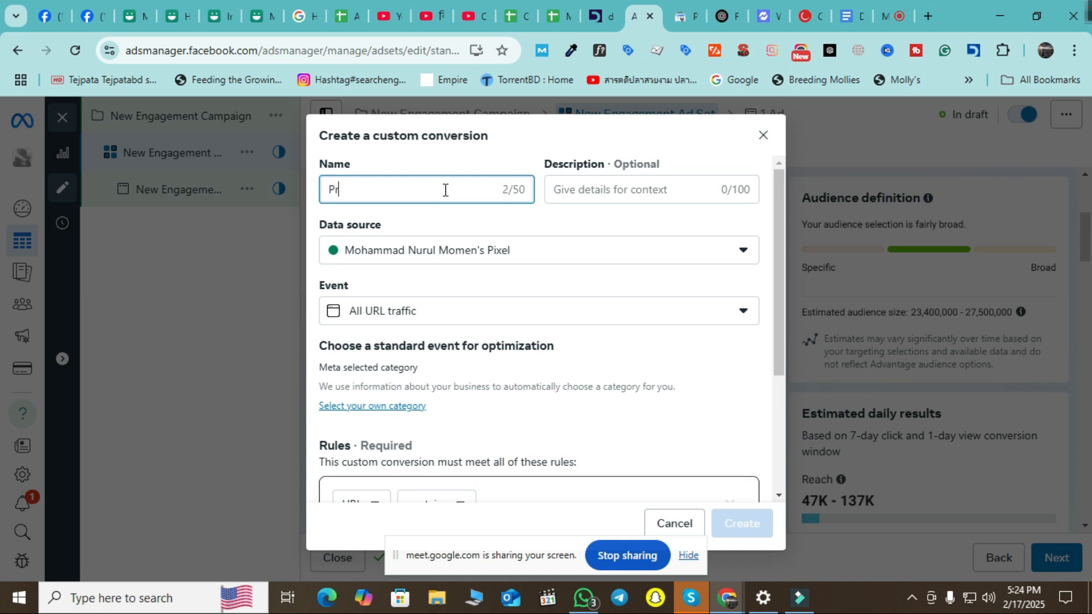
type("do")
key("BackSpace")
key("BackSpace")
type("oduct Page")
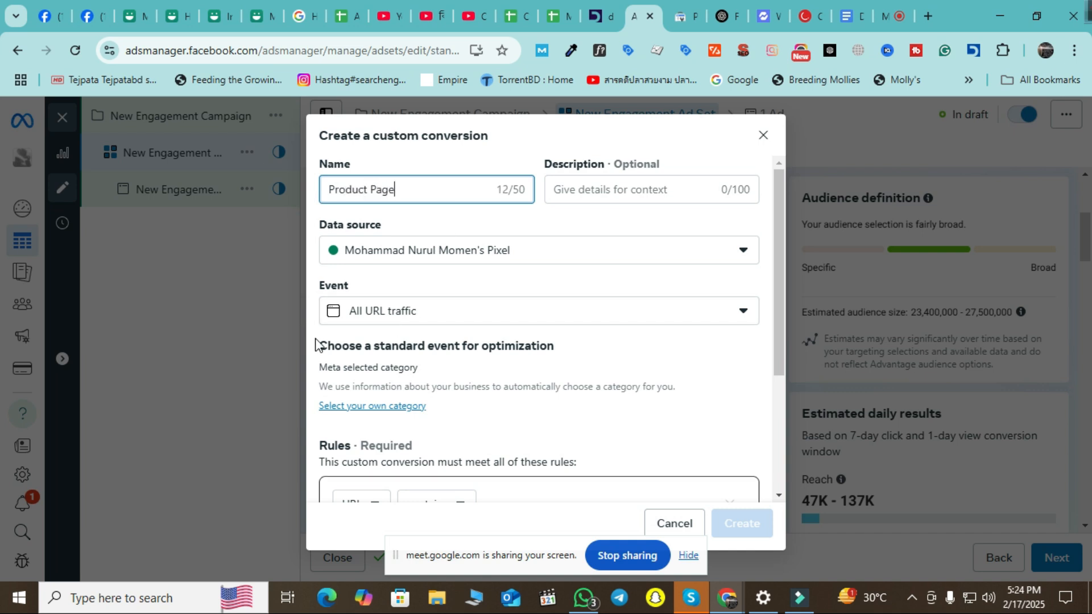
type(" Vi")
key("BackSpace")
type("iv")
type("ew")
left_click(591, 280)
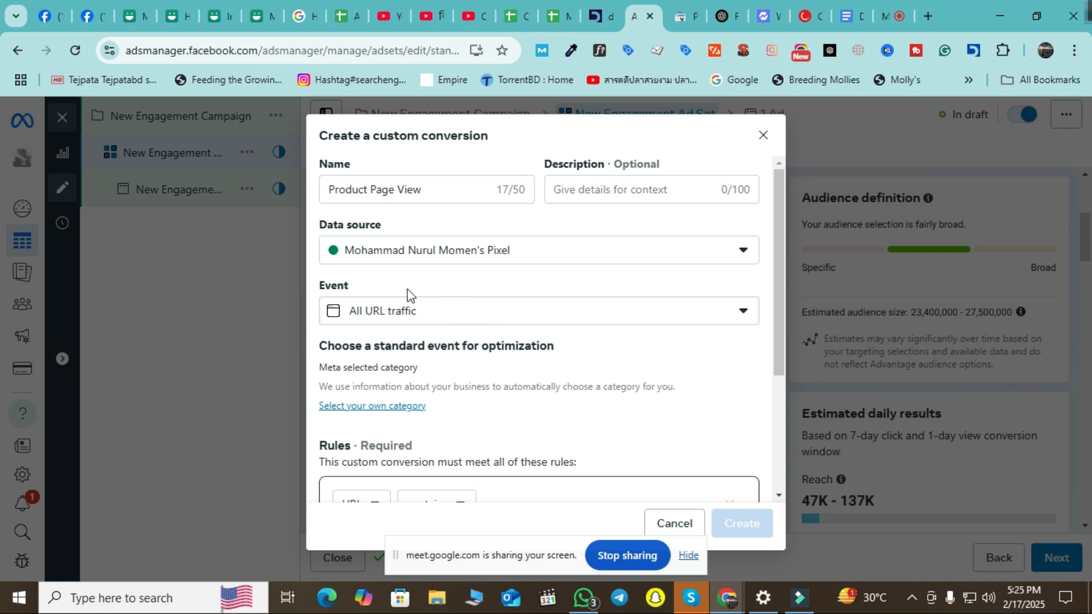
left_click(432, 315)
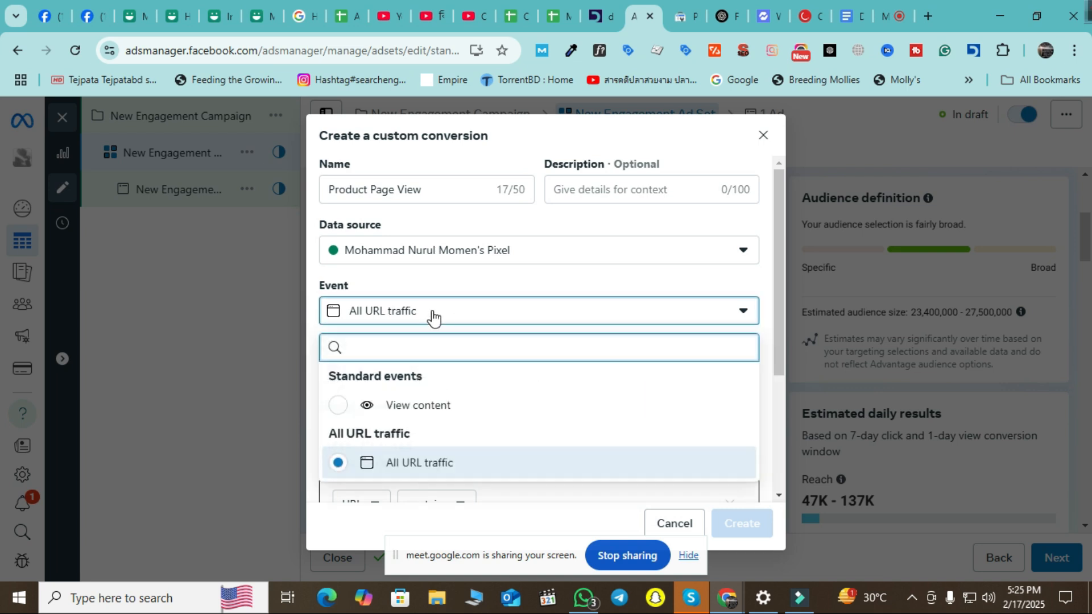
scroll(468, 432, "down", 1)
scroll(467, 431, "down", 2)
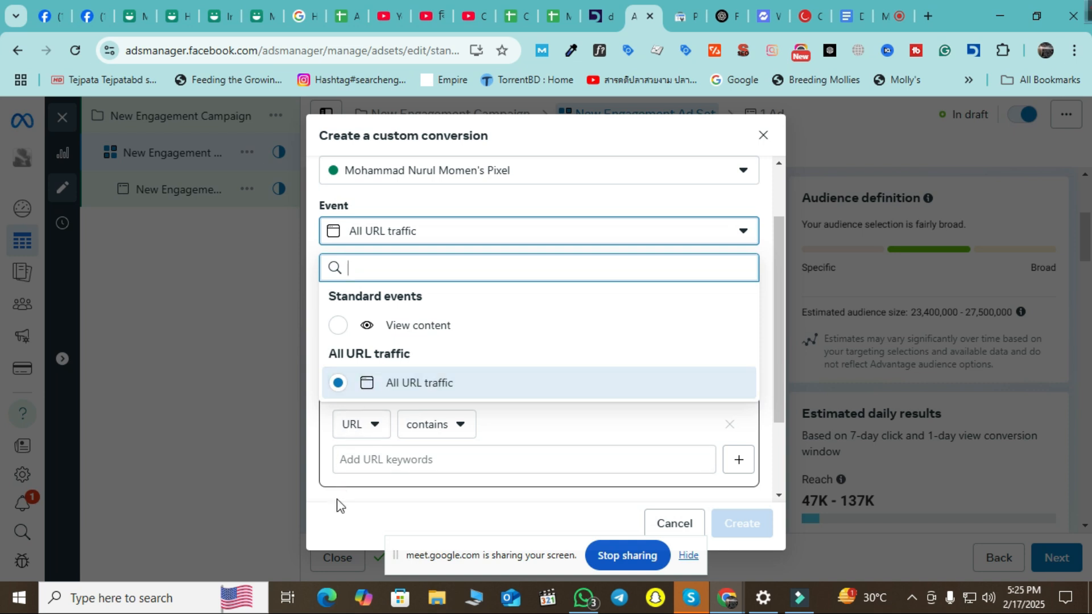
left_click(351, 512)
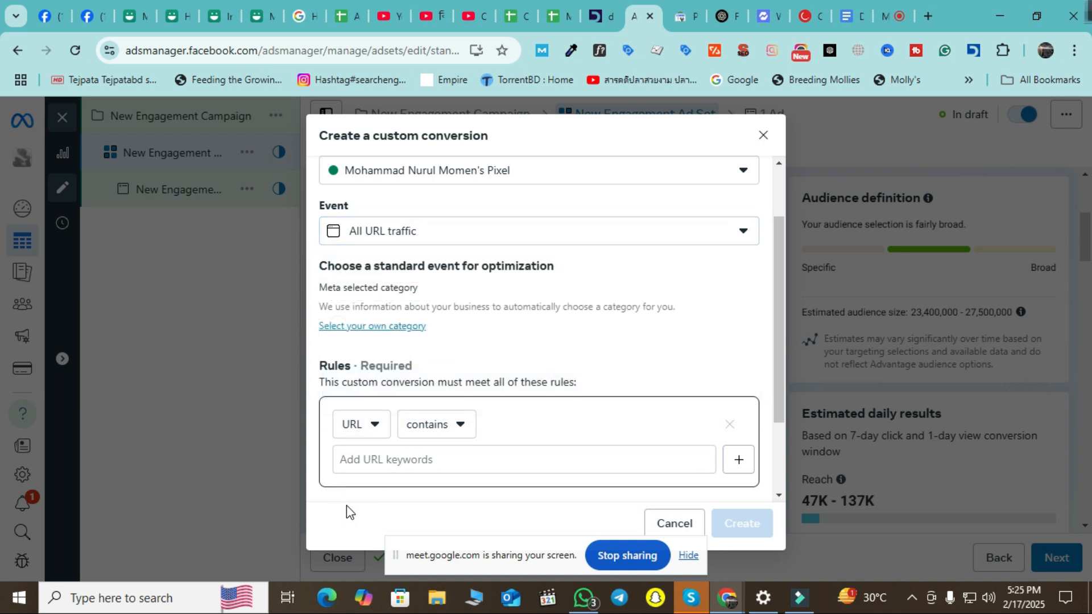
scroll(433, 353, "up", 3)
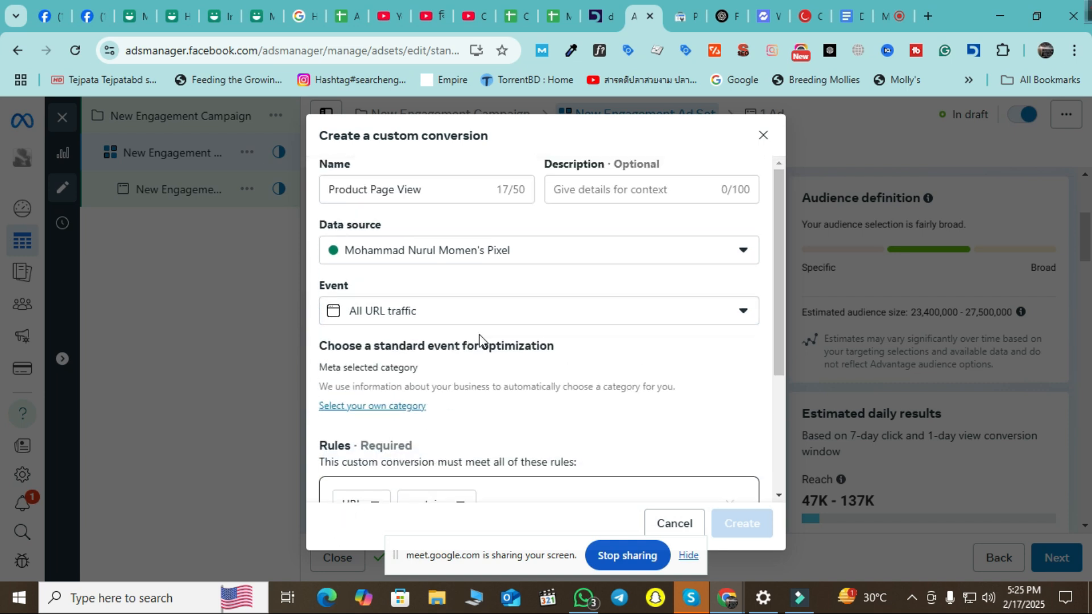
scroll(479, 340, "down", 3)
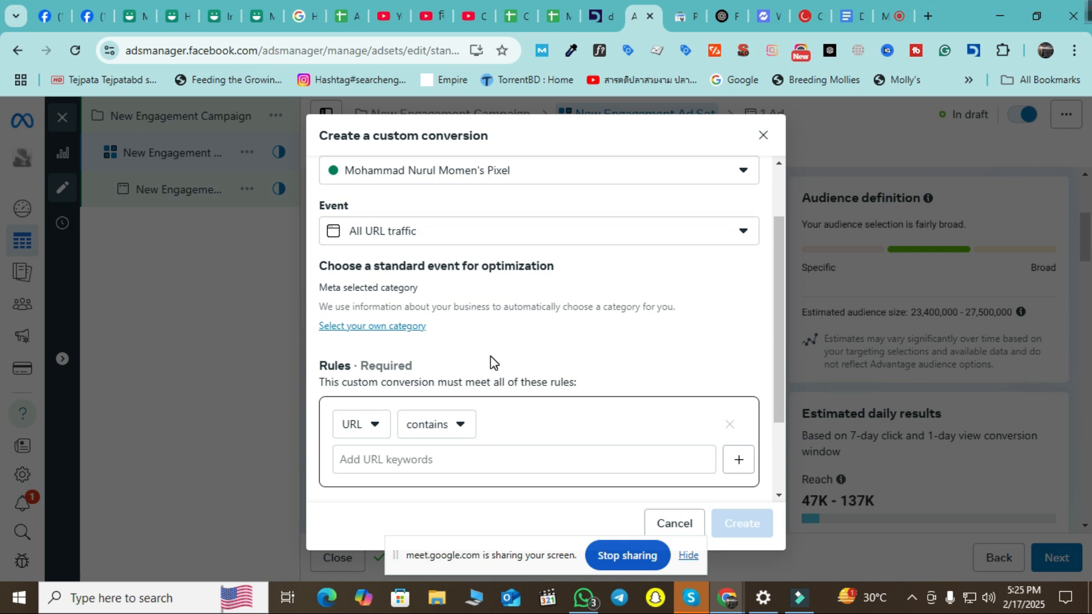
left_click(722, 233)
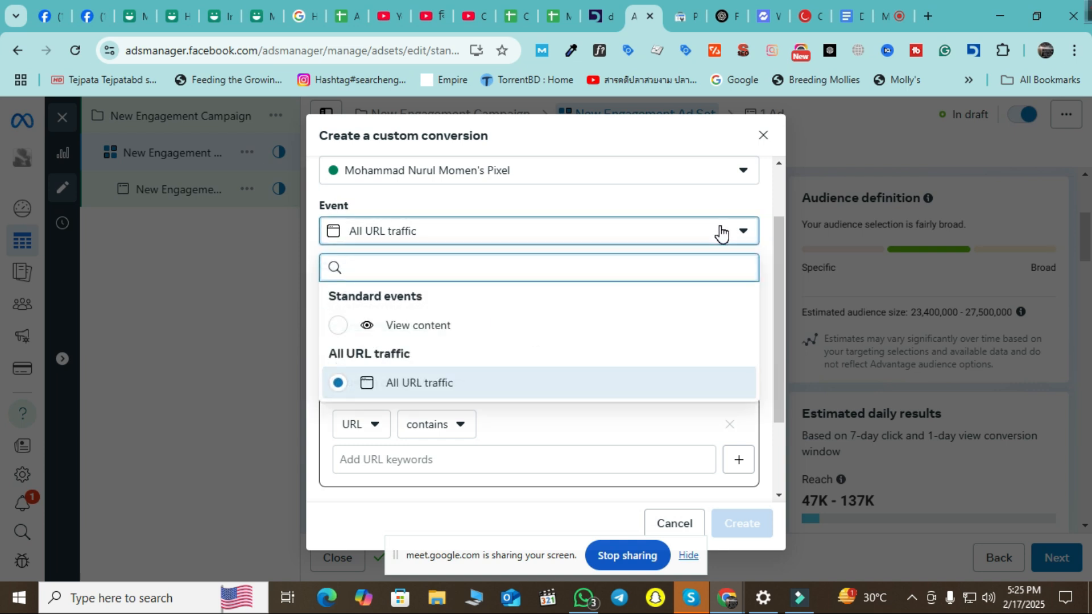
left_click(721, 232)
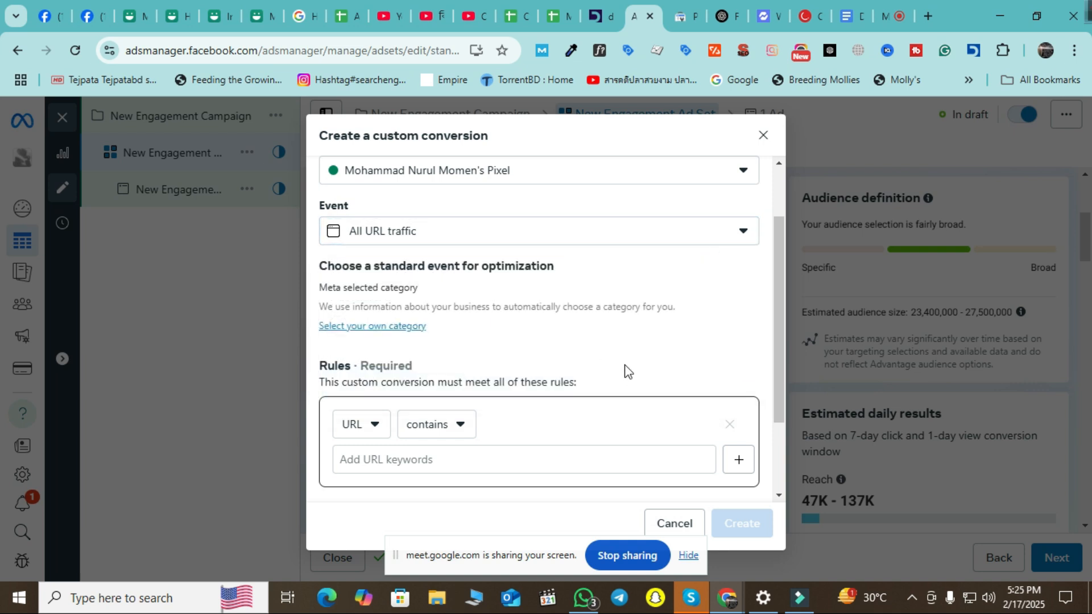
scroll(627, 362, "down", 3)
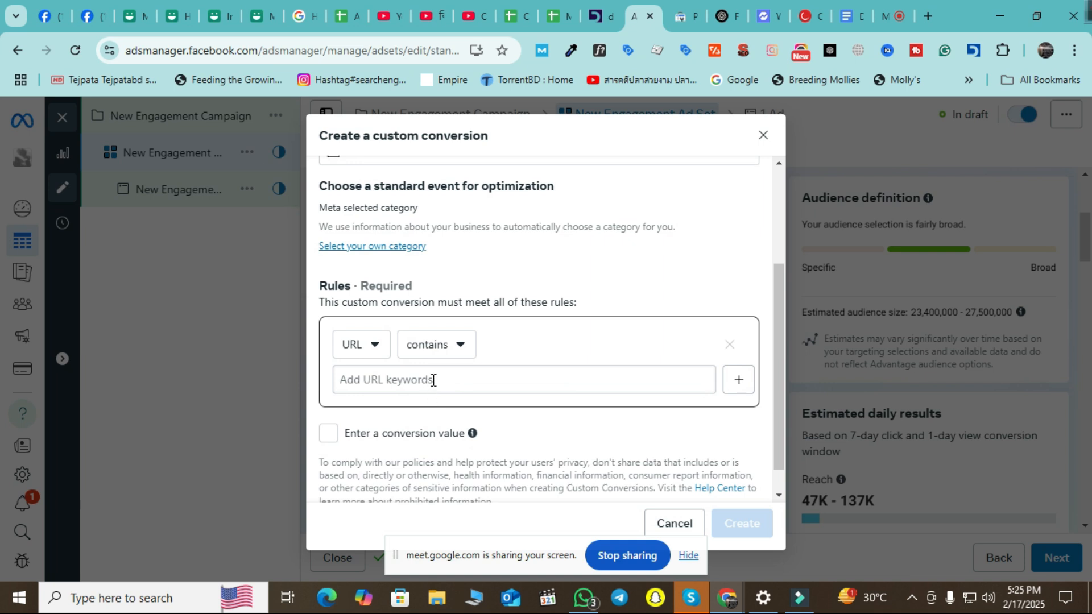
scroll(433, 380, "up", 3)
left_click_drag(422, 191, 273, 197)
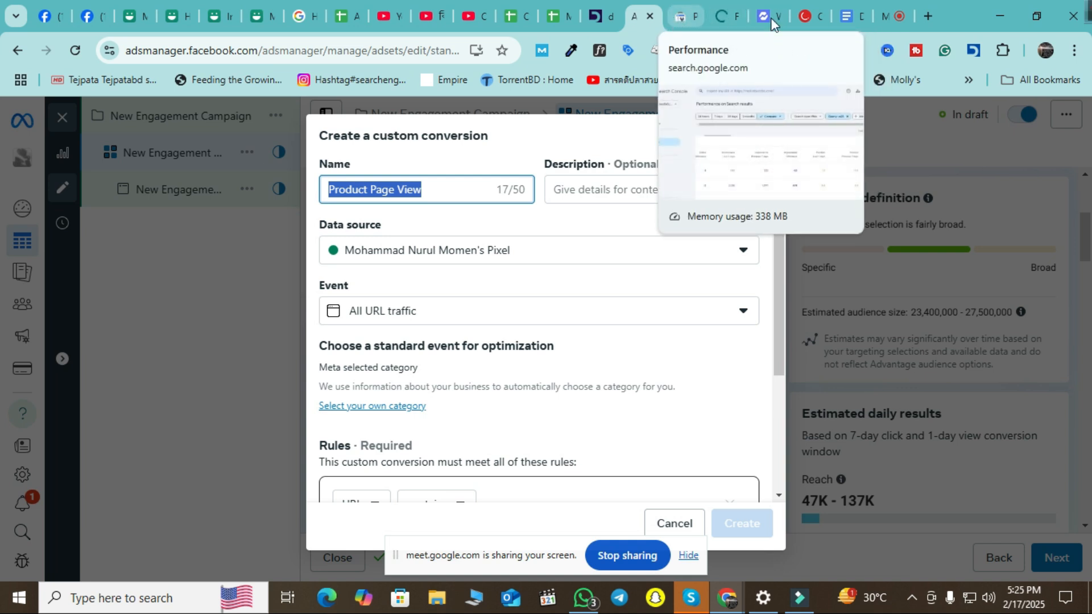
In a new tab, search 'iphone' and load mobilebuzzbd.com's iPhone 16 Pro Max product page.
left_click(927, 18)
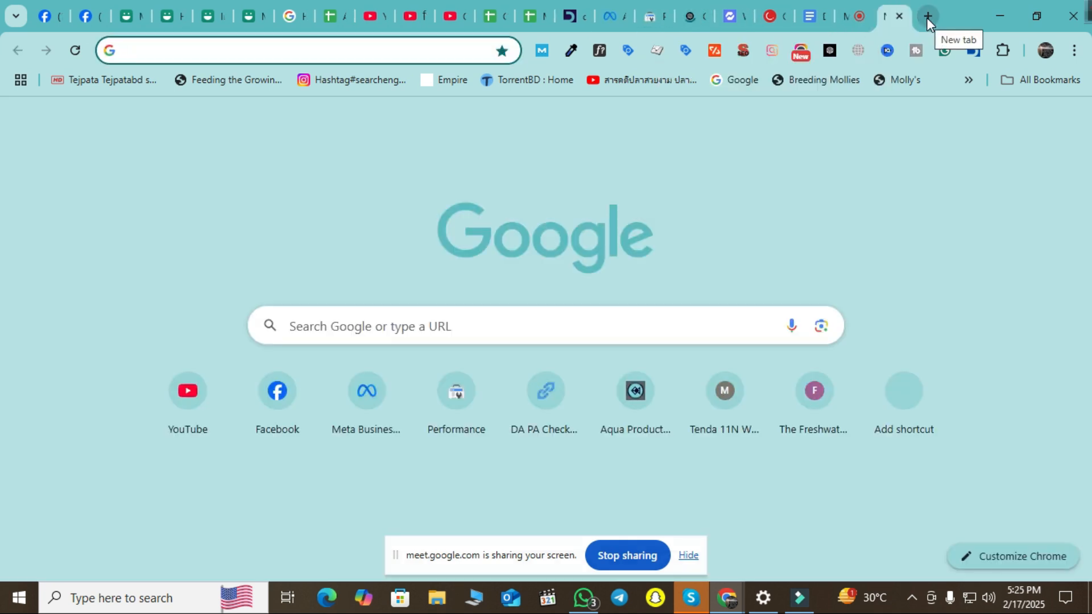
type("iphone")
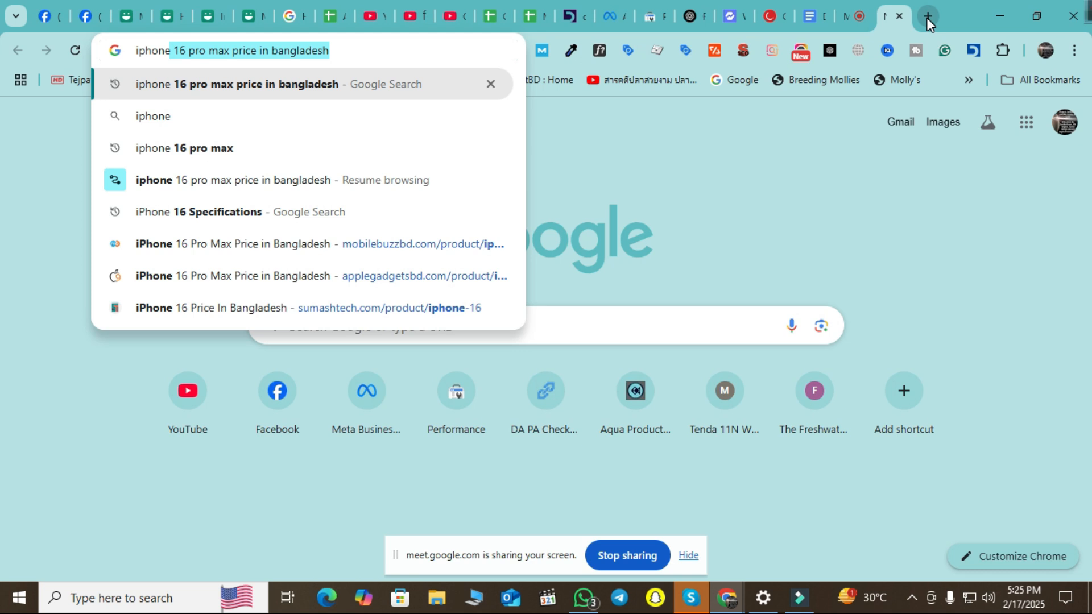
left_click(370, 256)
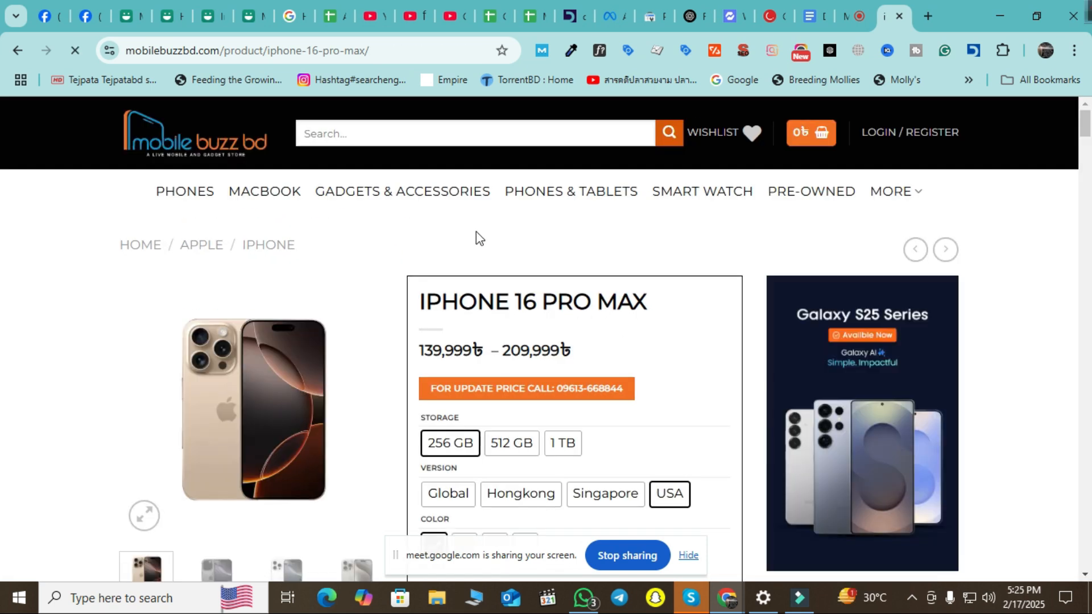
Select the '/product/' segment of the iPhone 16 Pro Max page URL in the address bar.
left_click(412, 57)
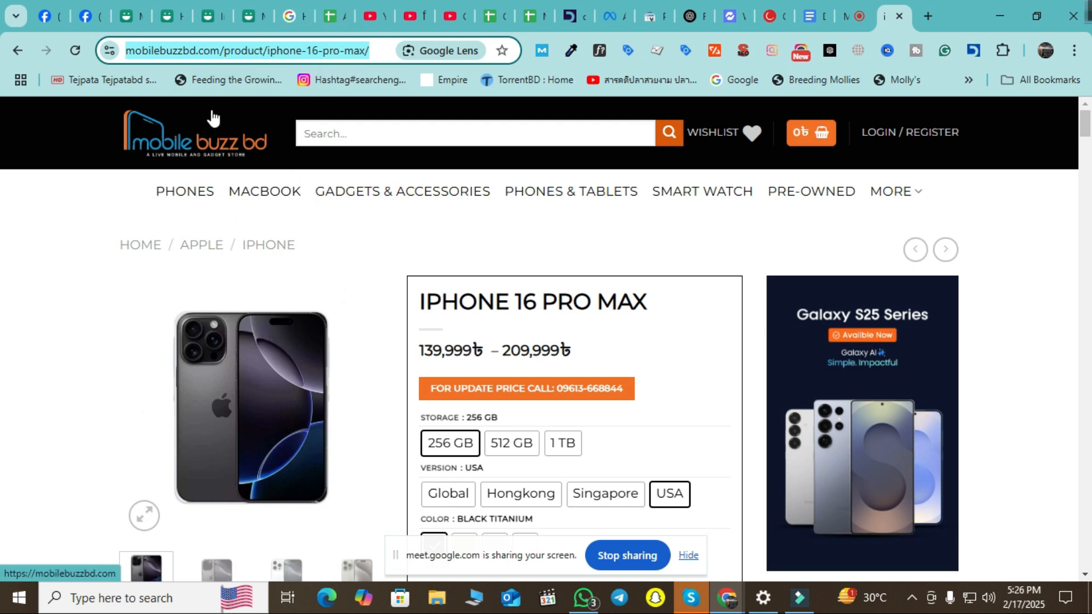
left_click(370, 54)
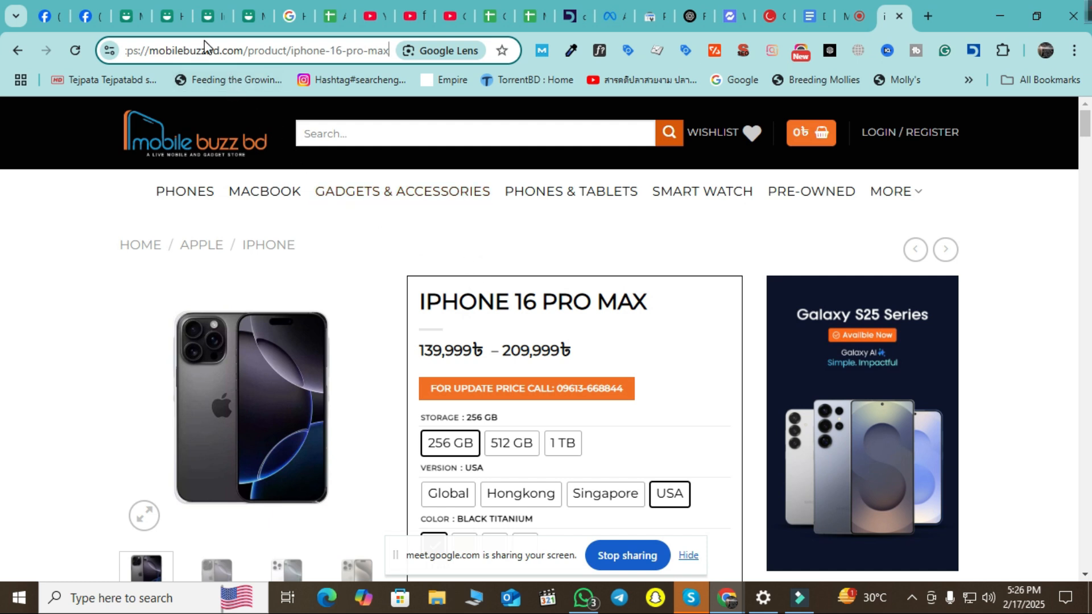
left_click_drag(206, 50, 248, 50)
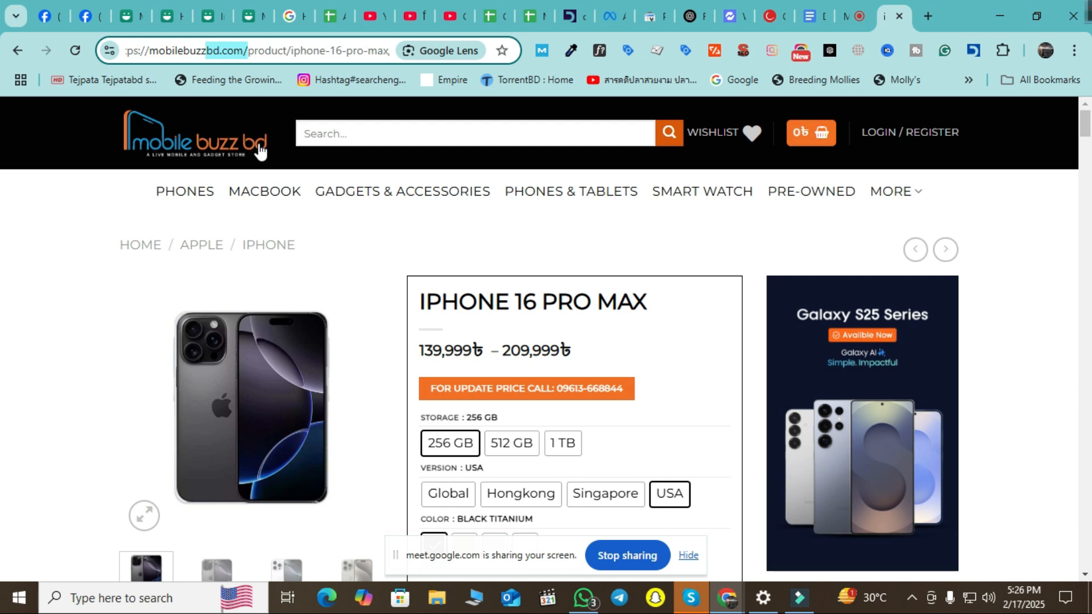
left_click(250, 51)
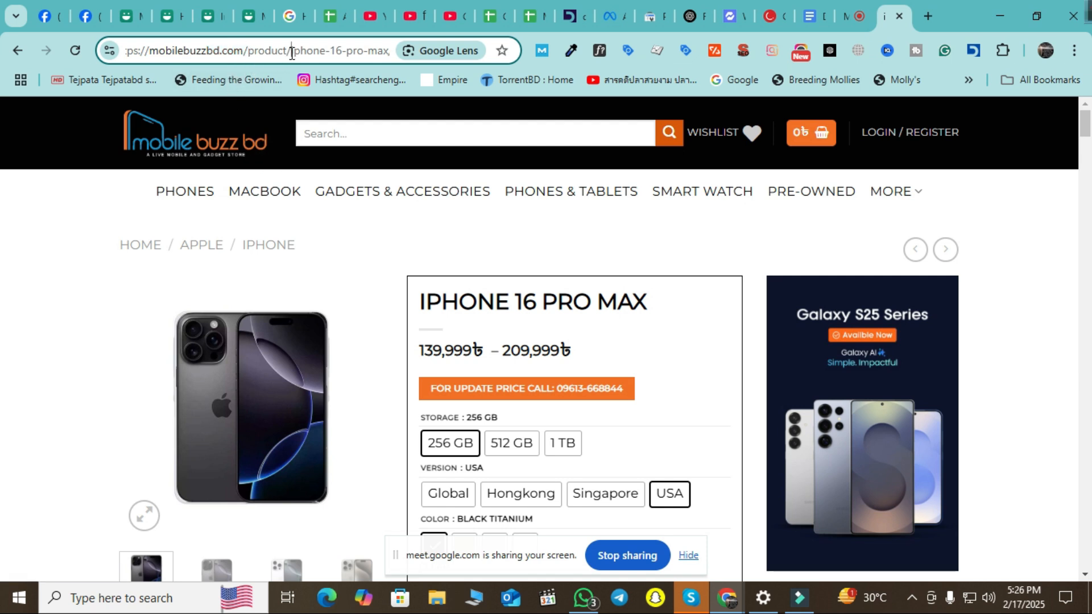
left_click_drag(292, 51, 389, 51)
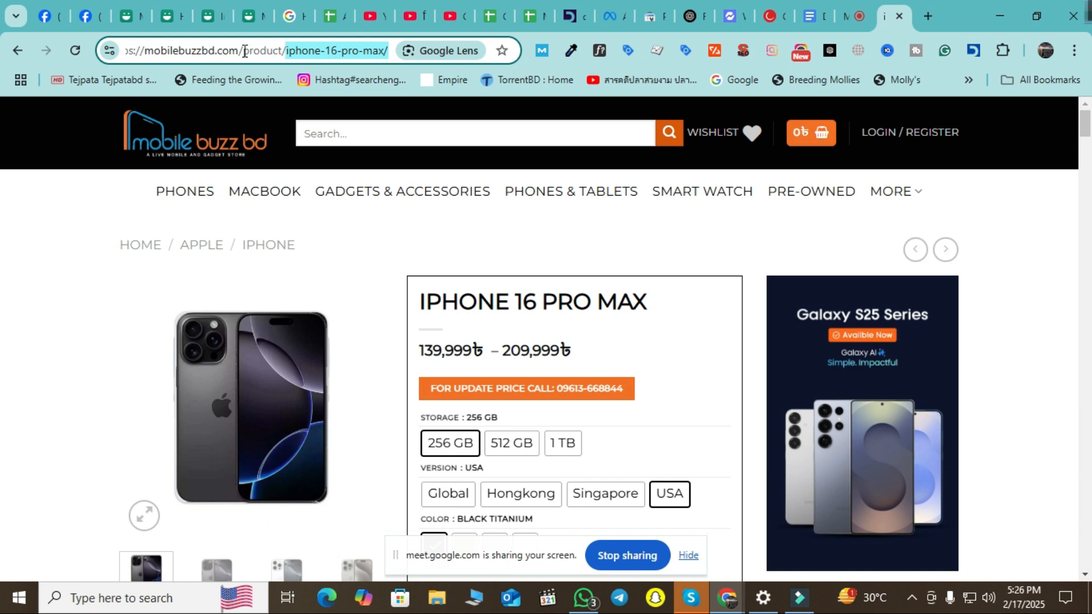
left_click_drag(239, 51, 288, 52)
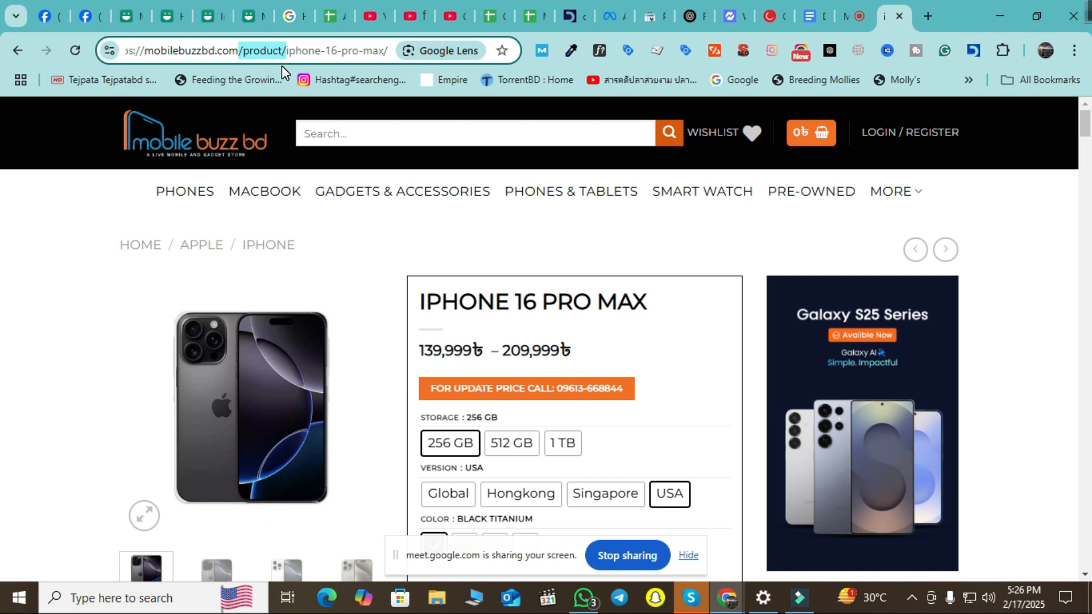
left_click(254, 52)
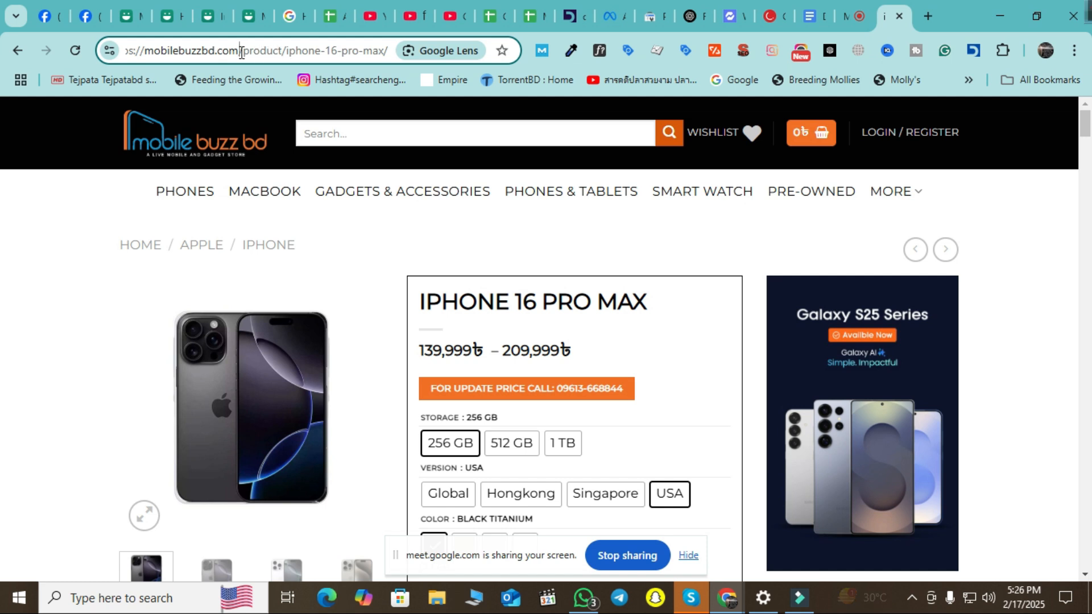
left_click_drag(239, 51, 290, 51)
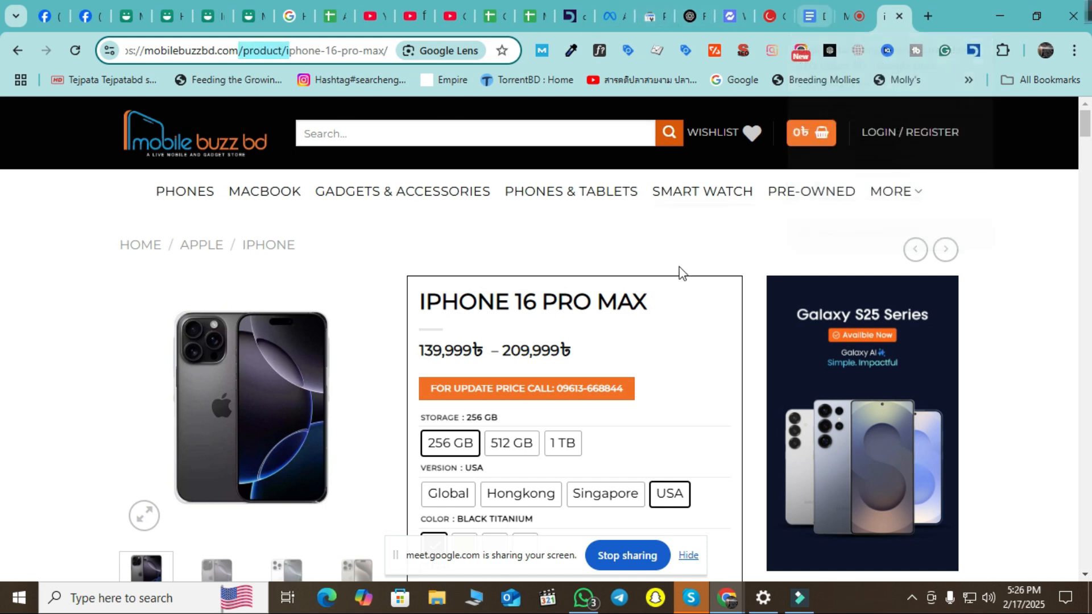
left_click(268, 51)
left_click_drag(239, 46, 287, 50)
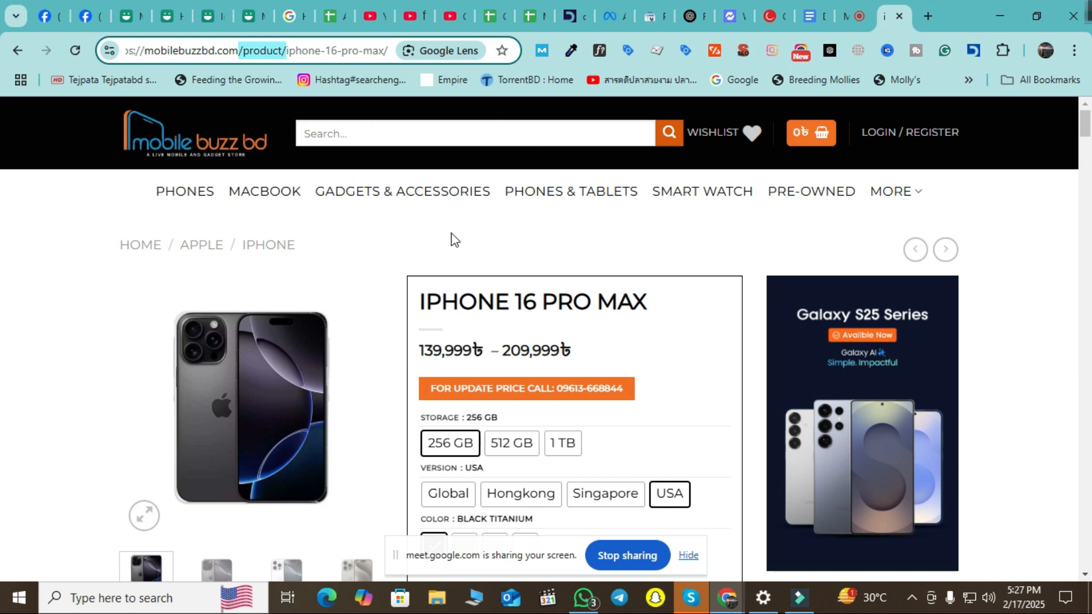
left_click(254, 50)
left_click_drag(240, 51, 289, 51)
left_click(289, 50)
left_click_drag(289, 50, 240, 53)
Back in Ads Manager, scroll to the conversion's Rules and keep the rule as URL contains.
left_click(609, 21)
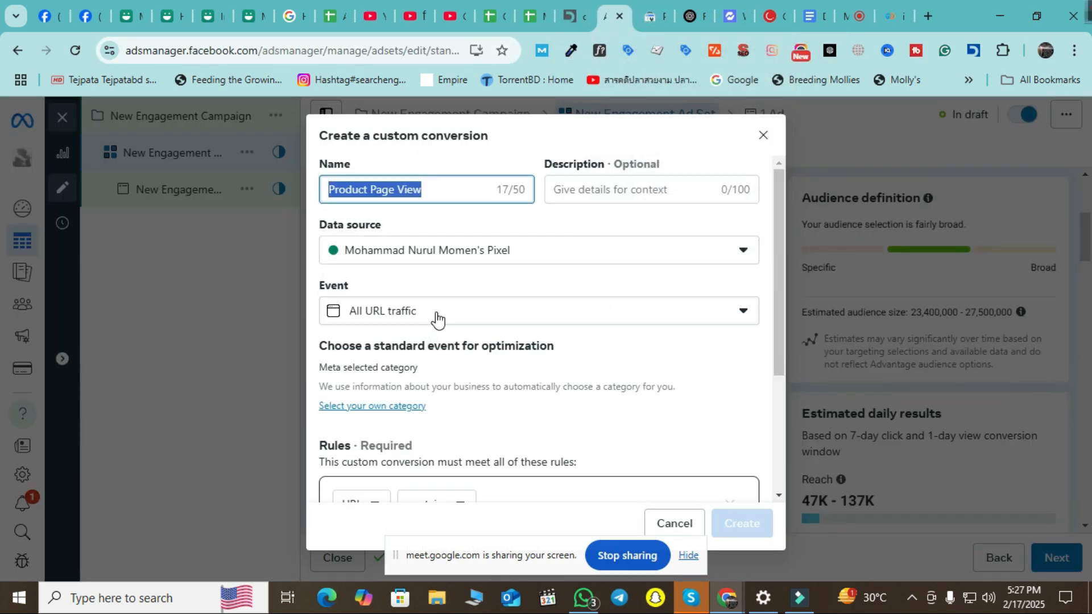
scroll(365, 260, "down", 1)
scroll(365, 260, "down", 2)
left_click(385, 347)
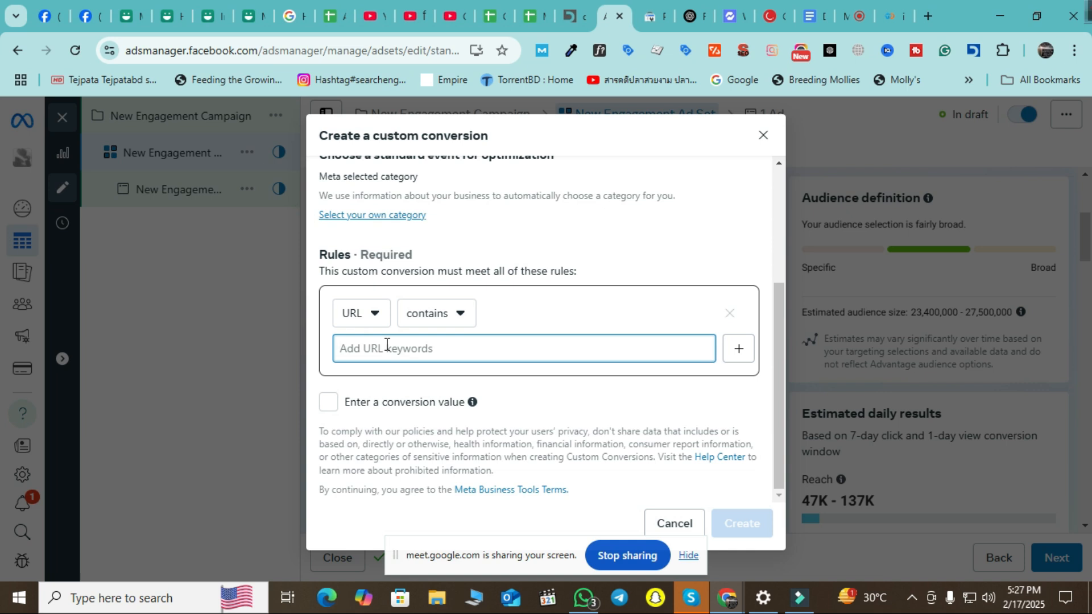
left_click(373, 316)
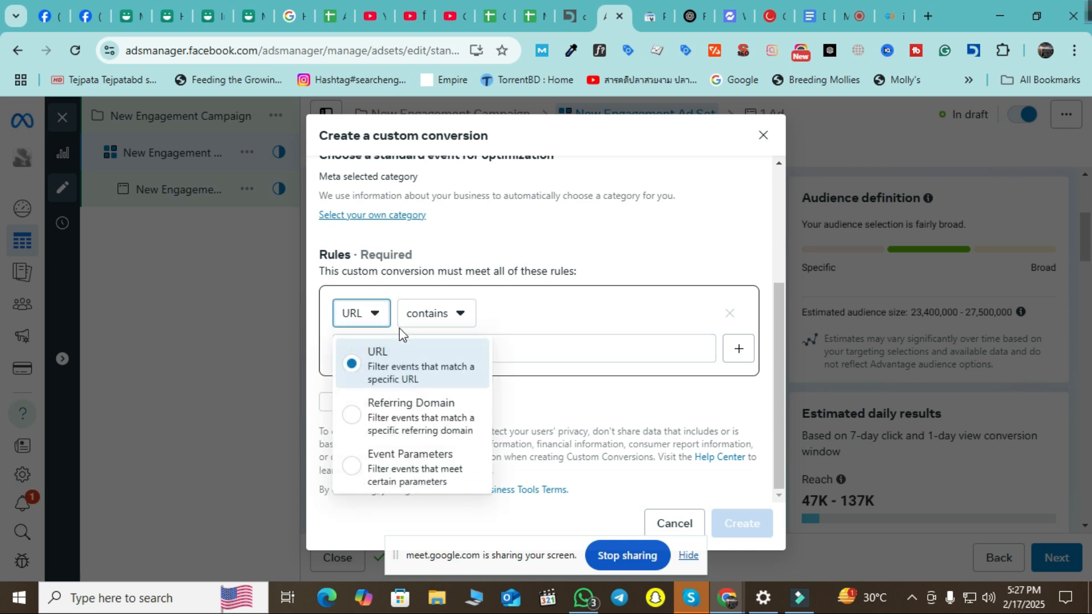
left_click(557, 350)
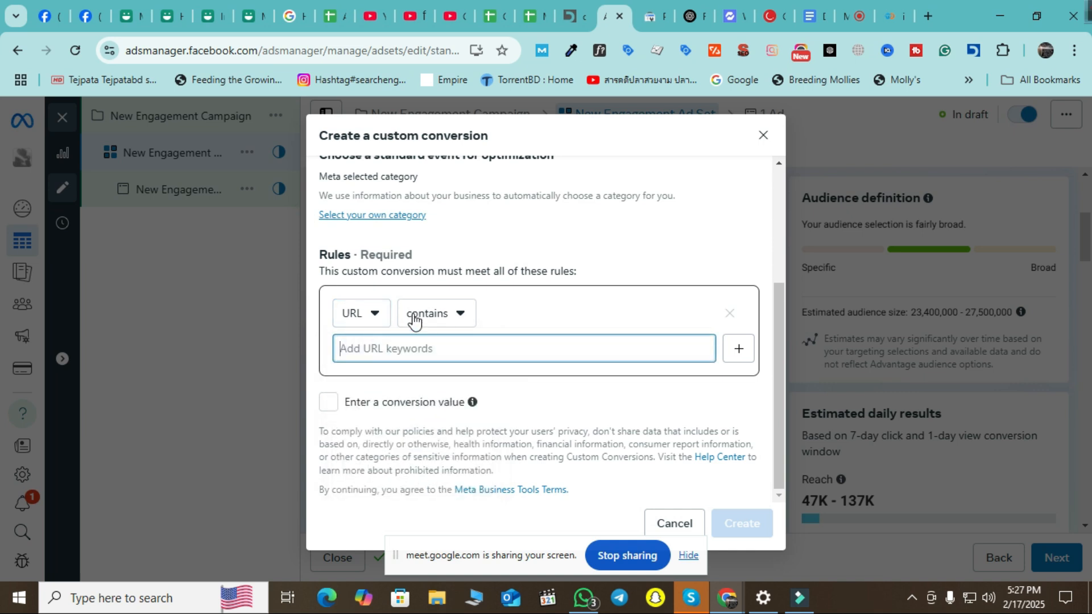
left_click(458, 318)
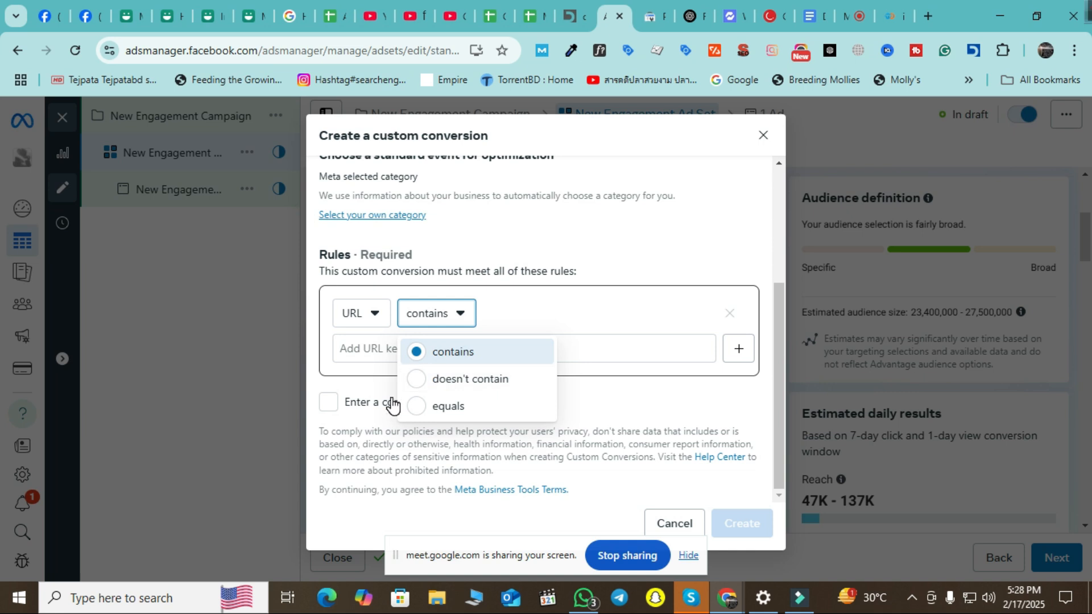
left_click(598, 345)
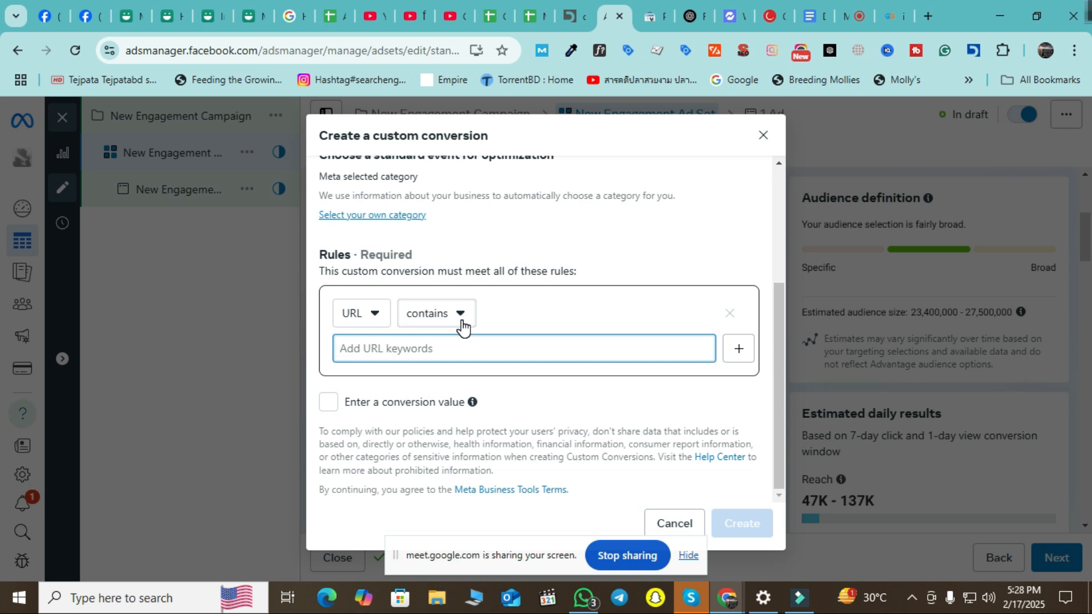
left_click(462, 323)
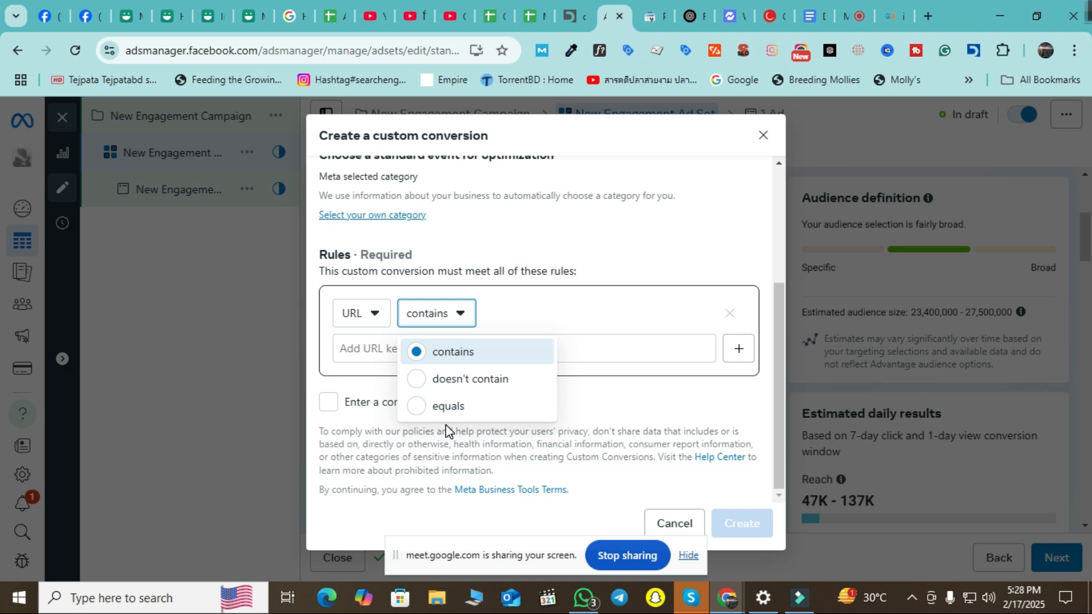
left_click(486, 354)
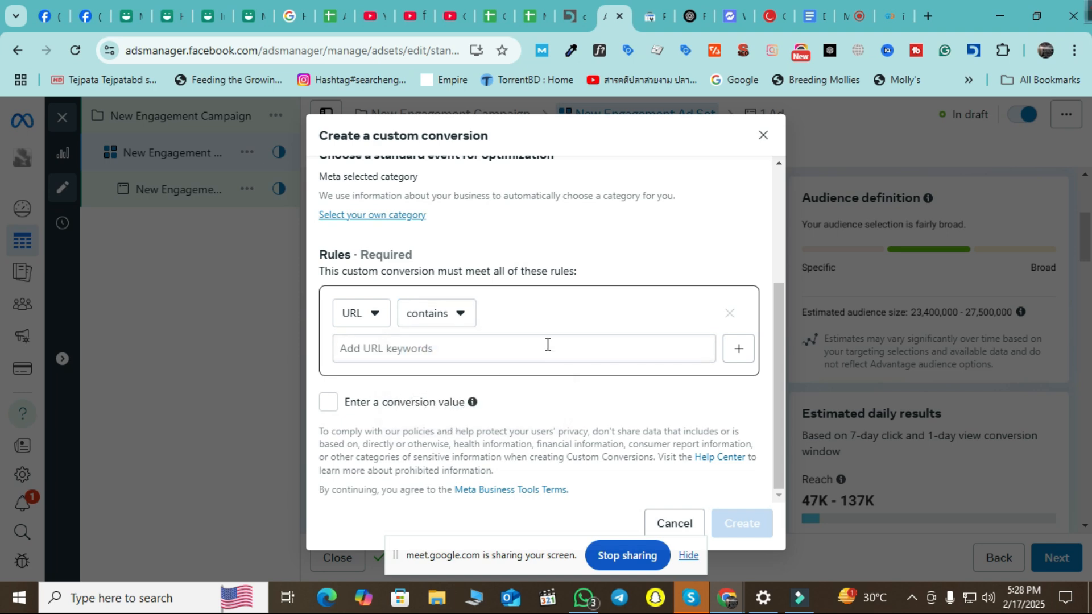
Copy '/product/' from the product page address and paste it as the URL contains keyword.
left_click(893, 10)
double_click(279, 50)
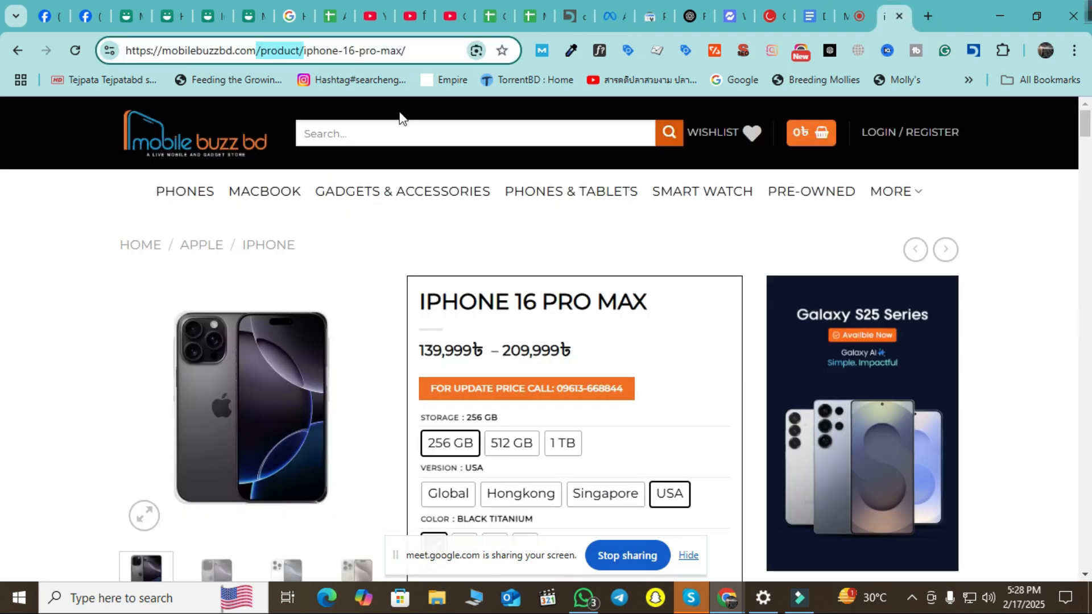
right_click(274, 45)
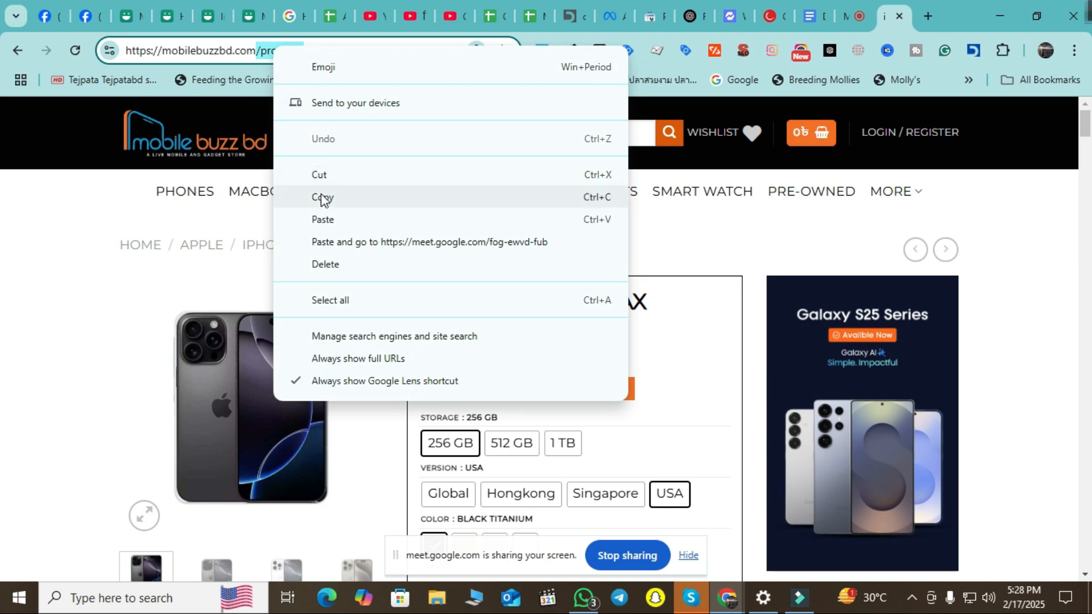
left_click(323, 197)
left_click(864, 17)
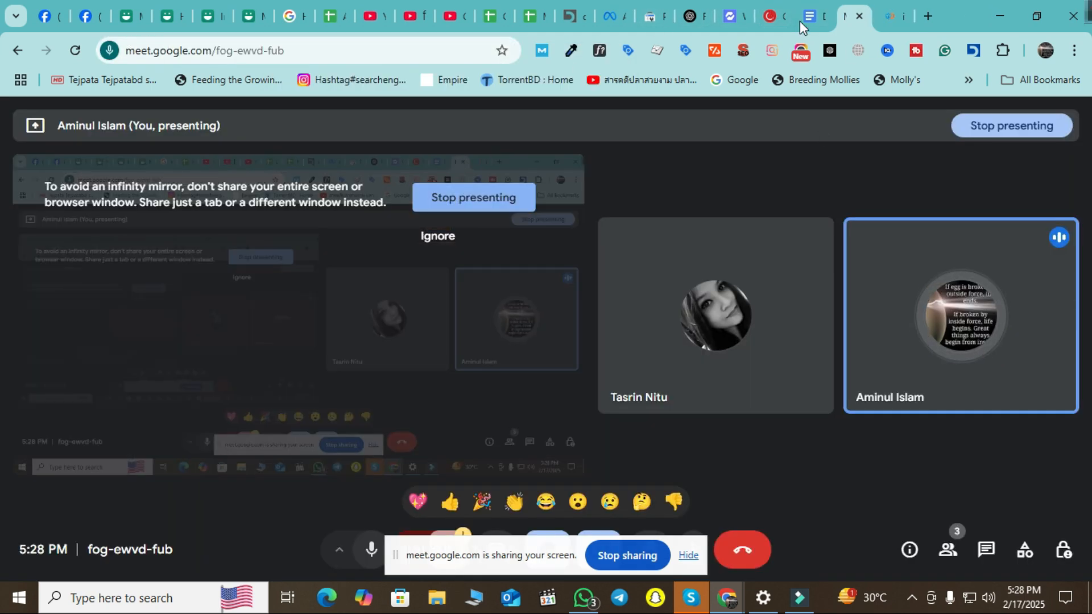
left_click(630, 15)
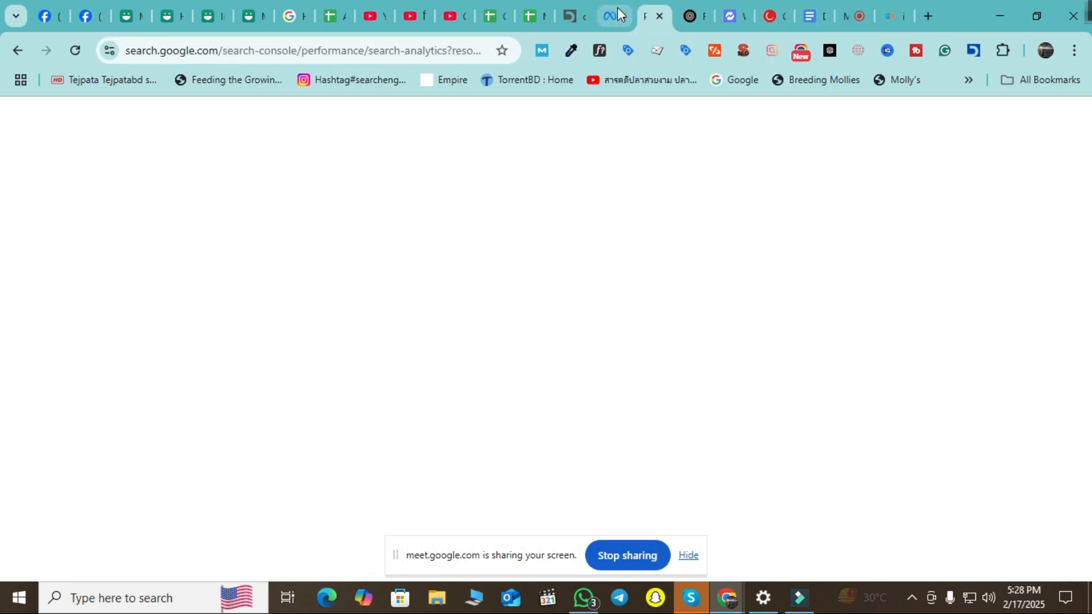
left_click(616, 7)
left_click(468, 347)
key("ctrl+v")
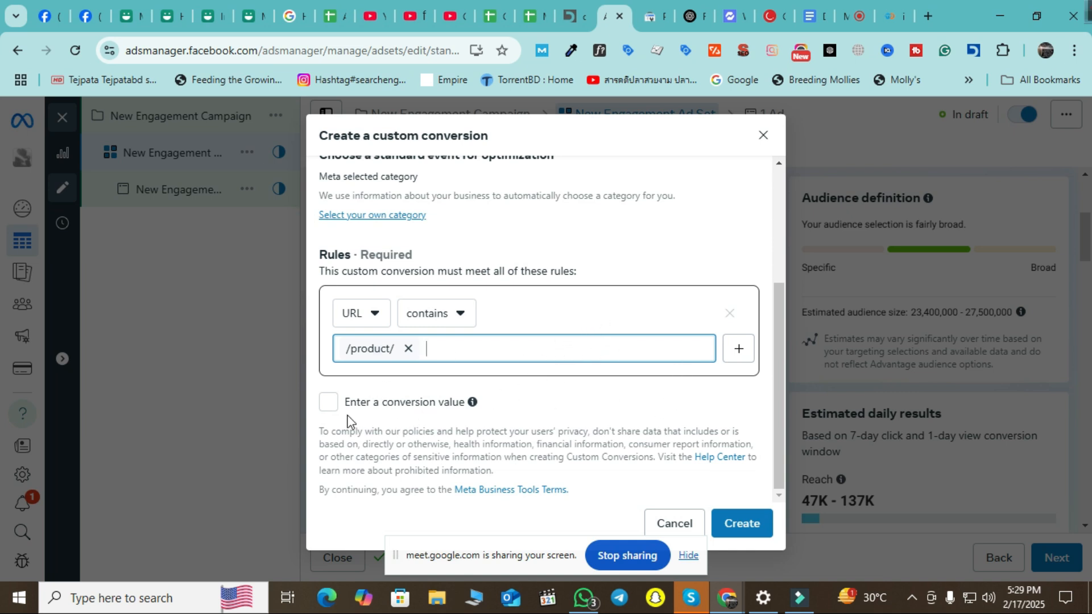
left_click(330, 405)
left_click(388, 436)
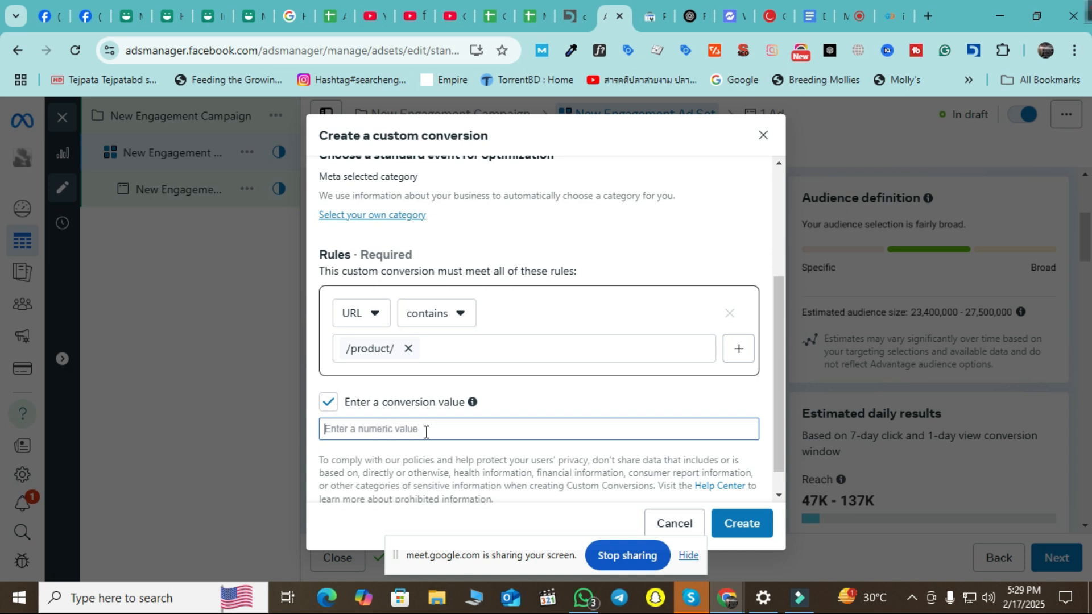
scroll(554, 409, "down", 1)
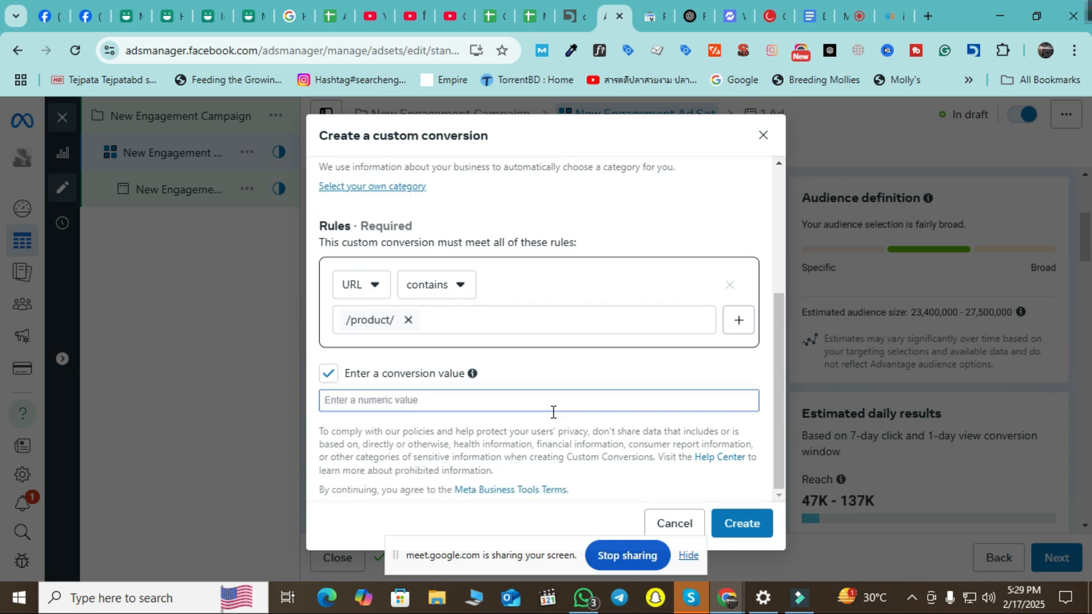
left_click(327, 376)
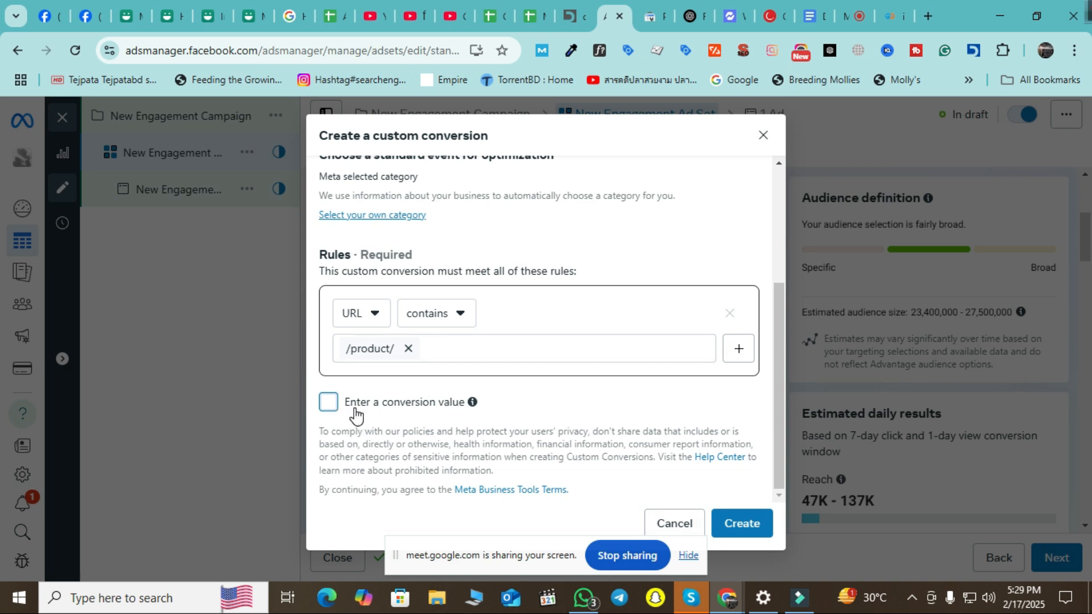
scroll(609, 409, "up", 2)
scroll(605, 406, "down", 2)
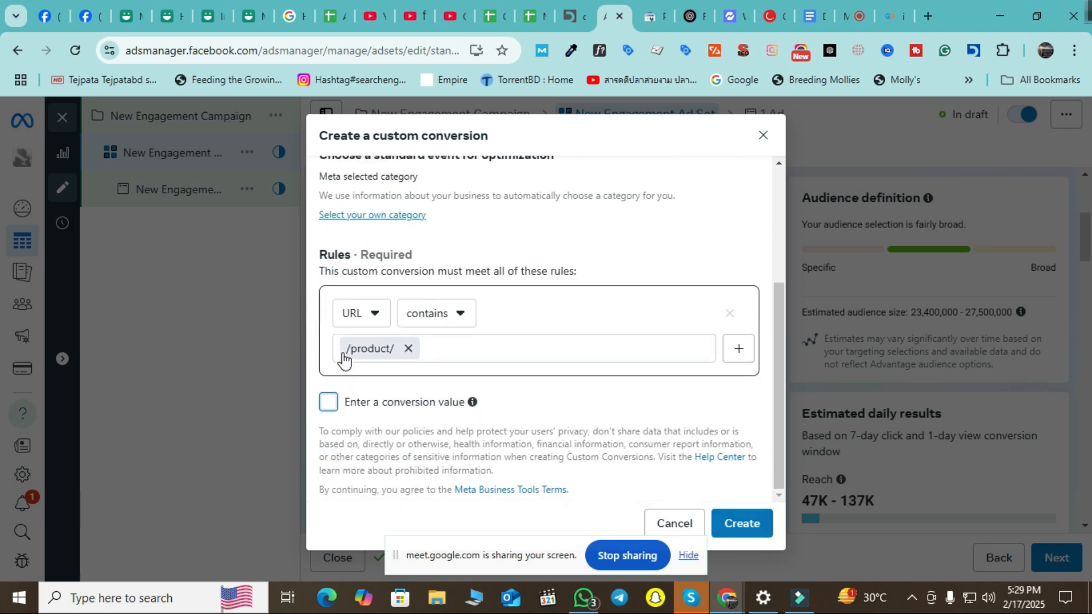
scroll(529, 387, "up", 3)
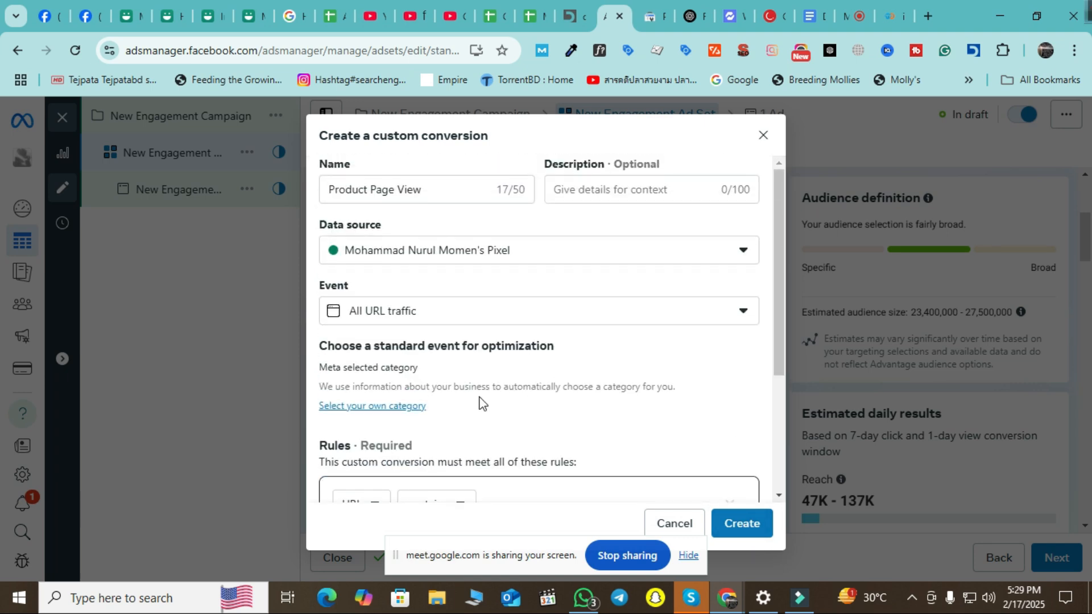
scroll(456, 385, "down", 3)
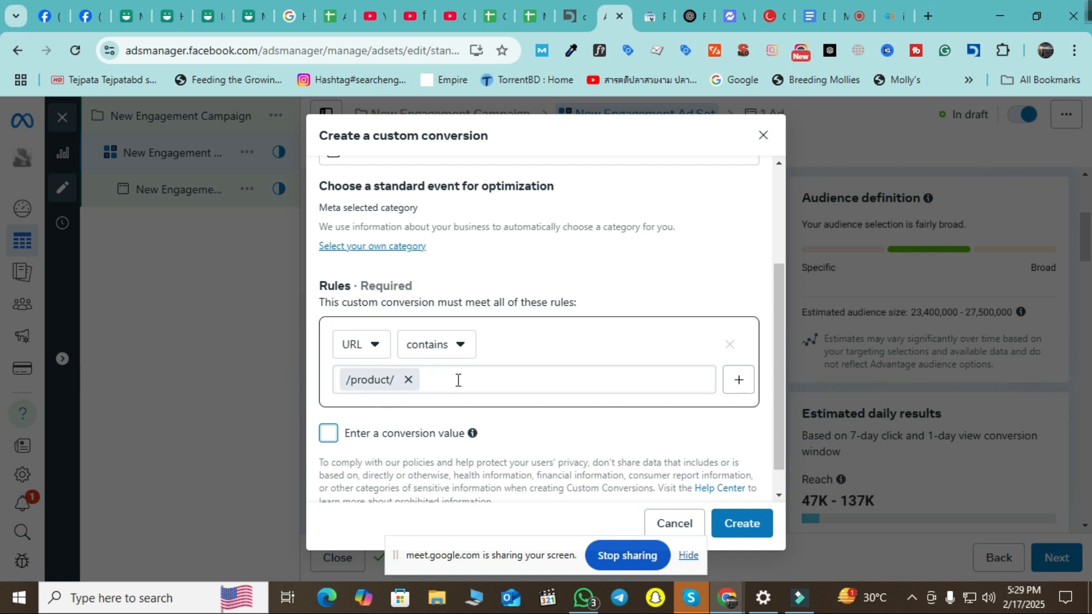
scroll(542, 385, "up", 3)
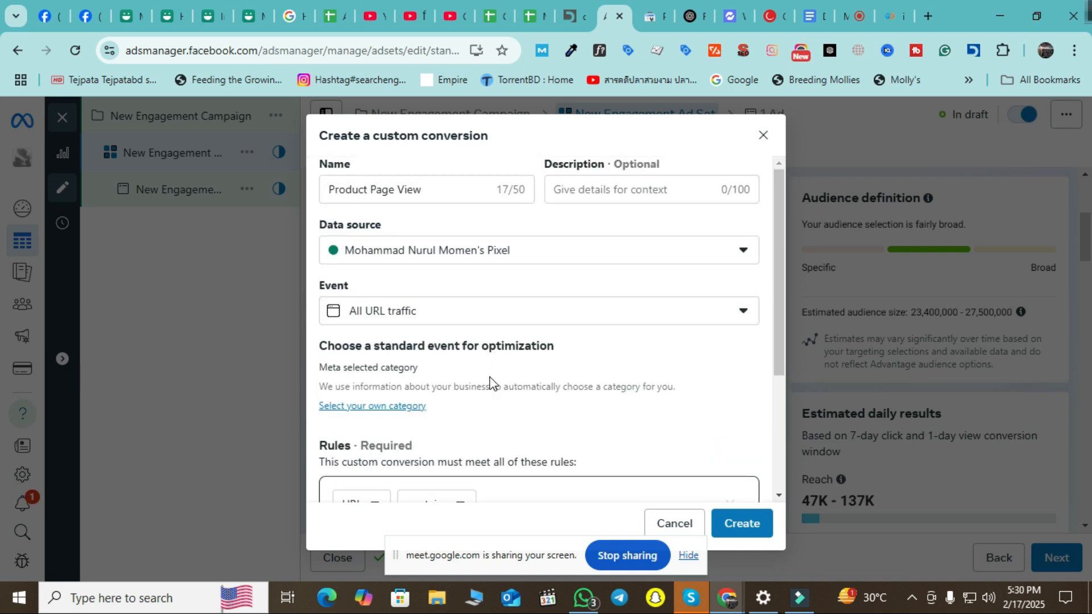
Create the Product Page View custom conversion and dismiss the Success message.
left_click(742, 521)
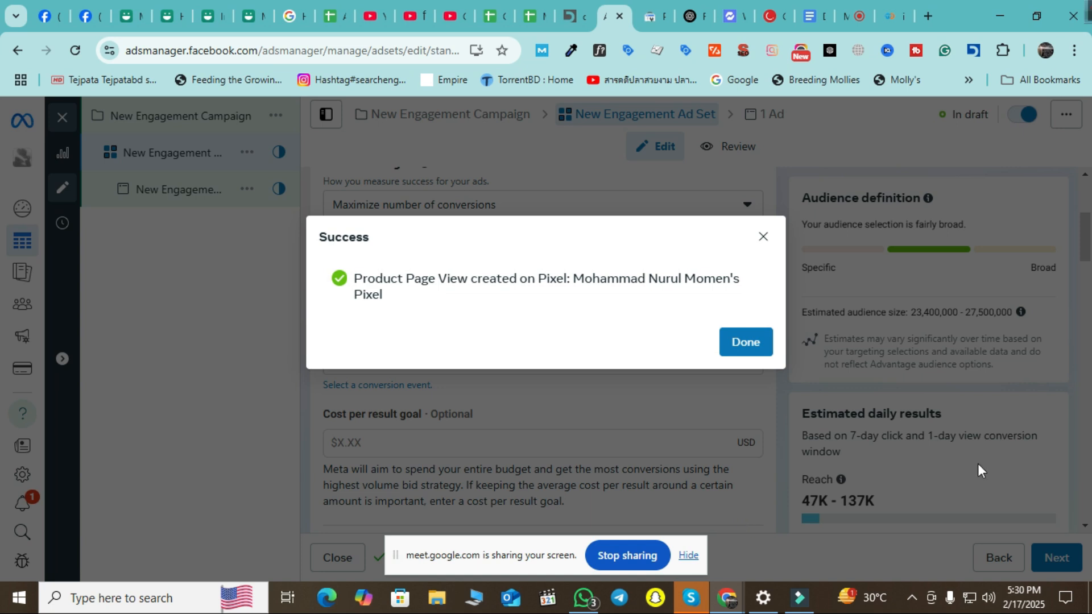
left_click(738, 342)
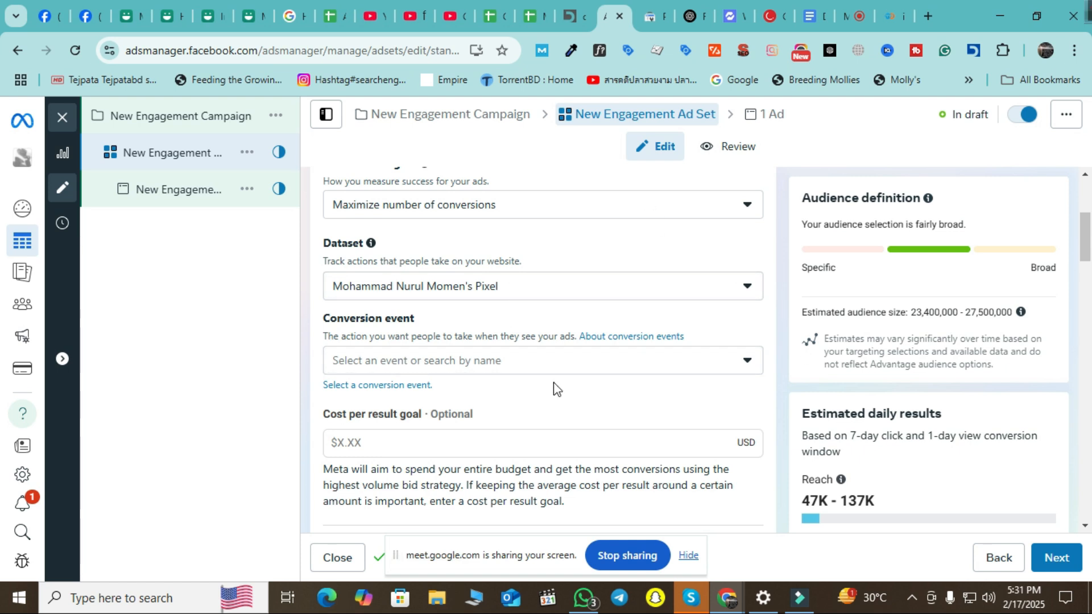
Look over the performance goal options without changing the goal.
scroll(556, 385, "down", 1)
scroll(573, 391, "up", 2)
scroll(572, 390, "up", 2)
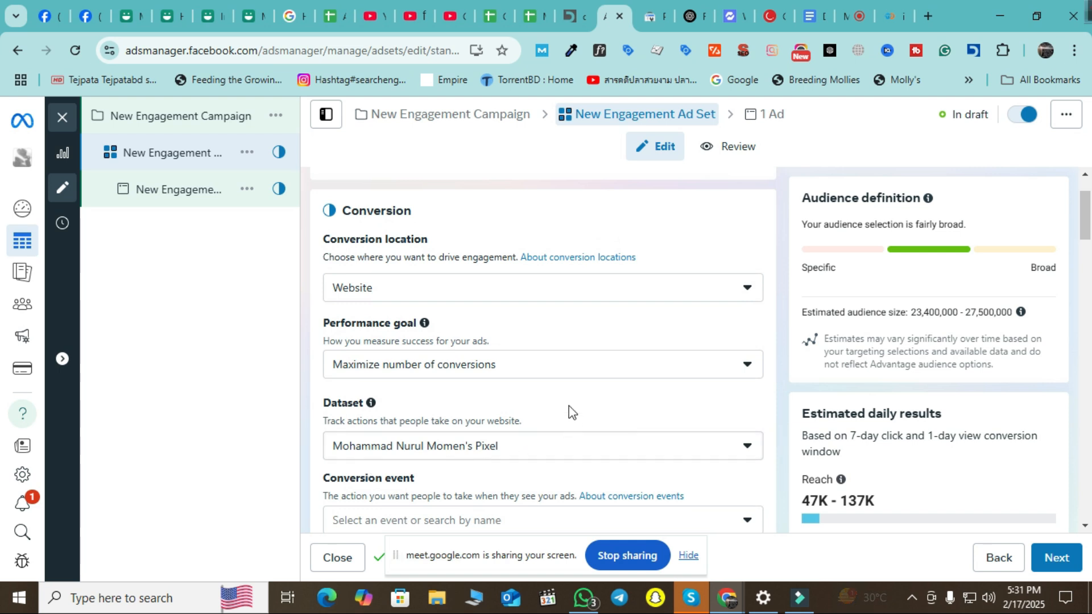
left_click(660, 366)
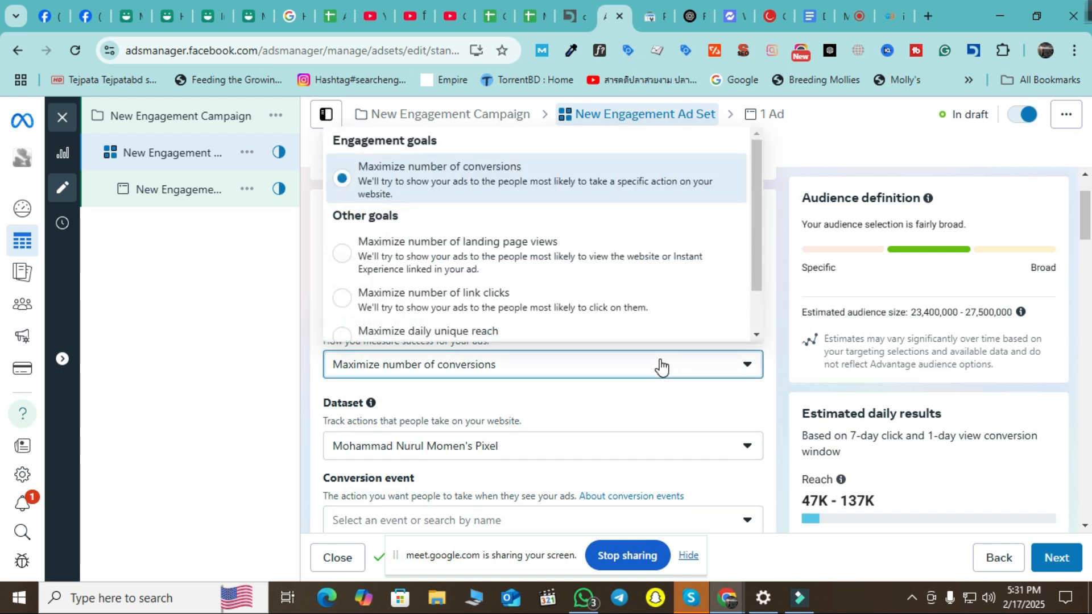
left_click(226, 412)
scroll(617, 419, "down", 3)
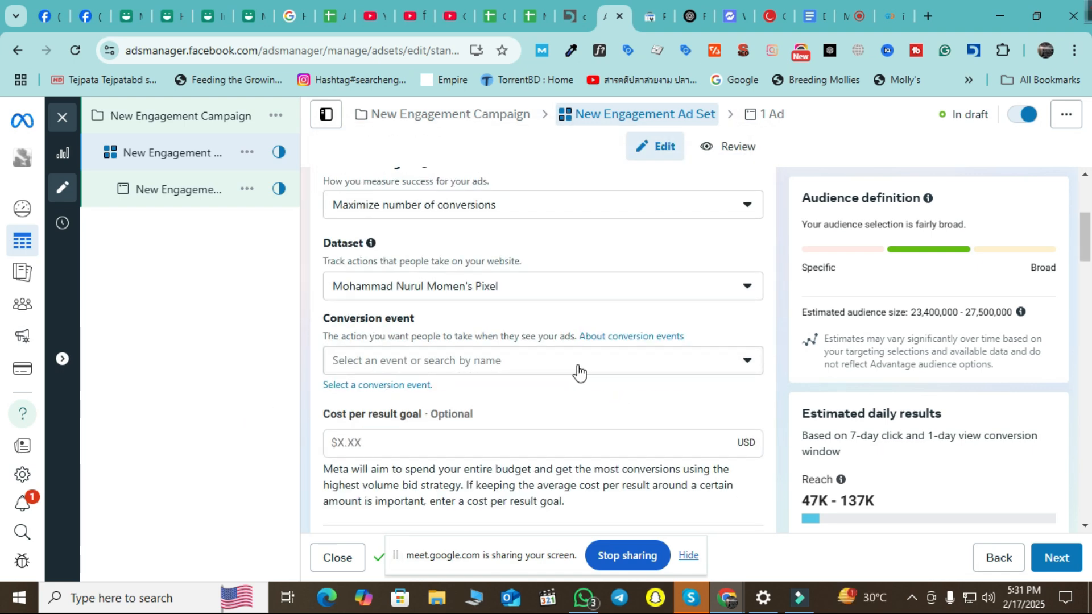
Set the conversion event to the Product Page View custom conversion.
left_click(576, 367)
scroll(590, 244, "down", 5)
scroll(590, 241, "up", 3)
scroll(592, 250, "down", 3)
scroll(594, 267, "up", 4)
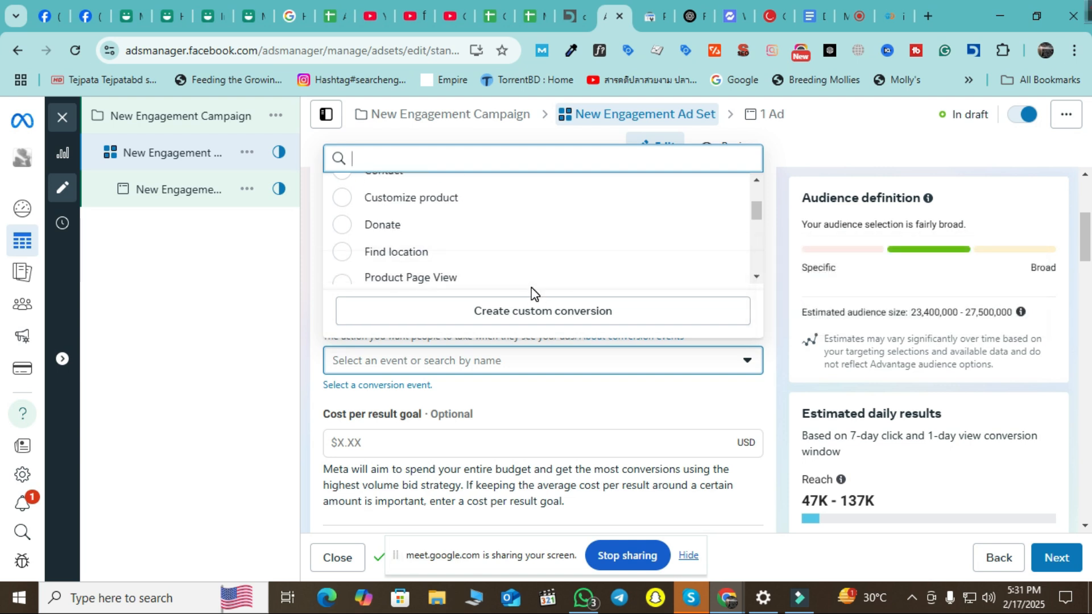
mouse_move(528, 286)
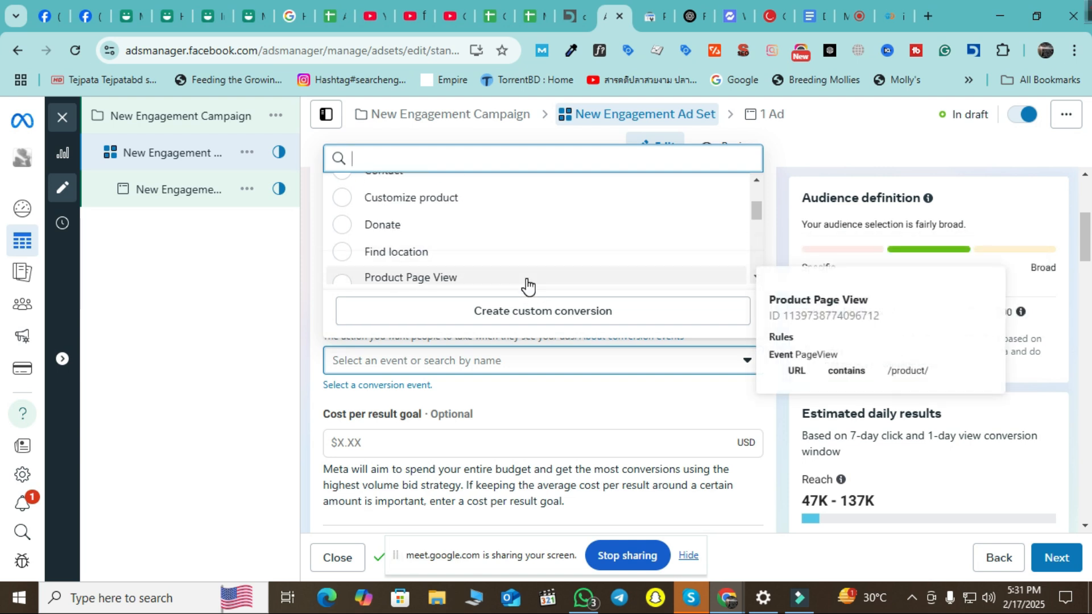
scroll(528, 286, "up", 2)
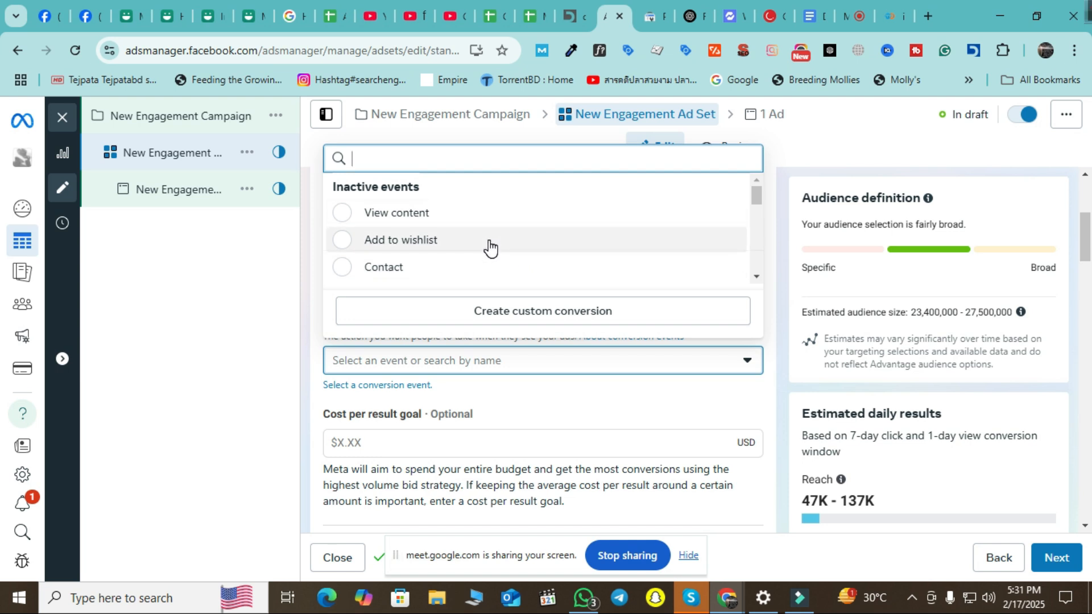
scroll(490, 246, "down", 1)
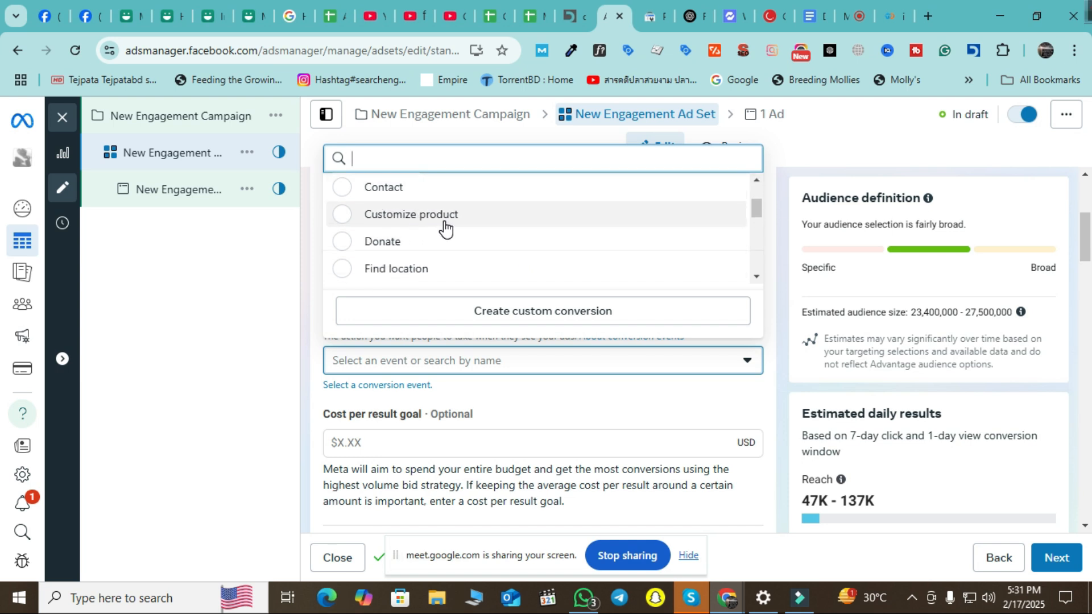
mouse_move(446, 227)
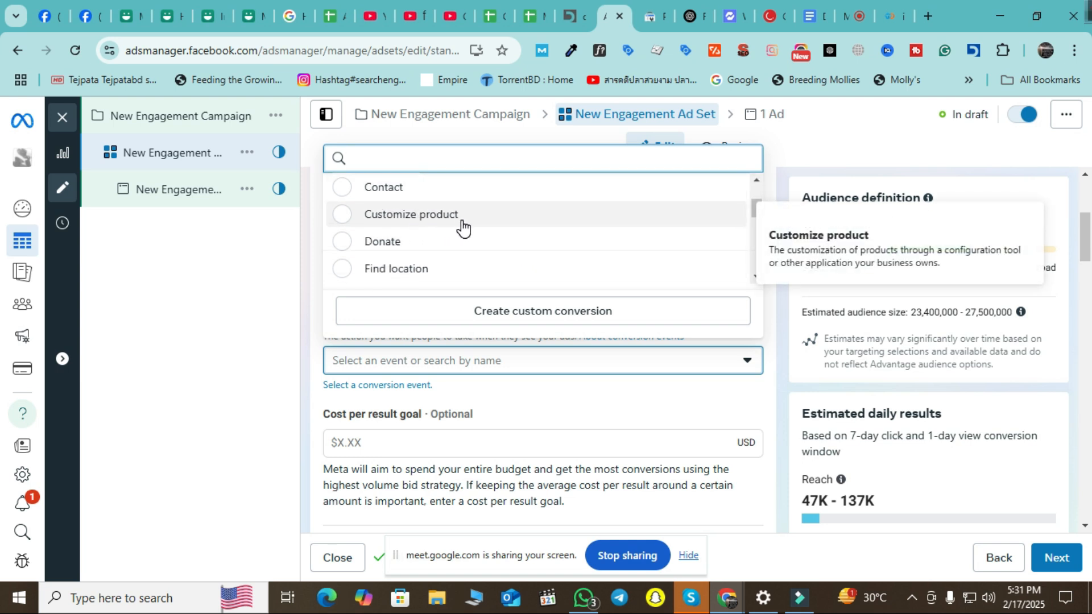
scroll(481, 231, "down", 3)
scroll(475, 243, "up", 1)
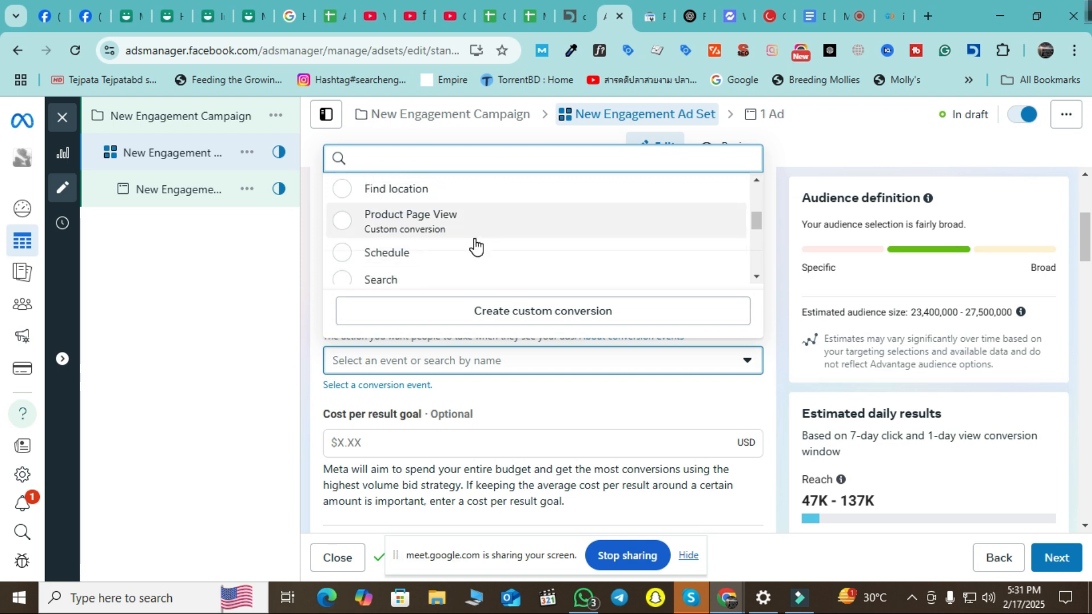
left_click(400, 229)
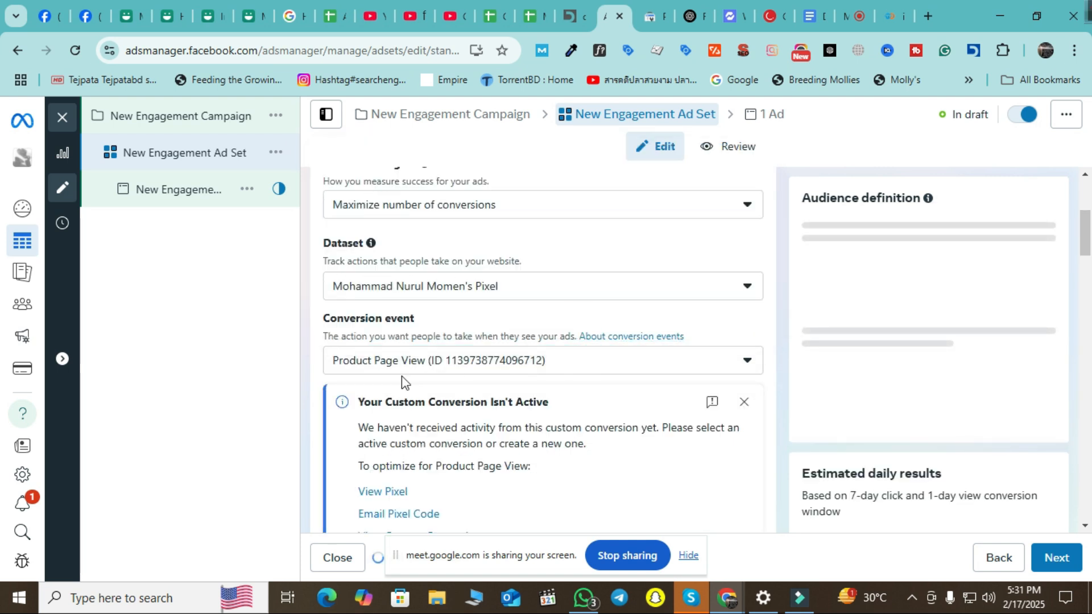
Review the Custom Conversion warning and Dataset list, then view the performance goal choices.
scroll(665, 387, "down", 3)
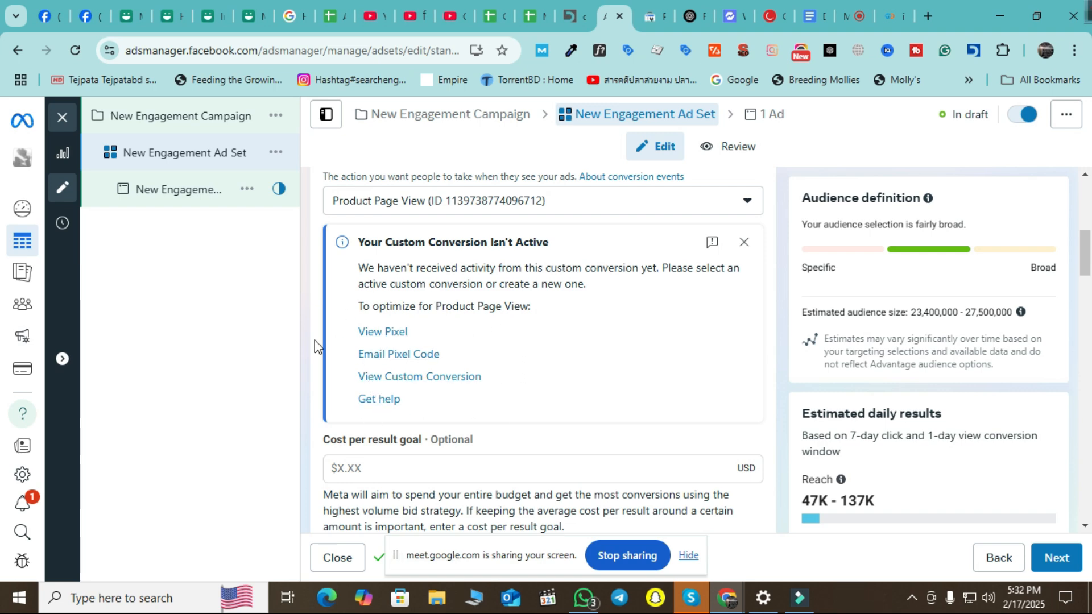
scroll(460, 421, "up", 3)
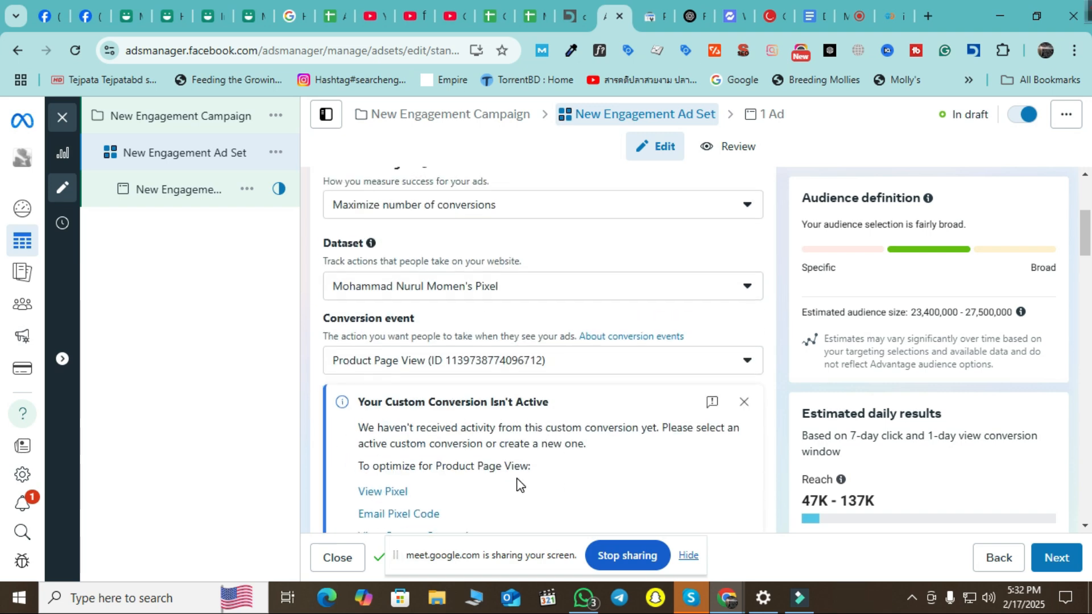
scroll(507, 434, "up", 3)
scroll(494, 436, "down", 4)
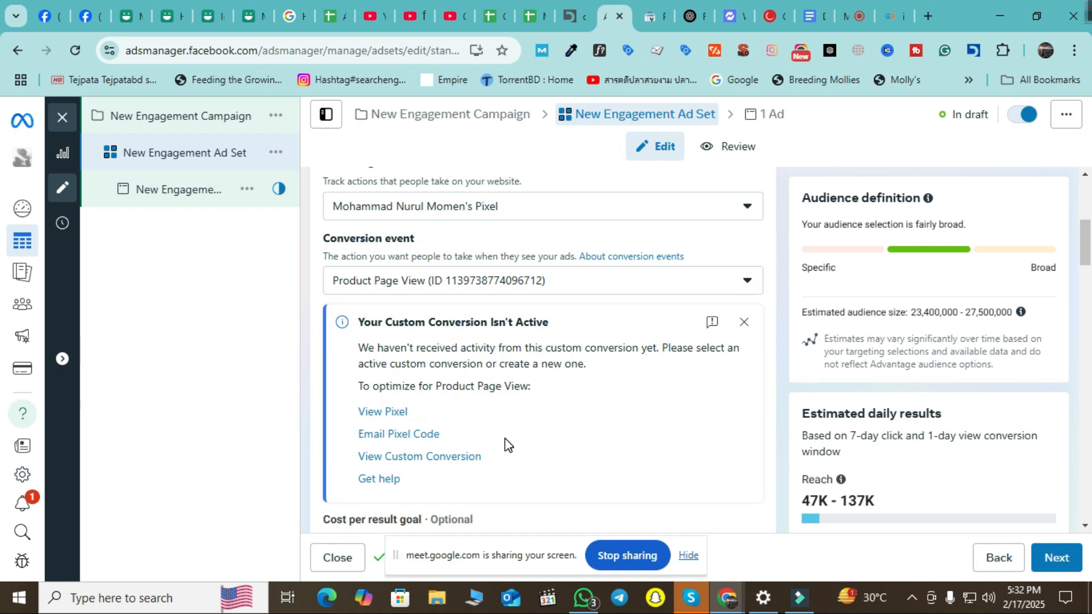
scroll(511, 446, "up", 1)
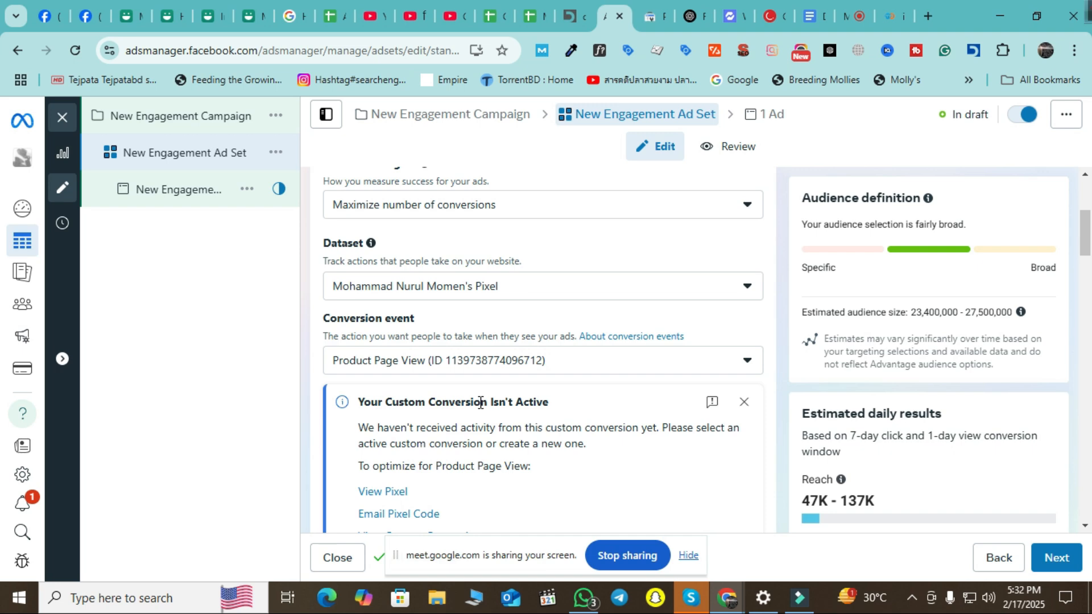
left_click(555, 279)
left_click(556, 280)
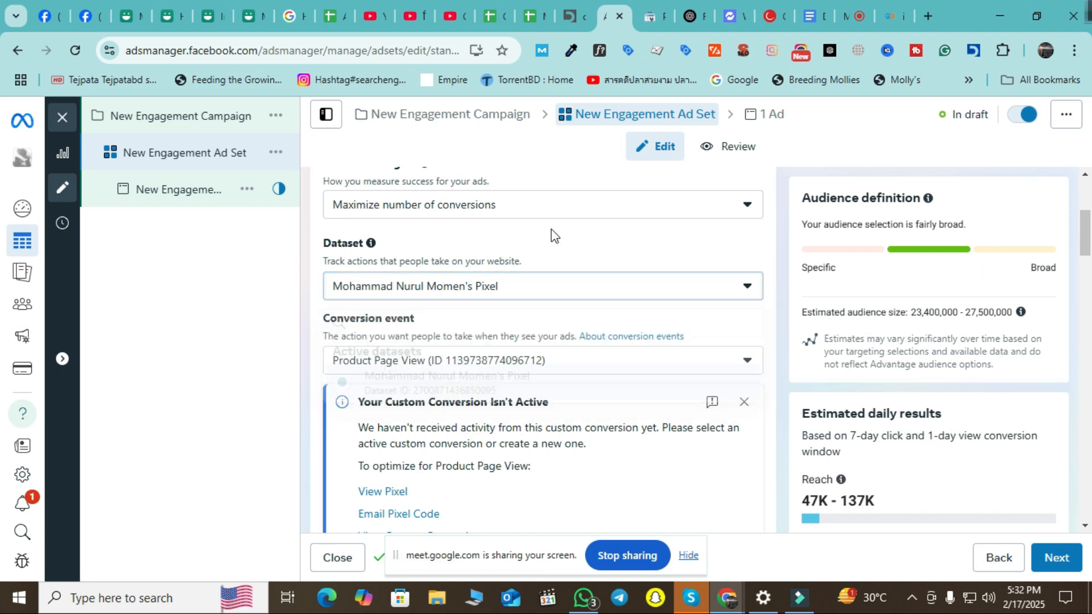
left_click(552, 213)
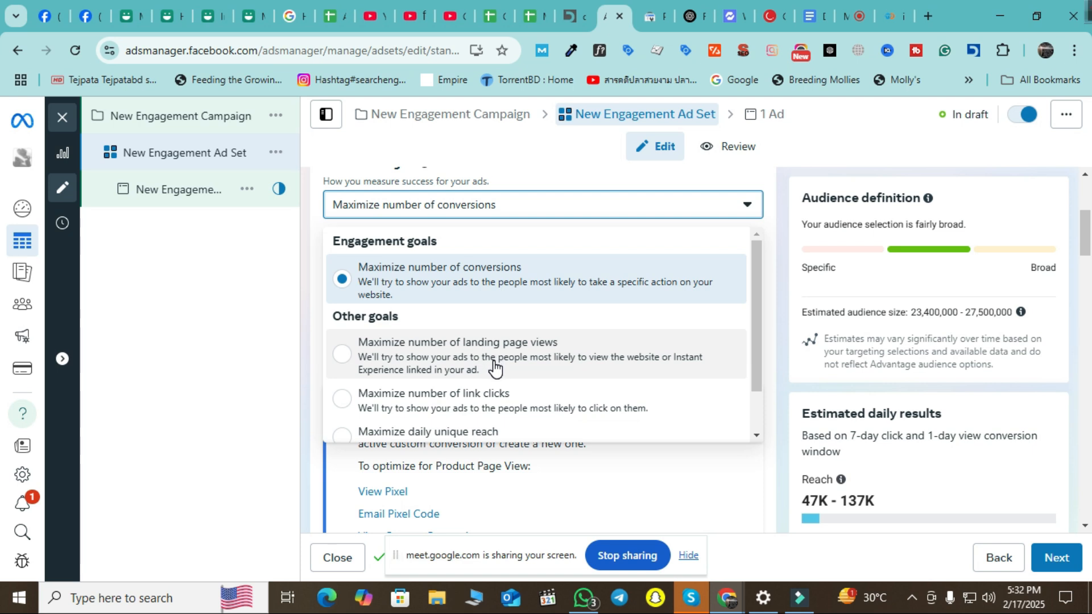
Switch the goal to Maximize number of landing page views, then set the ad's destination to Website URL.
left_click(499, 370)
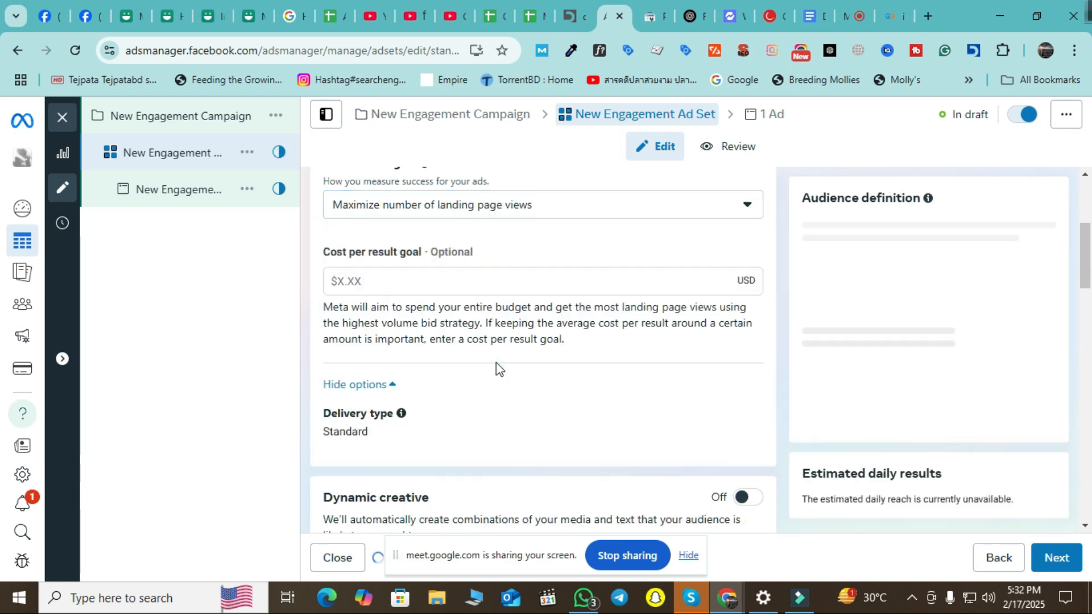
scroll(522, 405, "down", 8)
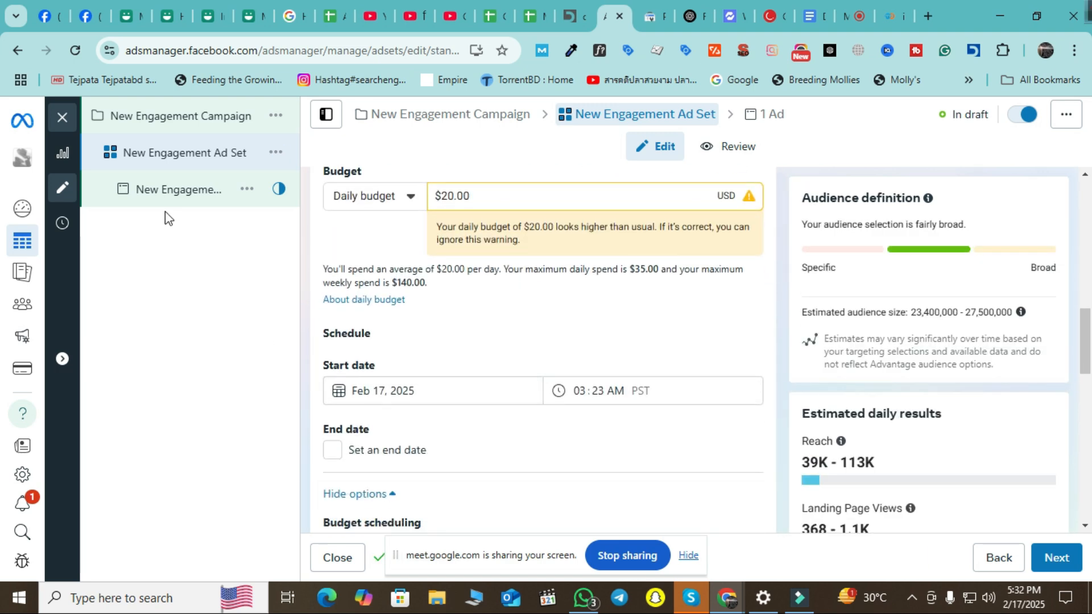
left_click(174, 190)
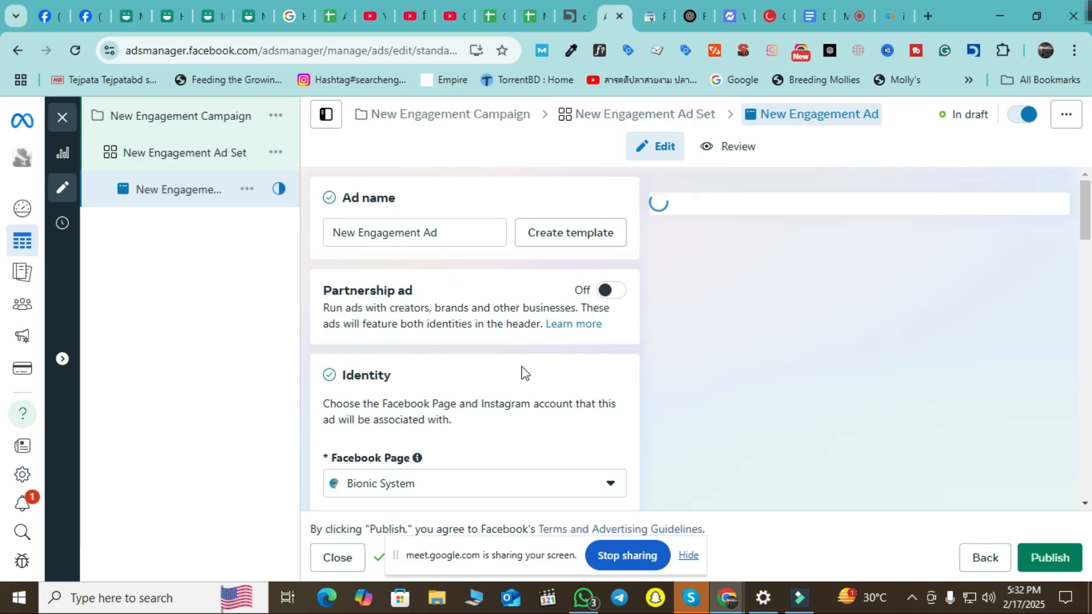
scroll(530, 362, "down", 5)
scroll(530, 362, "down", 10)
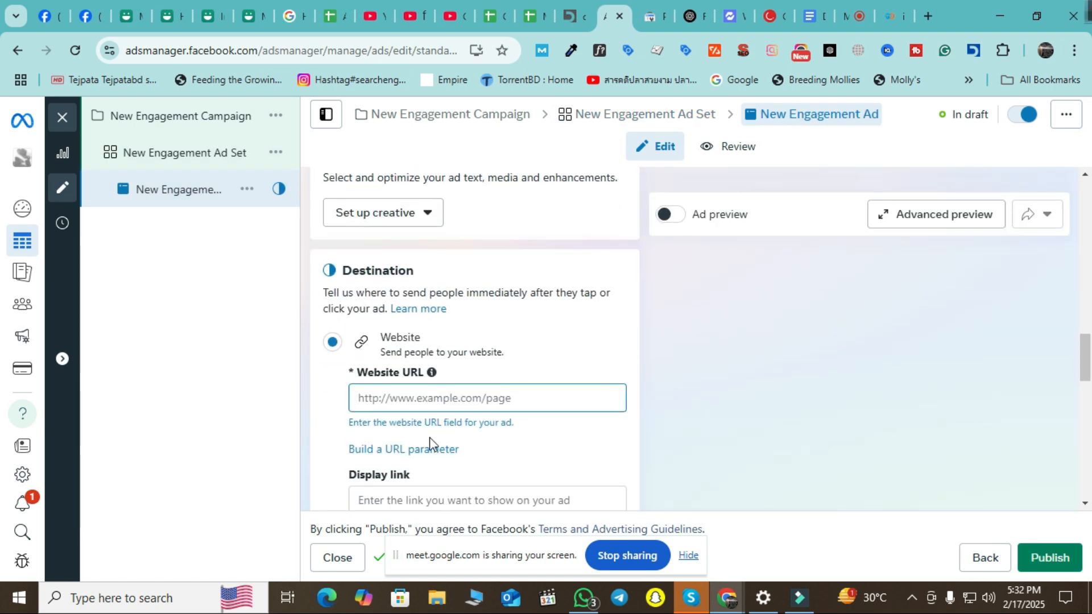
left_click(370, 398)
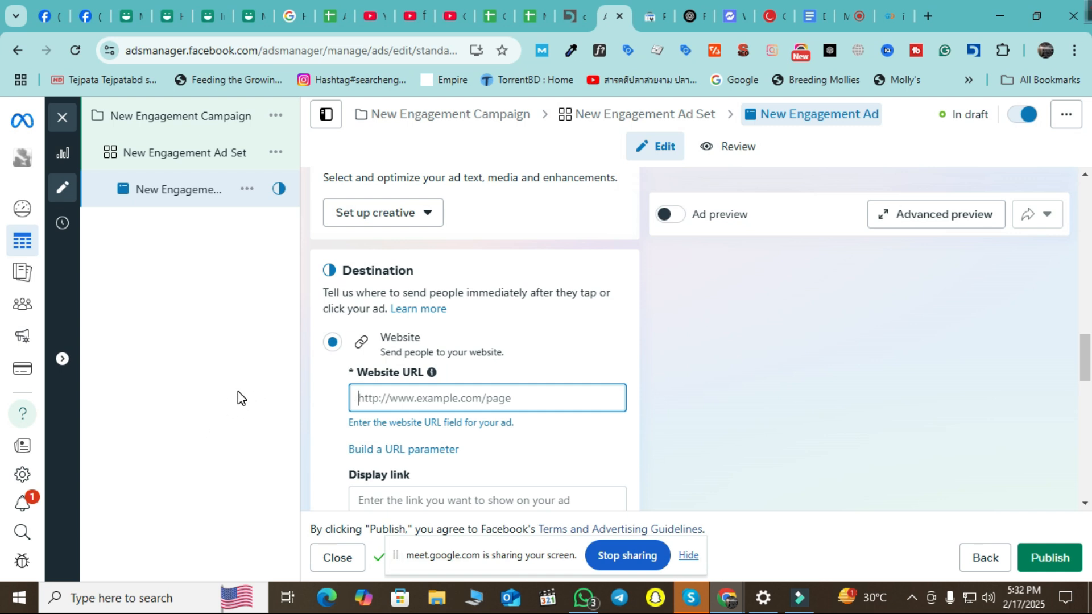
Back in the ad set, recheck the performance goal, keeping Maximize number of landing page views.
left_click(131, 151)
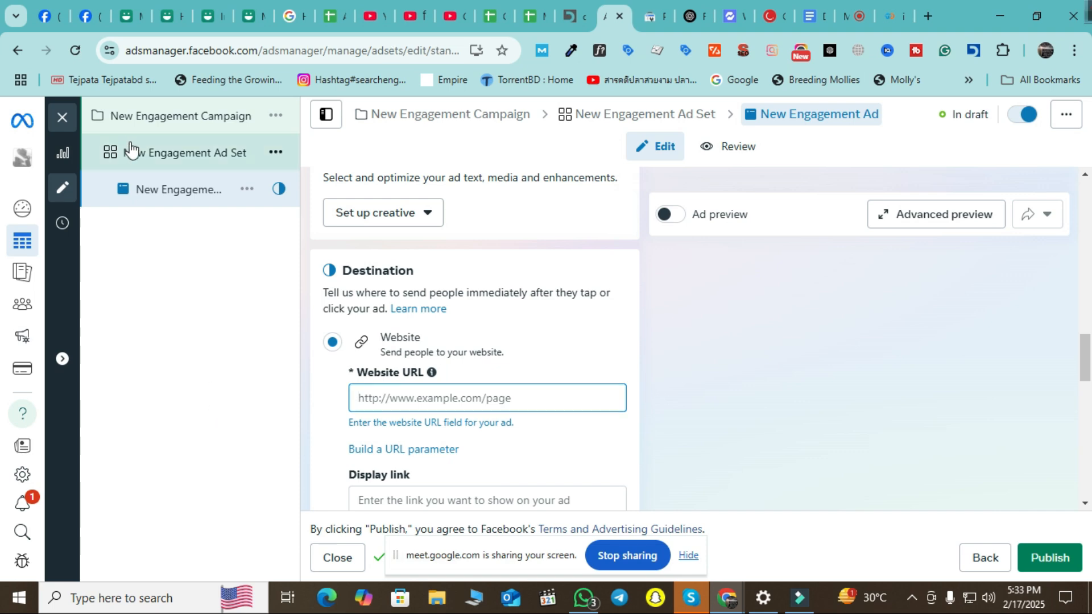
scroll(642, 397, "down", 3)
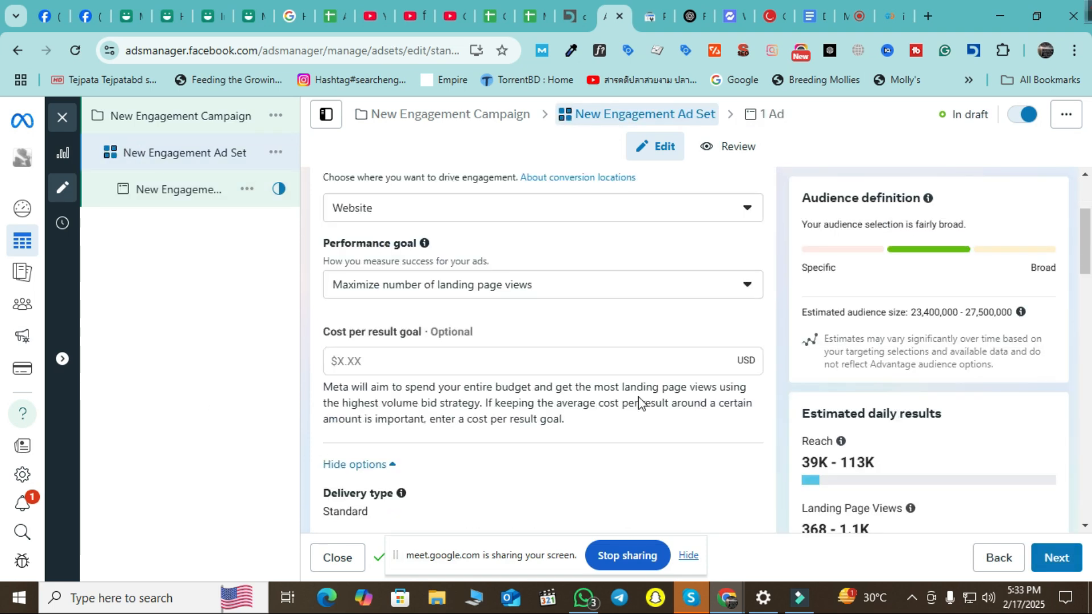
left_click(649, 286)
scroll(609, 382, "down", 2)
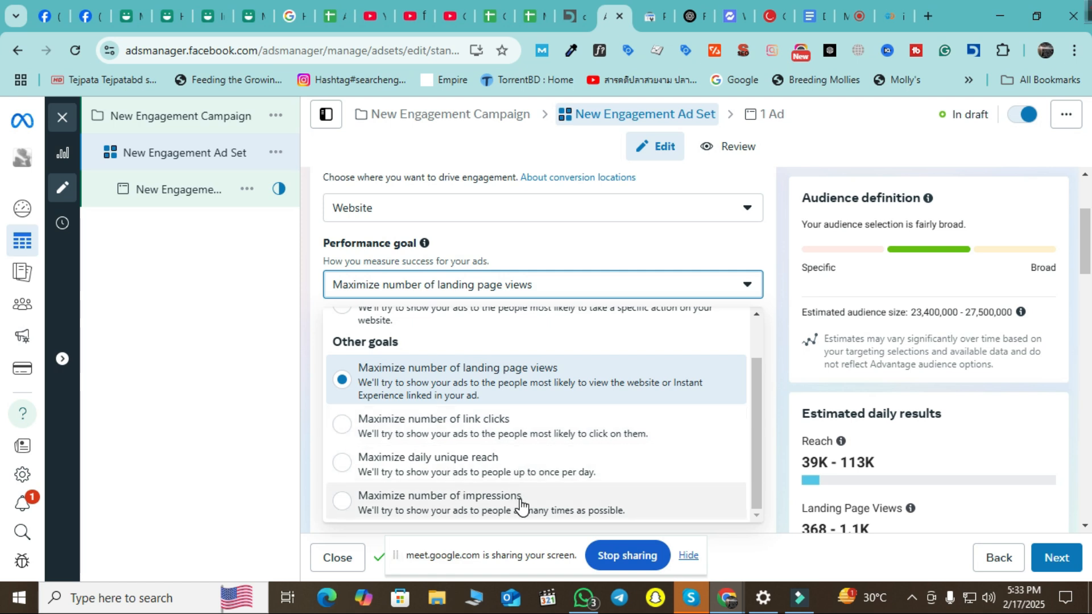
left_click(245, 441)
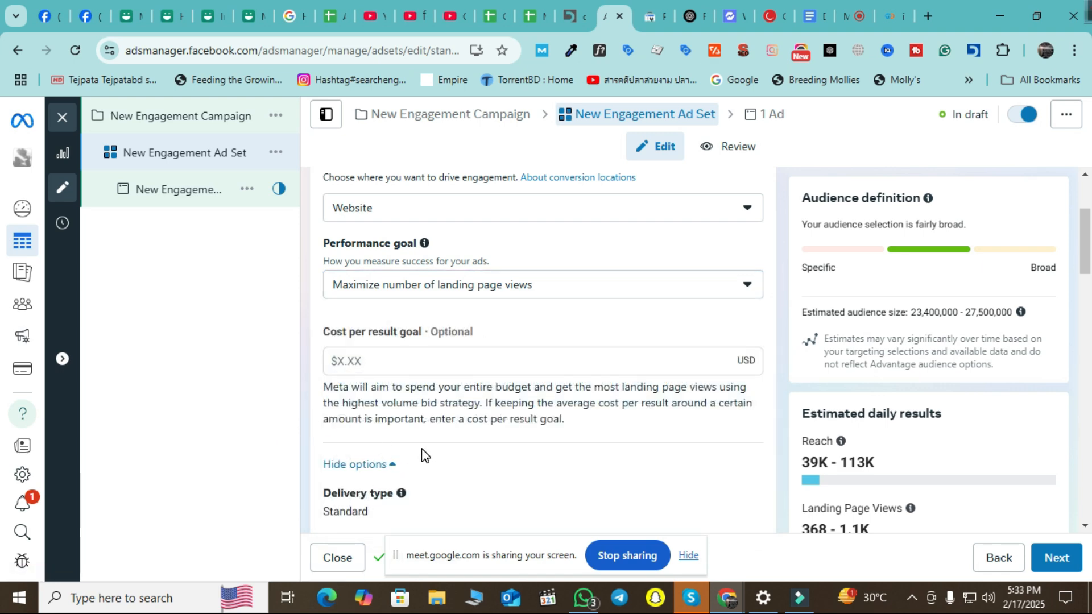
scroll(537, 324, "up", 1)
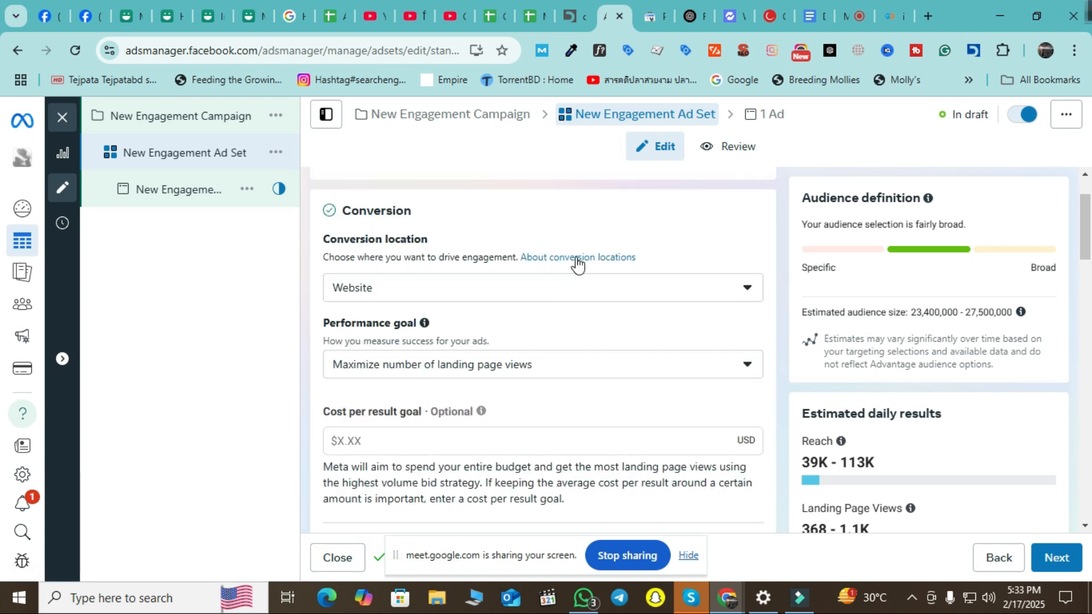
Set the conversion location to App, keeping Google Play as the mobile app store.
left_click(590, 292)
scroll(611, 393, "down", 1)
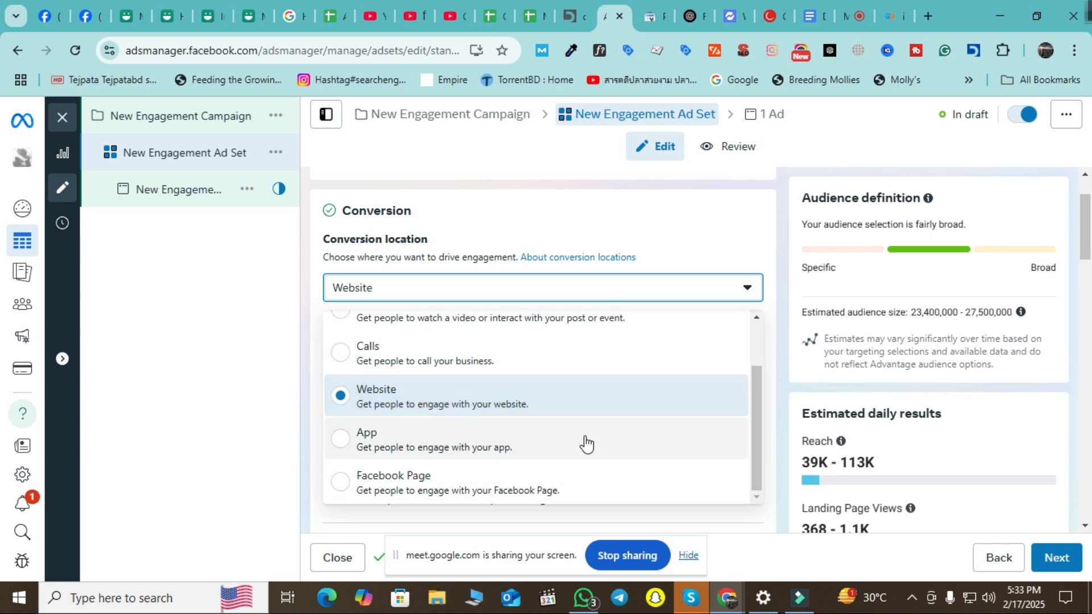
scroll(555, 477, "down", 3)
left_click(402, 296)
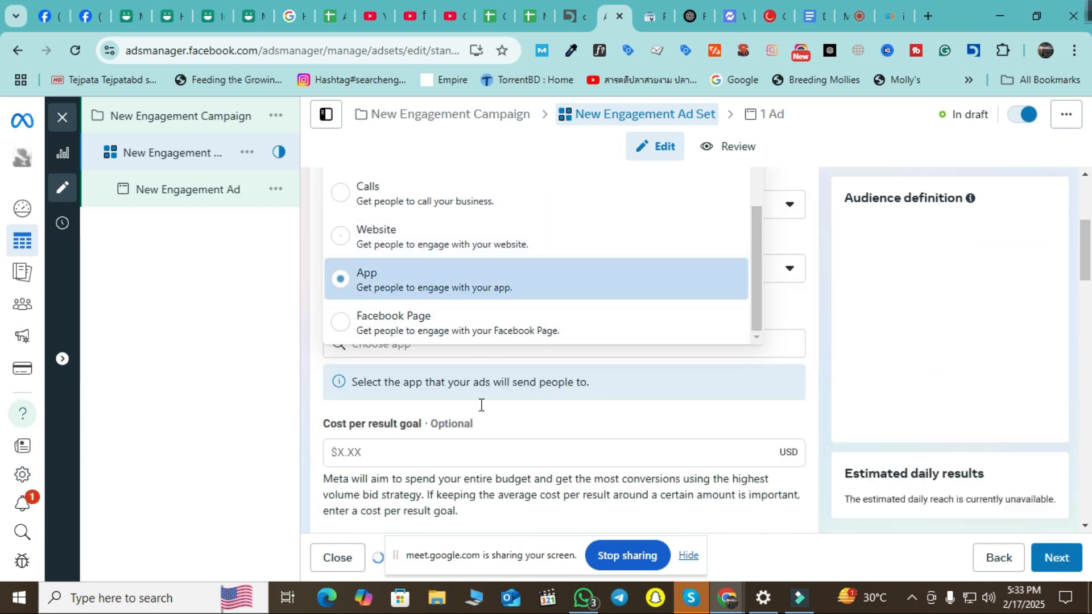
scroll(312, 441, "up", 2)
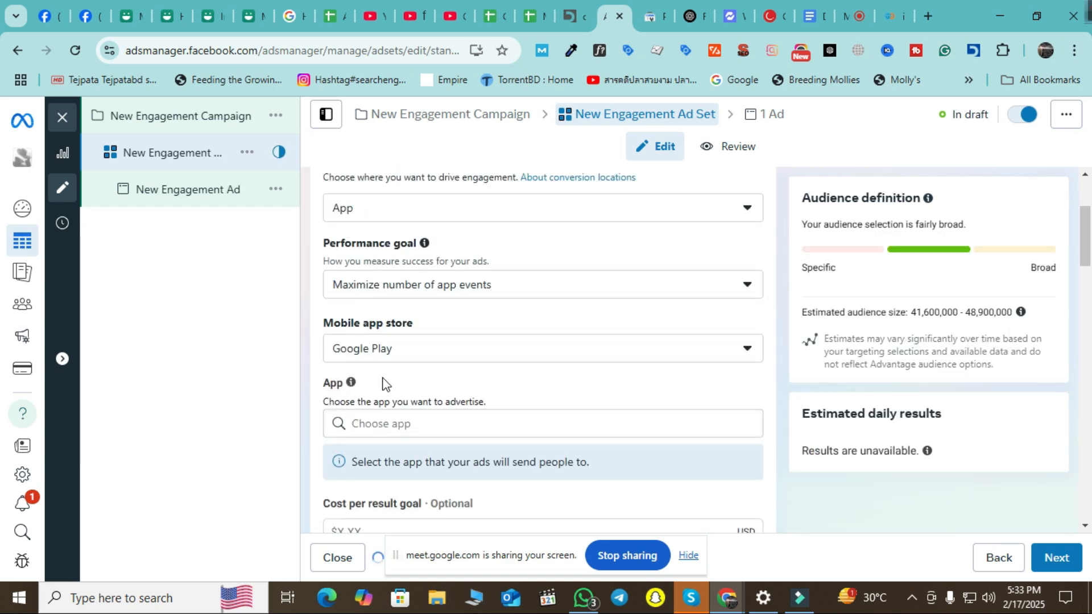
left_click(504, 349)
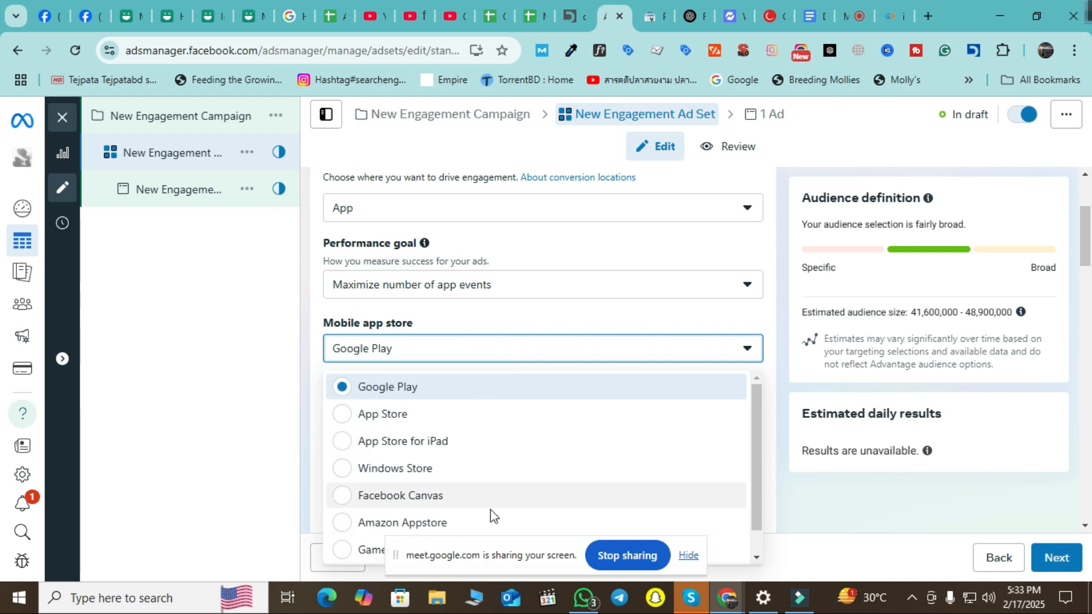
scroll(478, 500, "down", 1)
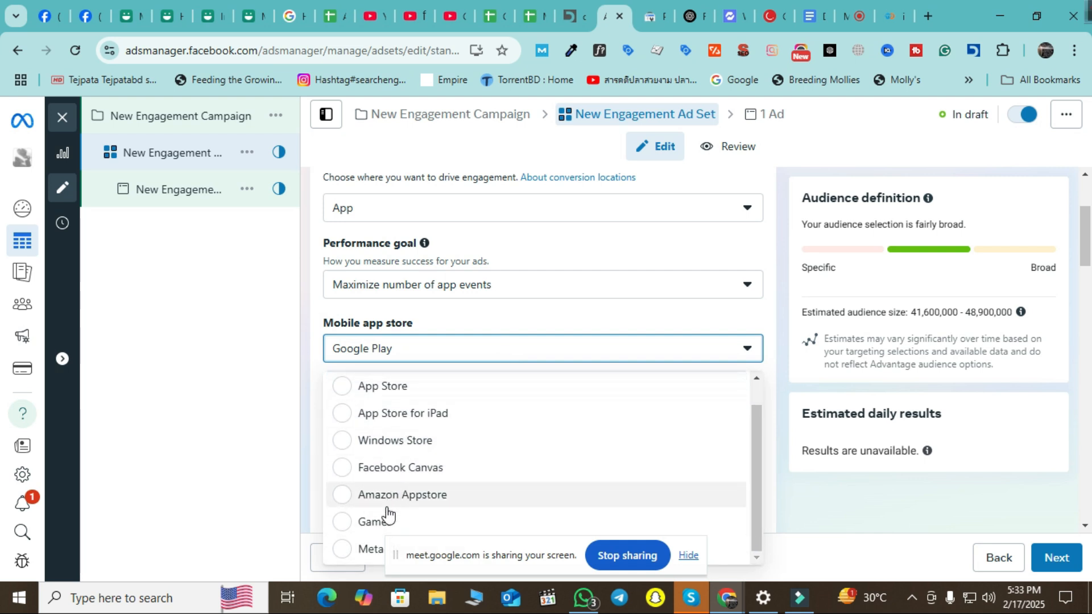
left_click(268, 402)
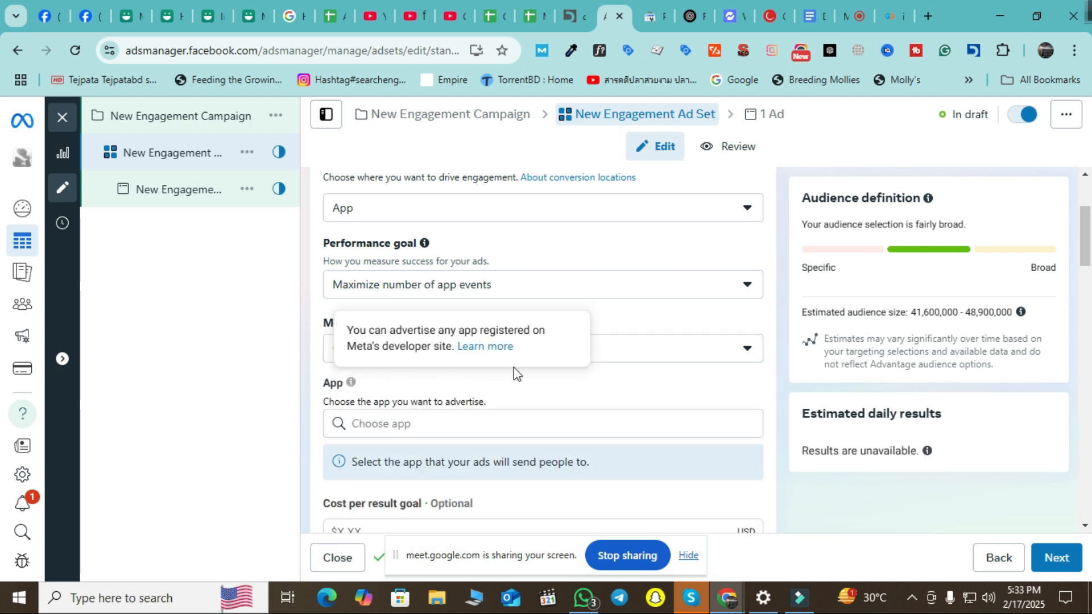
left_click(488, 417)
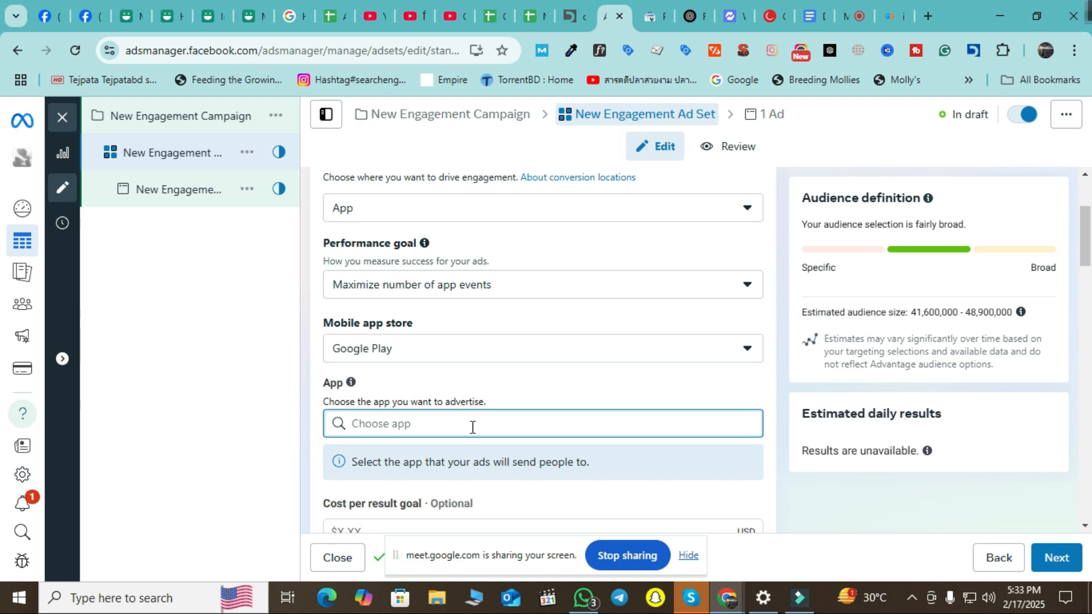
Try app searches for 'codeall of duty' and 'pubg', then clear the search box.
type("cod")
type("e")
type("all of")
type(" duty")
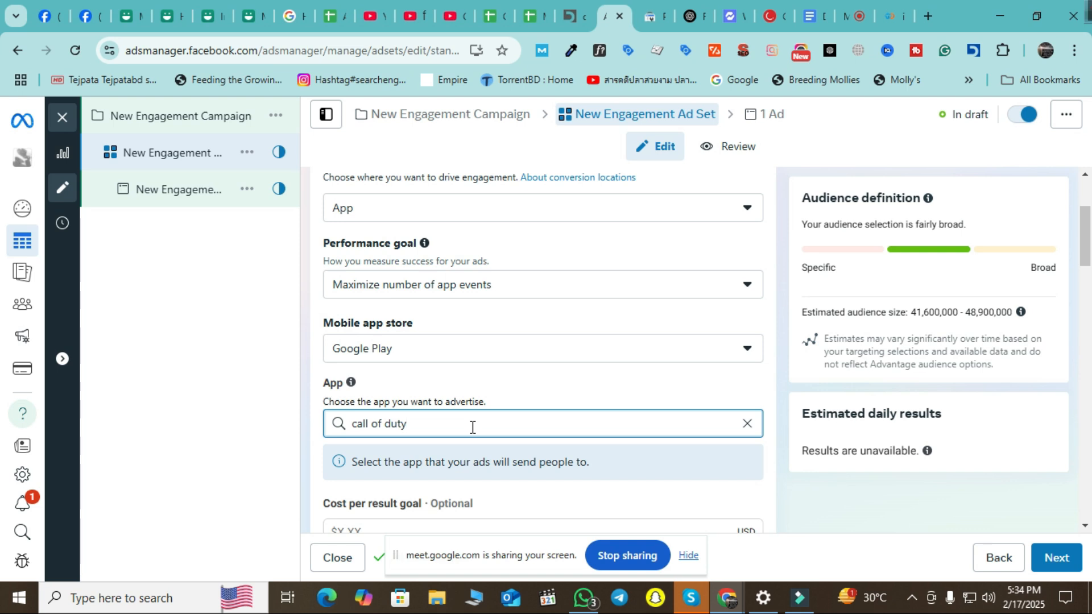
key("BackSpace")
key("BackSpace")
key("BackSpace")
key("BackSpace")
key("BackSpace")
key("BackSpace")
key("BackSpace")
key("BackSpace")
key("BackSpace")
key("BackSpace")
key("BackSpace")
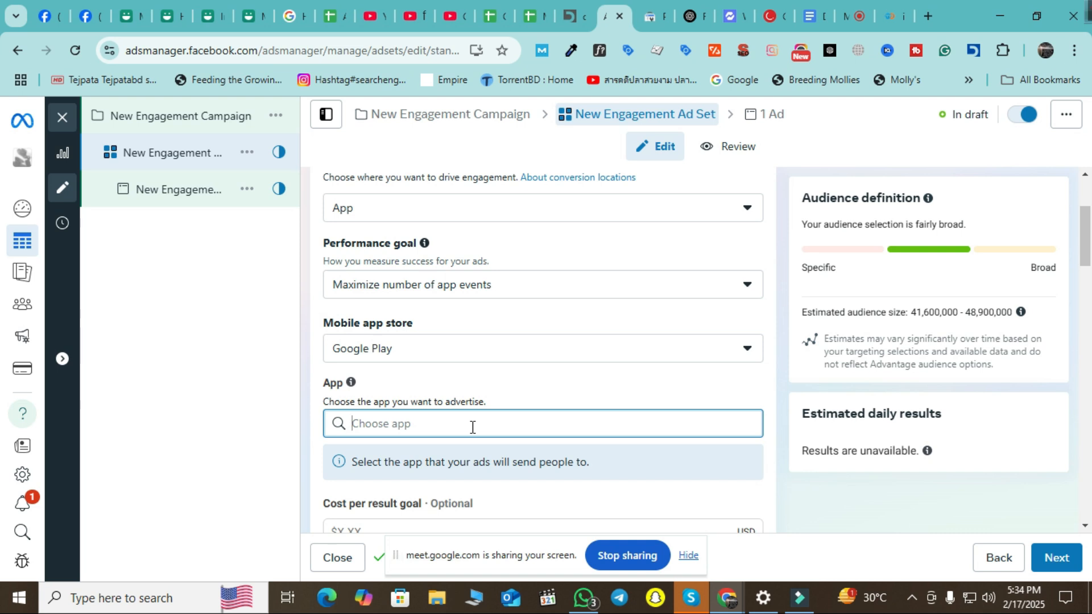
type("pubg")
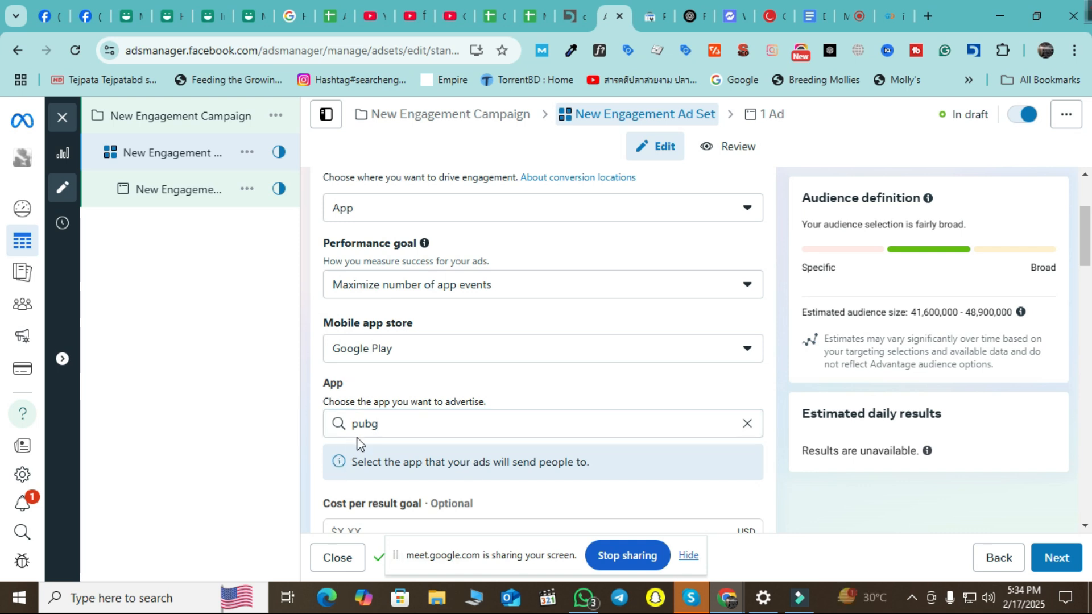
scroll(591, 401, "down", 3)
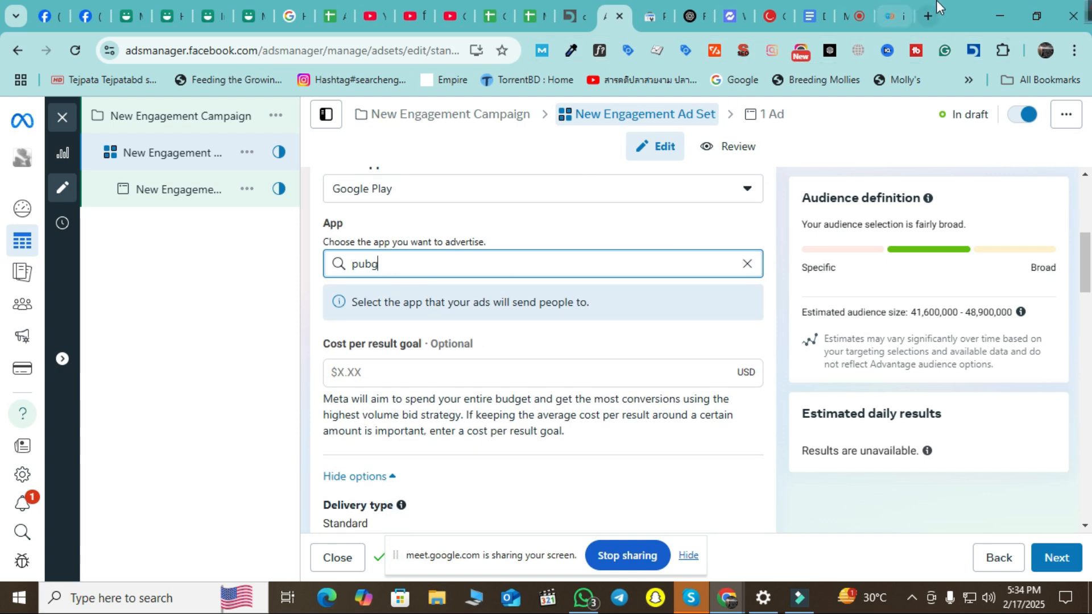
scroll(448, 334, "up", 1)
left_click_drag(408, 346, 292, 349)
key("BackSpace")
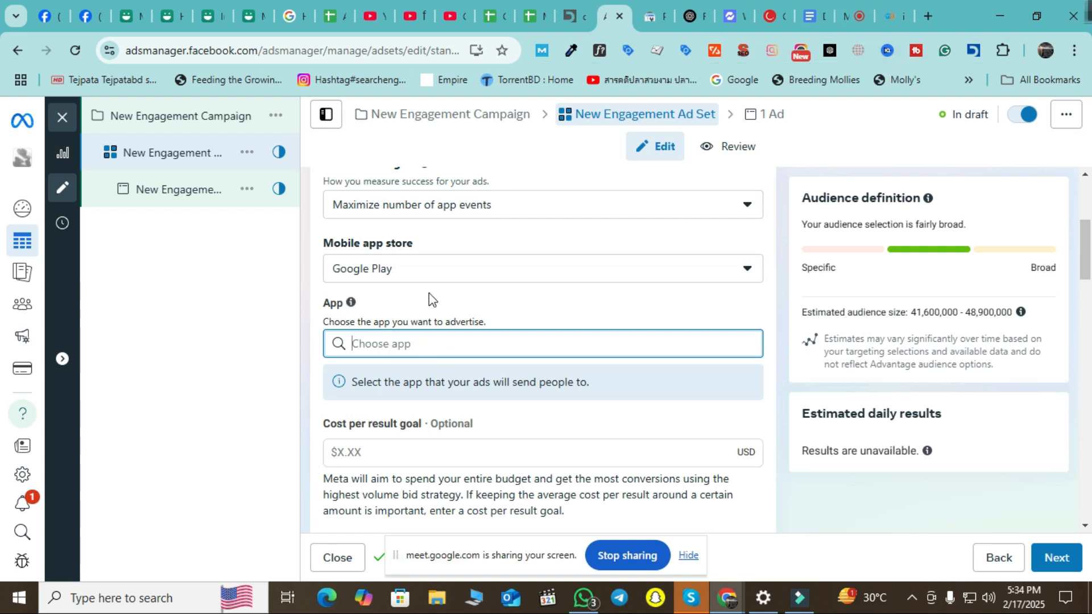
Change the mobile app store to Games, search for 'pubg', and open a new browser tab.
left_click(434, 276)
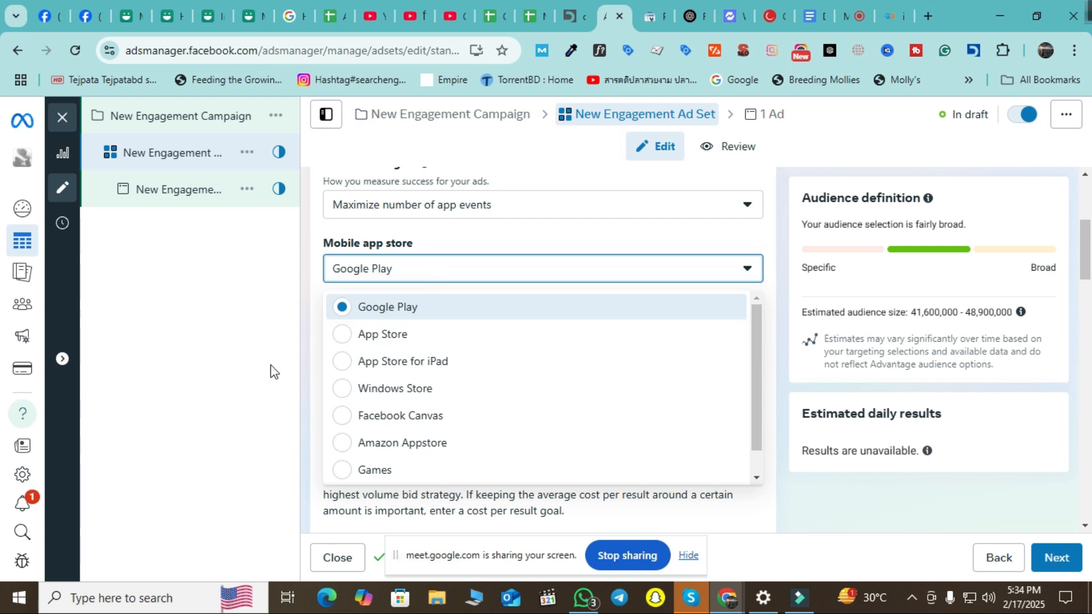
left_click(239, 377)
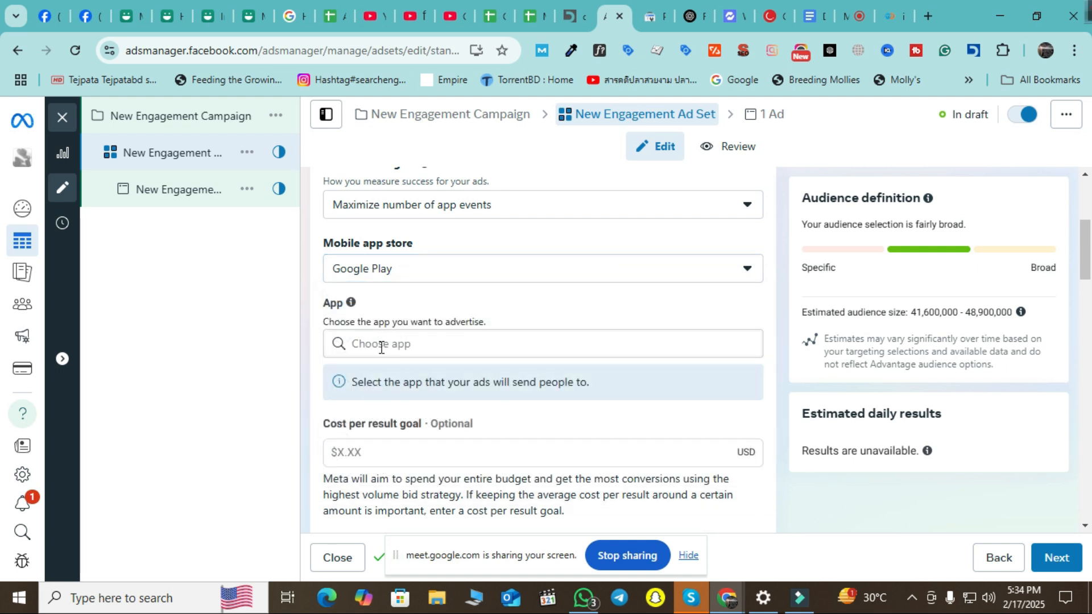
left_click(430, 268)
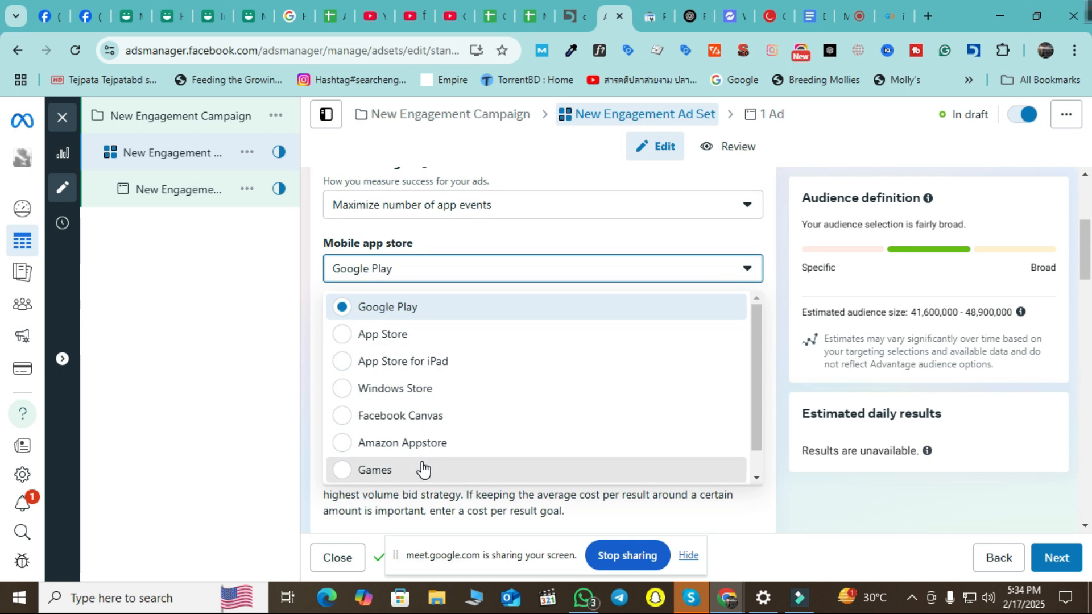
left_click(424, 468)
left_click(384, 336)
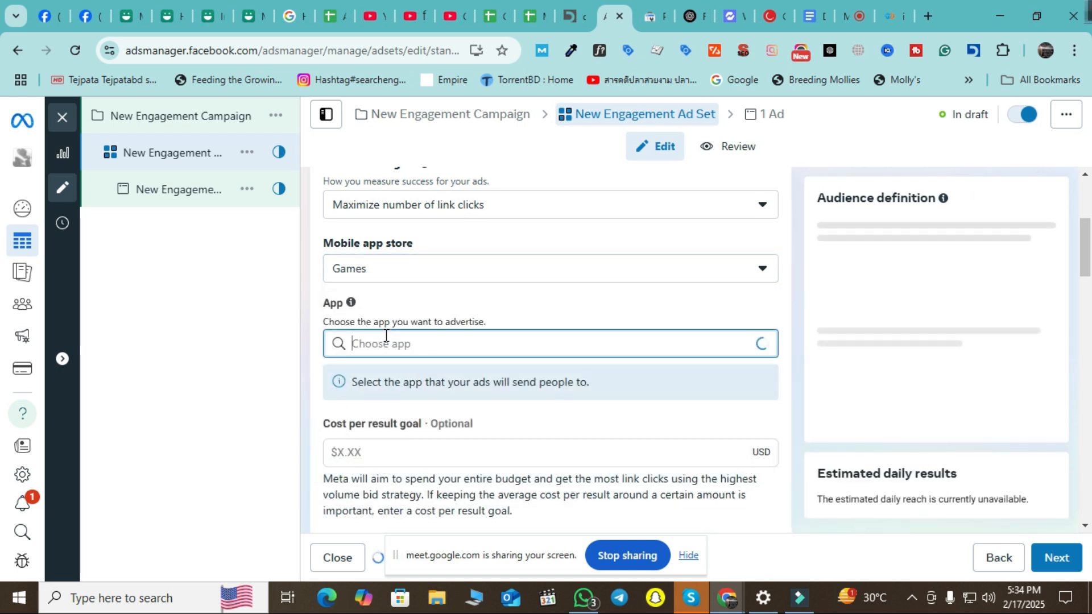
type("p")
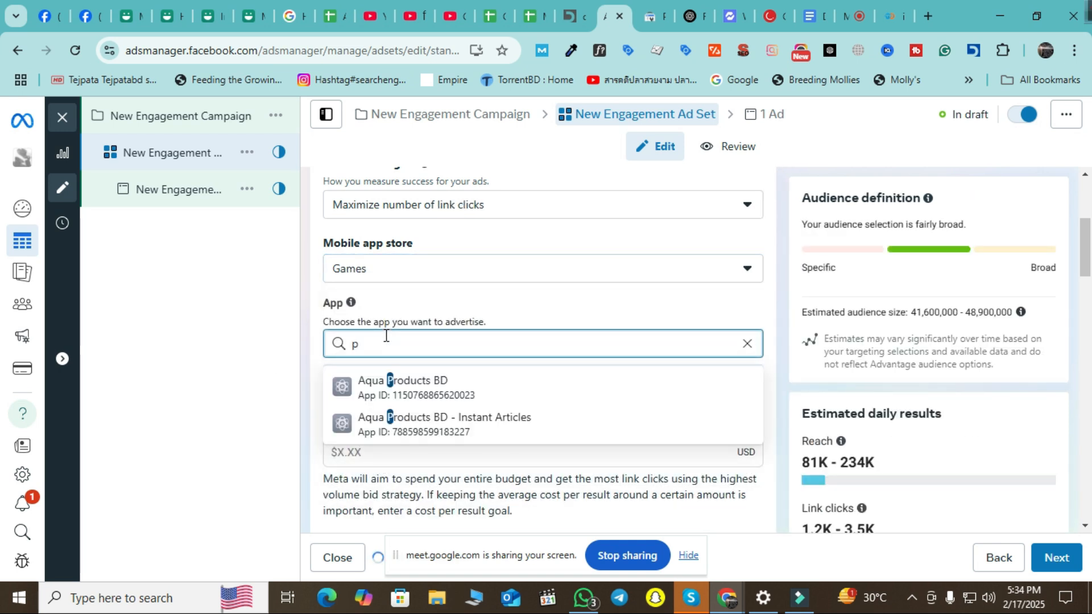
type("ubg")
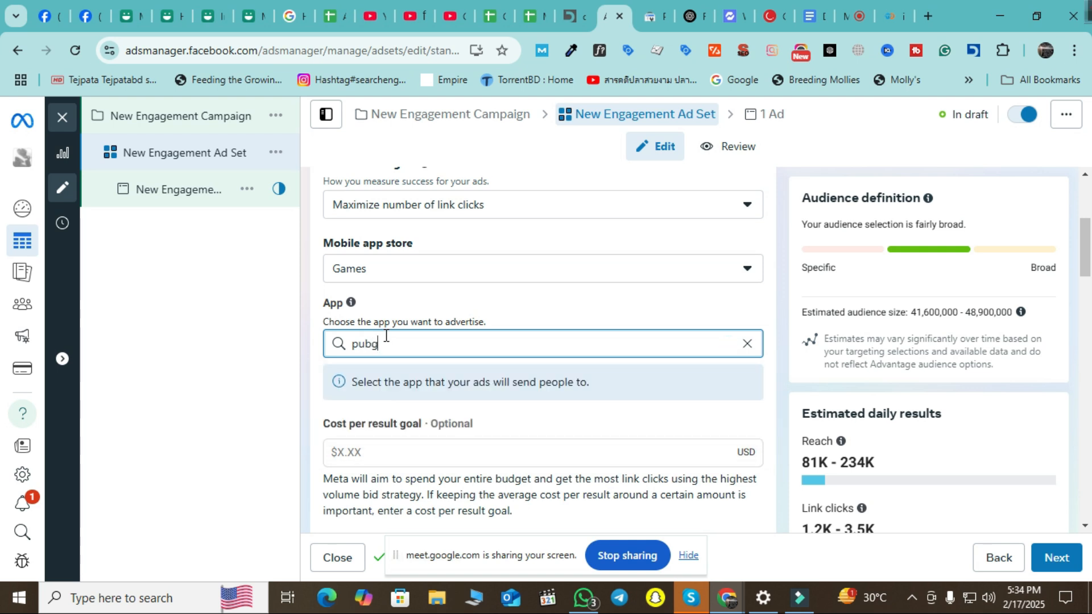
left_click_drag(419, 341, 306, 357)
left_click(925, 5)
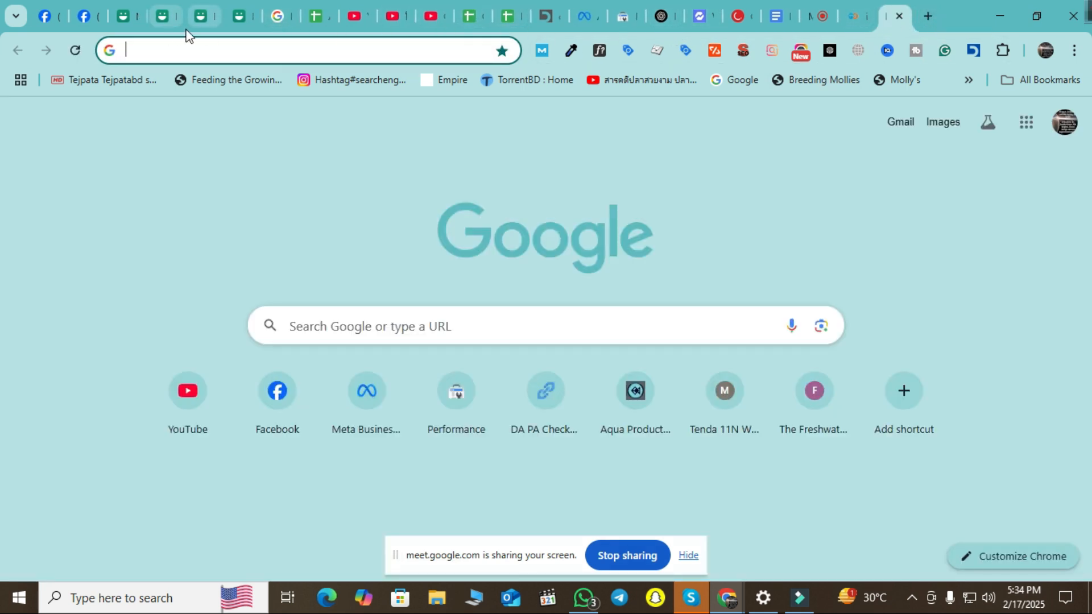
Return to Ads Manager and scroll through the ad set form.
left_click(578, 15)
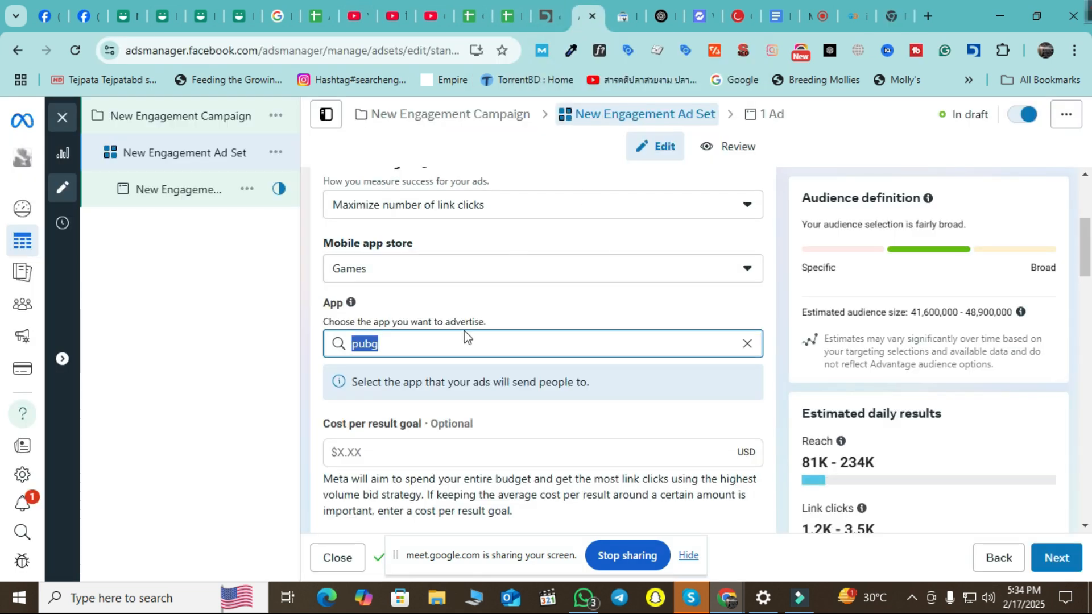
scroll(397, 382, "down", 2)
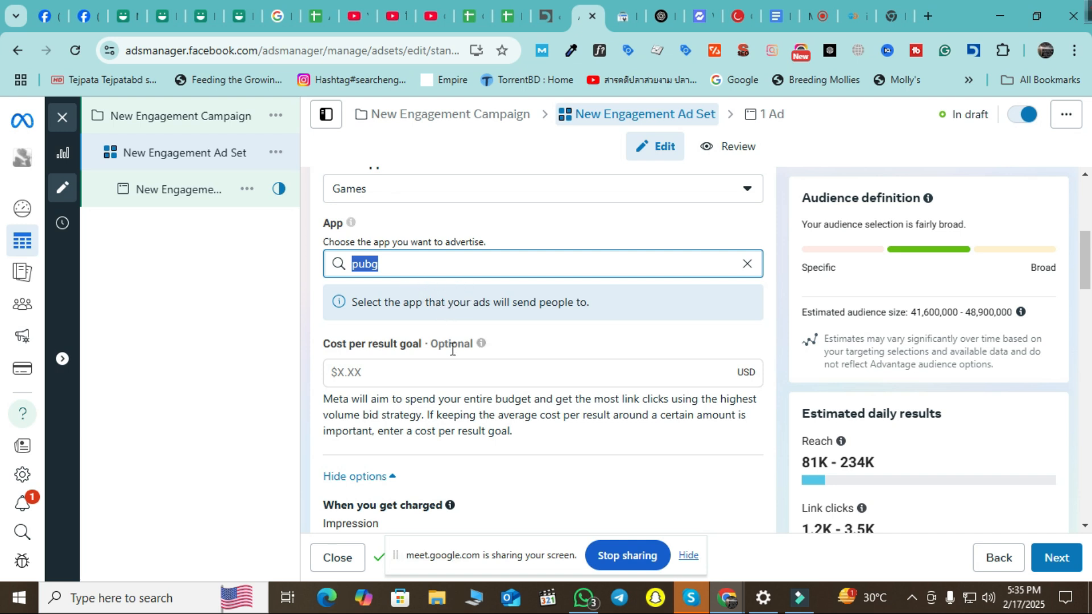
scroll(451, 361, "down", 2)
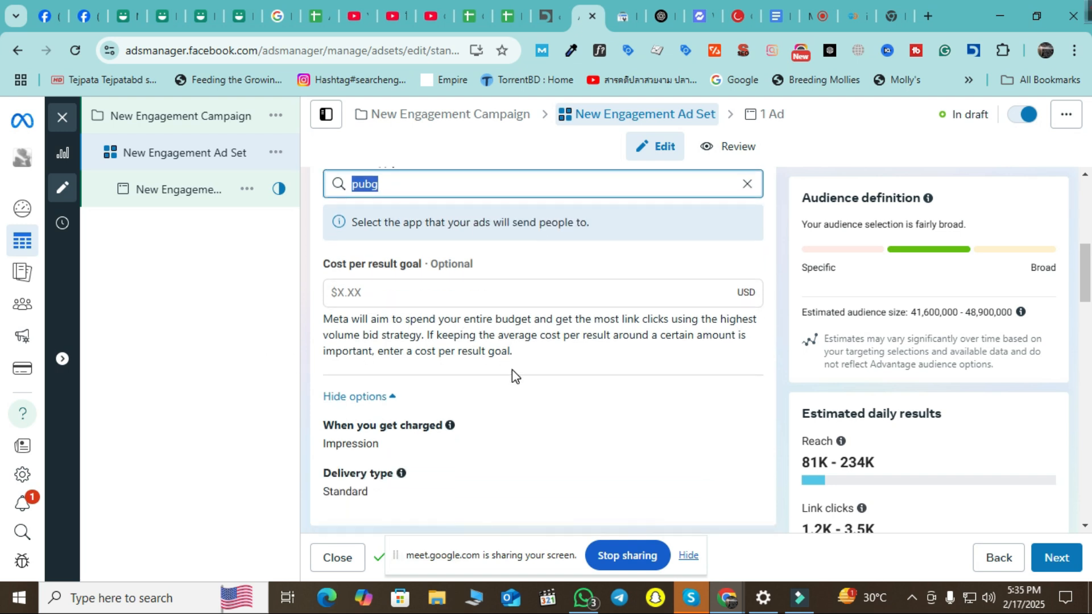
scroll(529, 361, "up", 3)
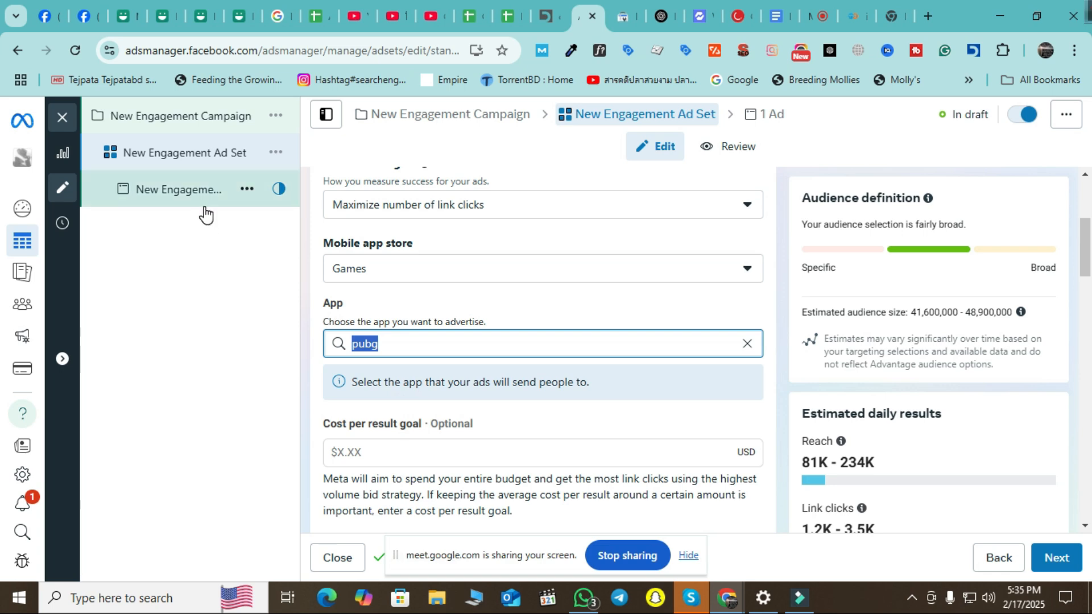
Open the New Engagement Ad and scroll past Creative source and Format to its App Destination.
left_click(161, 191)
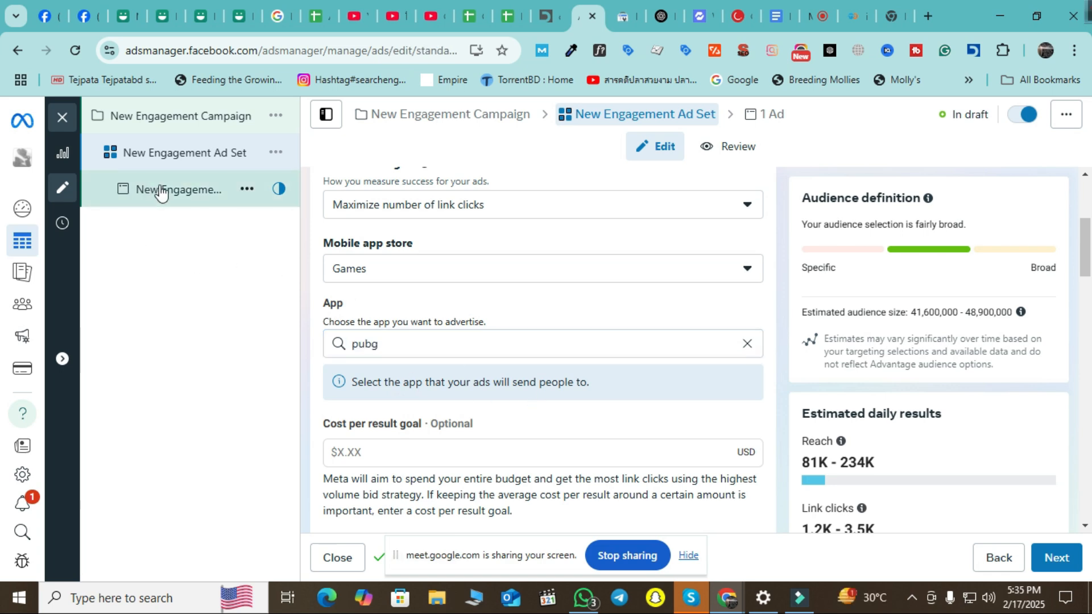
scroll(558, 362, "down", 10)
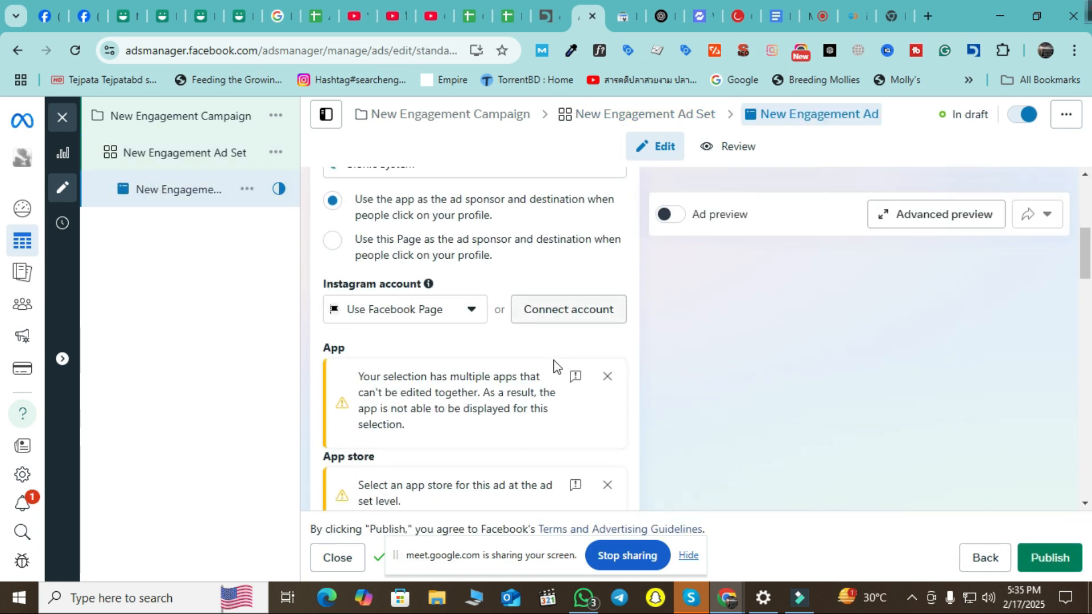
scroll(555, 363, "up", 5)
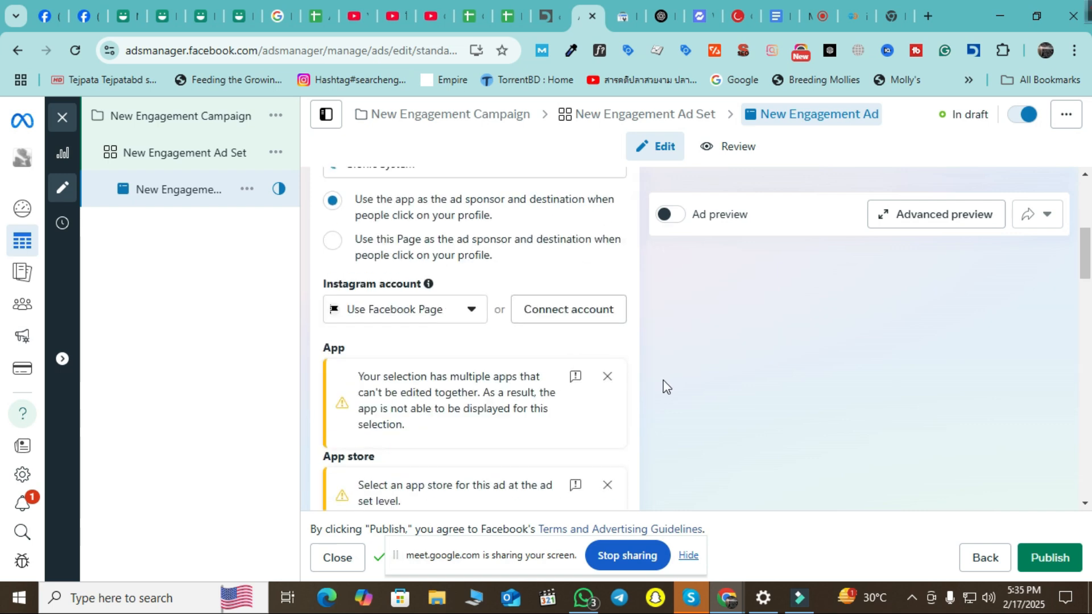
scroll(662, 384, "down", 5)
scroll(578, 401, "up", 4)
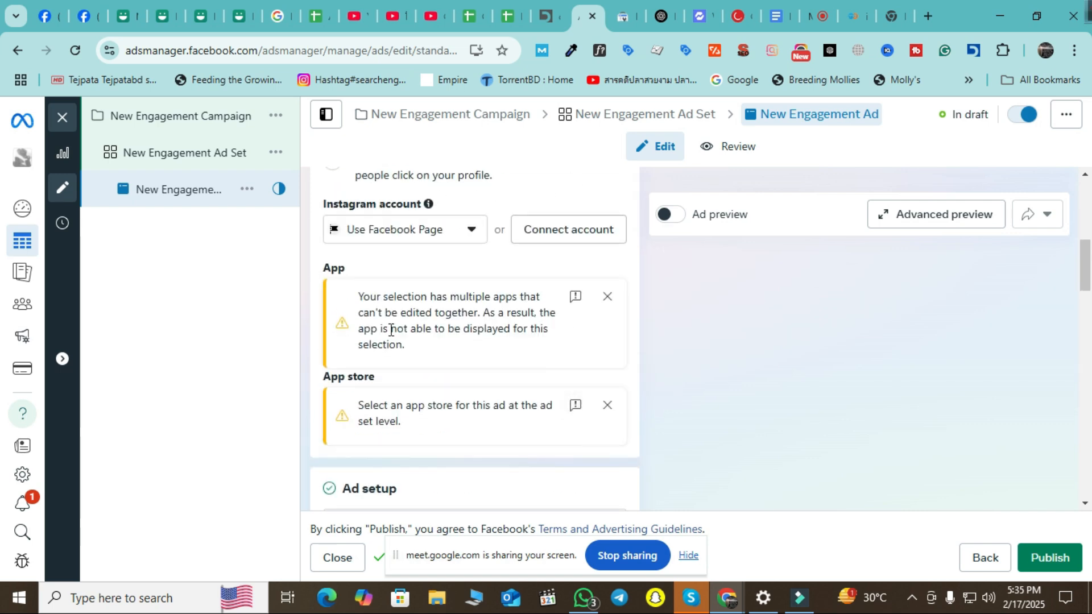
scroll(372, 370, "up", 3)
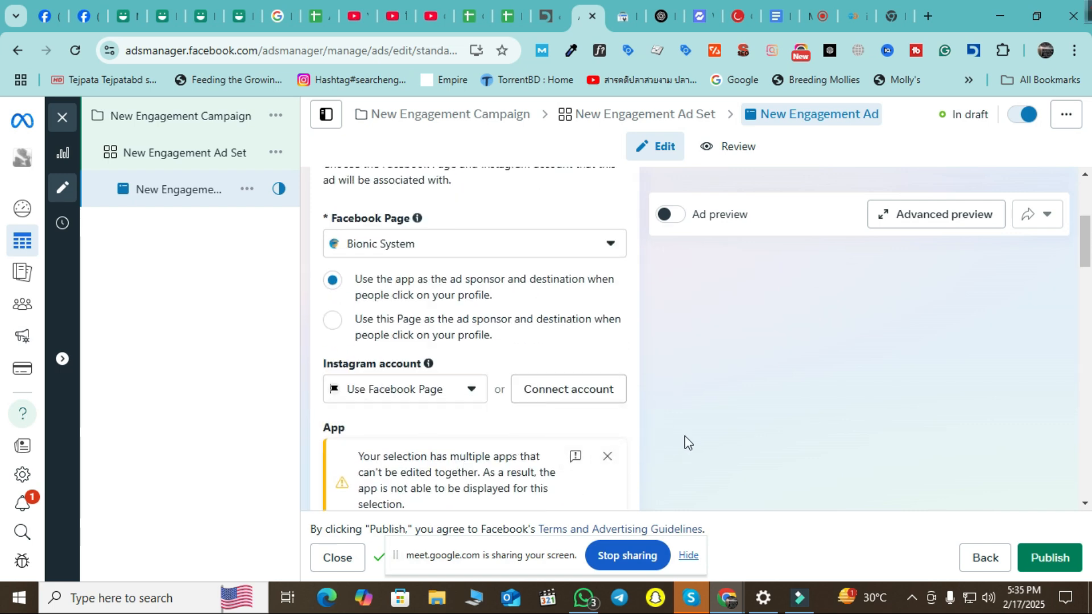
scroll(391, 359, "down", 3)
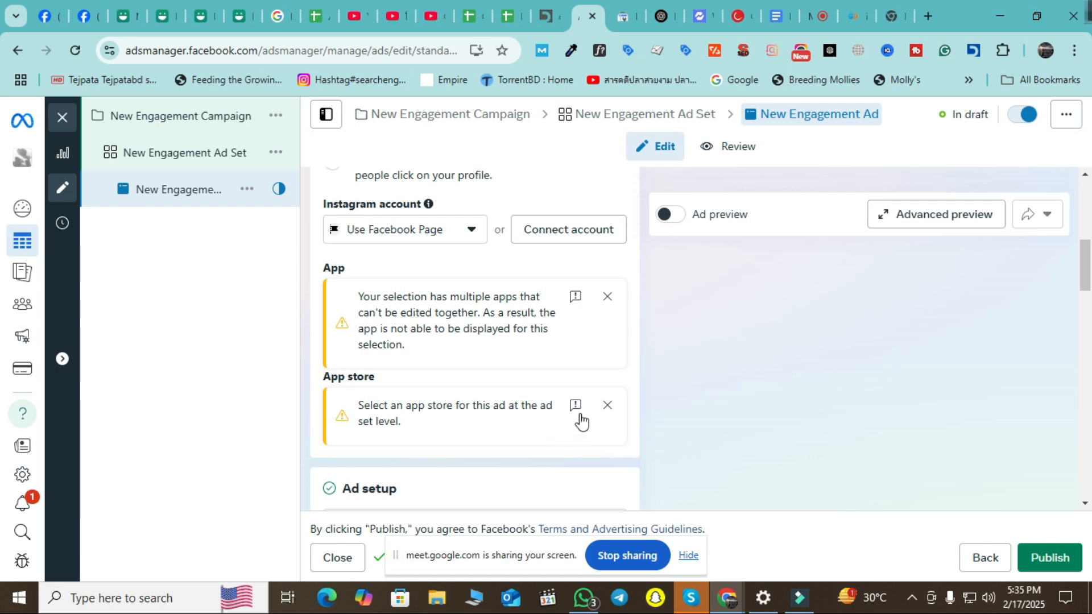
scroll(577, 424, "down", 4)
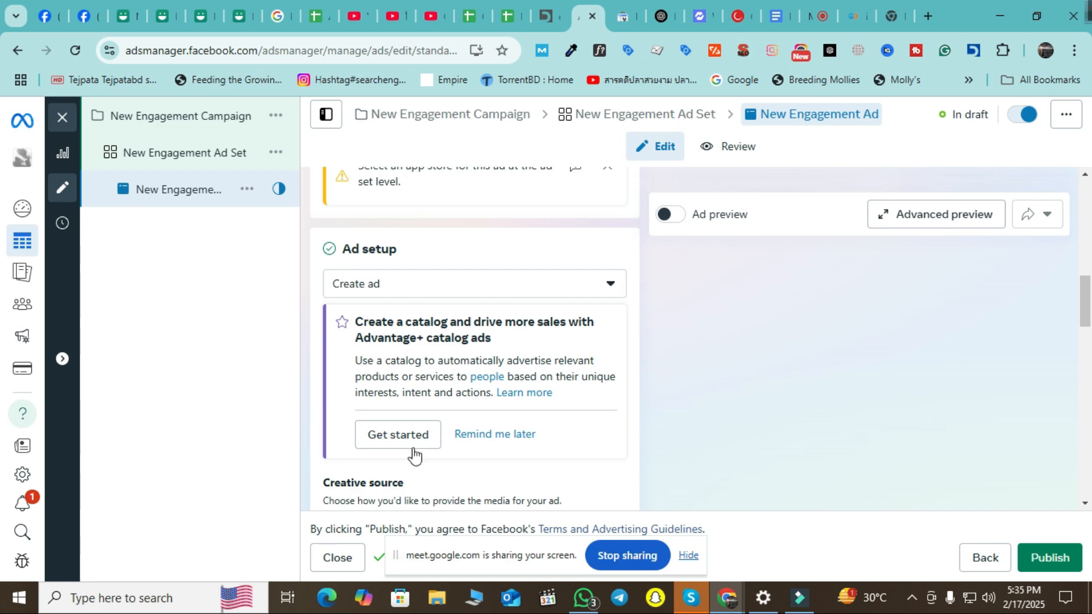
scroll(575, 432, "down", 3)
scroll(580, 414, "up", 2)
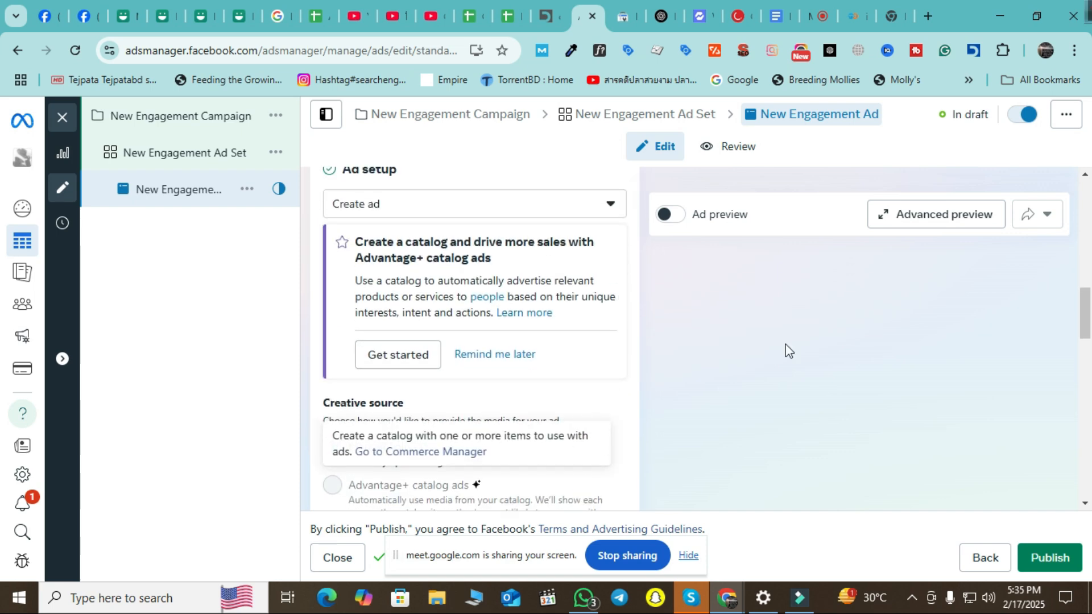
scroll(380, 392, "up", 3)
scroll(574, 392, "down", 6)
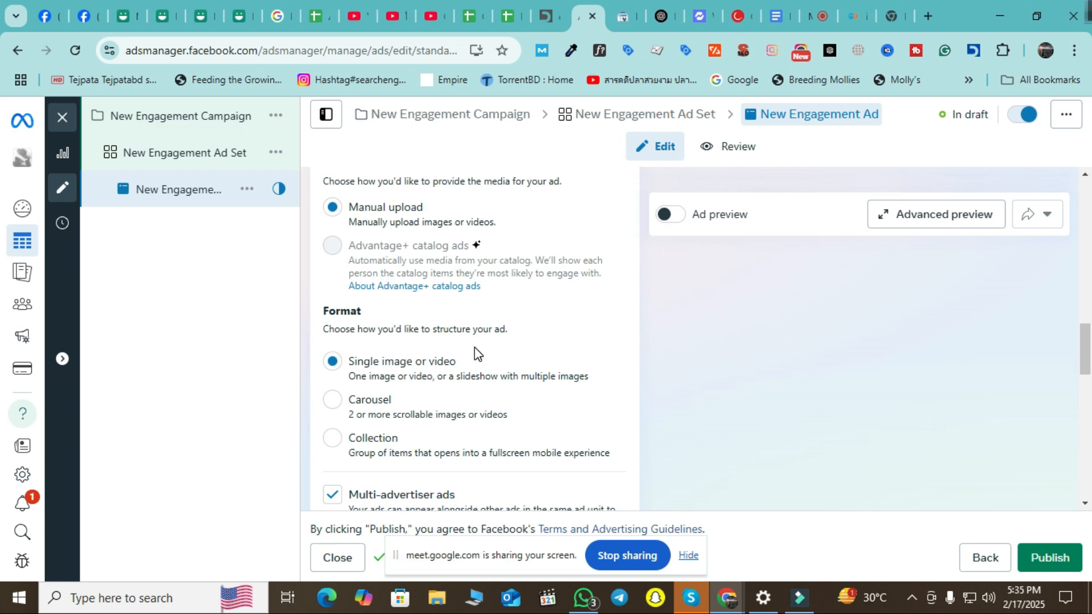
scroll(475, 353, "down", 8)
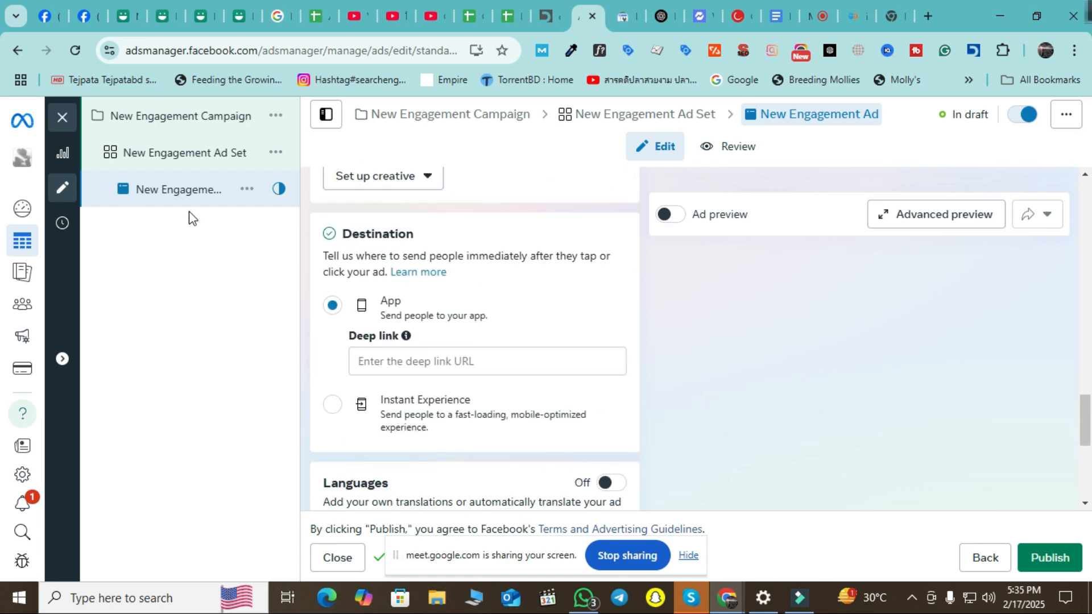
left_click(423, 360)
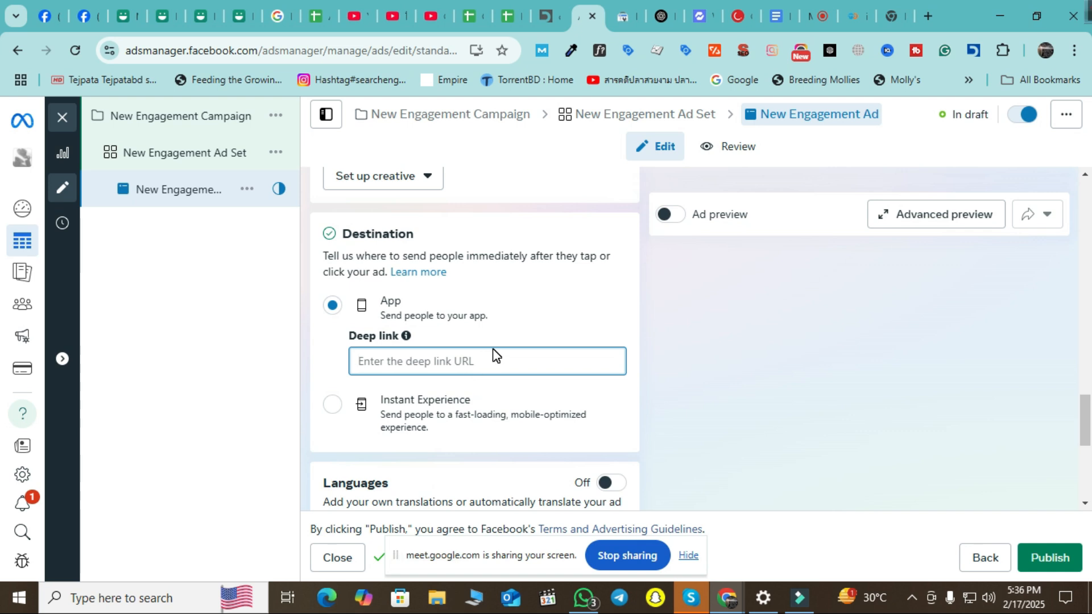
mouse_move(407, 337)
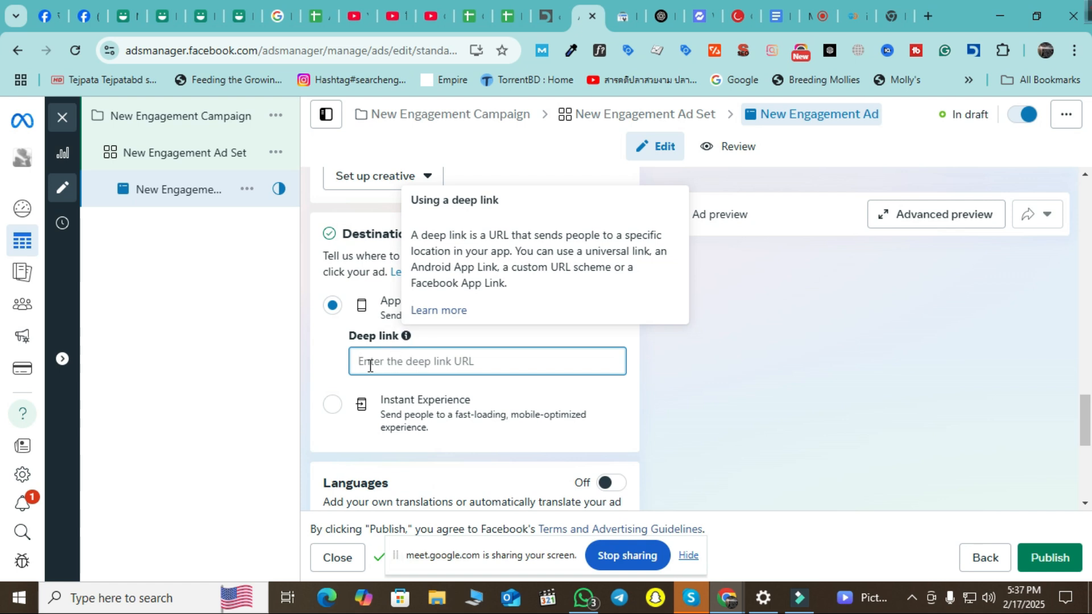
left_click(275, 376)
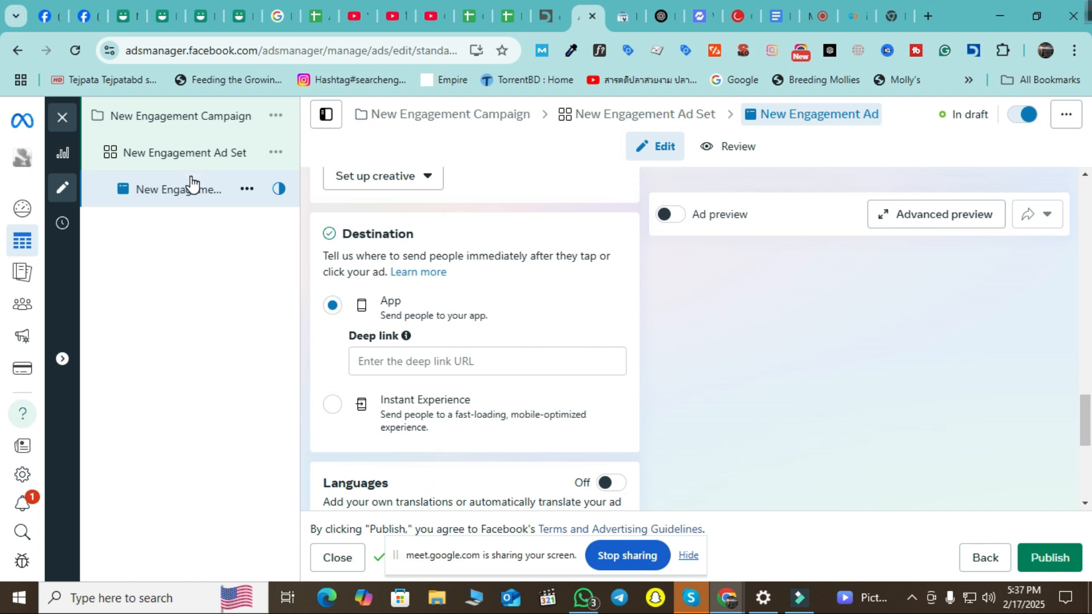
scroll(375, 380, "down", 3)
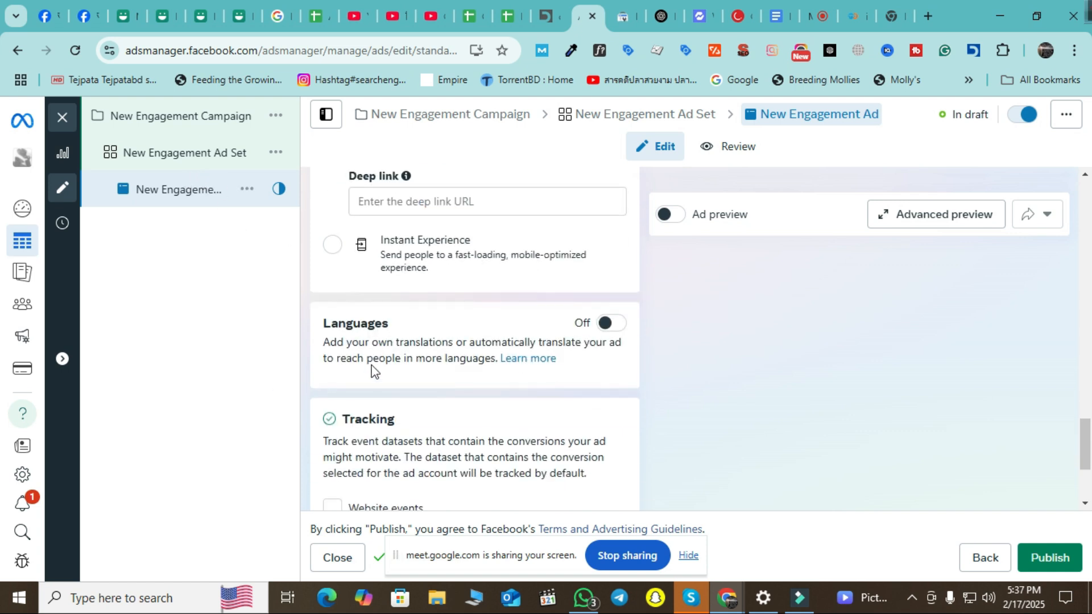
In the New Engagement Ad Set, set the conversion location to Facebook Page.
left_click(187, 166)
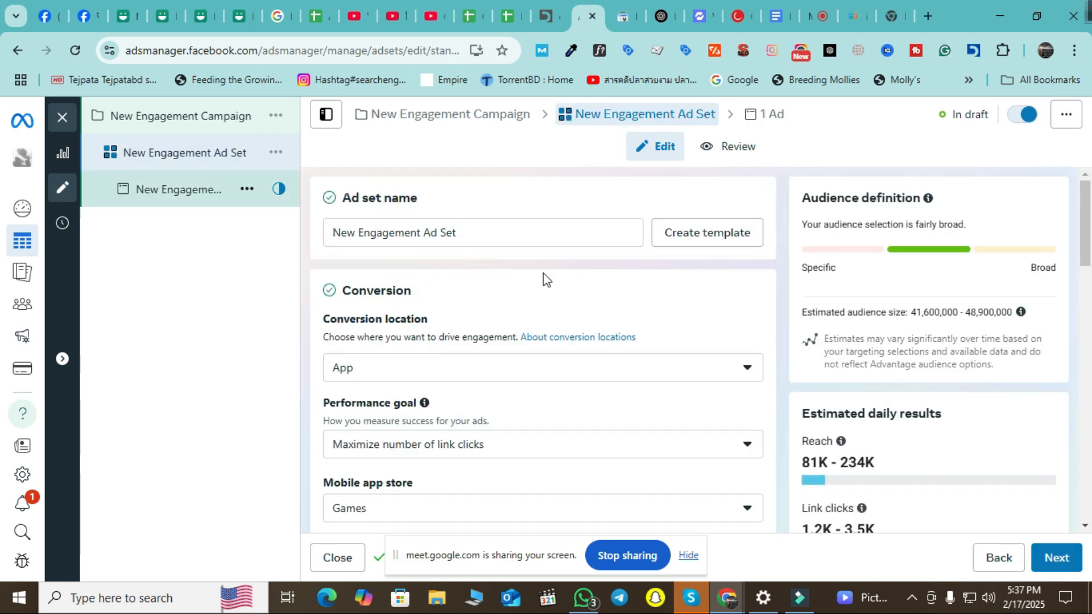
scroll(620, 301, "down", 5)
scroll(640, 350, "up", 5)
left_click(668, 369)
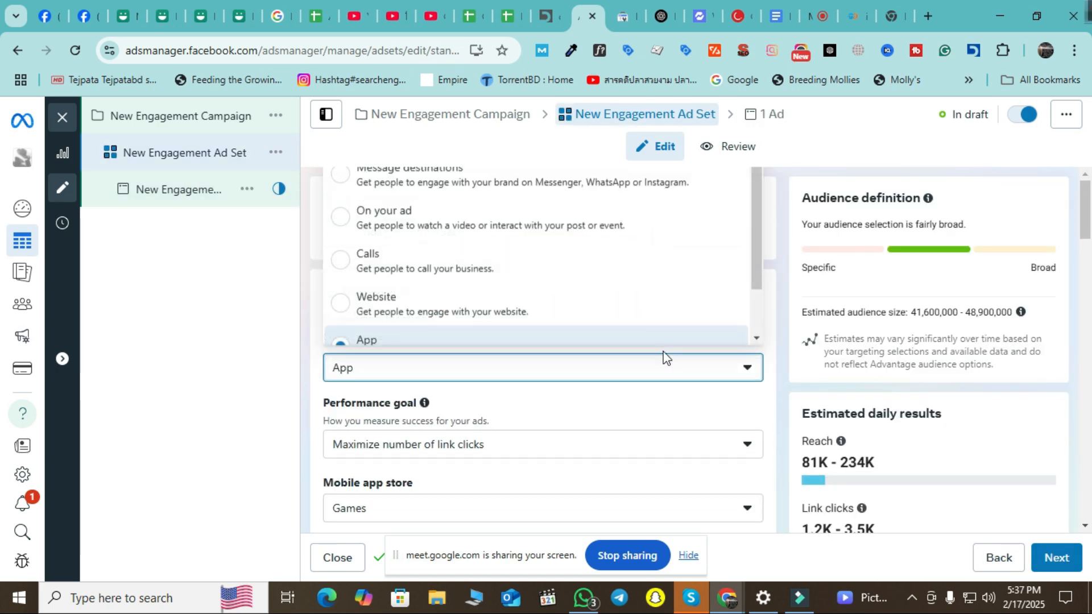
scroll(639, 286, "down", 2)
left_click(543, 335)
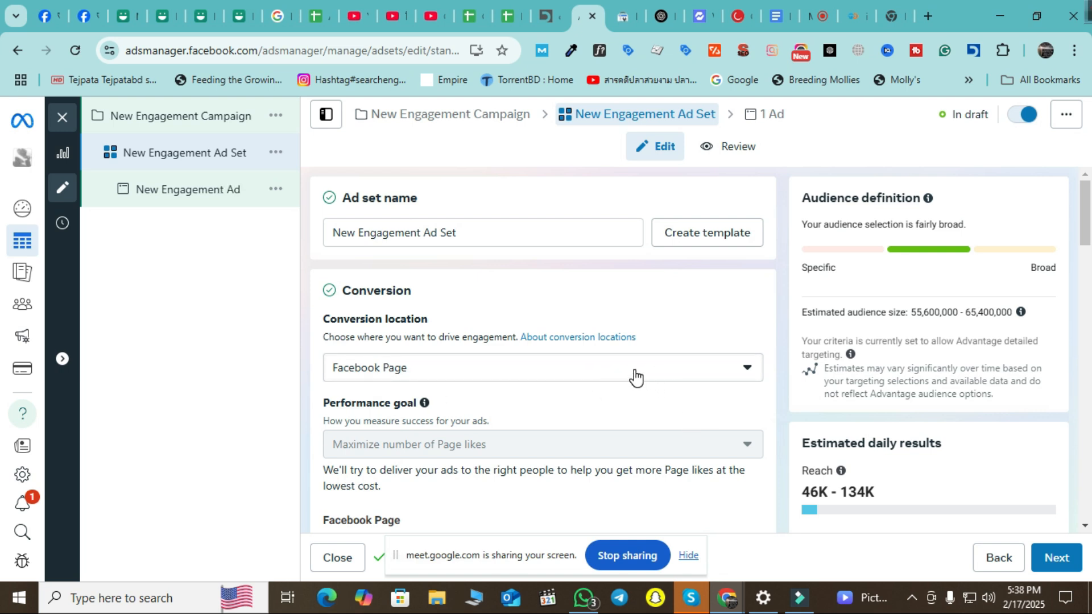
Choose the DeZire Page as the Facebook Page to promote.
scroll(634, 378, "down", 3)
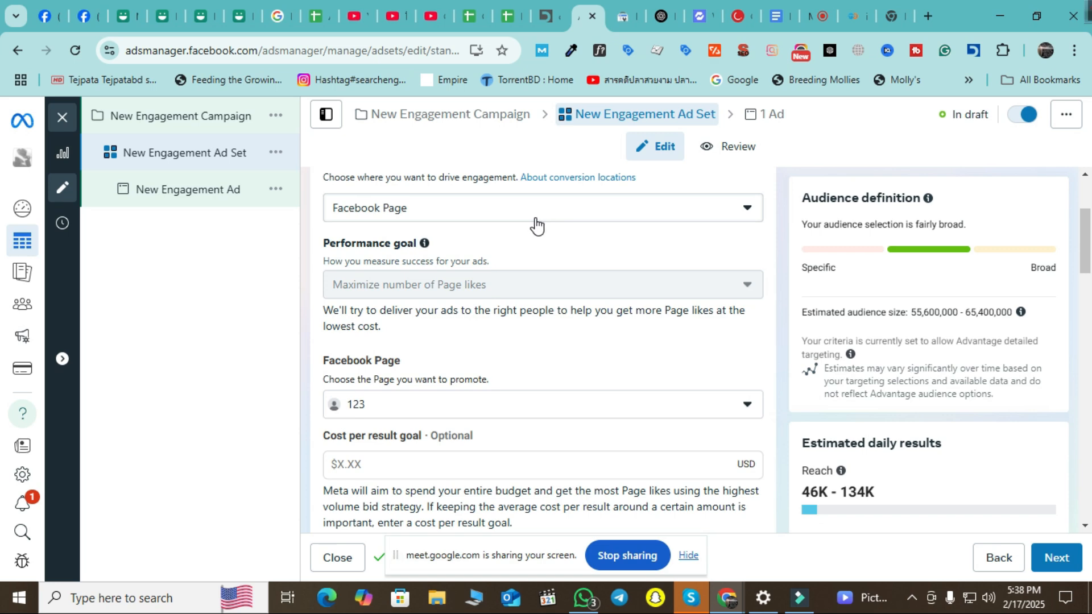
left_click(555, 408)
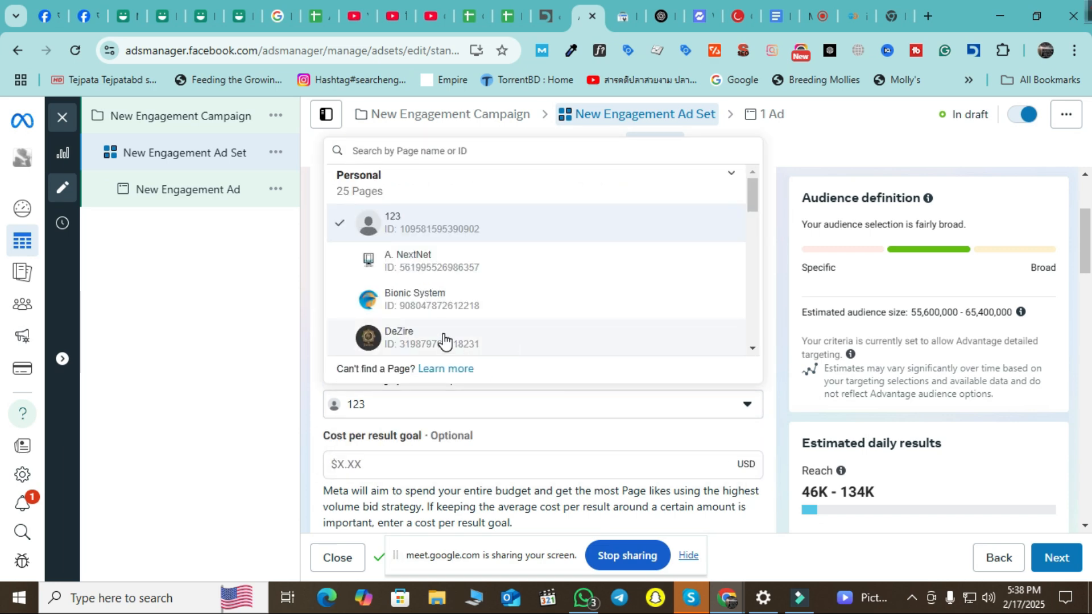
left_click(442, 339)
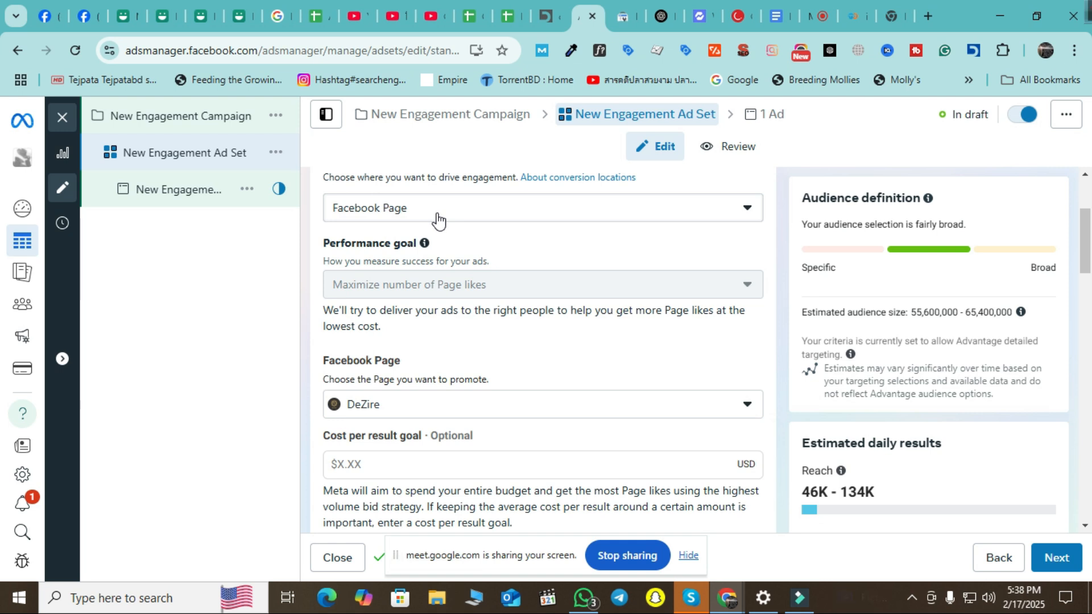
scroll(458, 373, "down", 3)
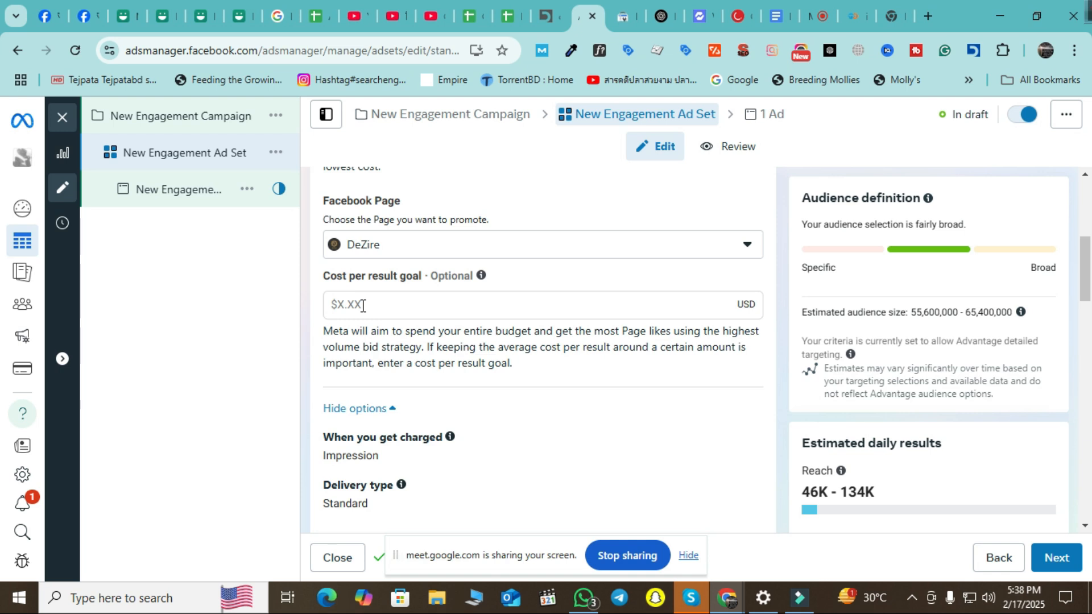
mouse_move(481, 279)
left_click(447, 297)
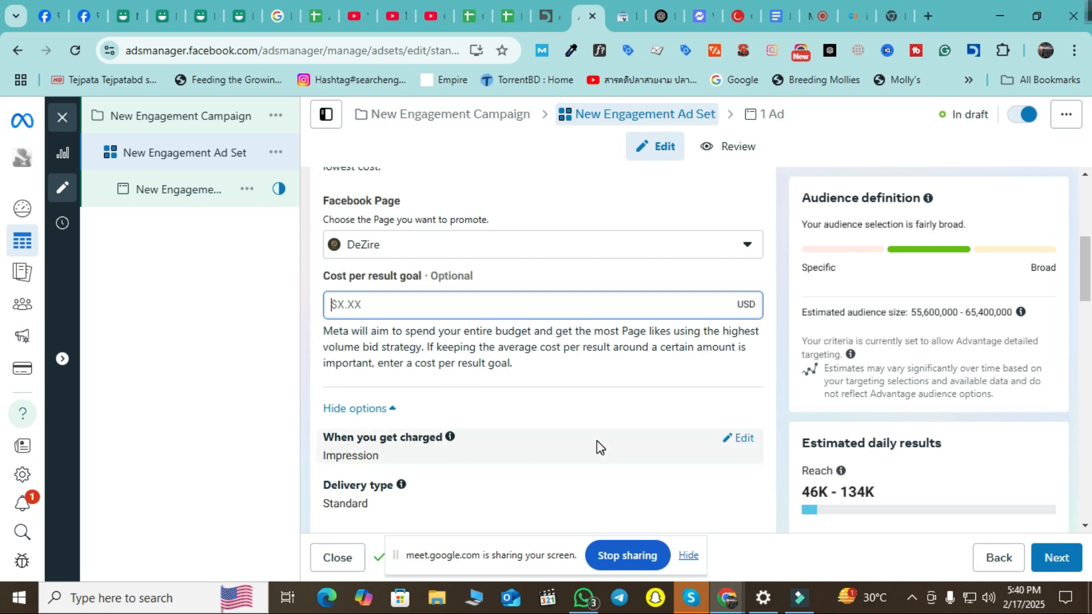
scroll(586, 411, "down", 10)
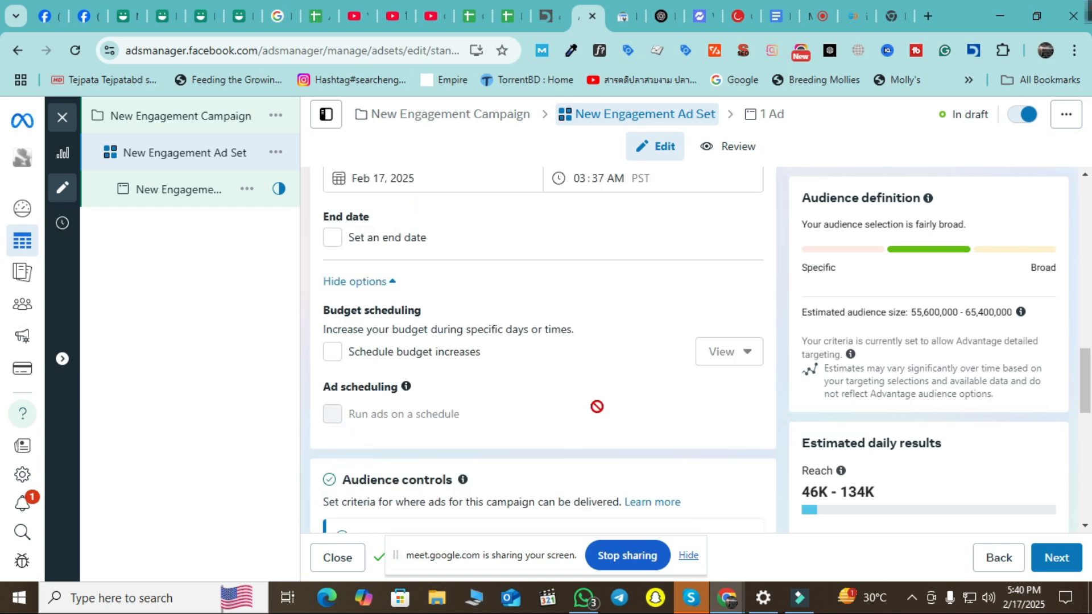
scroll(588, 413, "up", 6)
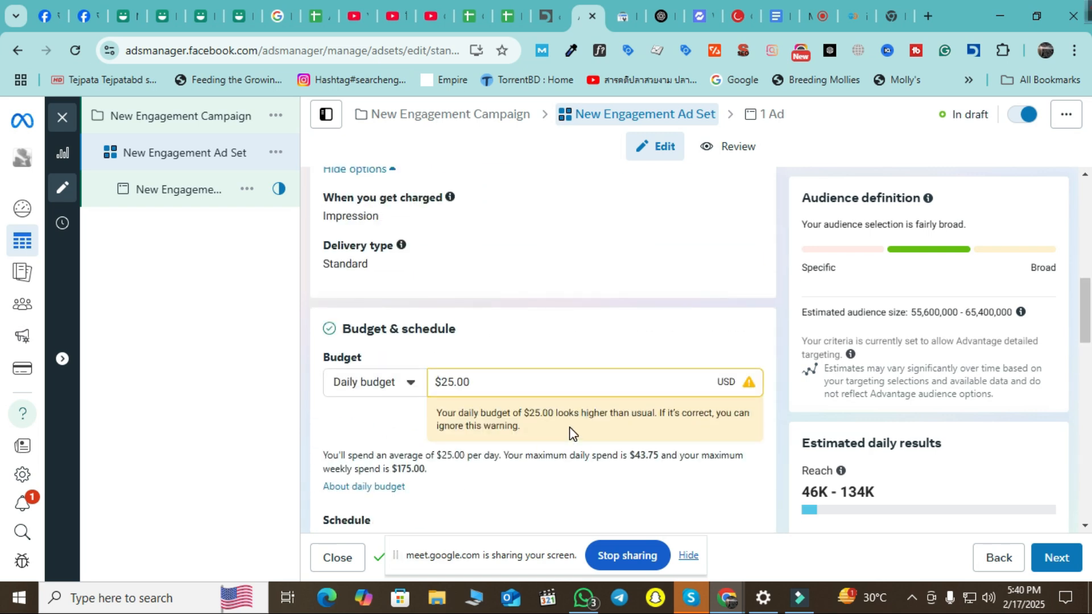
scroll(579, 419, "up", 4)
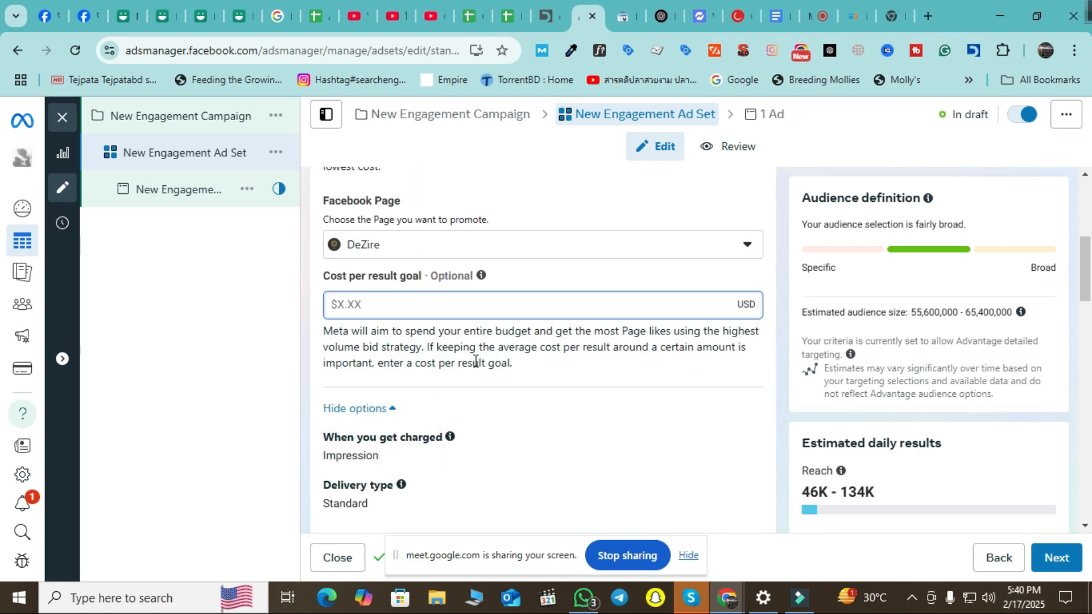
scroll(449, 377, "down", 3)
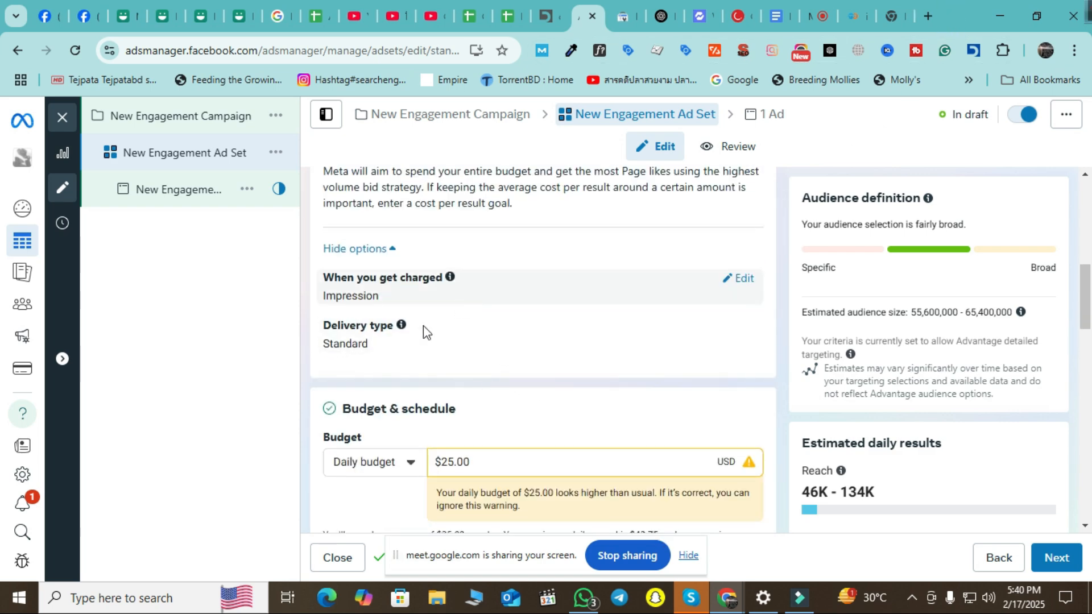
scroll(494, 353, "up", 1)
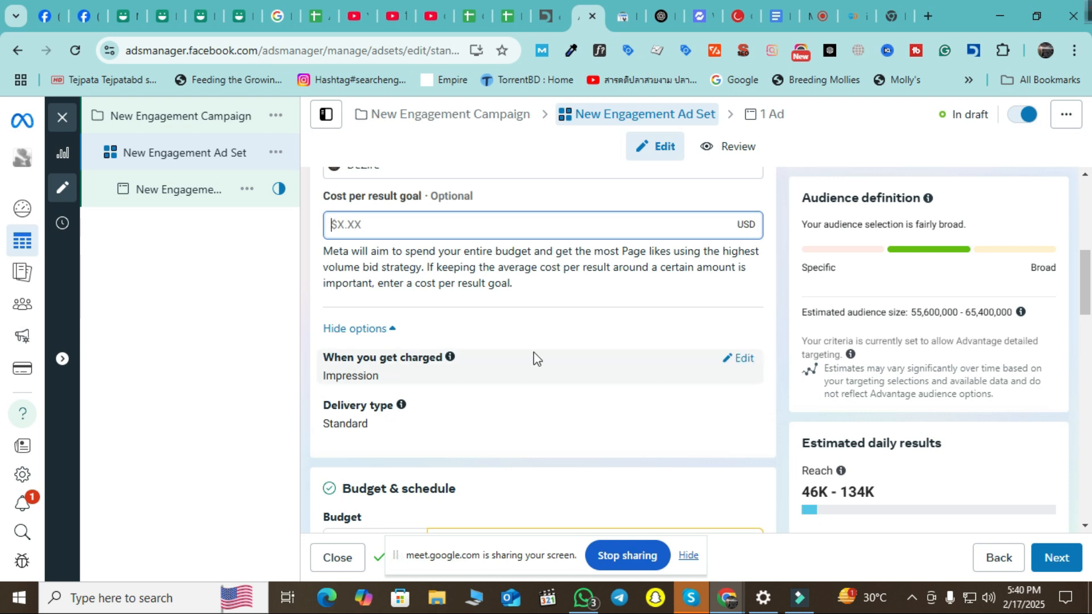
left_click(742, 360)
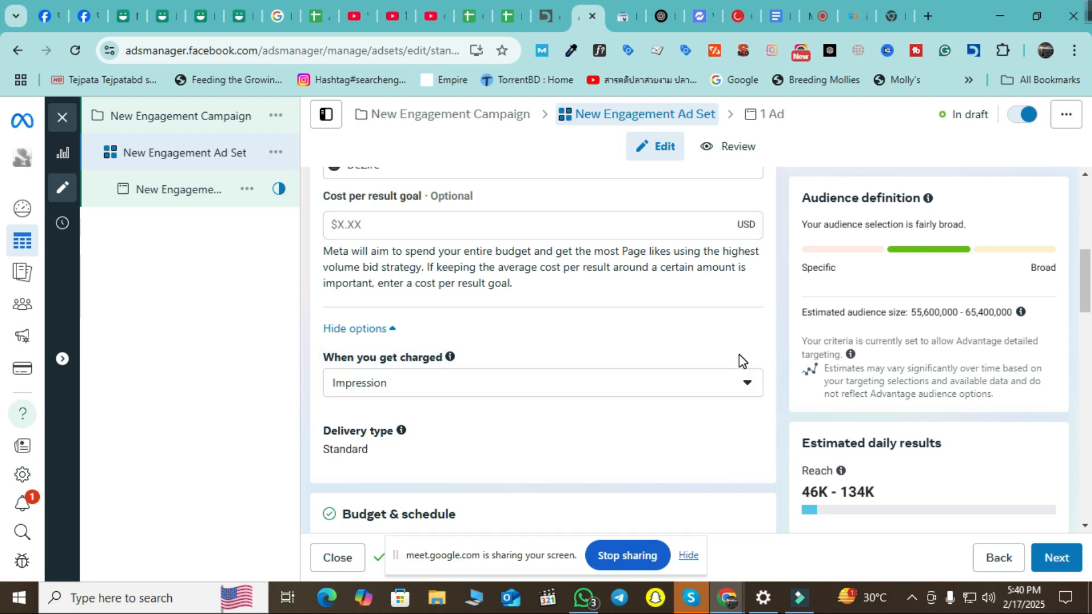
left_click(754, 383)
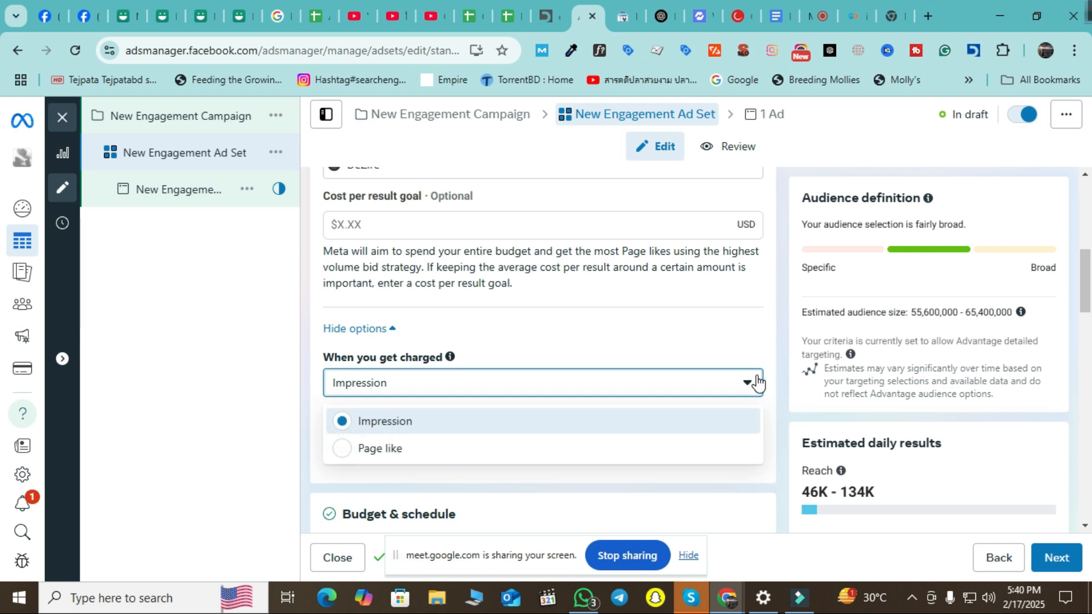
left_click(233, 373)
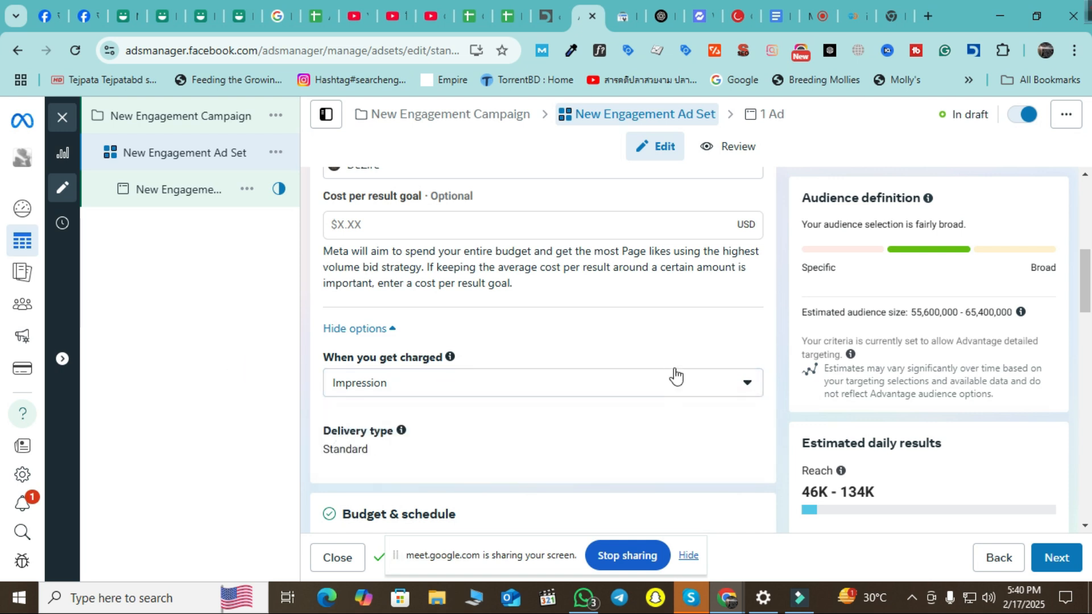
left_click(701, 388)
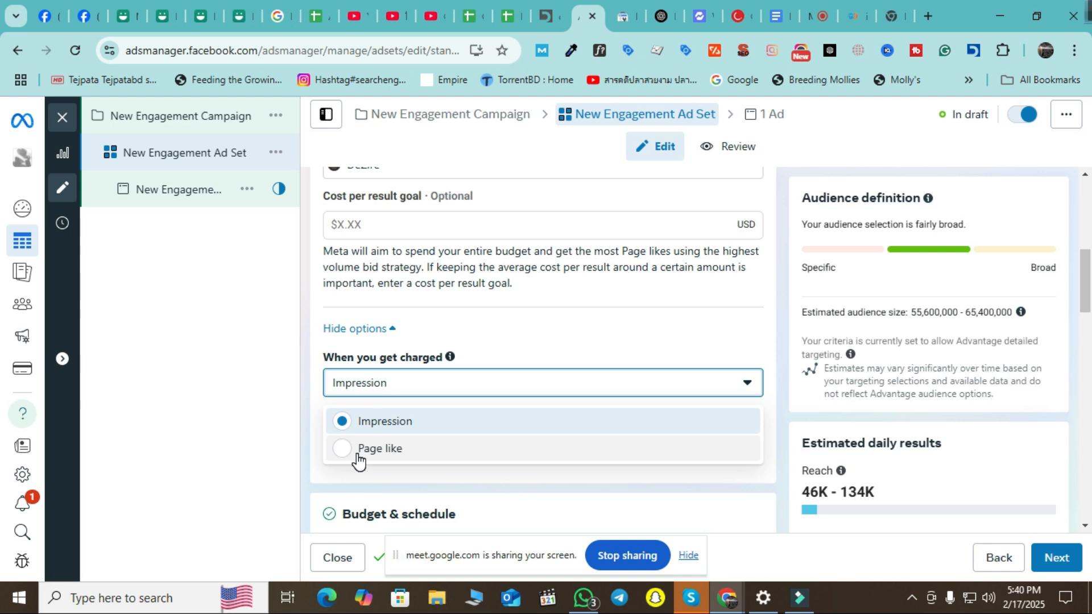
left_click(236, 384)
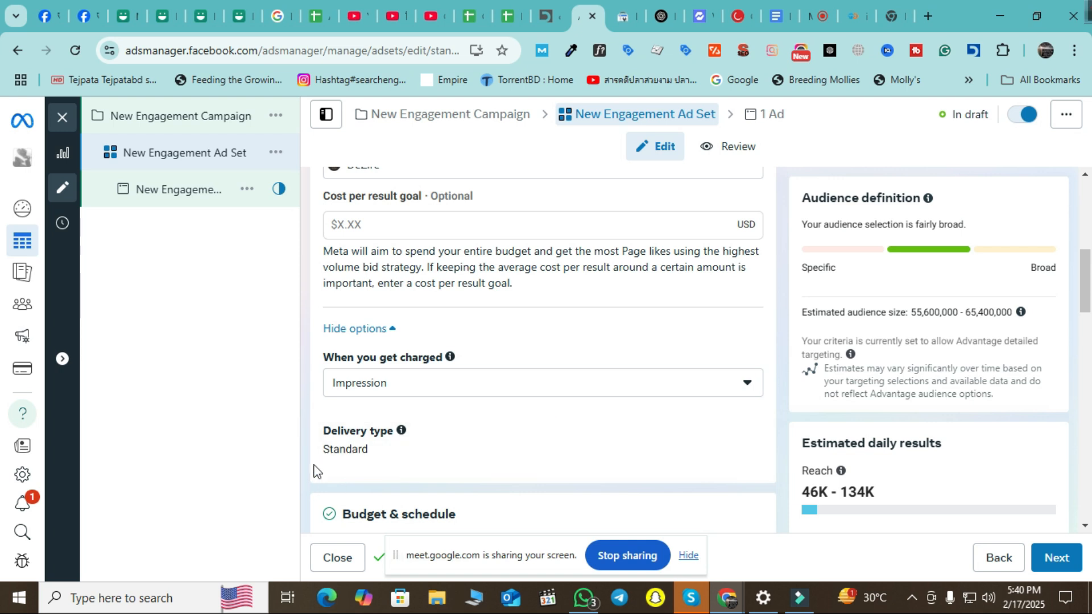
scroll(422, 380, "down", 1)
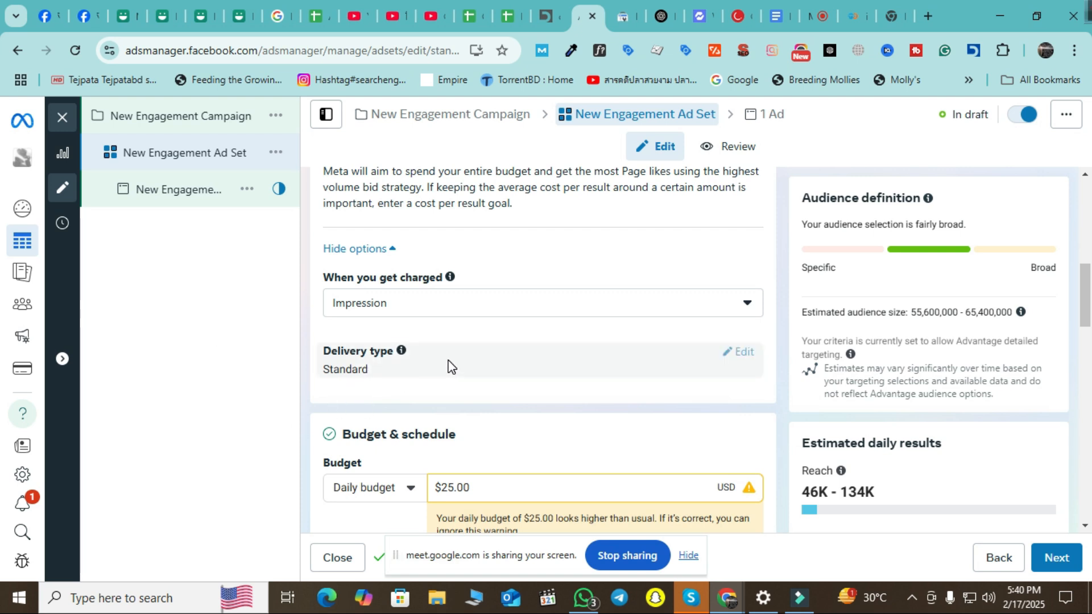
scroll(497, 356, "down", 3)
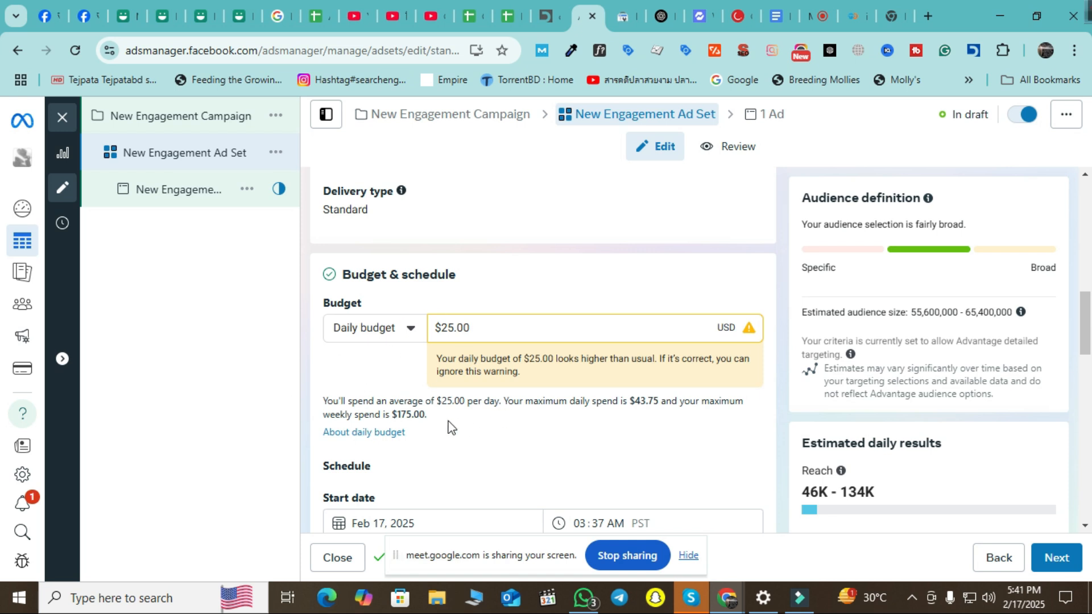
scroll(449, 410, "down", 1)
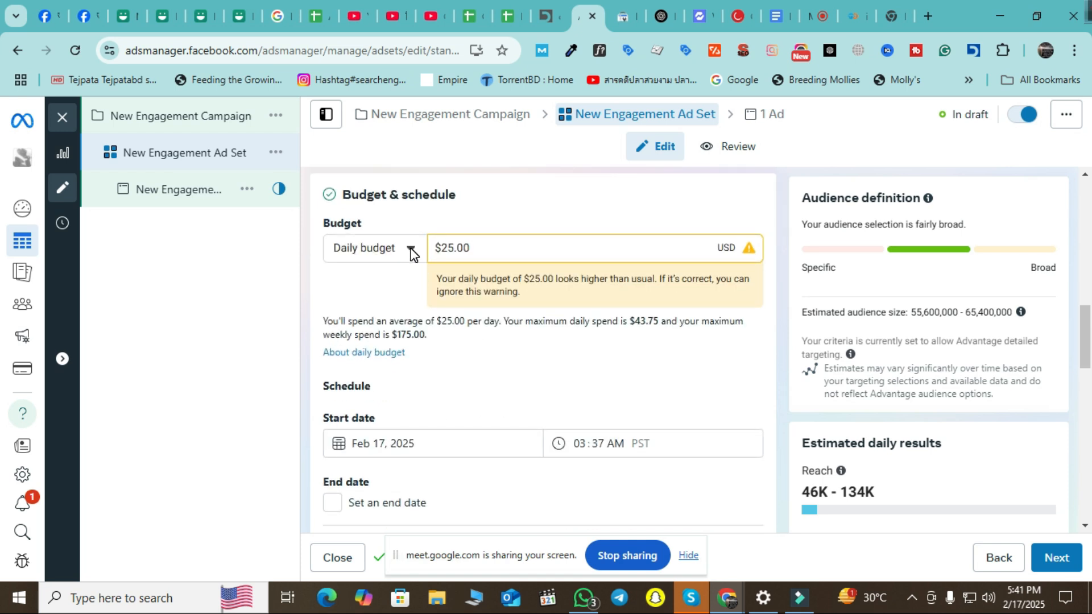
left_click(411, 250)
scroll(467, 443, "down", 3)
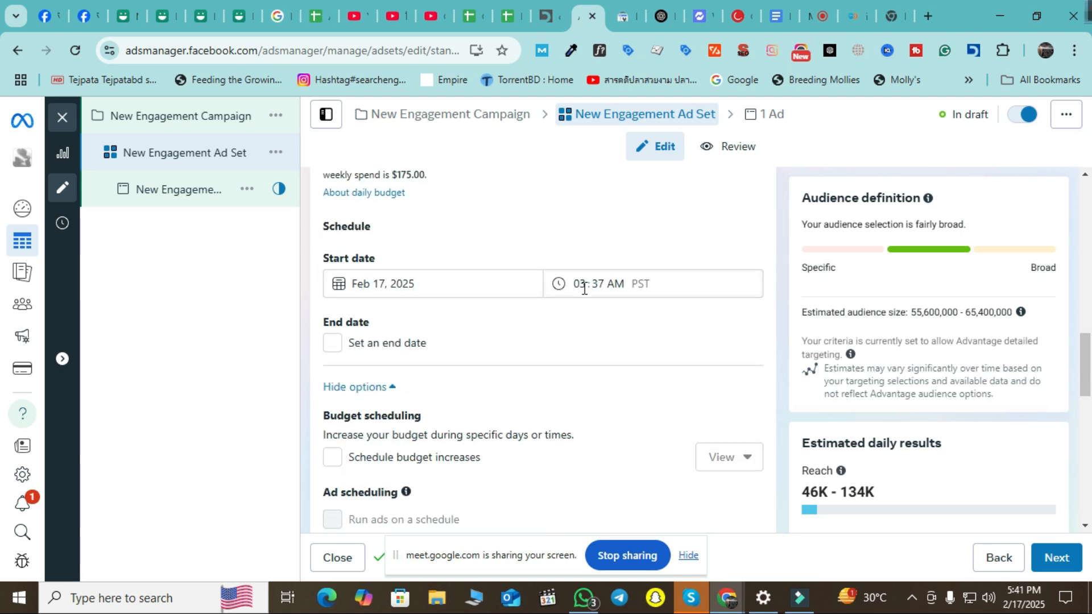
left_click(342, 347)
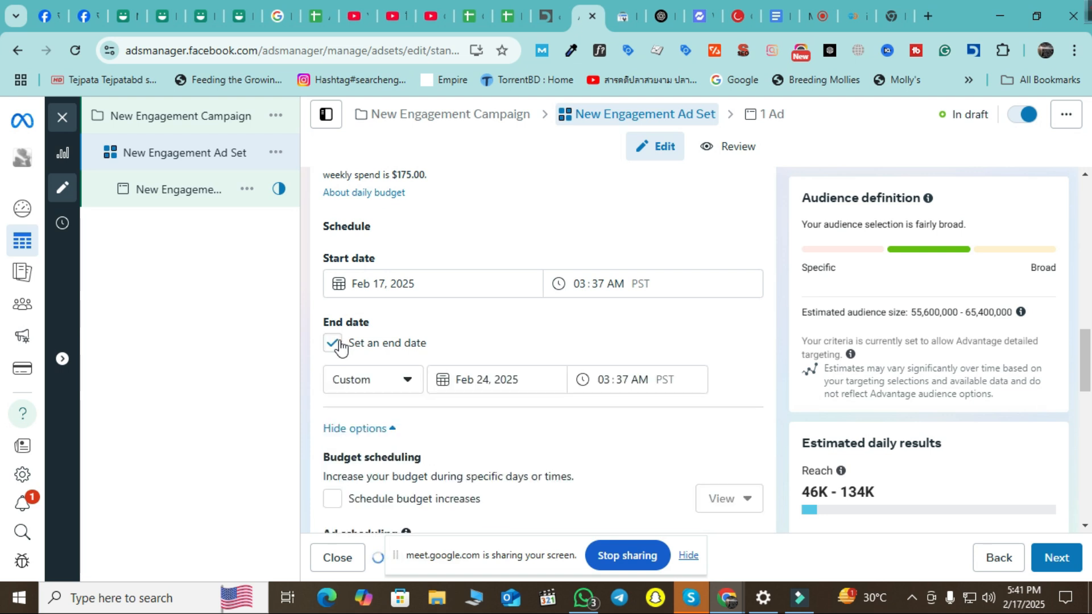
left_click(340, 346)
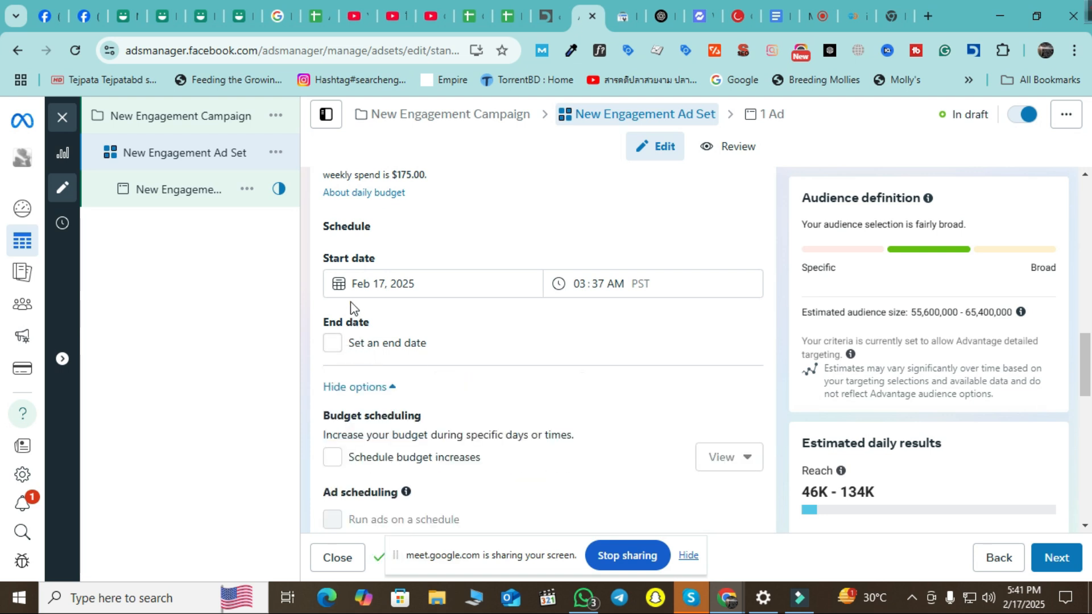
scroll(690, 397, "down", 3)
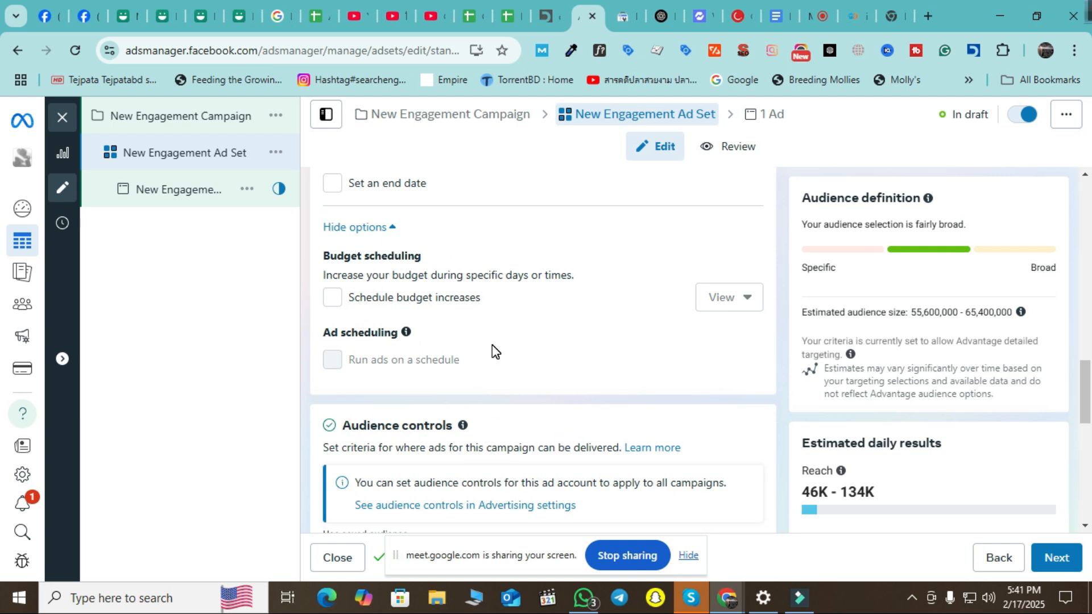
Replace Advantage+ audience with the original audience options, keeping Bangladesh as the location.
scroll(499, 347, "down", 1)
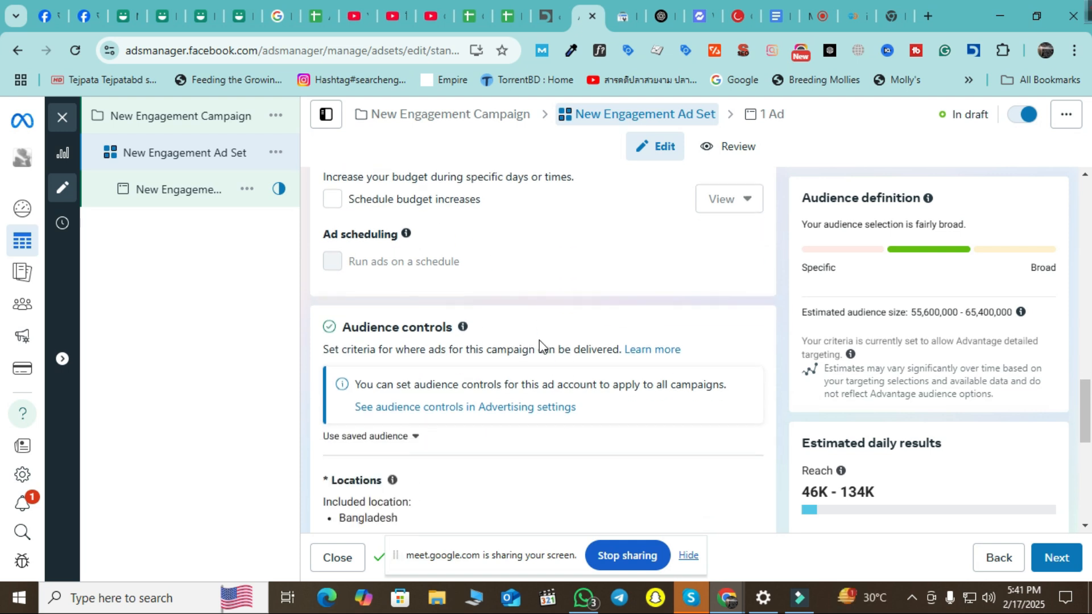
scroll(539, 340, "down", 2)
scroll(535, 343, "up", 1)
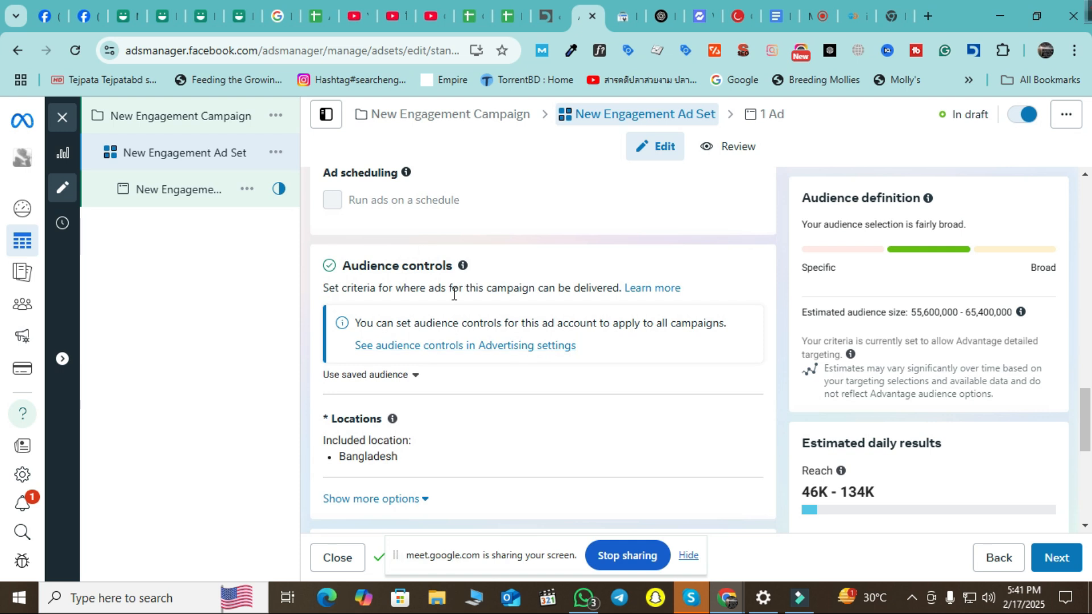
scroll(522, 373, "down", 3)
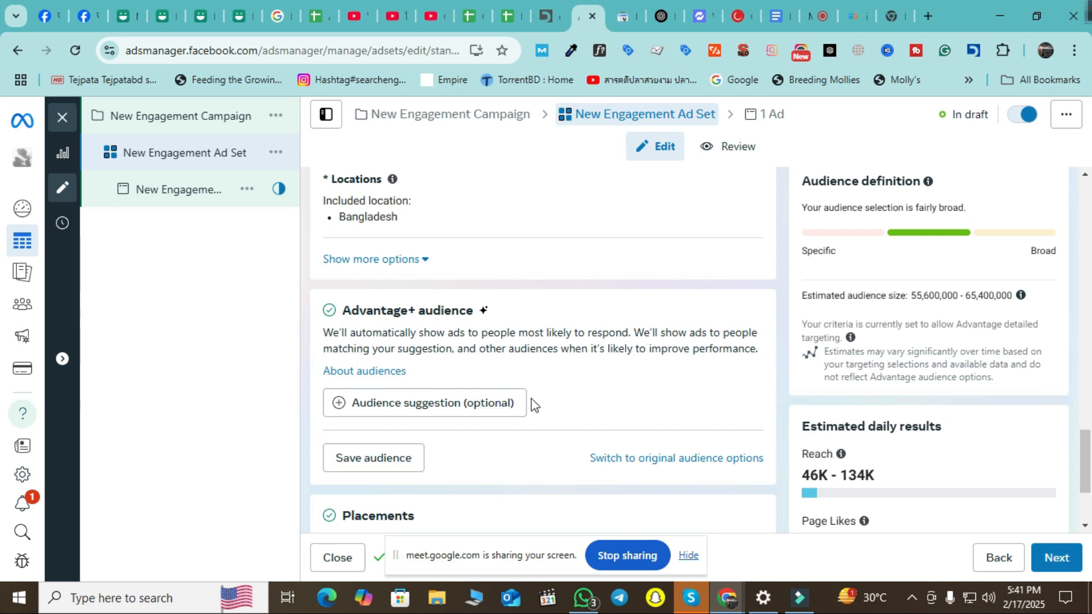
left_click(720, 460)
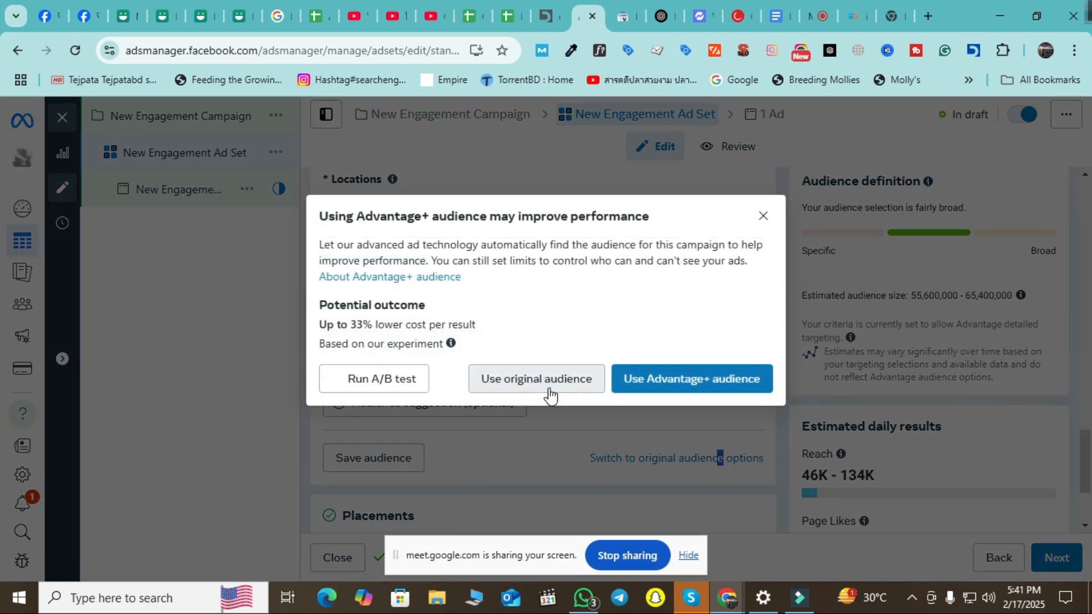
left_click(545, 380)
scroll(577, 375, "up", 4)
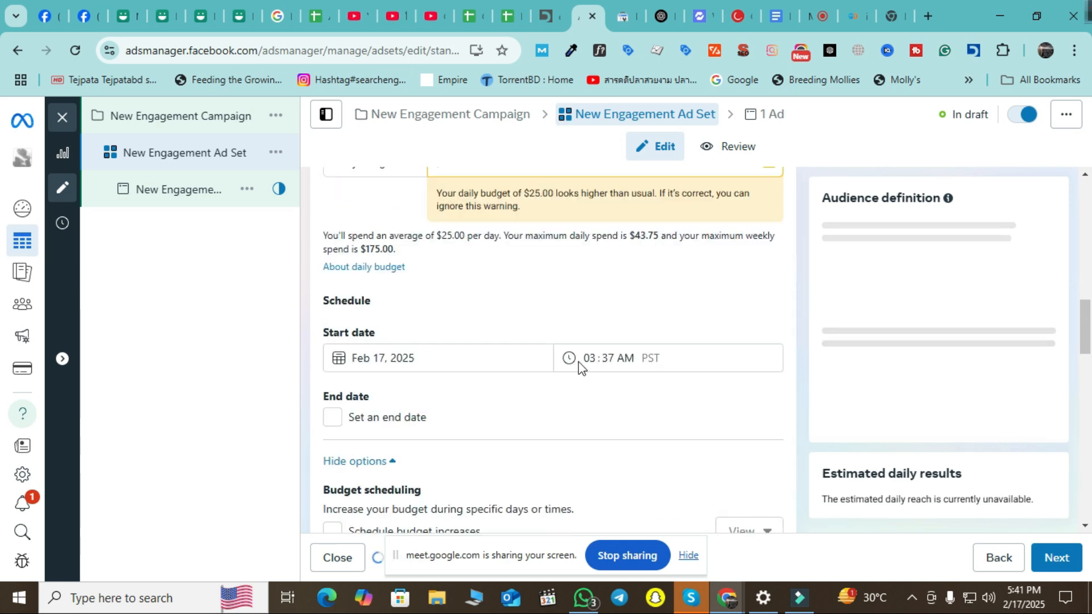
scroll(582, 370, "down", 10)
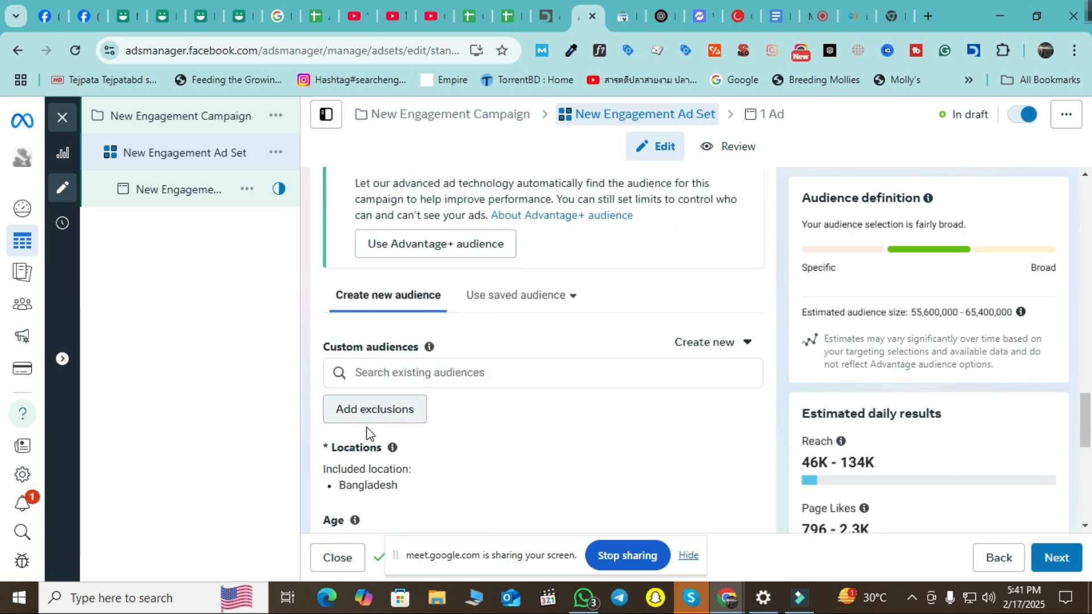
Search the custom and saved audiences without adding any to the ad set.
left_click(438, 372)
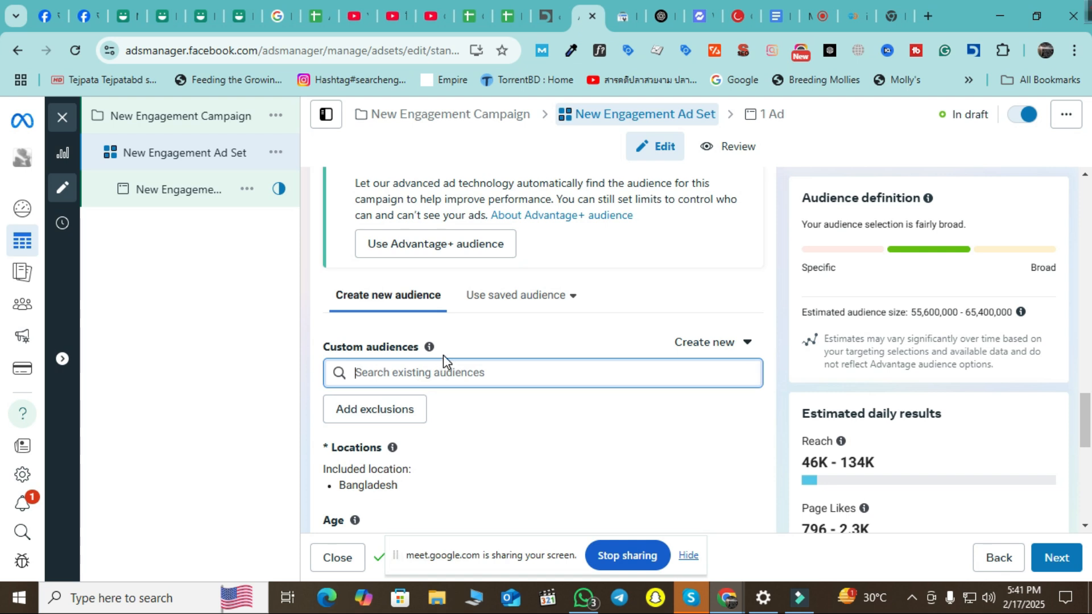
type("a")
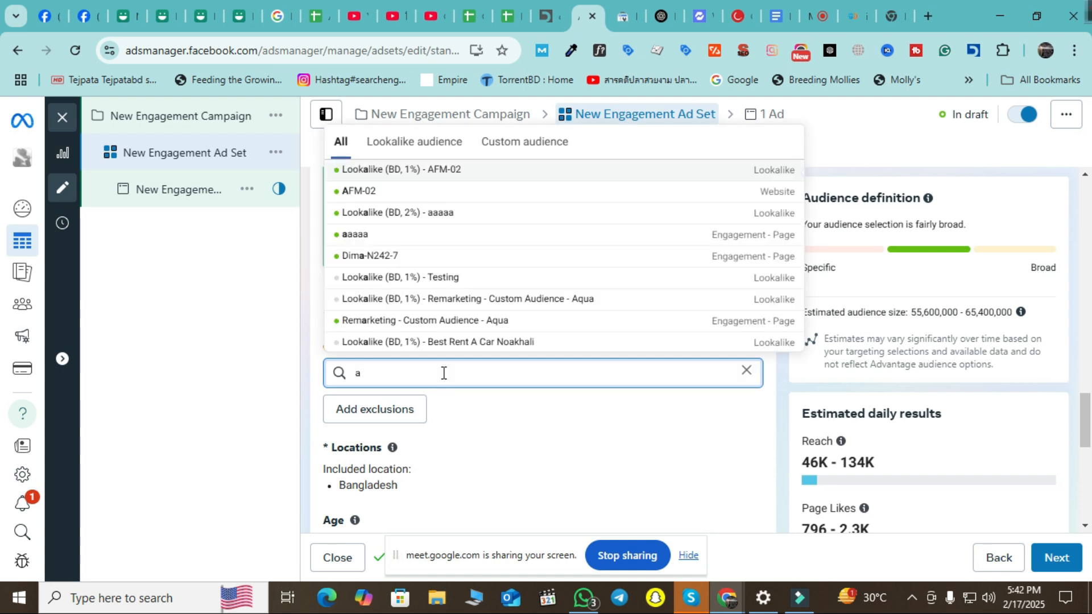
key("BackSpace")
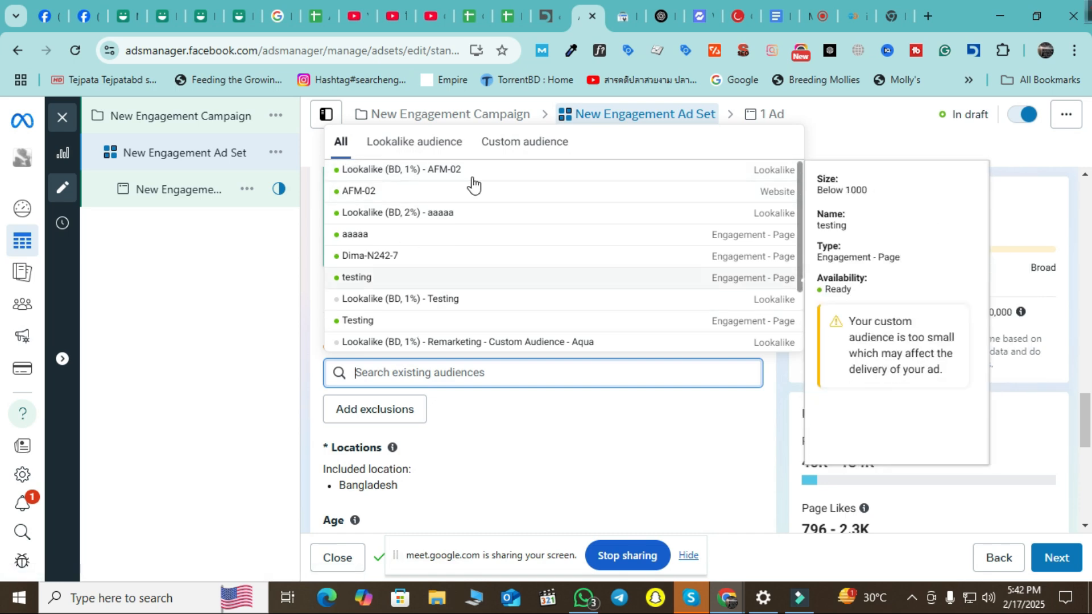
left_click(253, 427)
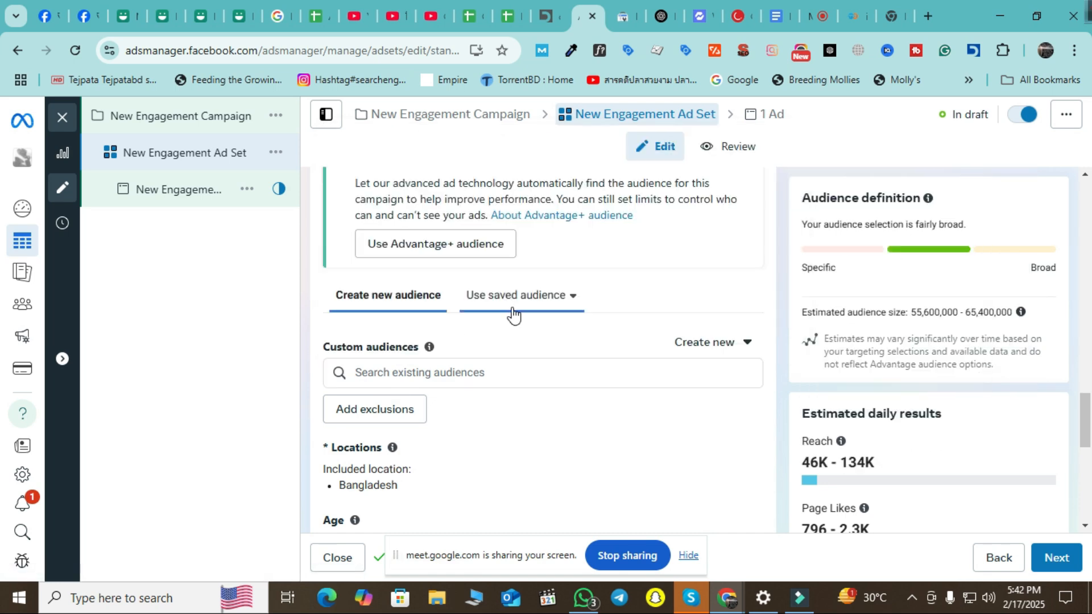
left_click(572, 295)
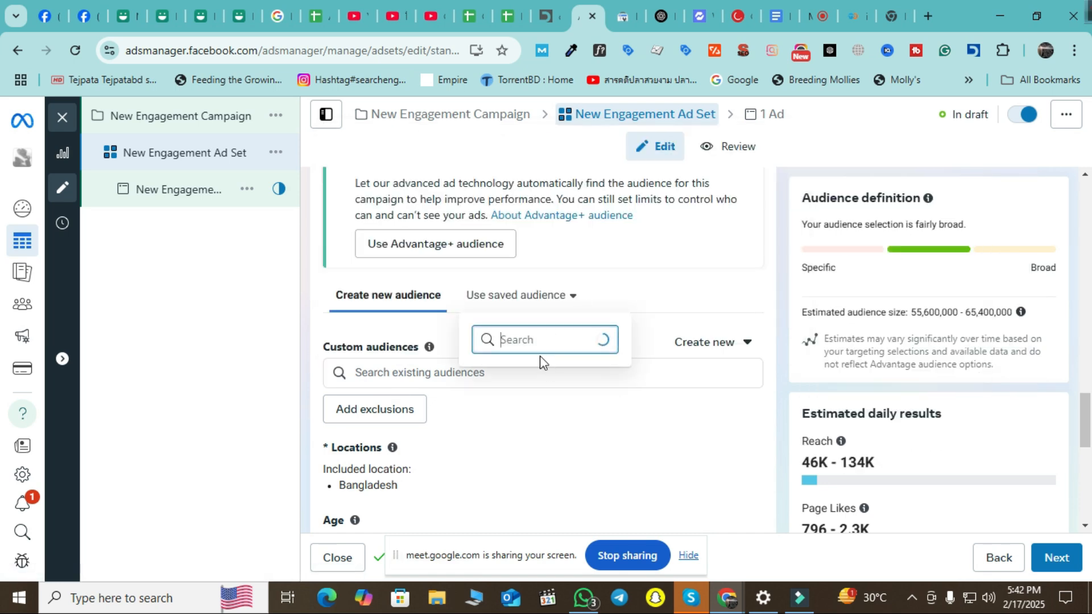
left_click(227, 436)
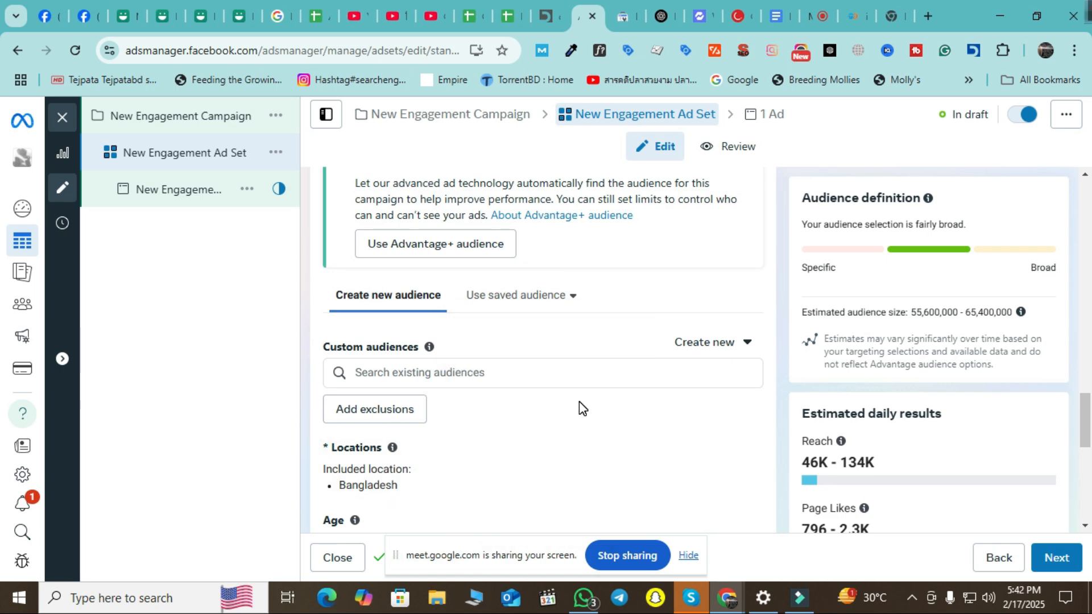
Open the ad set's Placements settings for editing.
scroll(541, 355, "down", 4)
scroll(544, 358, "down", 4)
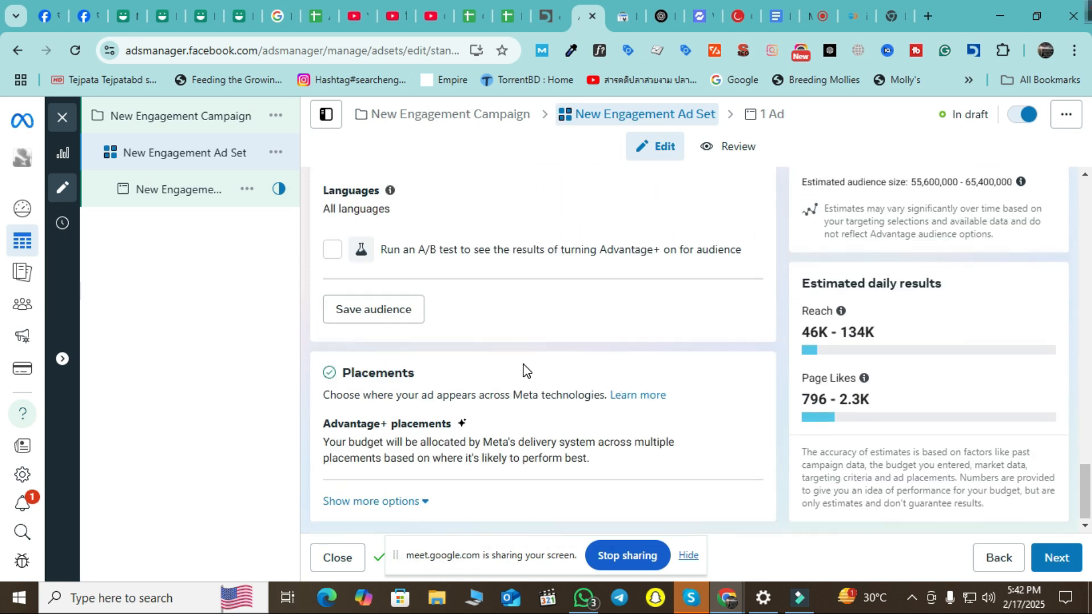
scroll(523, 362, "down", 1)
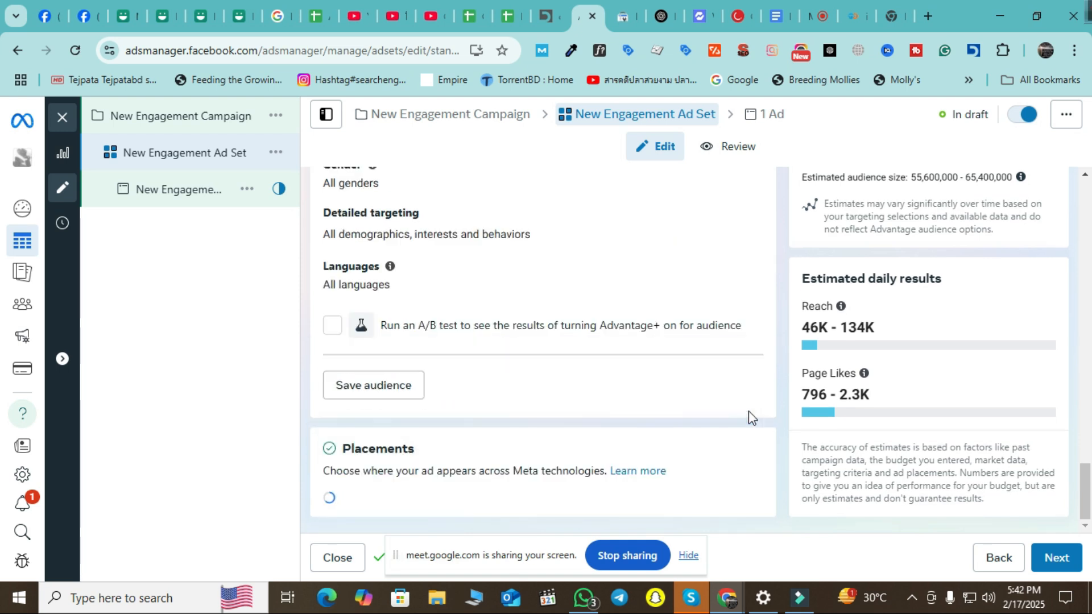
left_click(741, 420)
Switch to Manual placements on Facebook Feeds, Stories, Reels and Search results, then open the ad.
scroll(685, 329, "down", 1)
left_click(333, 425)
scroll(685, 400, "down", 3)
scroll(625, 398, "down", 4)
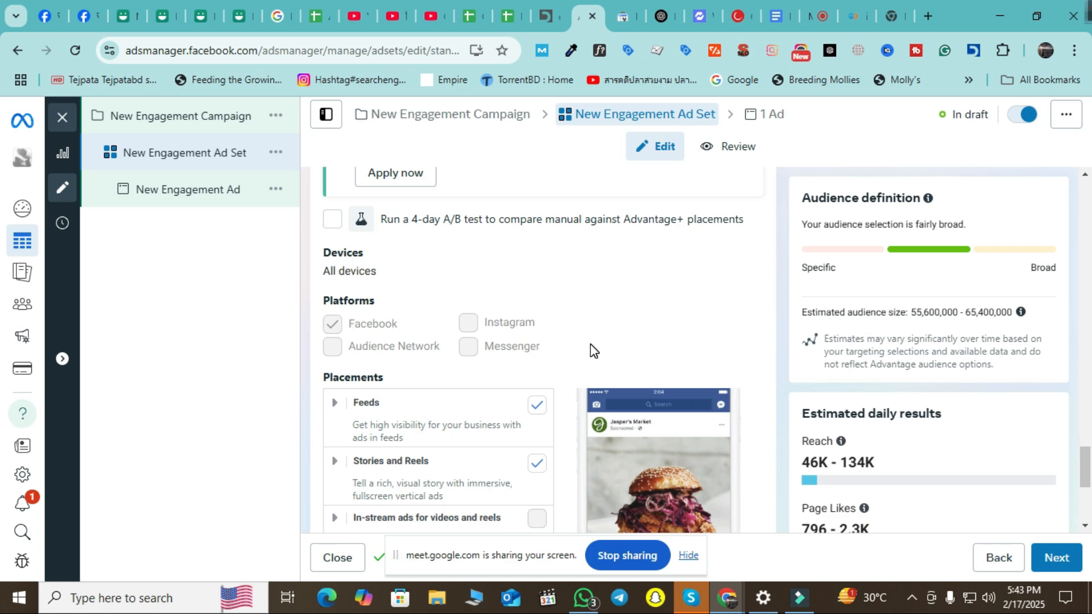
scroll(592, 350, "down", 5)
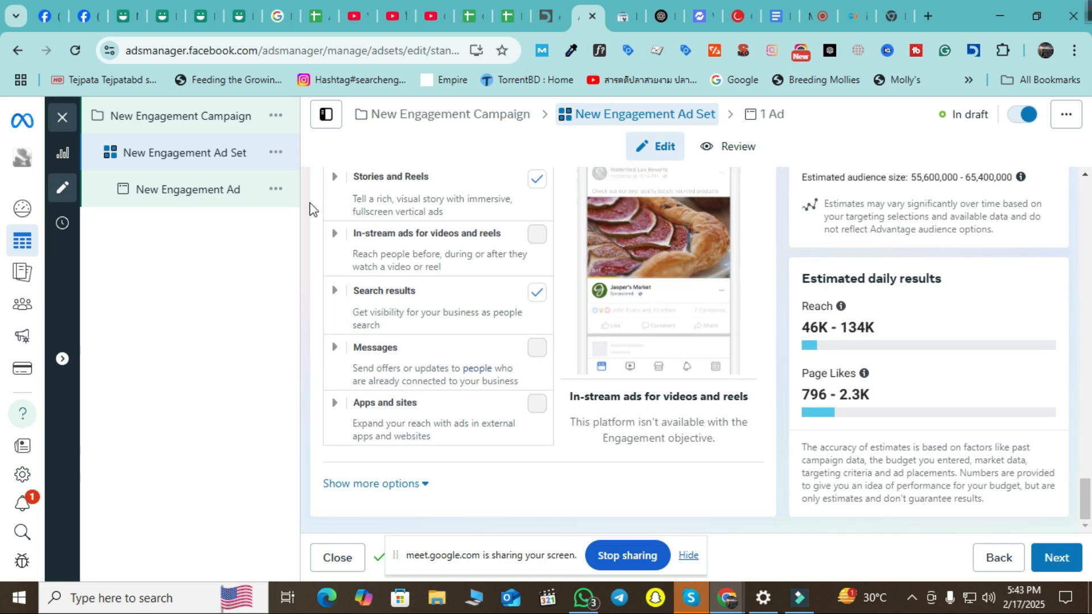
left_click(229, 197)
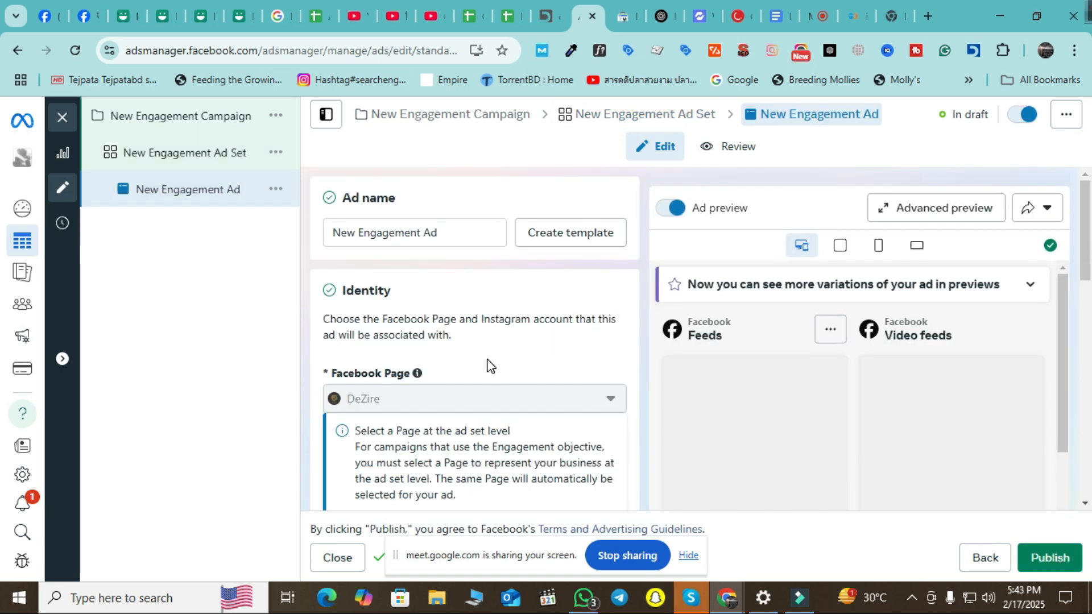
Under Ad creative, choose Image ad from the Set up creative dropdown.
scroll(500, 353, "down", 1)
scroll(561, 397, "down", 2)
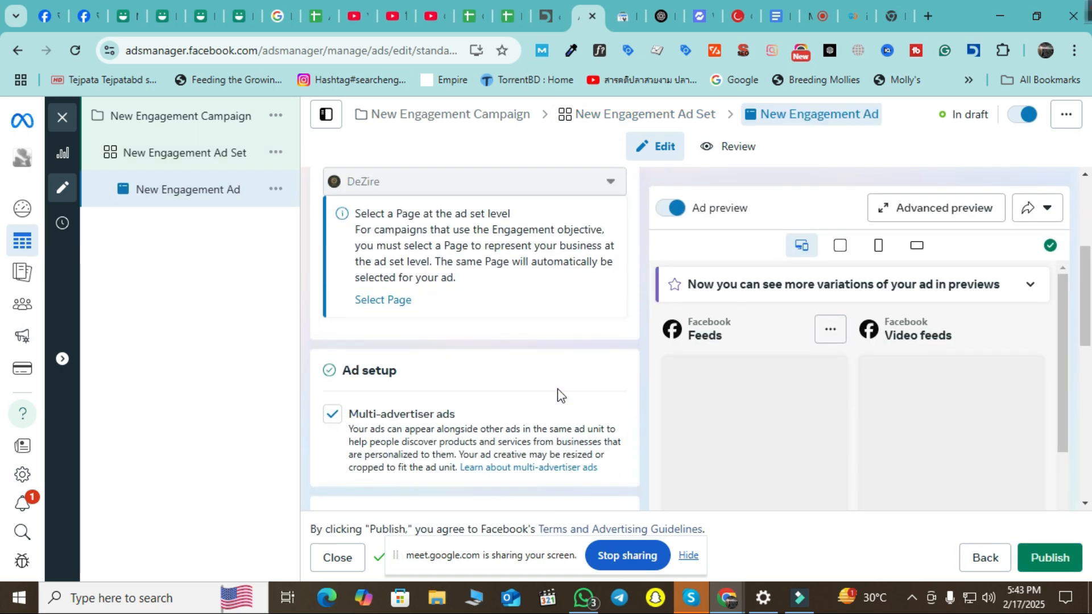
scroll(451, 327, "up", 2)
scroll(486, 360, "down", 3)
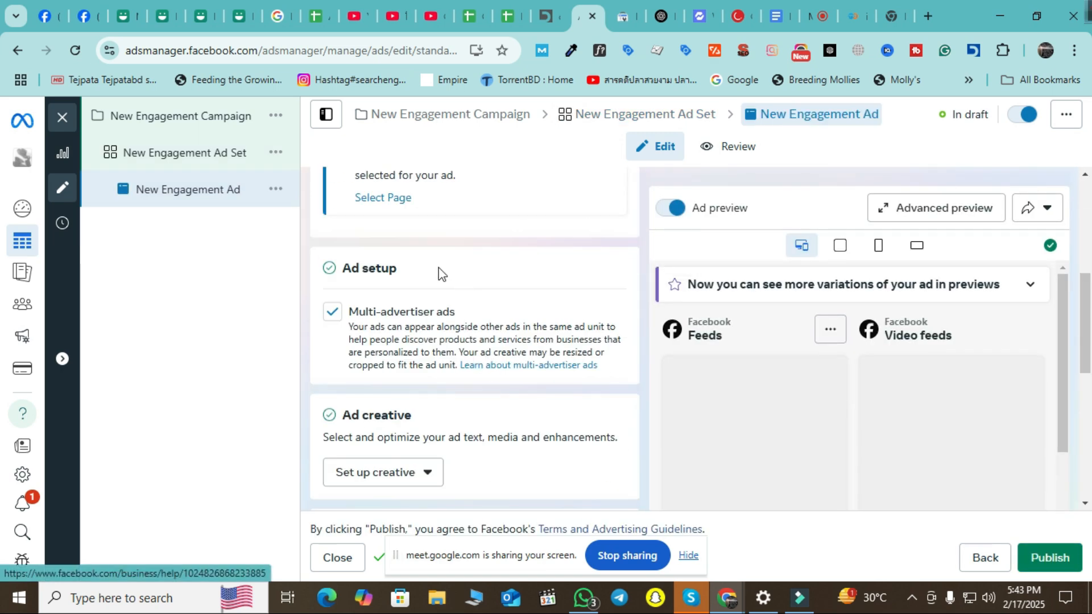
scroll(566, 387, "down", 1)
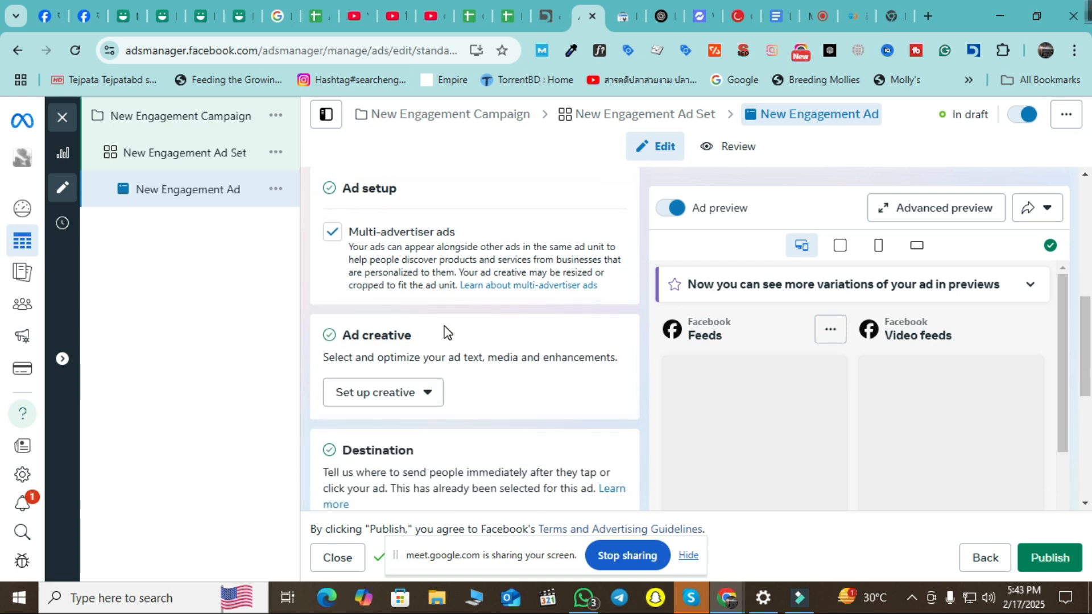
scroll(449, 335, "down", 2)
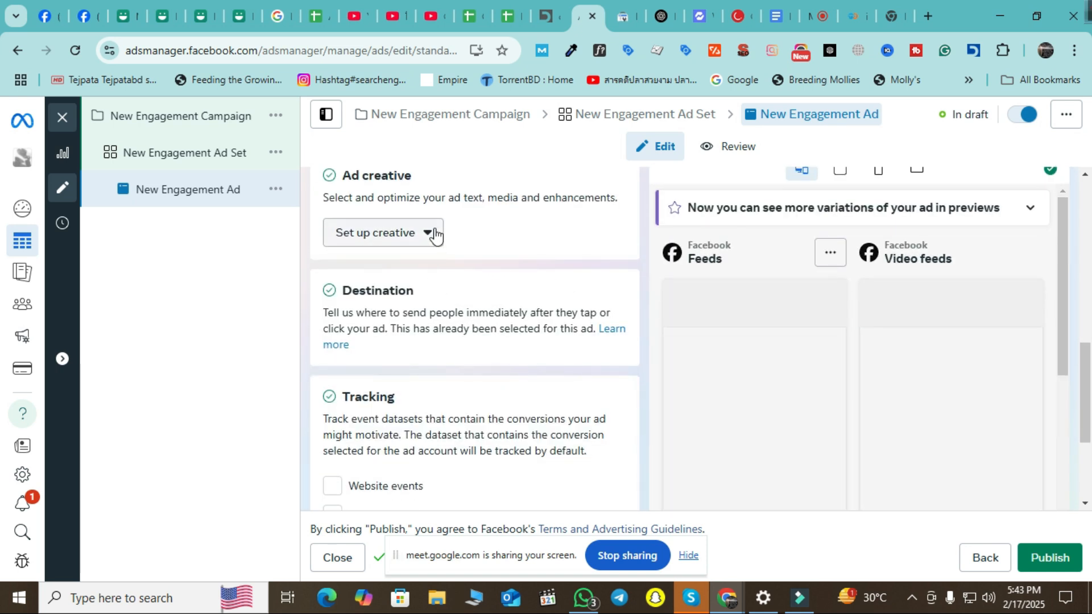
left_click(435, 234)
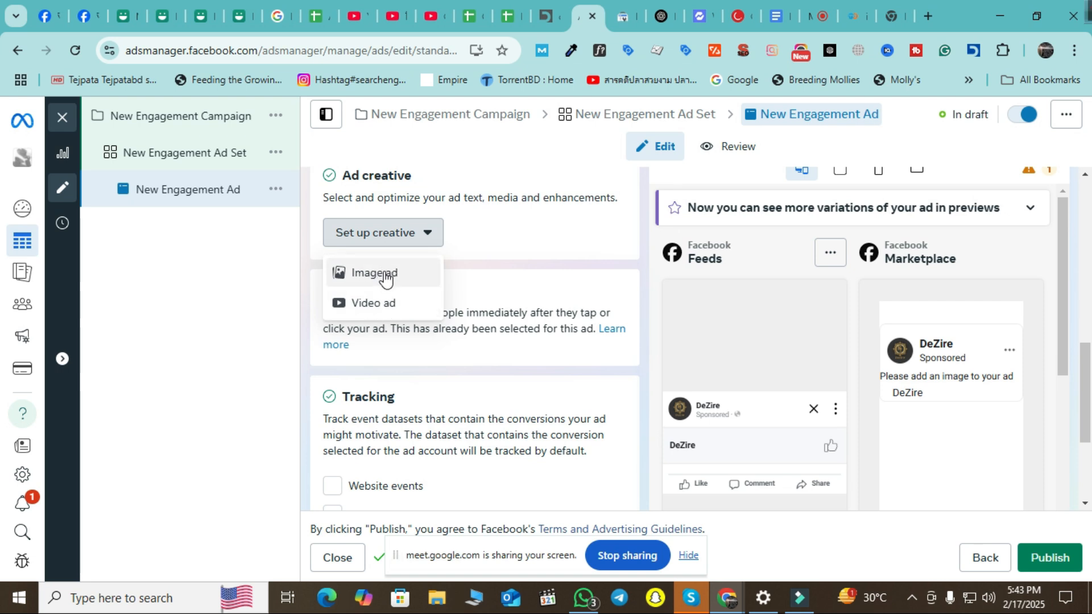
left_click(370, 278)
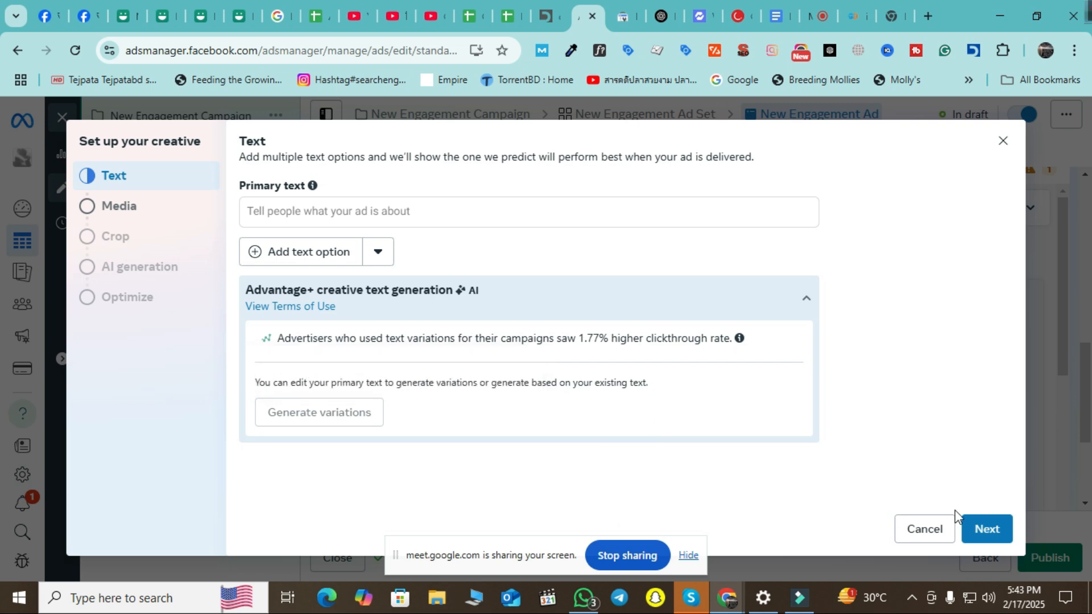
Restart the Image ad setup, add two extra primary text options and cancel out of Media.
left_click(940, 534)
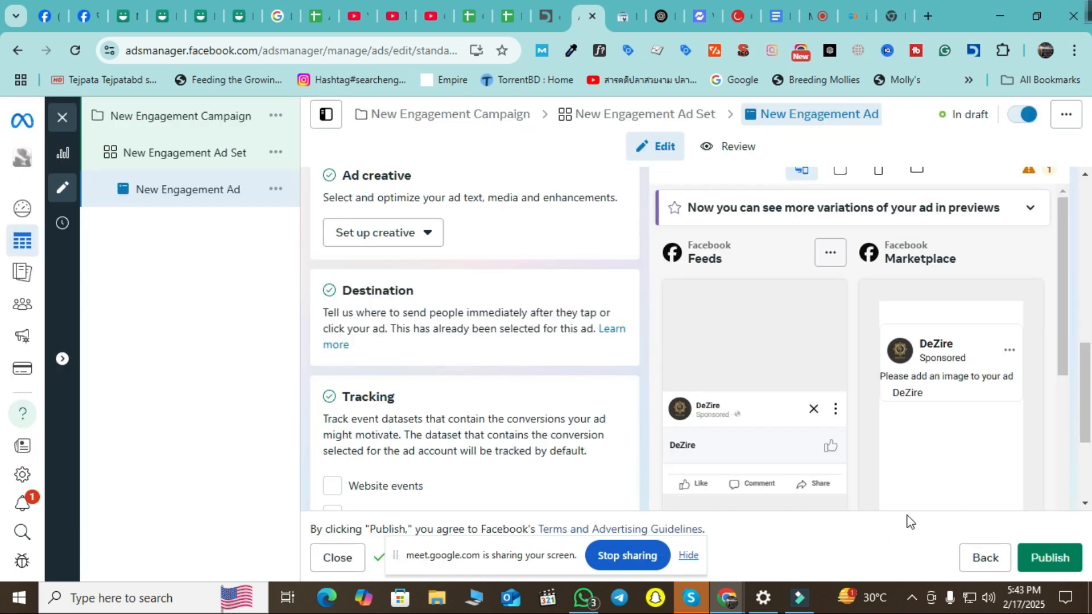
left_click(421, 243)
left_click(379, 305)
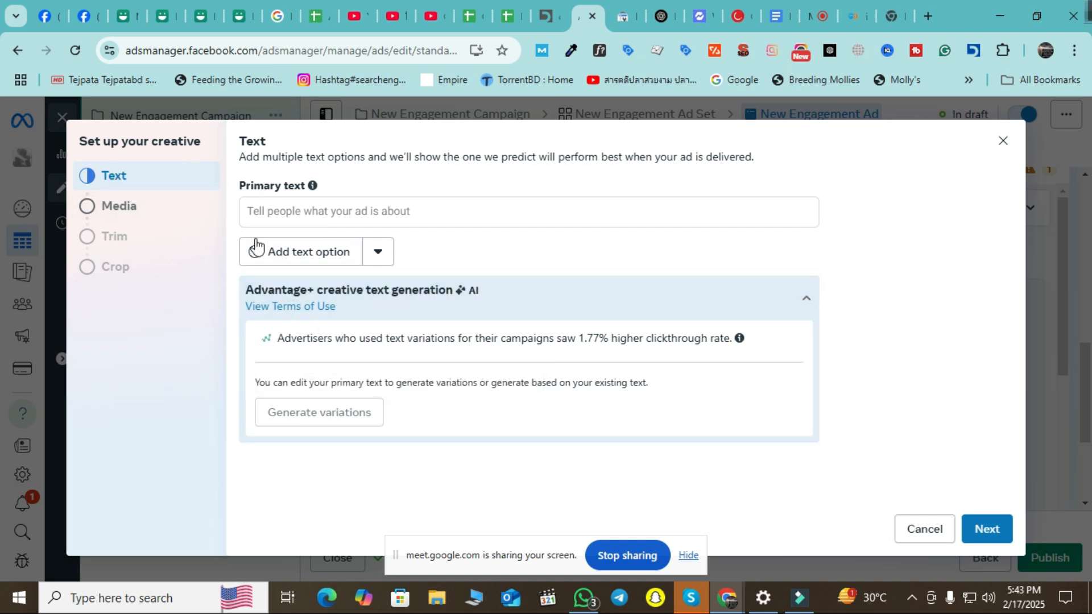
left_click(293, 211)
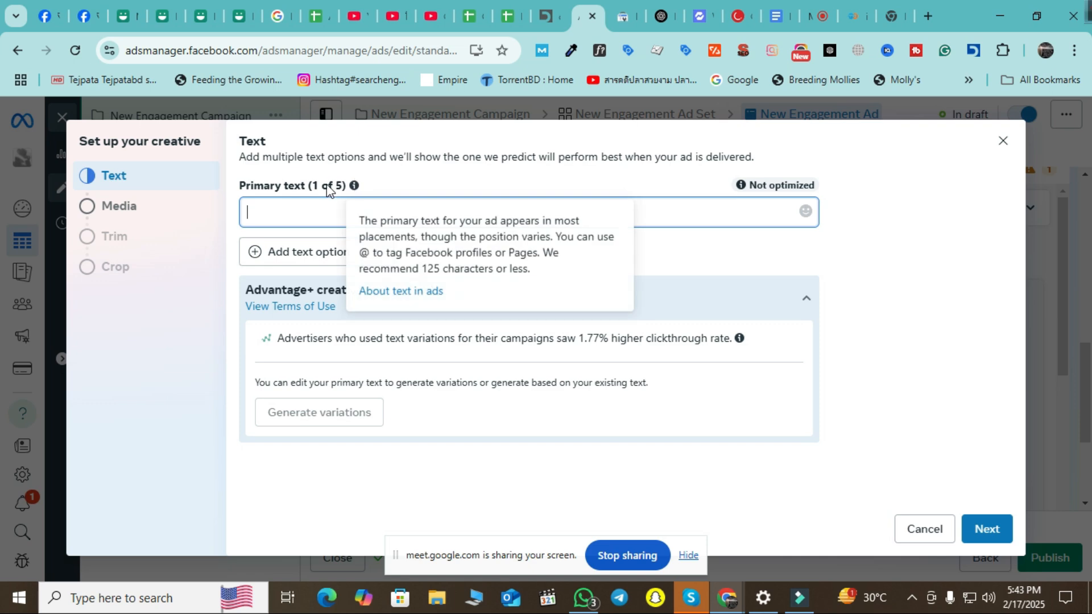
left_click(306, 254)
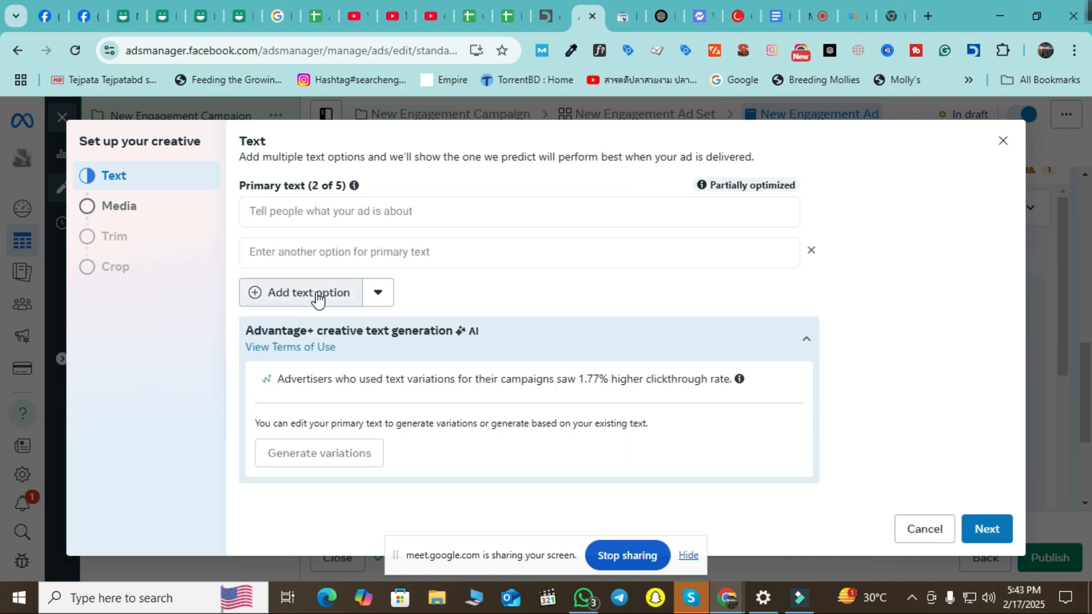
left_click(316, 294)
scroll(500, 307, "down", 1)
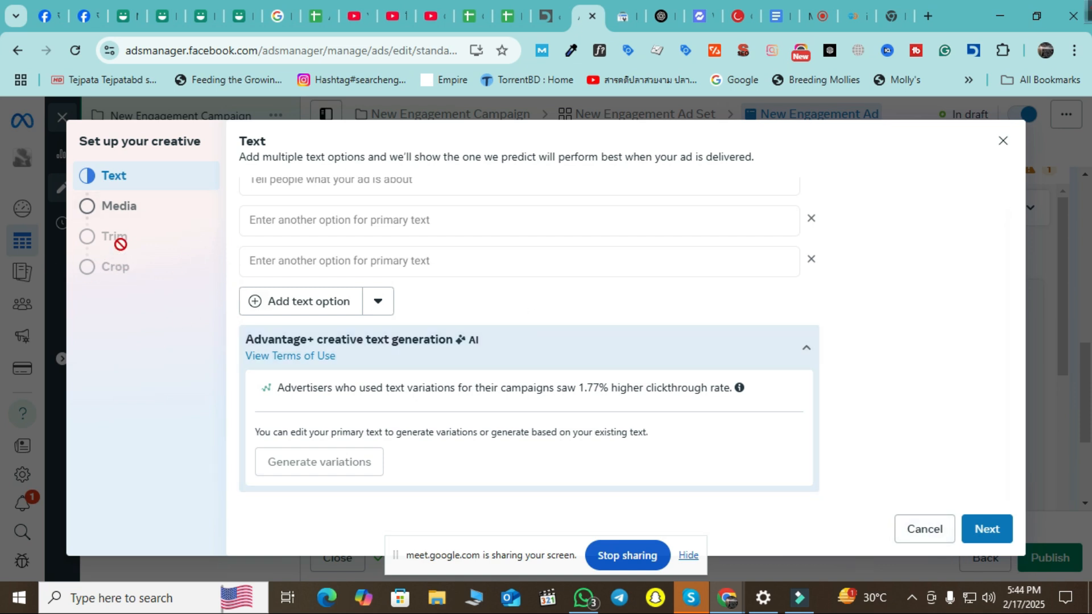
left_click(138, 217)
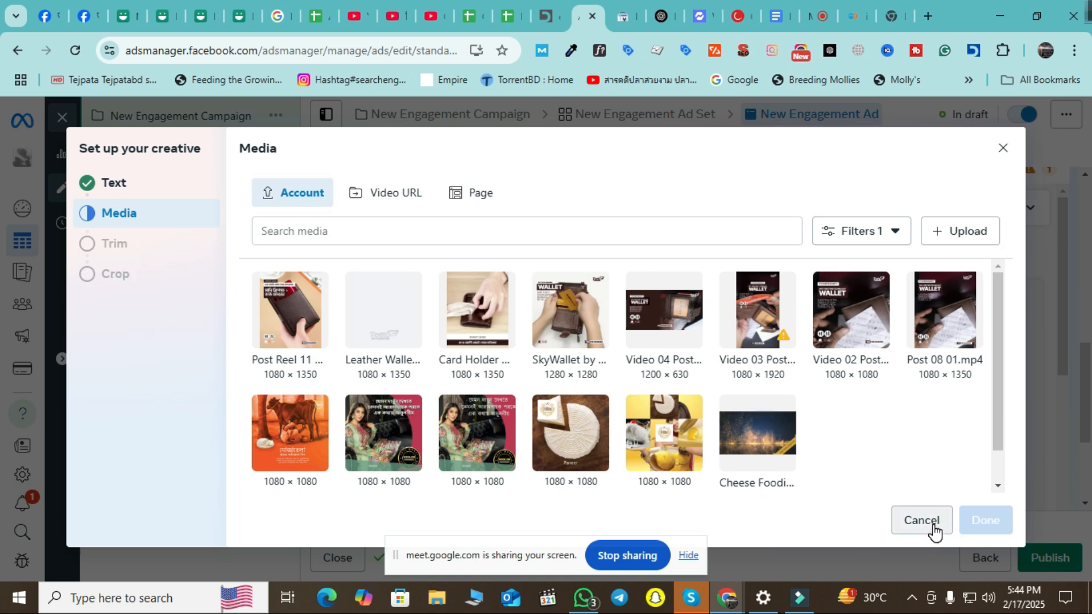
left_click(934, 527)
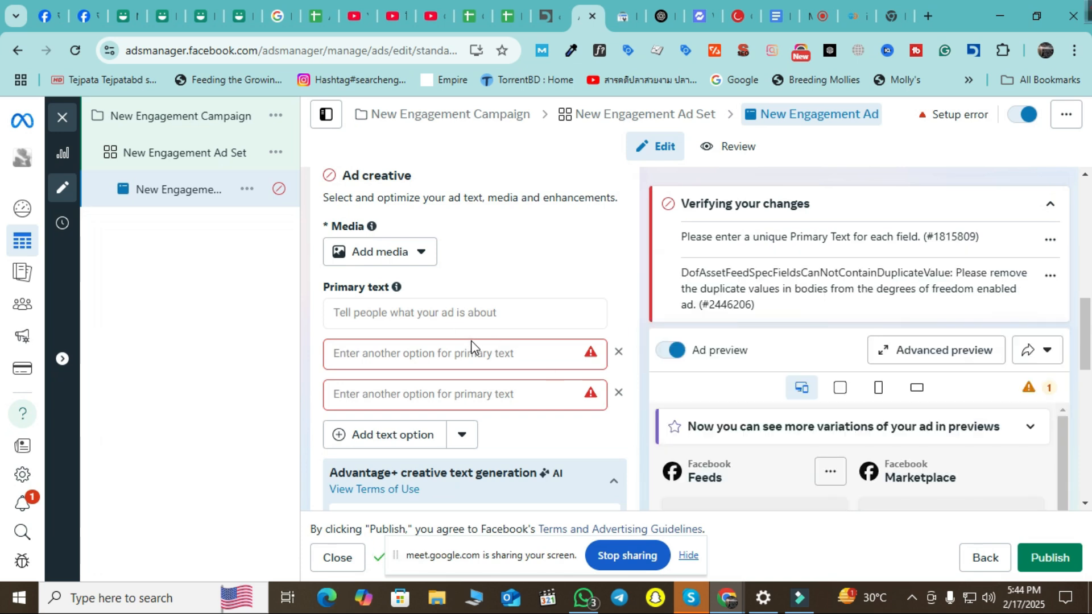
Delete the empty text option, clear the creative and start a fresh Image ad.
left_click(478, 358)
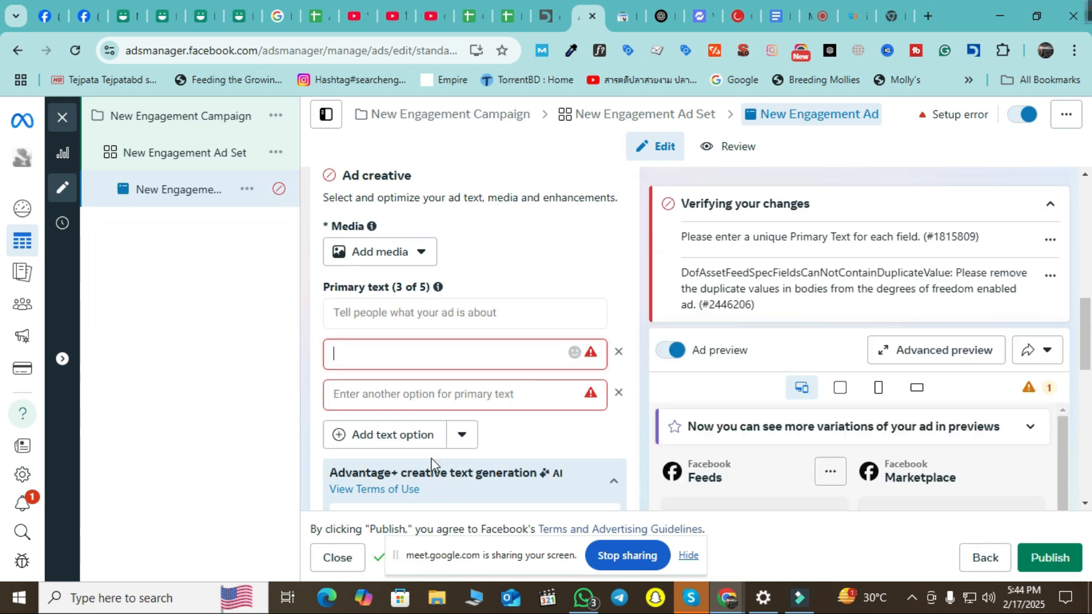
mouse_move(602, 367)
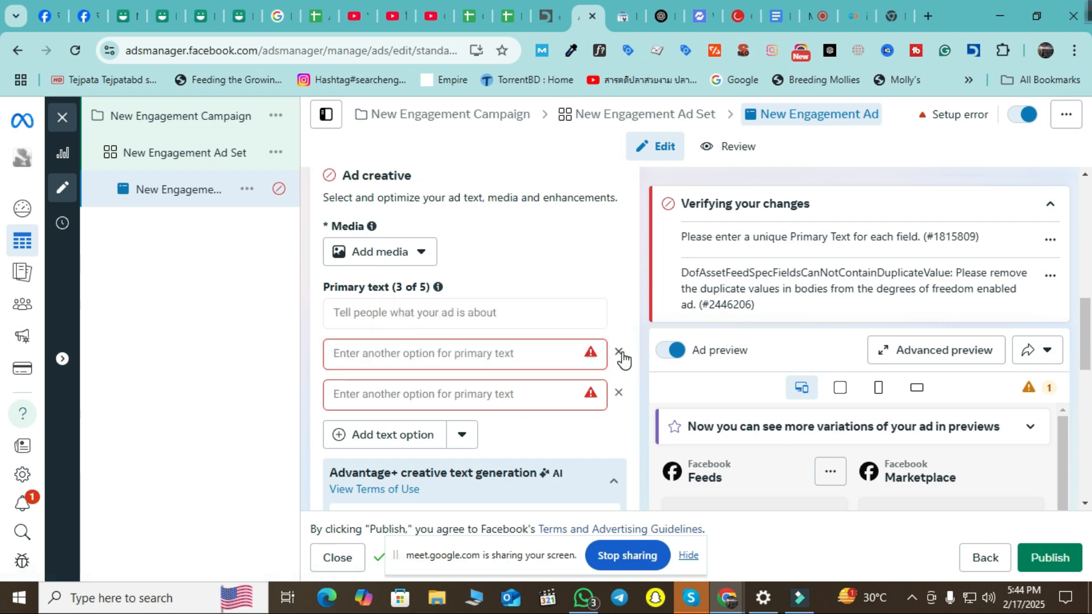
left_click(619, 392)
left_click(618, 355)
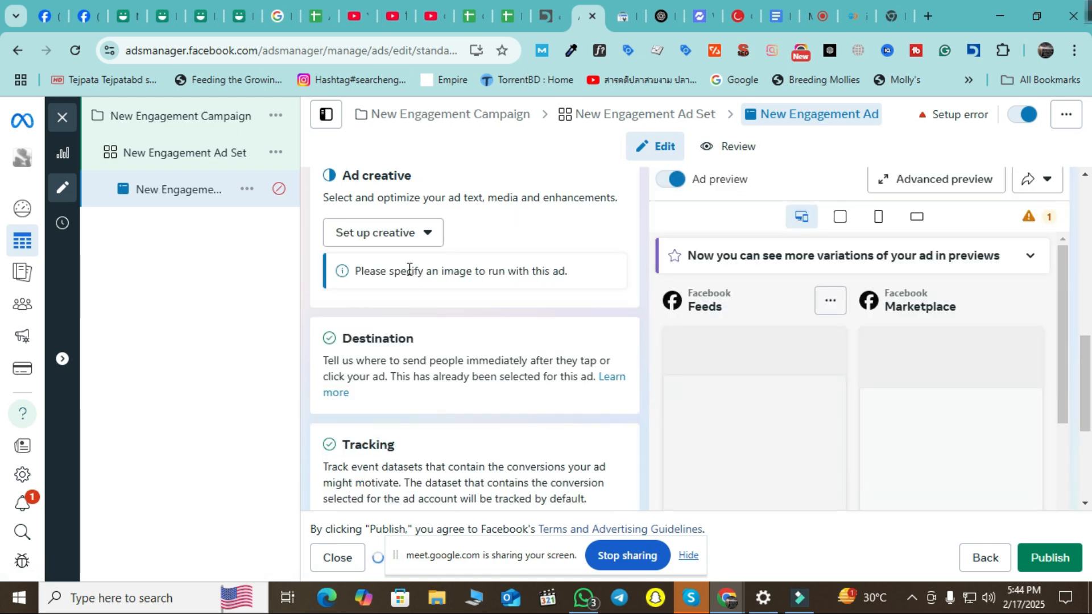
left_click(415, 236)
left_click(387, 282)
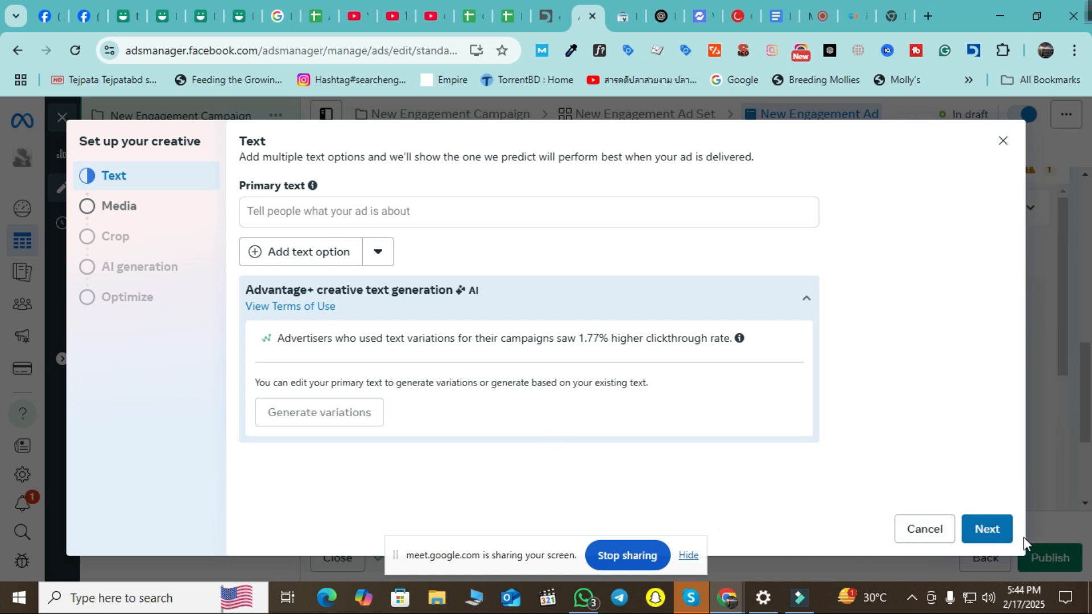
Use the untitled 830 × 523 account image, pick Full images generation, and finish the creative.
left_click(993, 527)
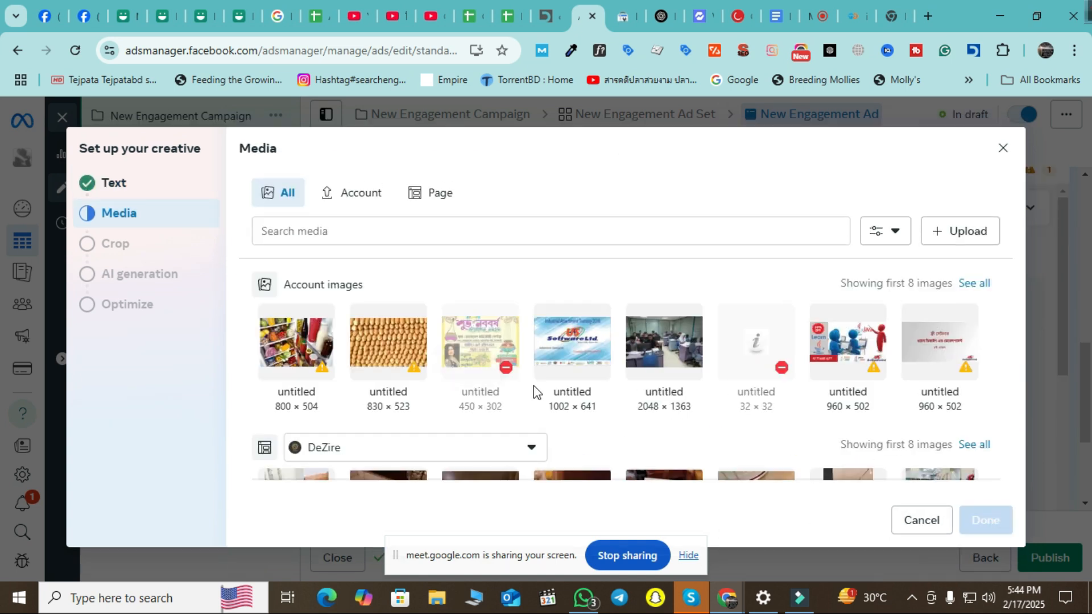
scroll(501, 394, "down", 2)
scroll(488, 407, "up", 2)
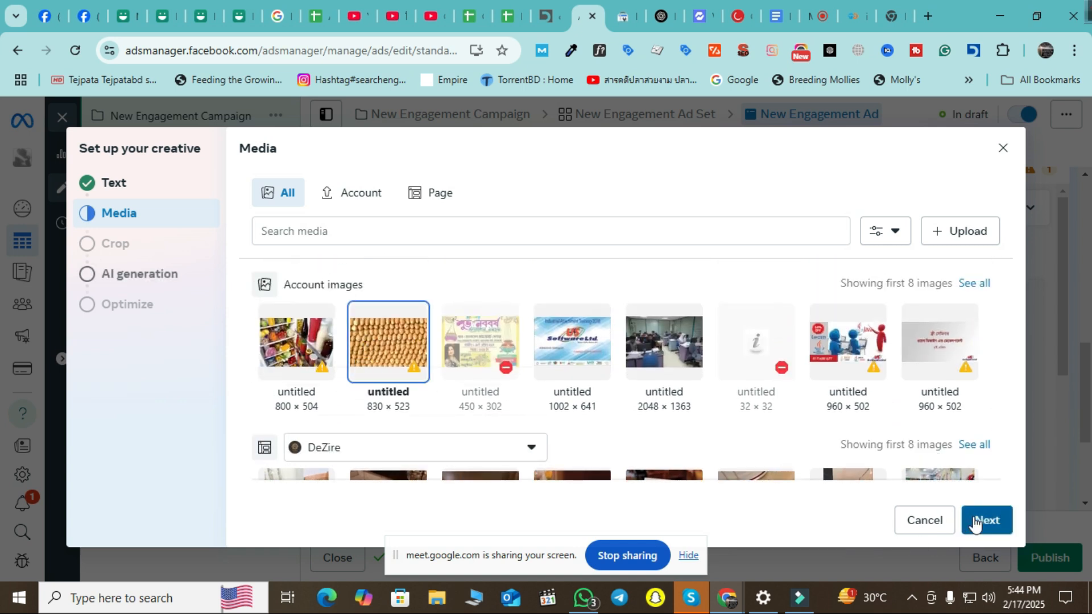
left_click(986, 520)
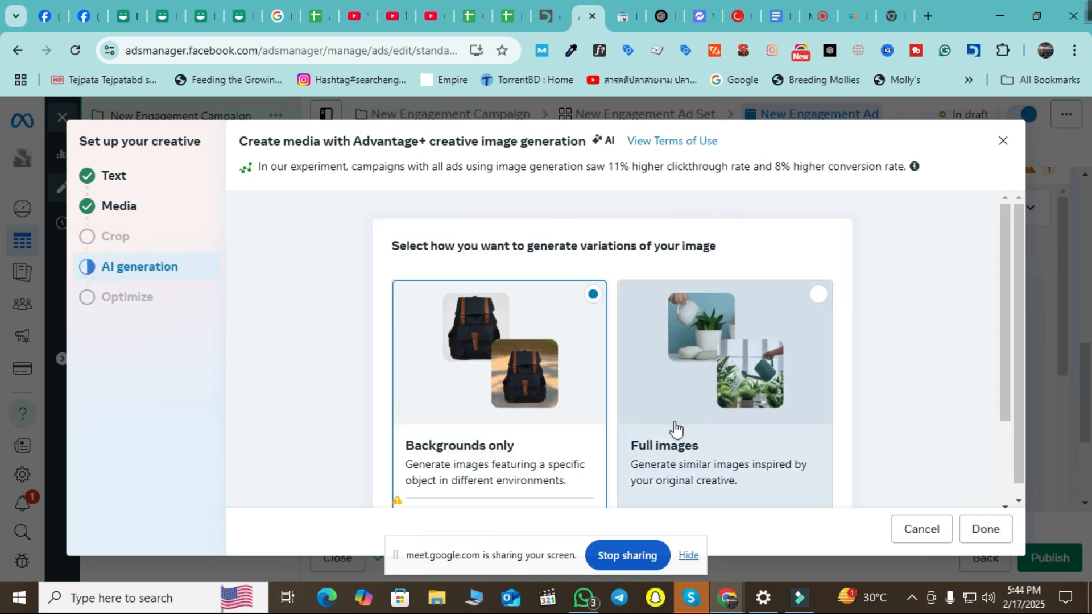
scroll(886, 393, "down", 2)
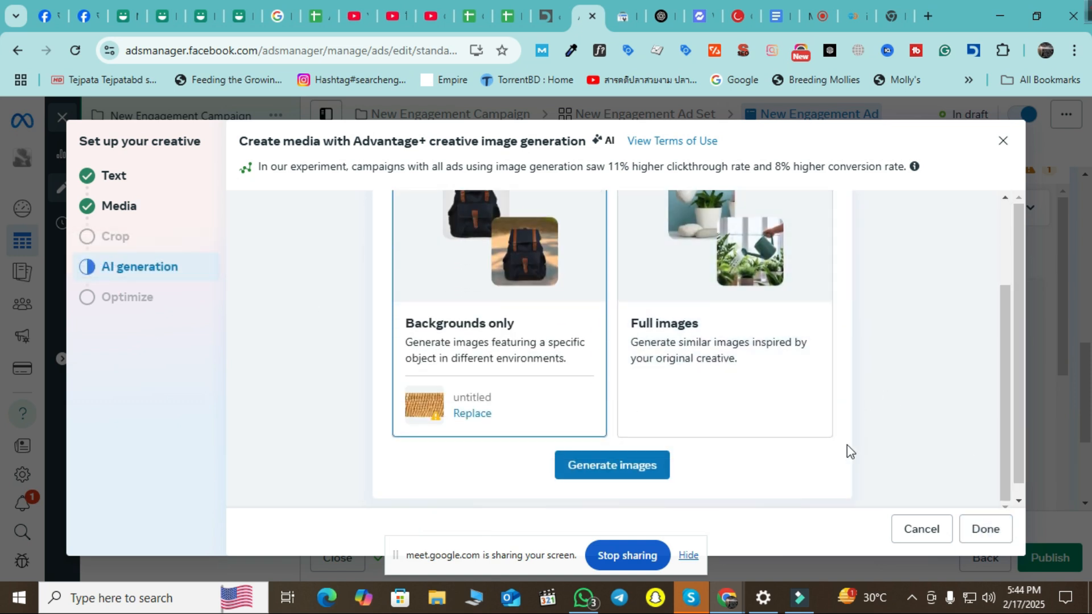
scroll(771, 409, "up", 2)
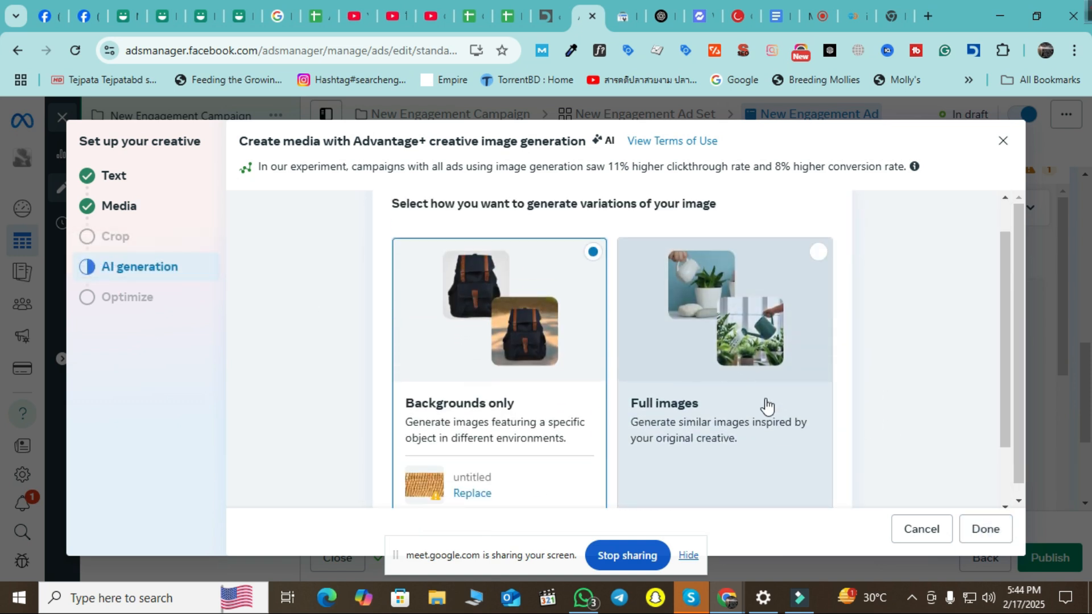
scroll(866, 451, "down", 2)
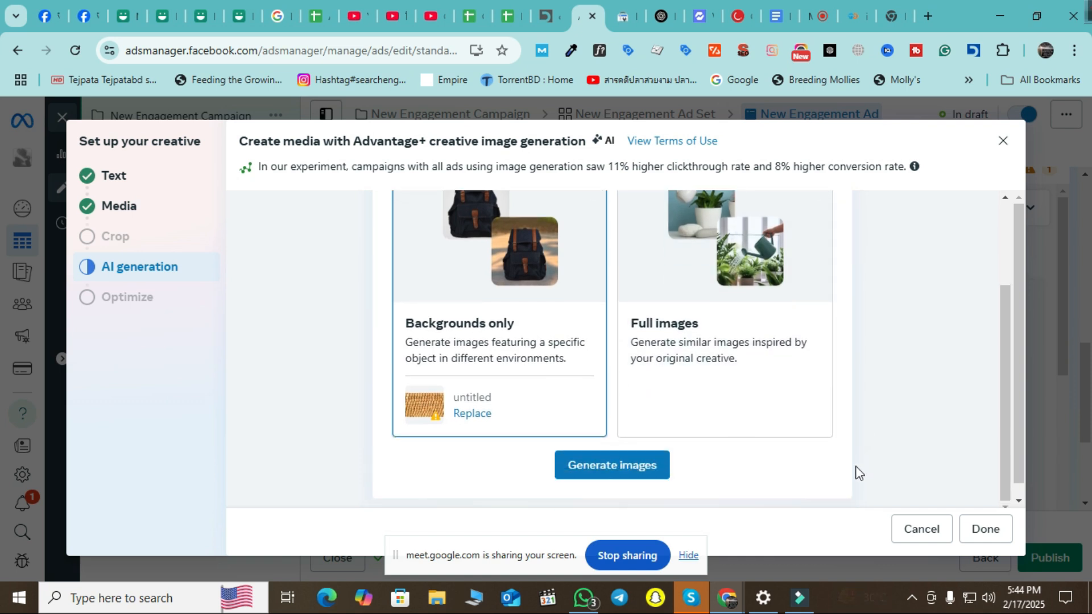
scroll(848, 464, "up", 2)
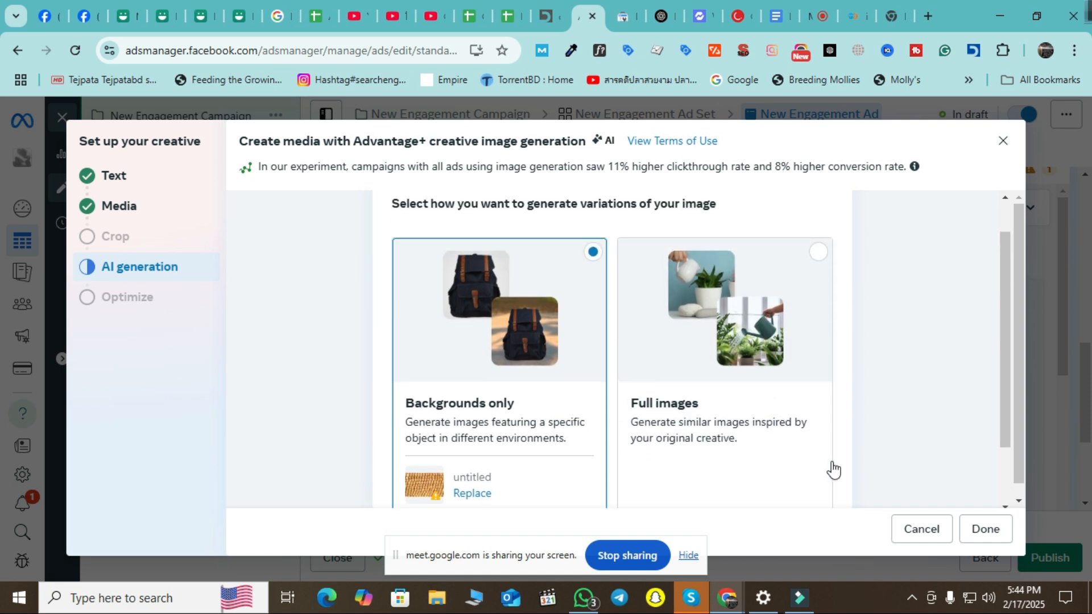
left_click(732, 433)
left_click(986, 530)
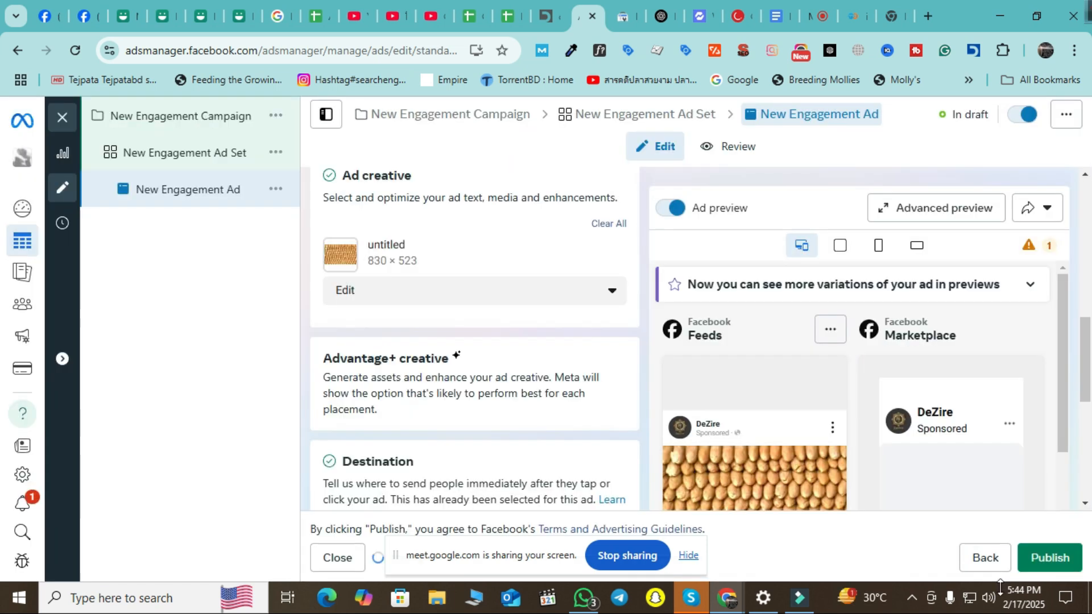
scroll(853, 377, "down", 3)
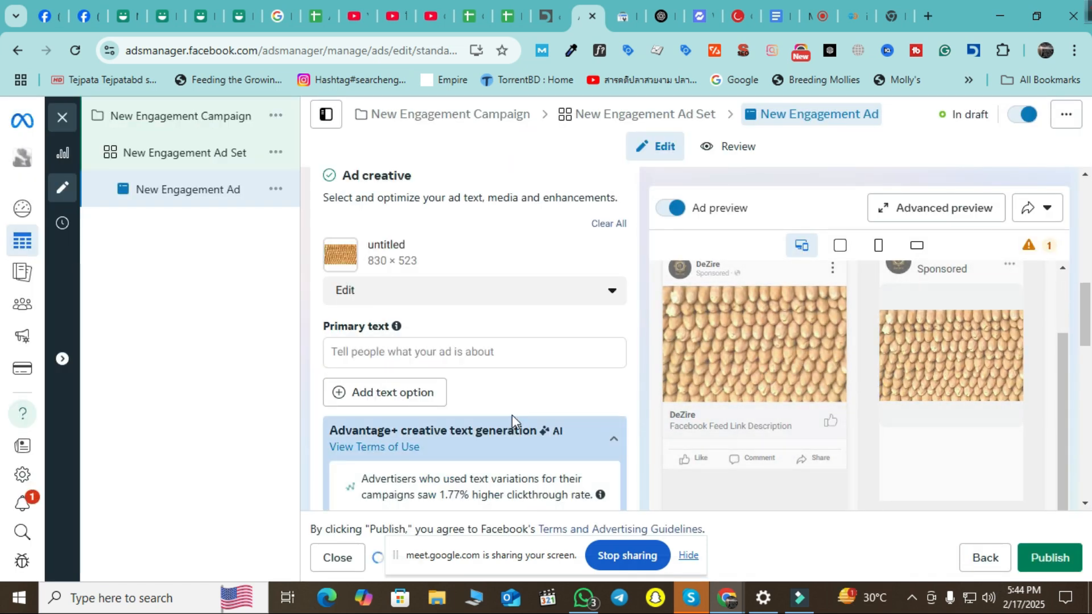
scroll(513, 424, "up", 2)
left_click(412, 430)
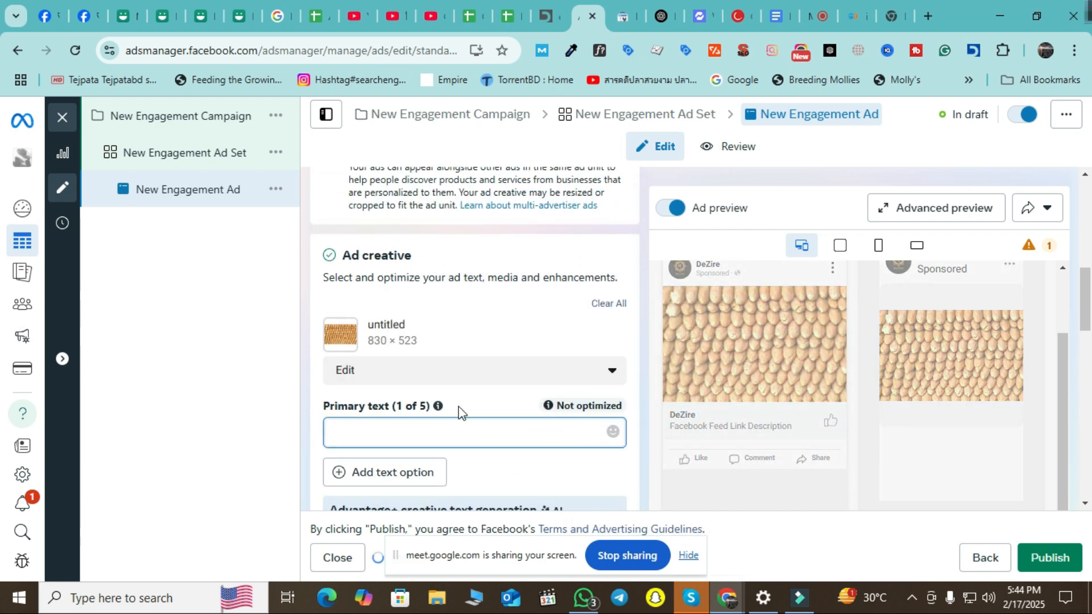
scroll(475, 398, "down", 4)
scroll(483, 405, "down", 4)
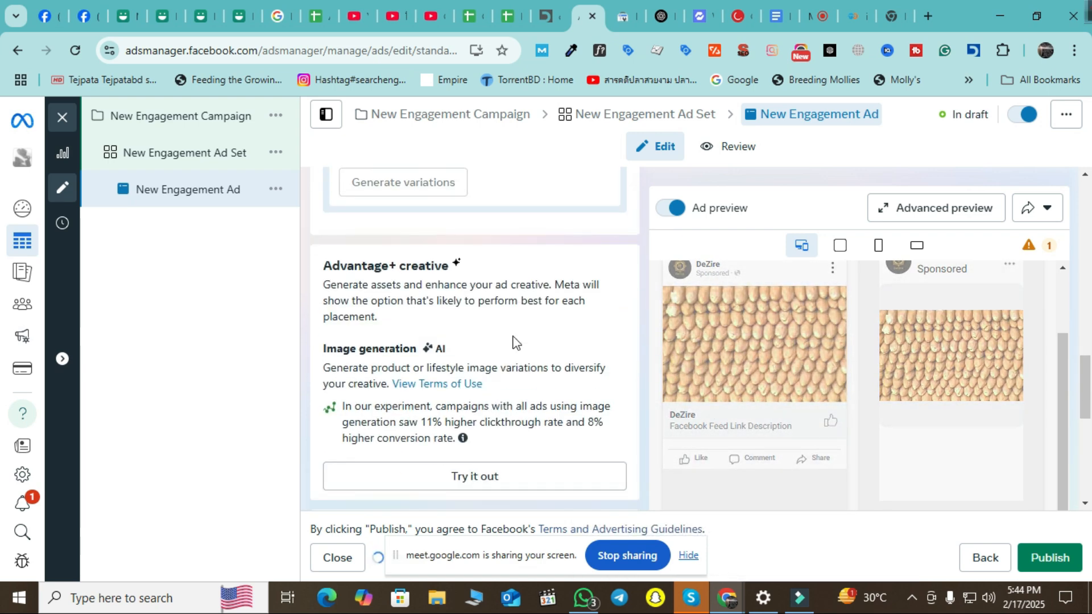
scroll(501, 390, "down", 4)
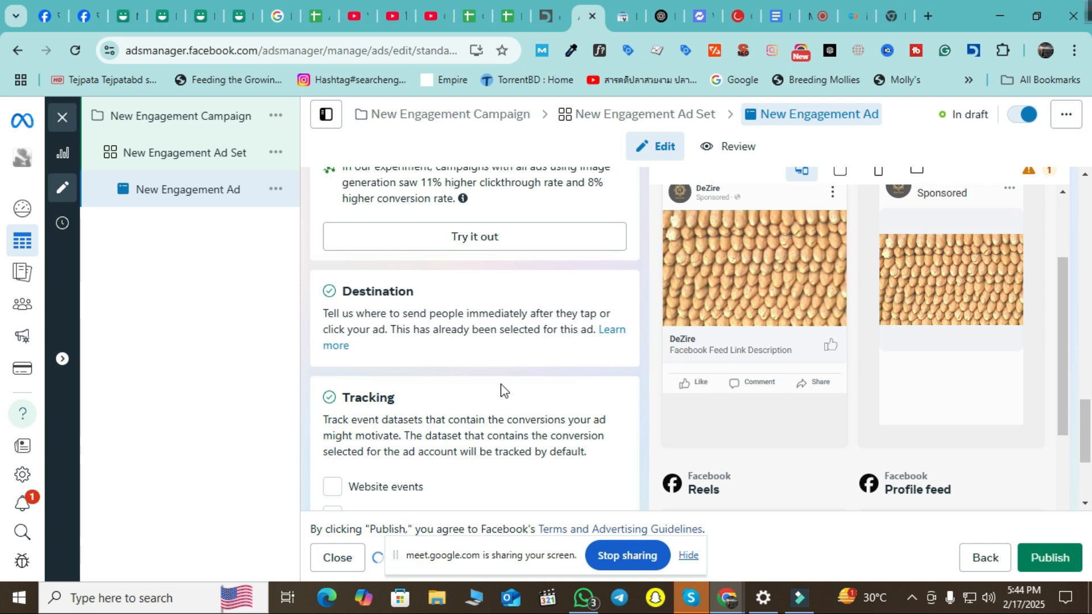
scroll(502, 390, "down", 2)
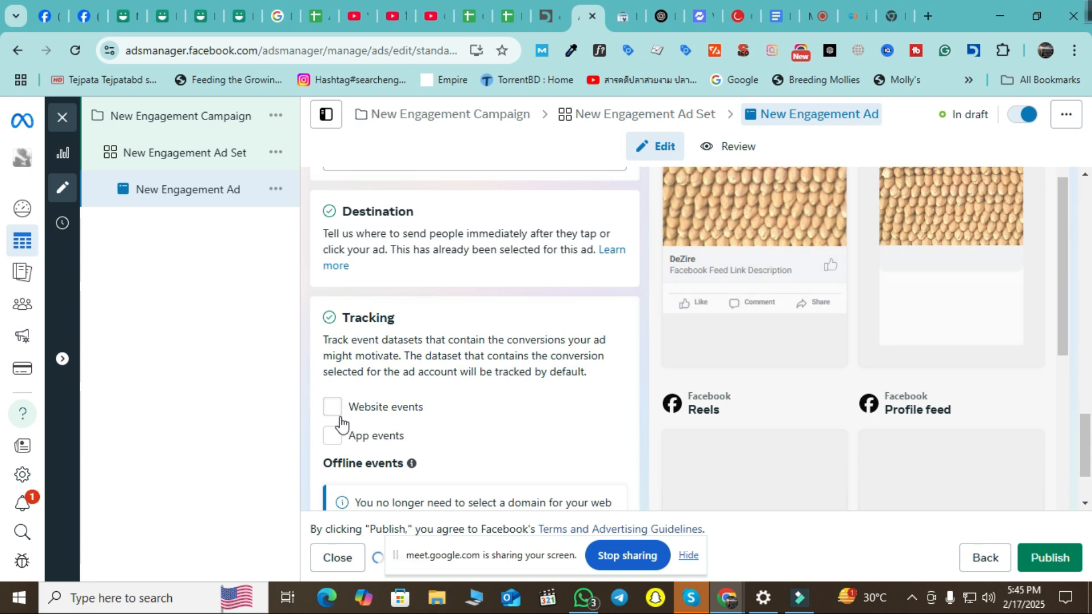
scroll(361, 341, "down", 2)
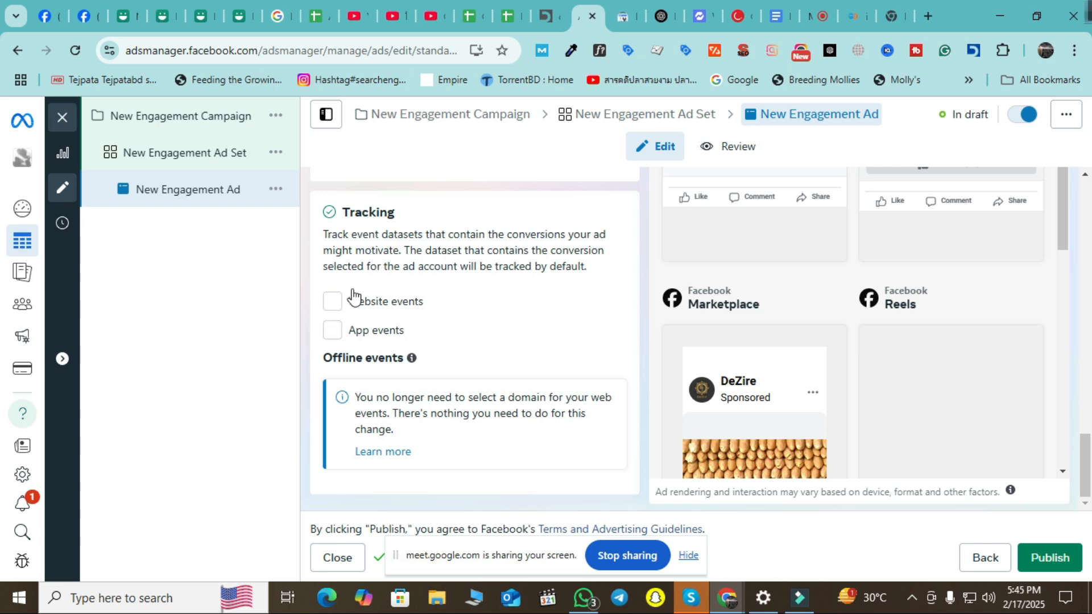
scroll(854, 350, "down", 5)
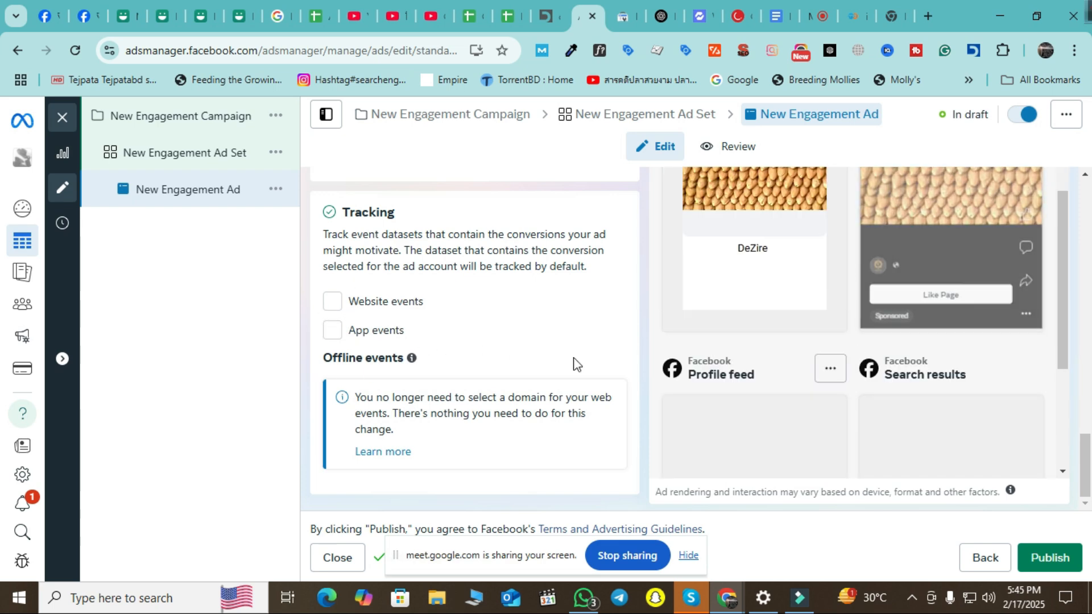
scroll(392, 359, "up", 8)
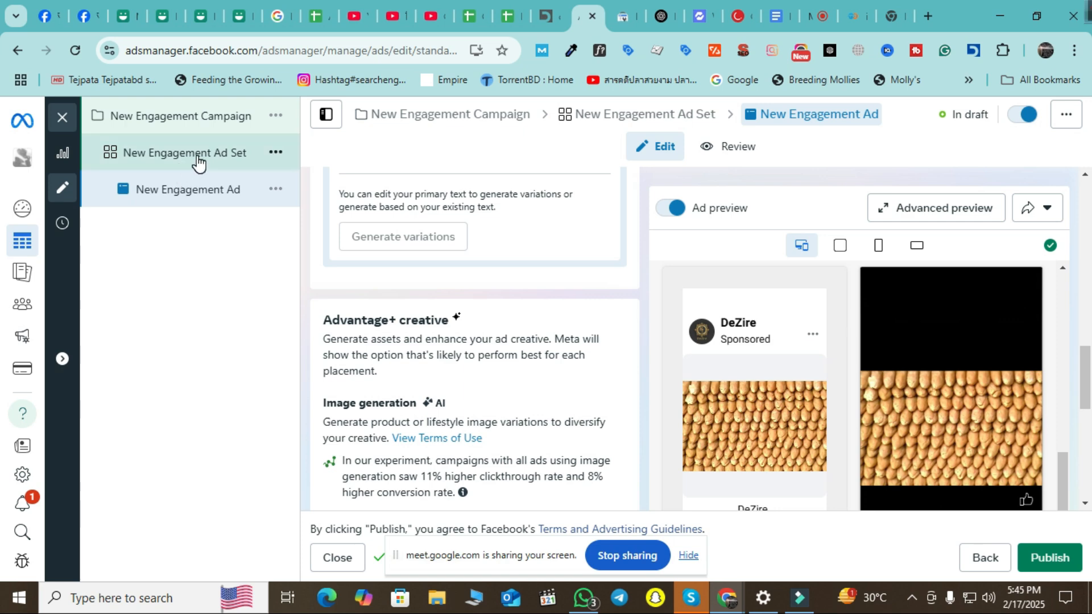
scroll(547, 365, "down", 8)
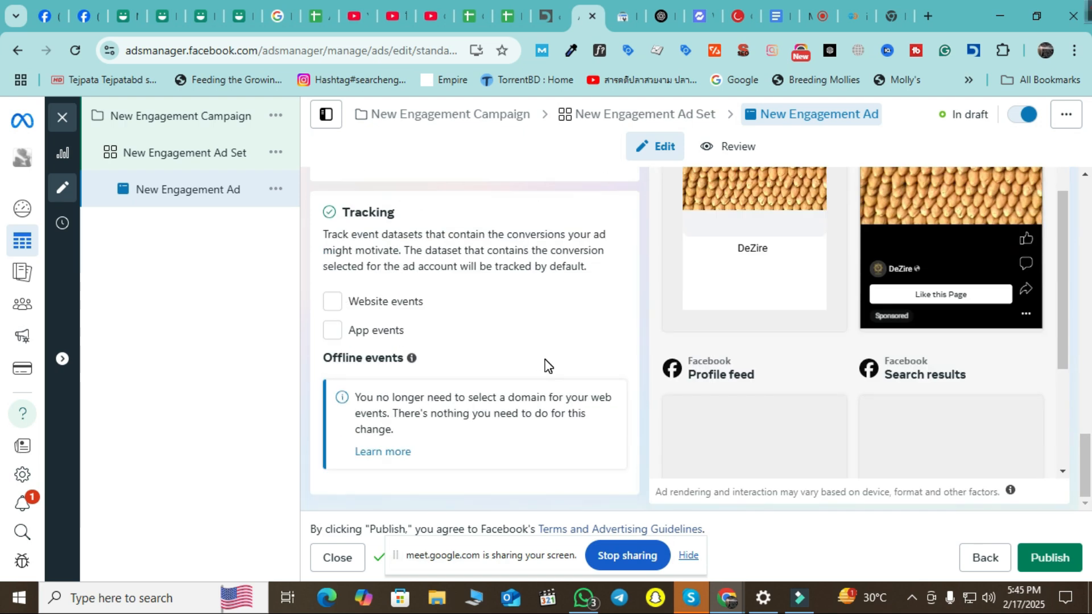
scroll(540, 367, "up", 4)
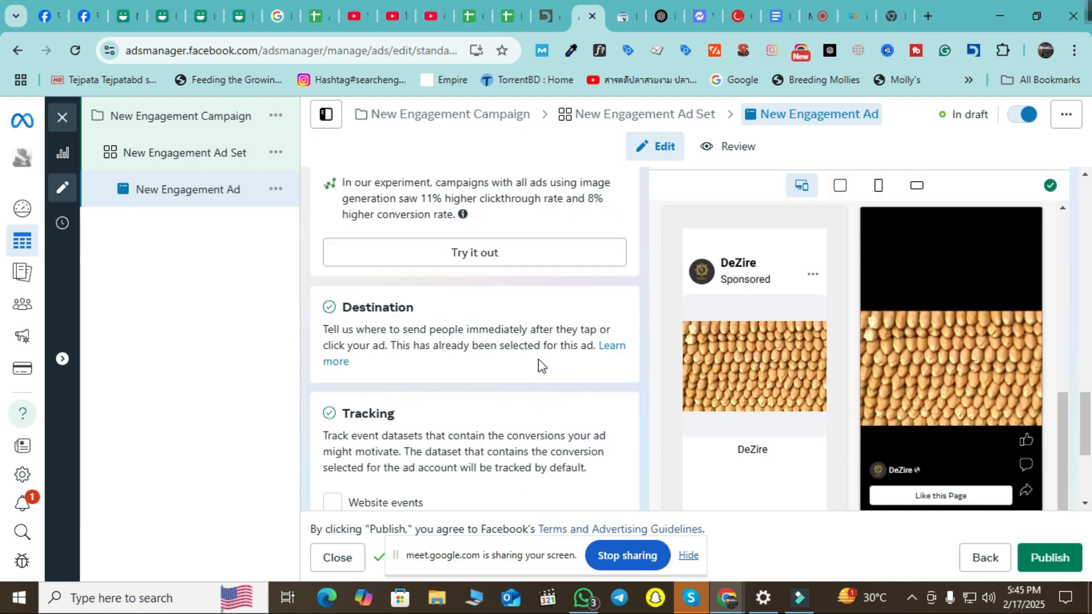
scroll(461, 373, "down", 4)
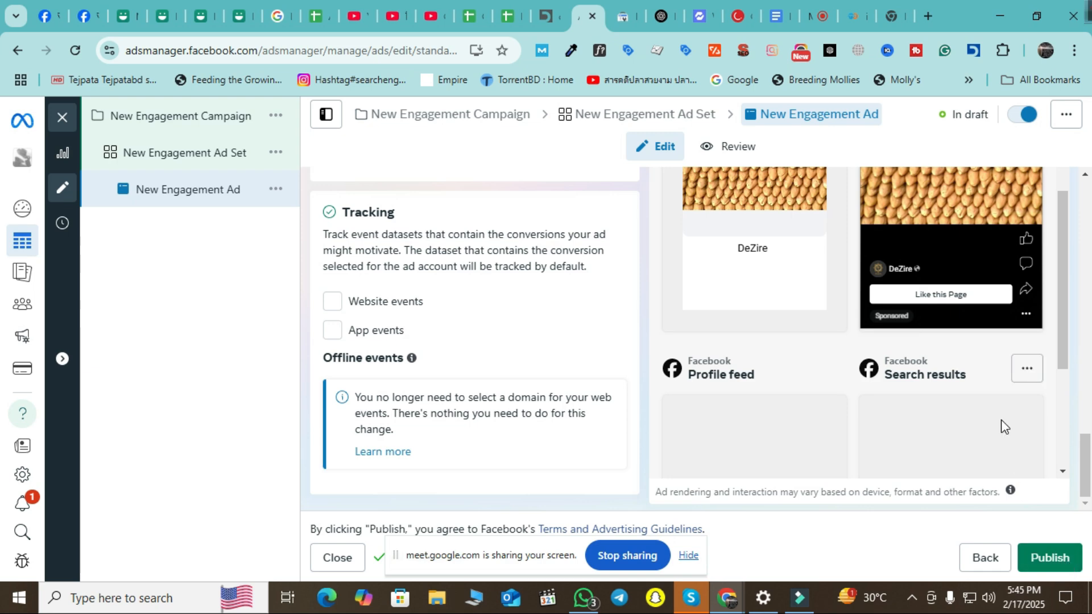
scroll(1013, 421, "down", 4)
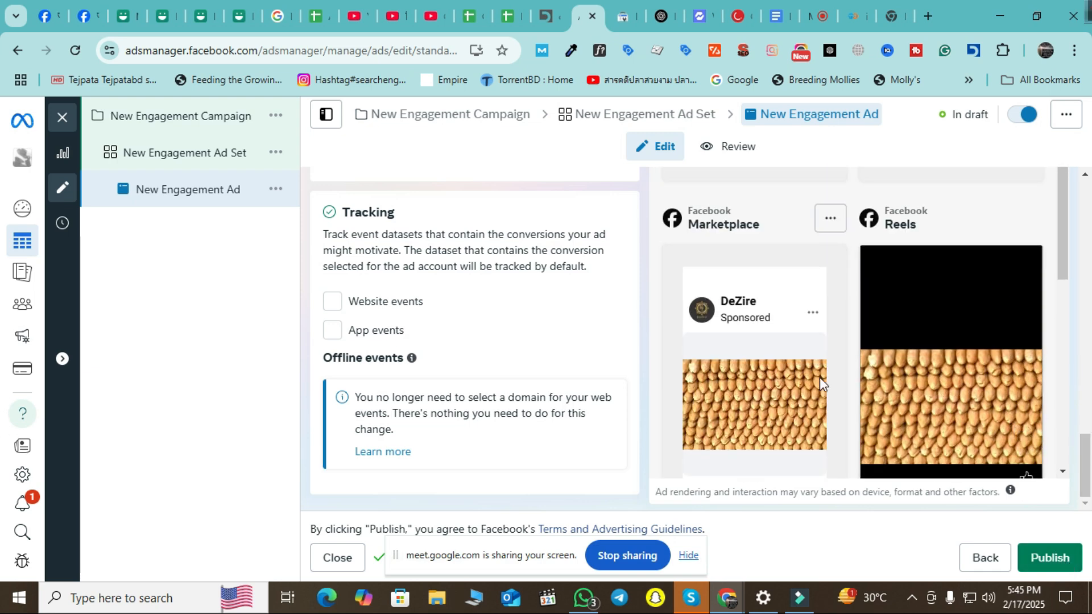
scroll(824, 376, "up", 5)
scroll(462, 367, "up", 1)
scroll(462, 367, "up", 8)
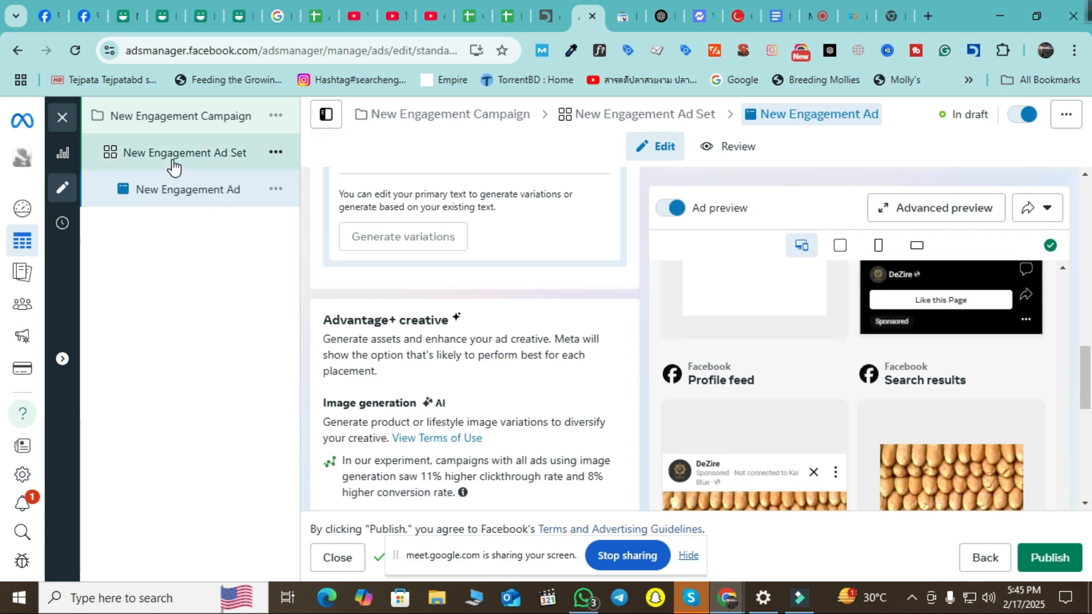
Change the ad set's conversion location to Message destinations, then return to the ad.
left_click(174, 167)
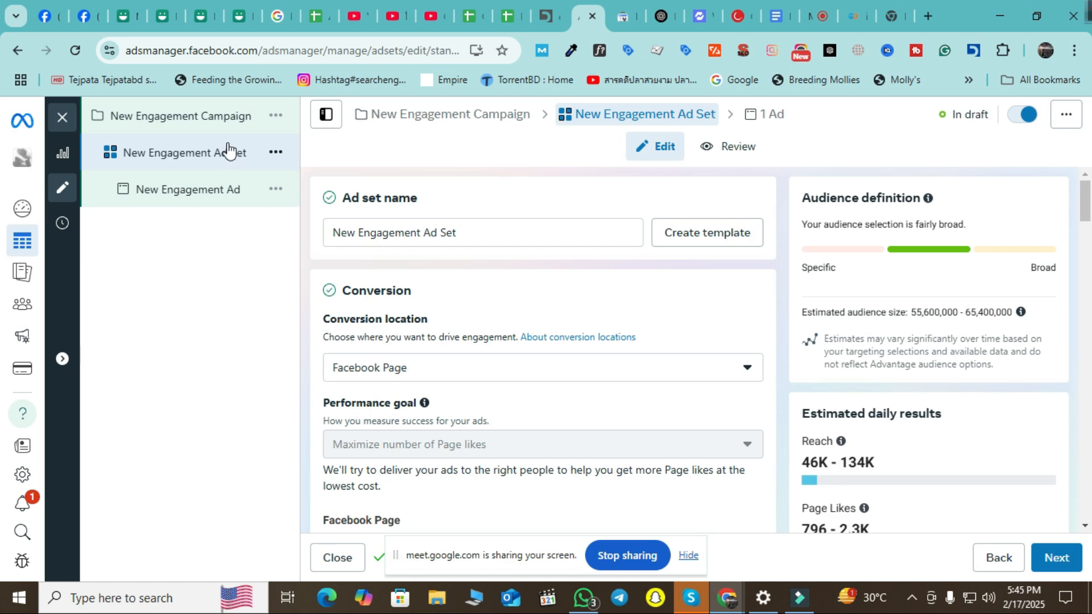
scroll(651, 354, "down", 5)
scroll(574, 346, "up", 2)
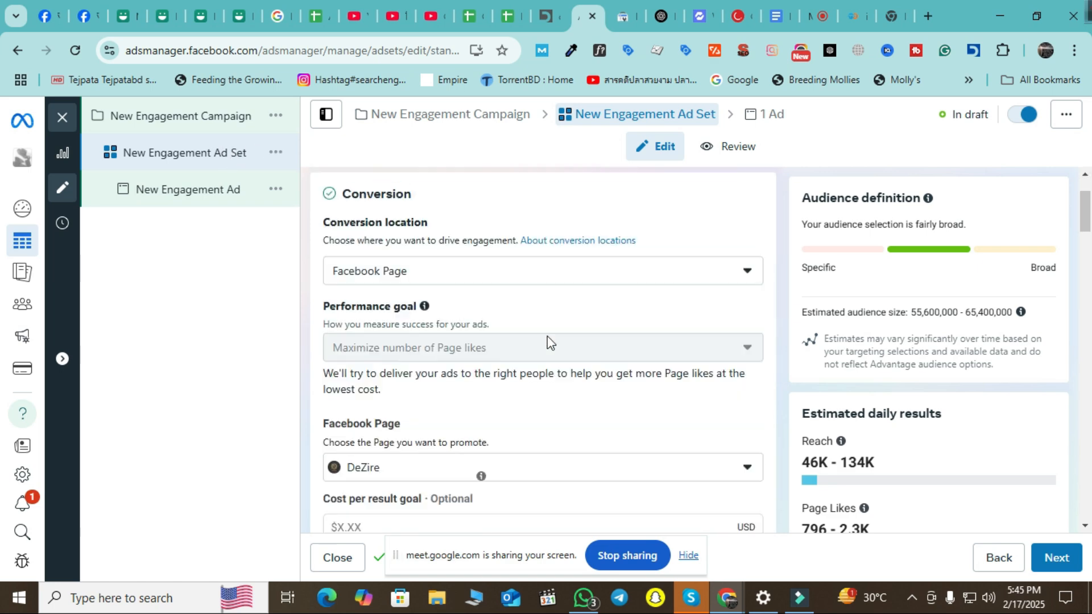
scroll(575, 345, "up", 2)
left_click(519, 296)
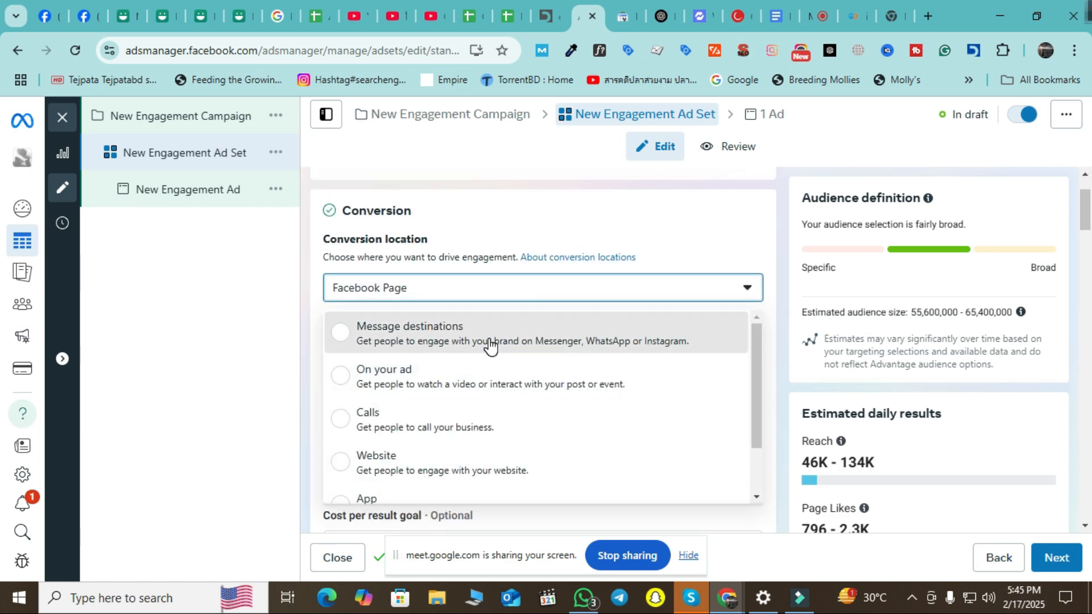
left_click(458, 339)
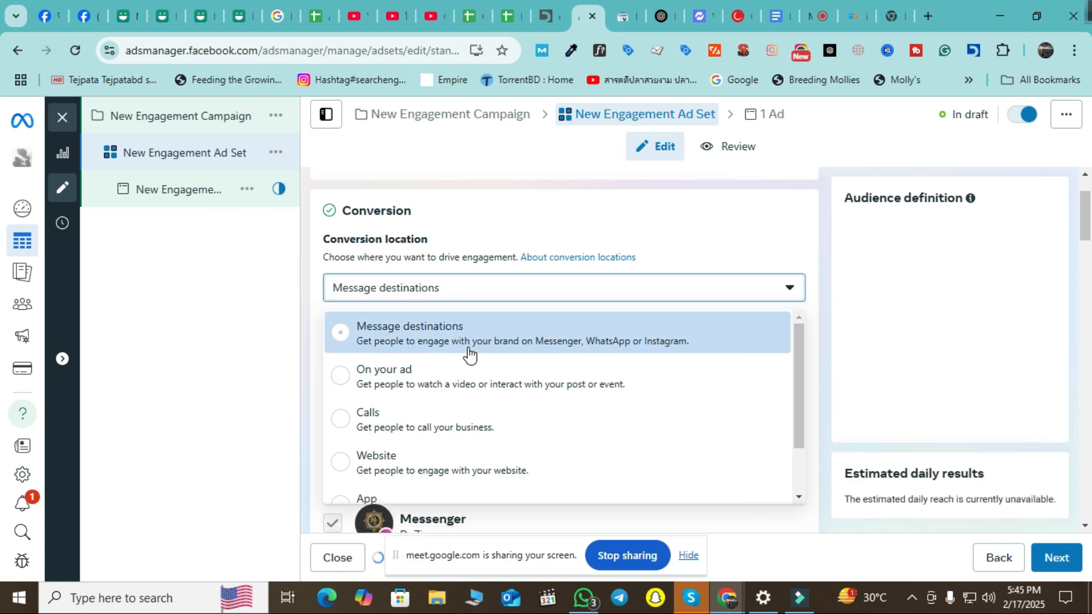
left_click(178, 188)
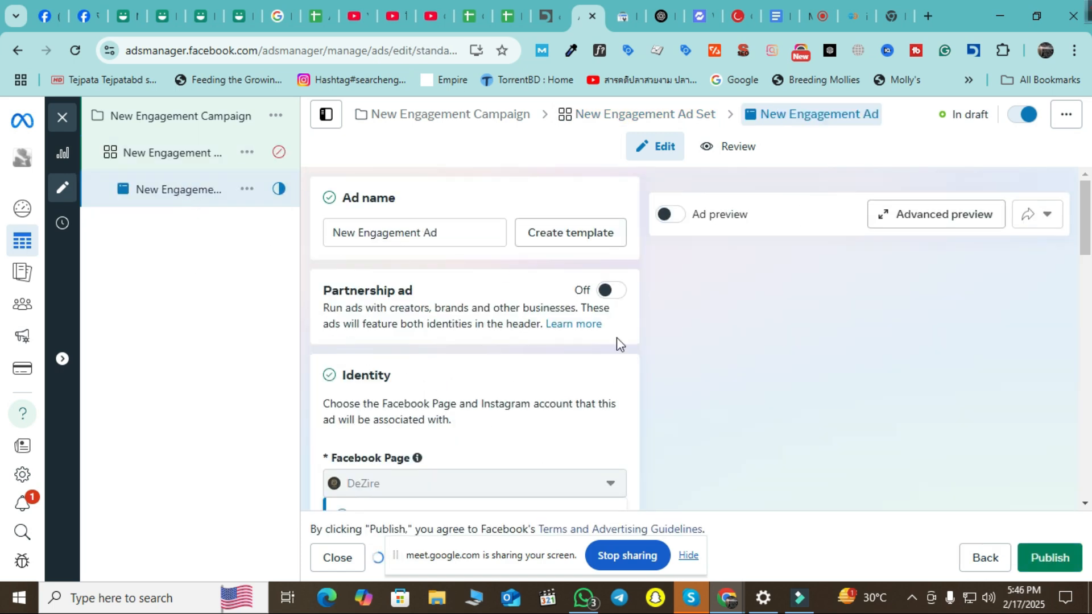
Confirm Message destinations in the ad set and return to the ad.
left_click(208, 163)
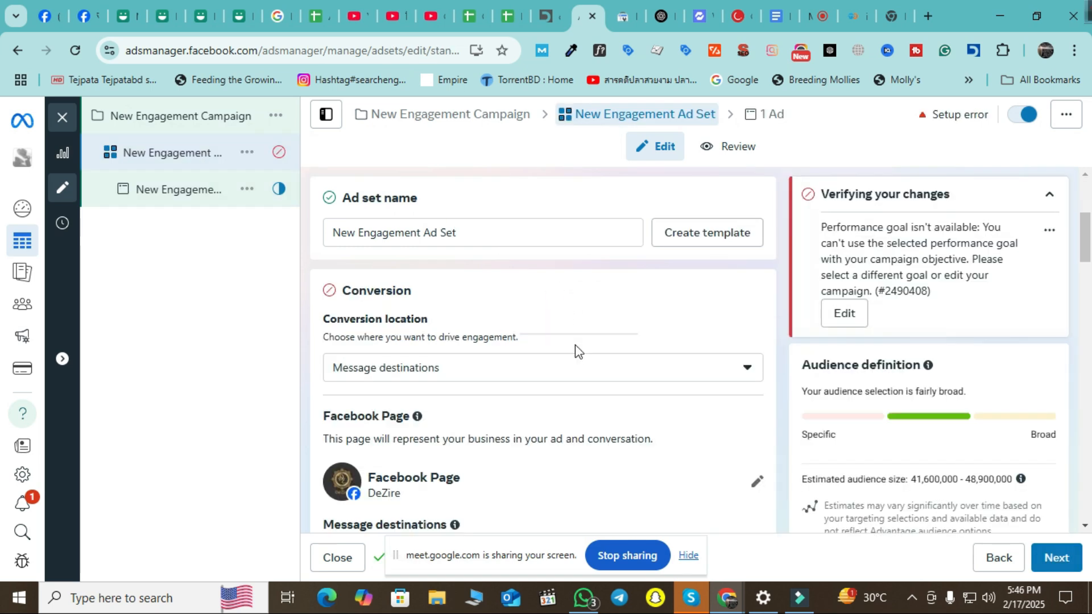
scroll(575, 345, "down", 4)
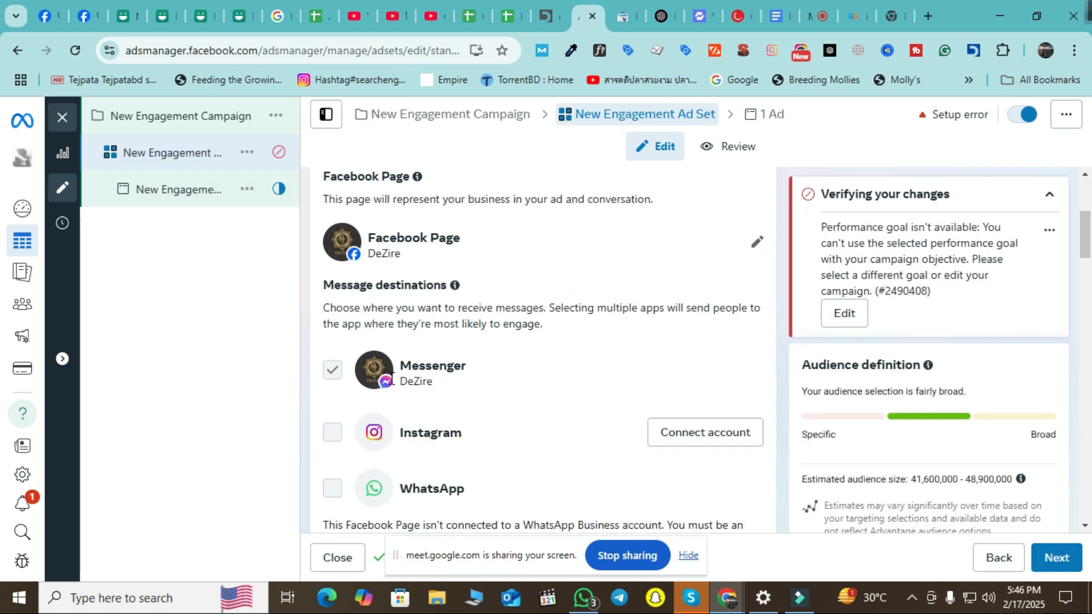
left_click(176, 196)
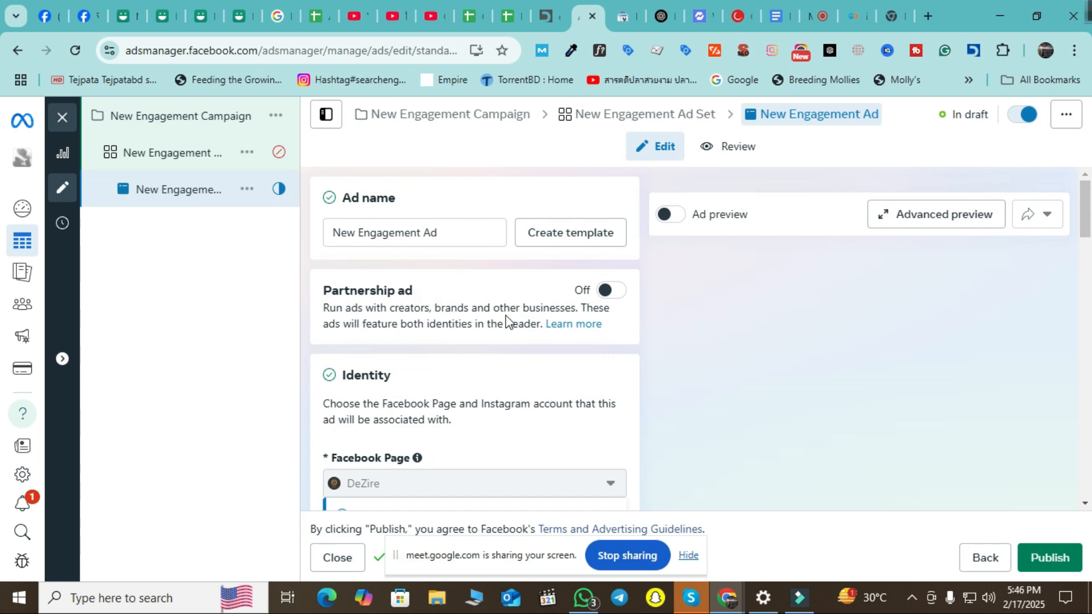
Review the Give immediate answers greeting and questions, then open the template for editing.
scroll(506, 318, "down", 2)
scroll(507, 320, "down", 12)
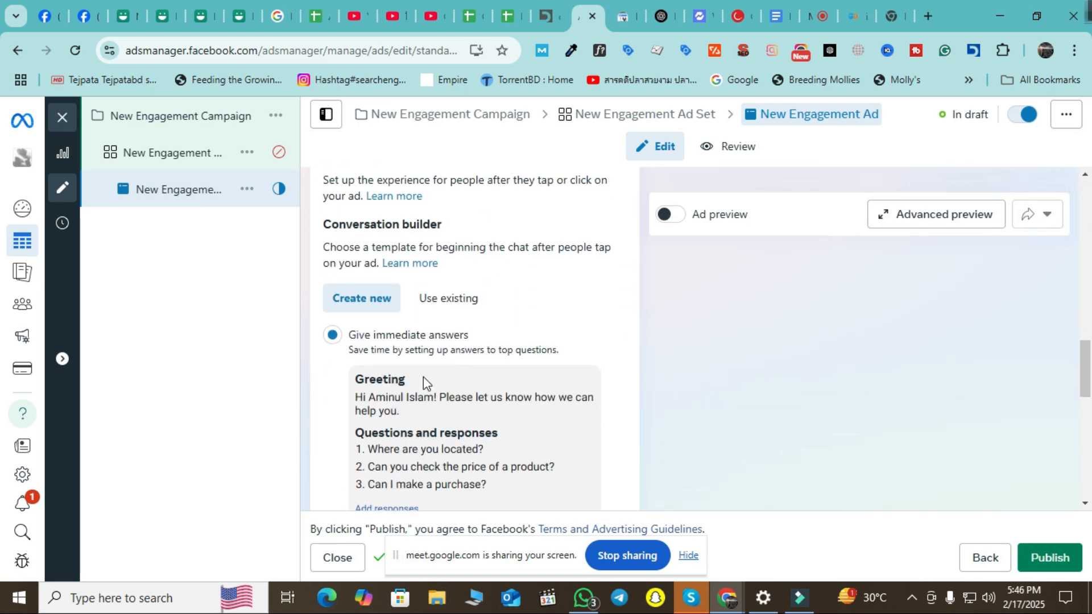
scroll(424, 382, "down", 2)
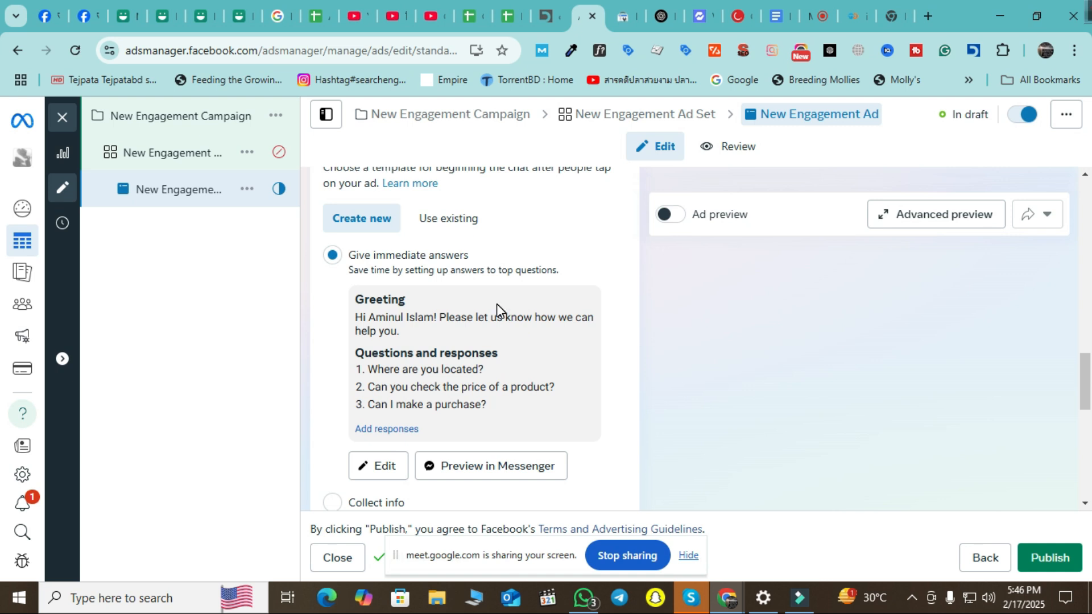
scroll(482, 312, "up", 1)
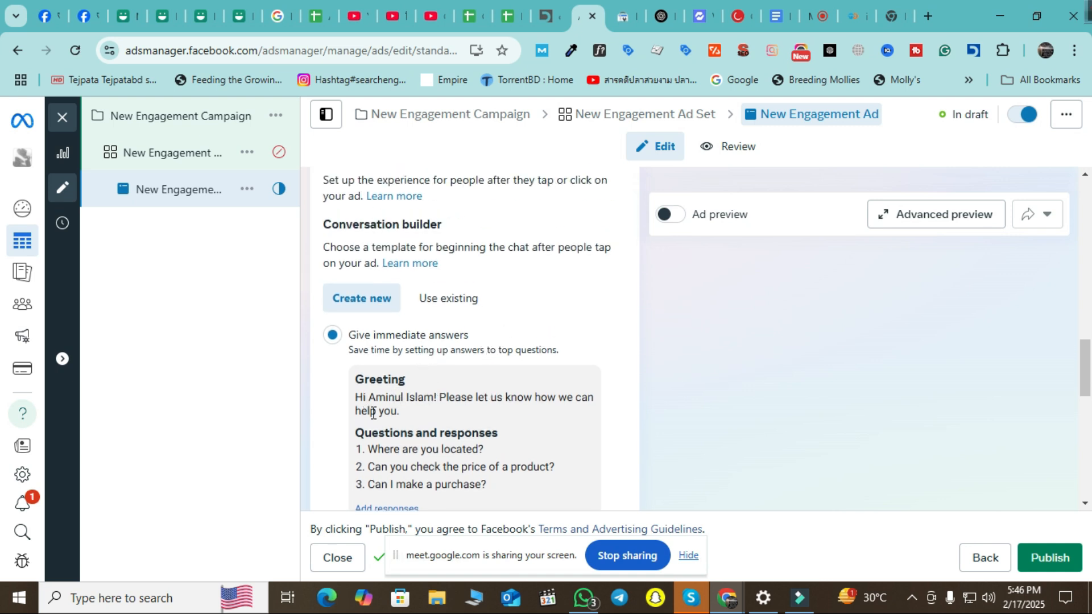
left_click_drag(351, 405, 511, 490)
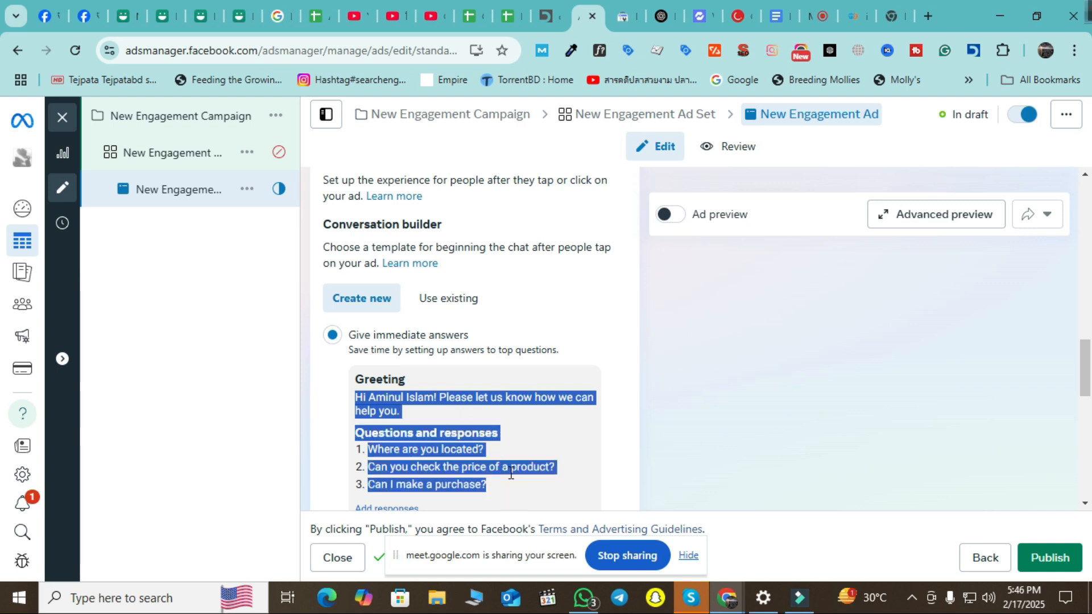
scroll(544, 402, "down", 1)
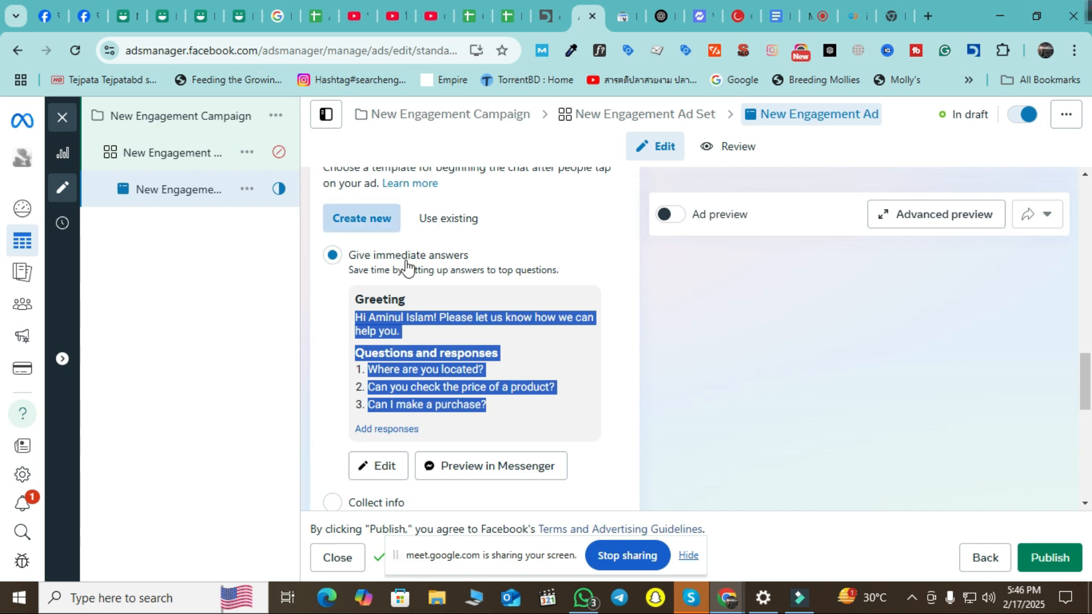
scroll(504, 334, "up", 3)
scroll(504, 334, "down", 4)
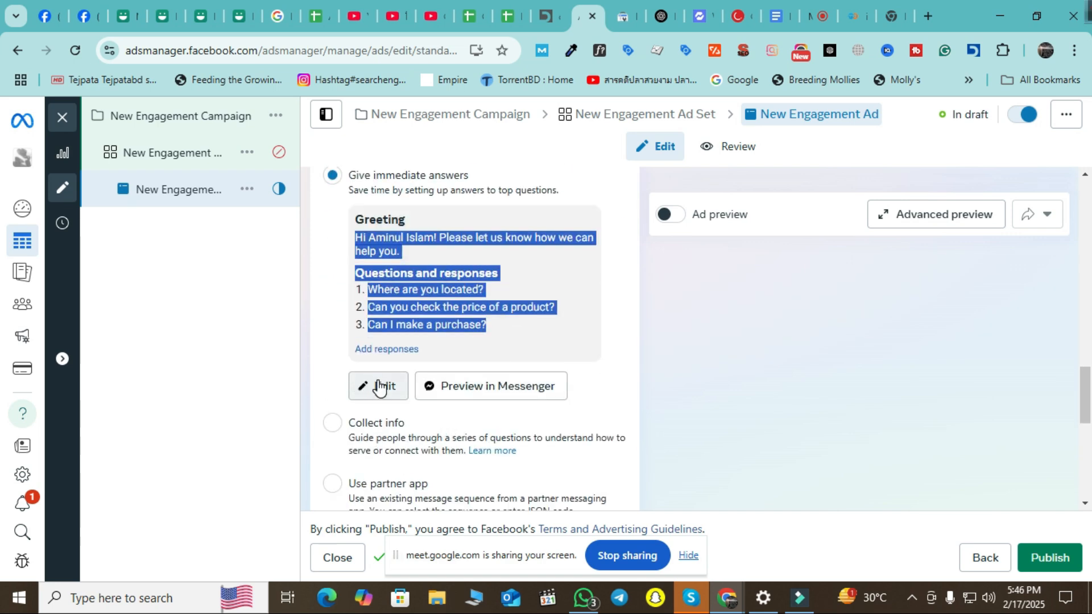
scroll(390, 382, "down", 2)
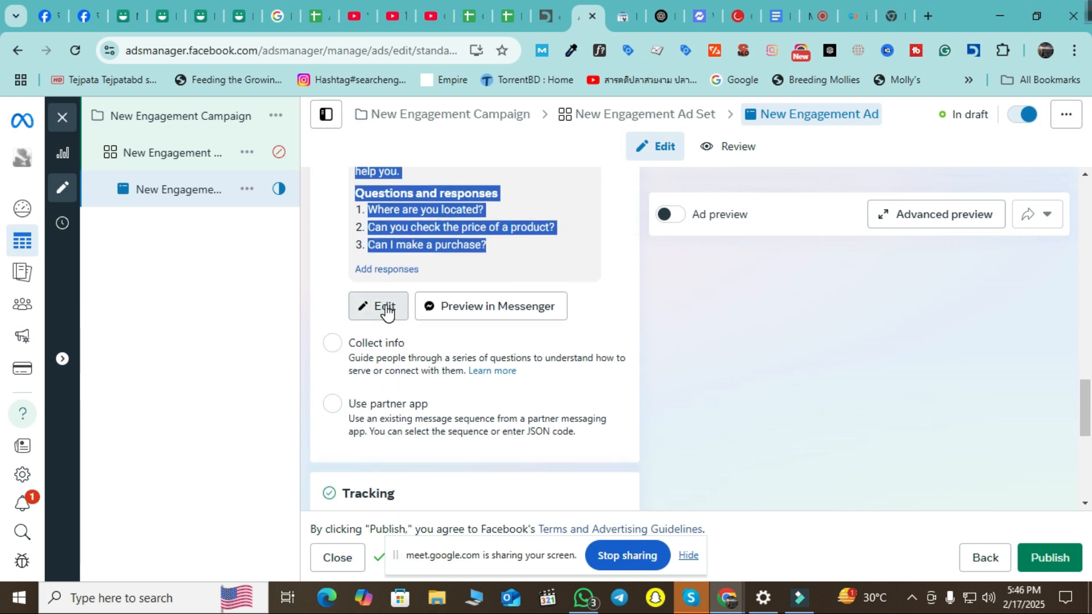
left_click(382, 308)
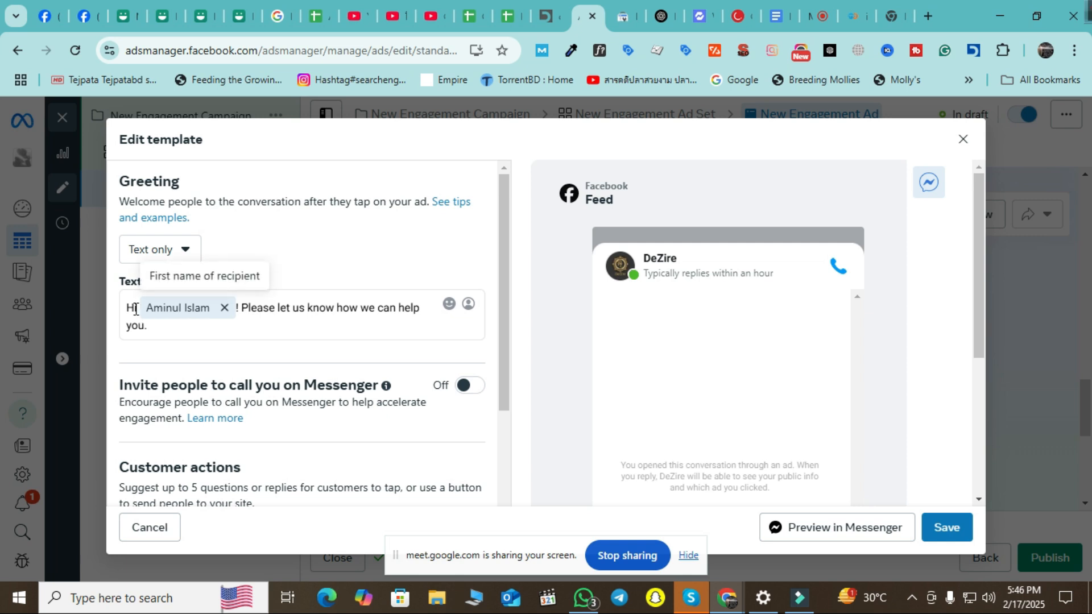
left_click_drag(135, 306, 130, 310)
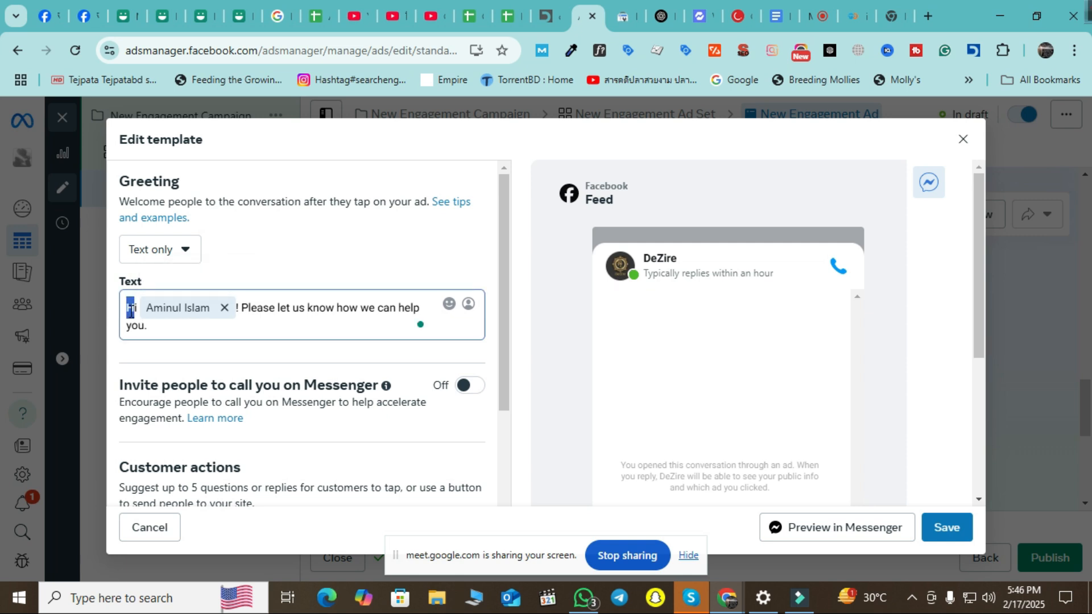
left_click(160, 325)
left_click_drag(249, 307, 391, 324)
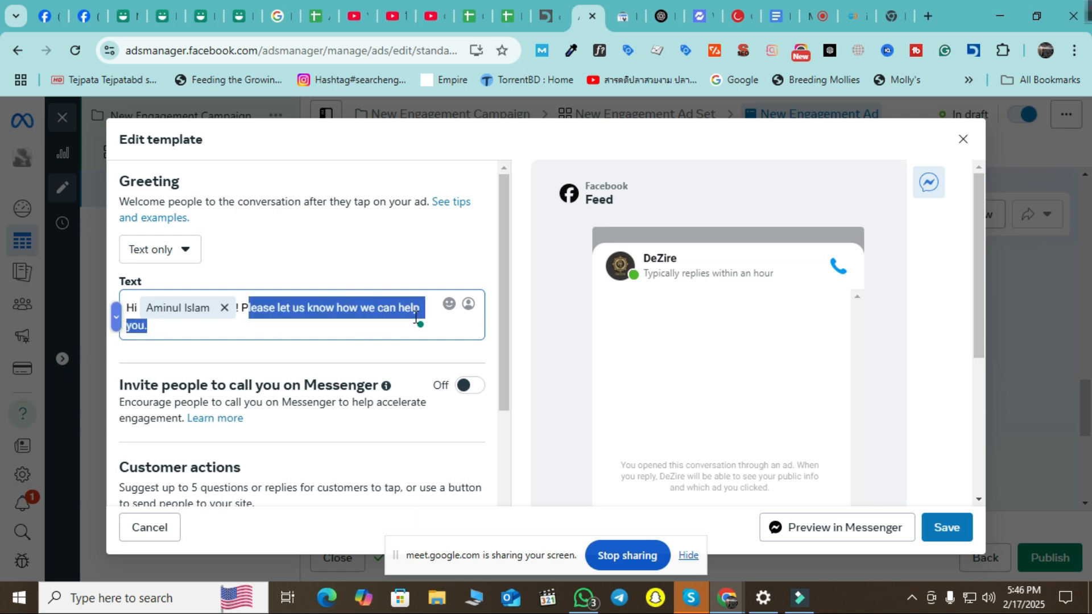
scroll(418, 307, "down", 4)
scroll(421, 305, "up", 3)
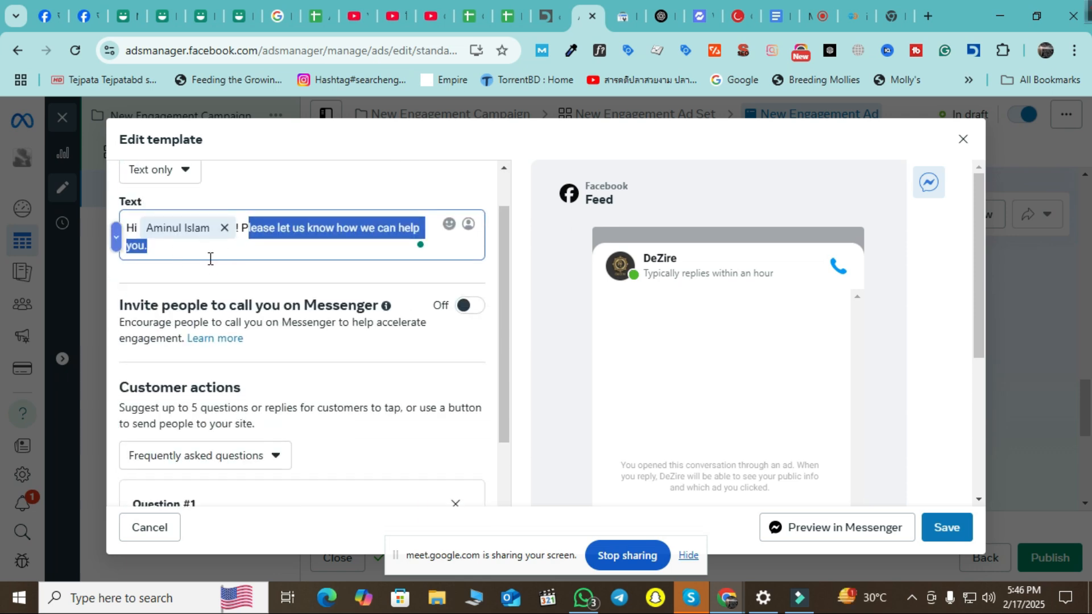
scroll(222, 275, "up", 1)
left_click(183, 251)
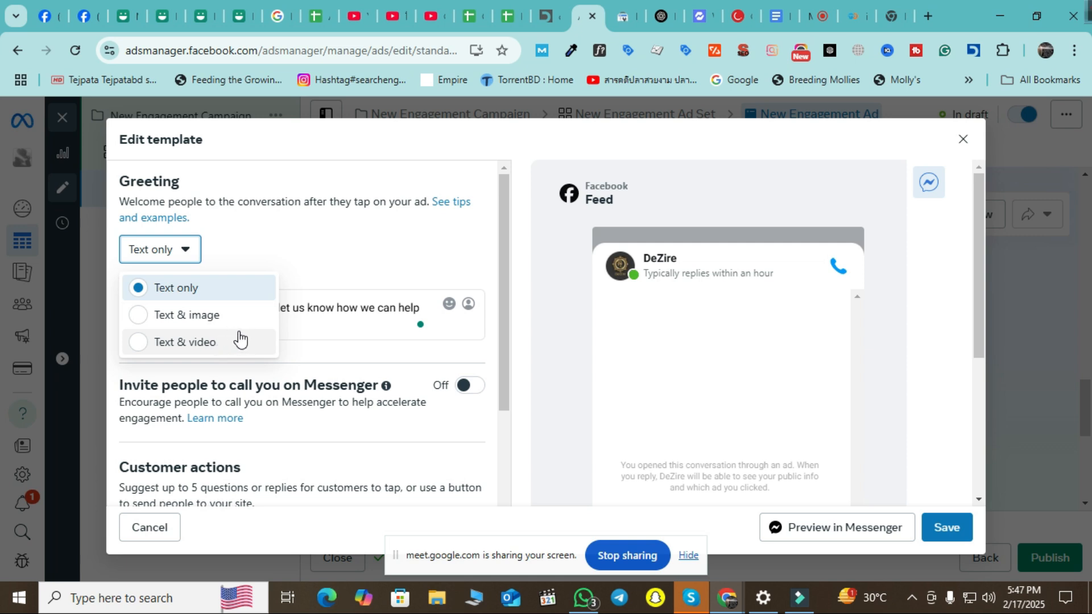
left_click(329, 247)
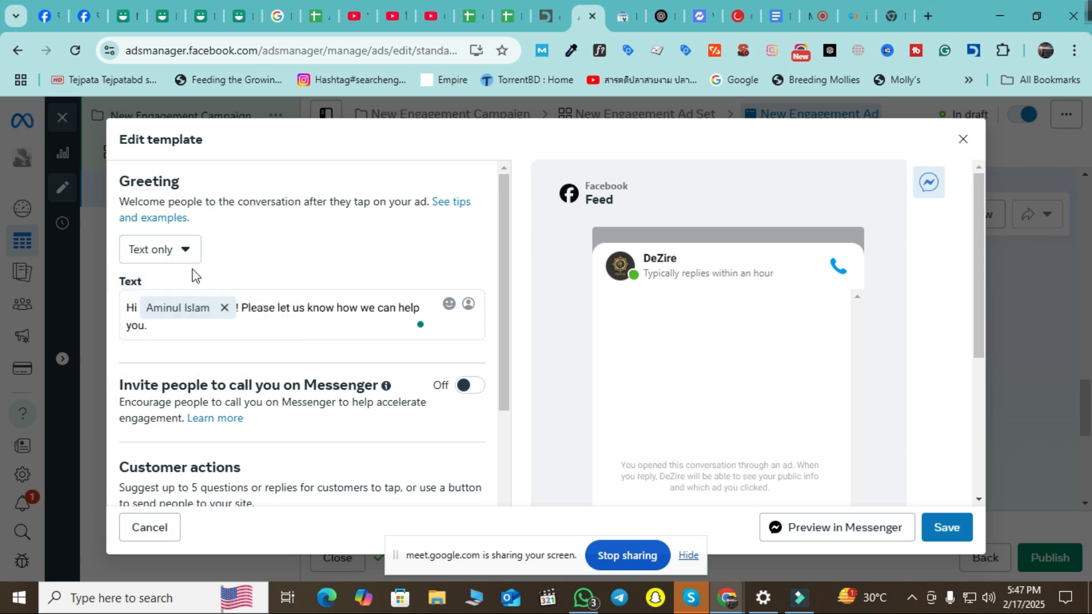
left_click(181, 255)
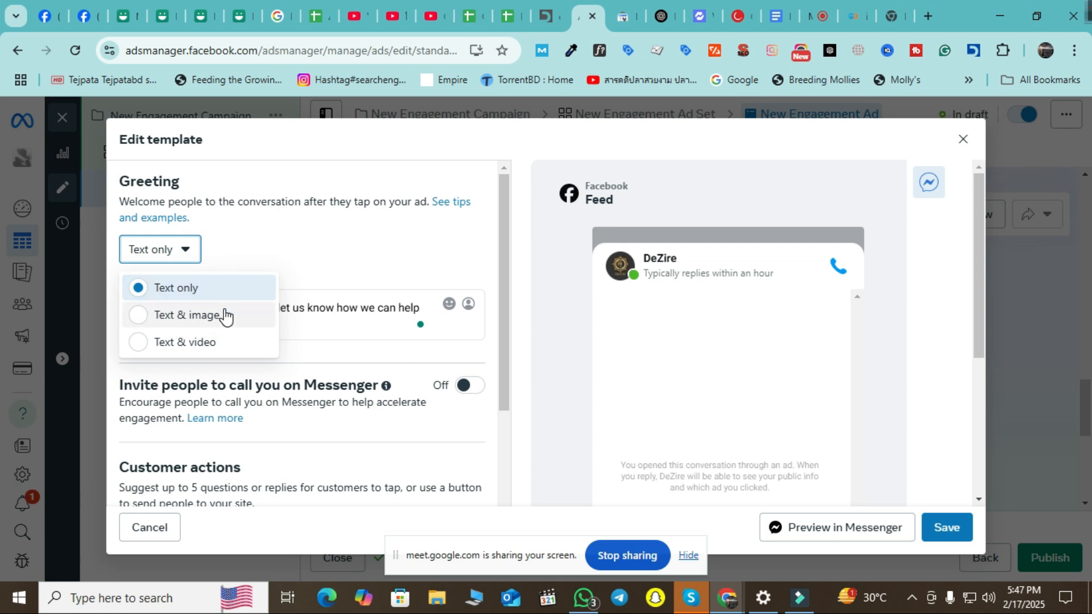
left_click(260, 246)
scroll(422, 330, "down", 2)
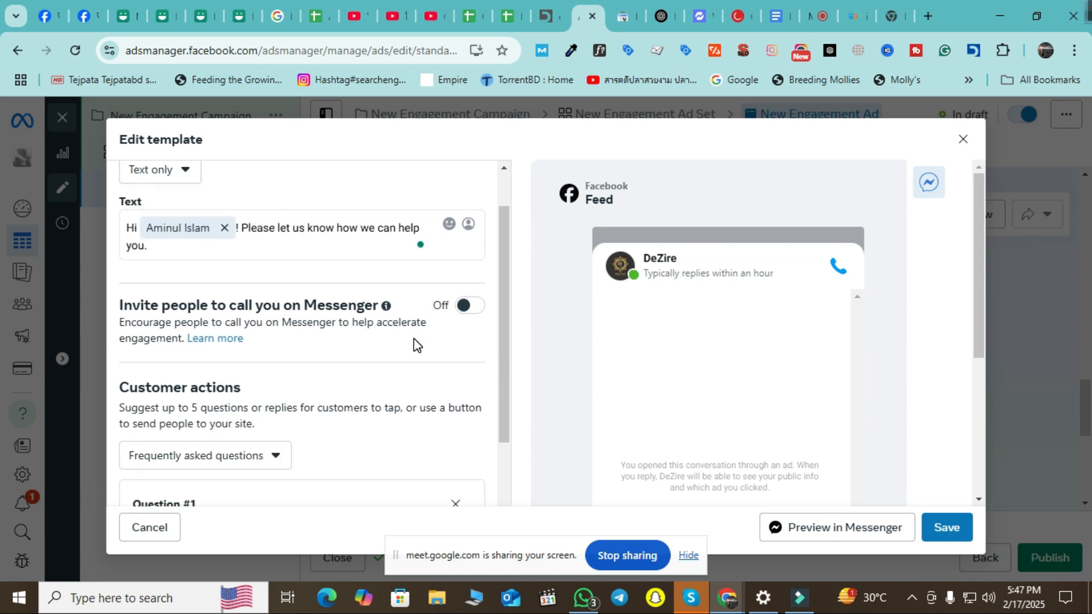
scroll(416, 344, "down", 3)
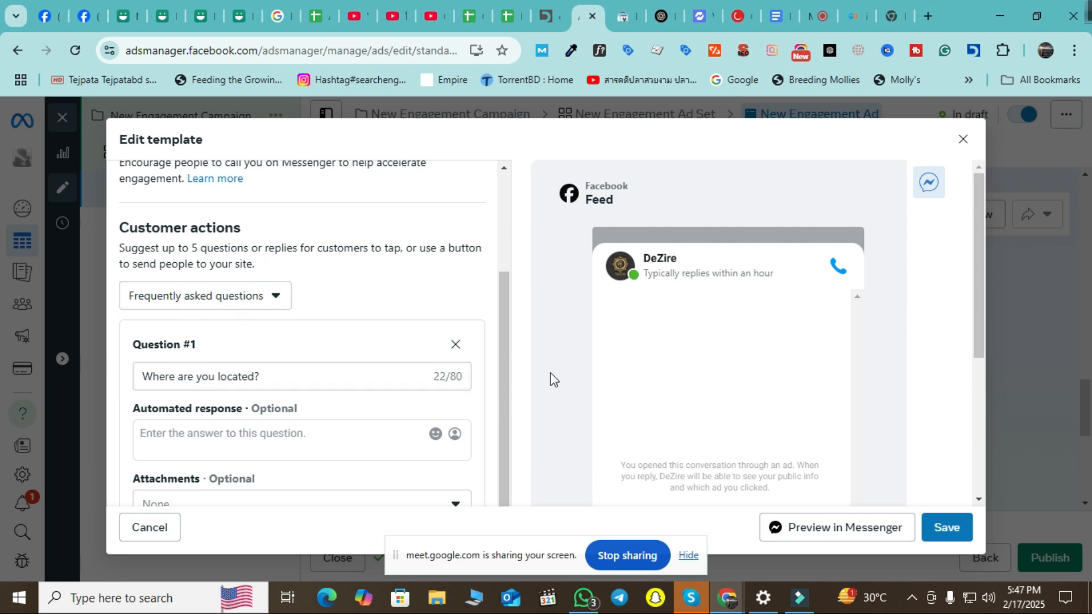
Give Question #1 the automated response Mirpur and reset its attachment to None.
scroll(715, 358, "down", 2)
scroll(728, 360, "down", 2)
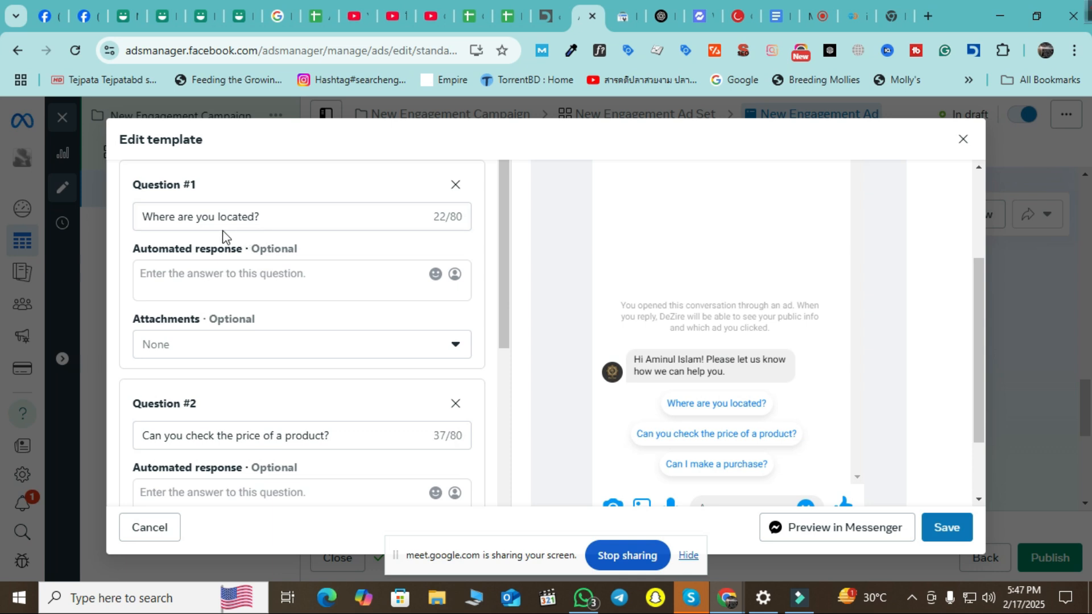
left_click(284, 223)
key("ctrl+a")
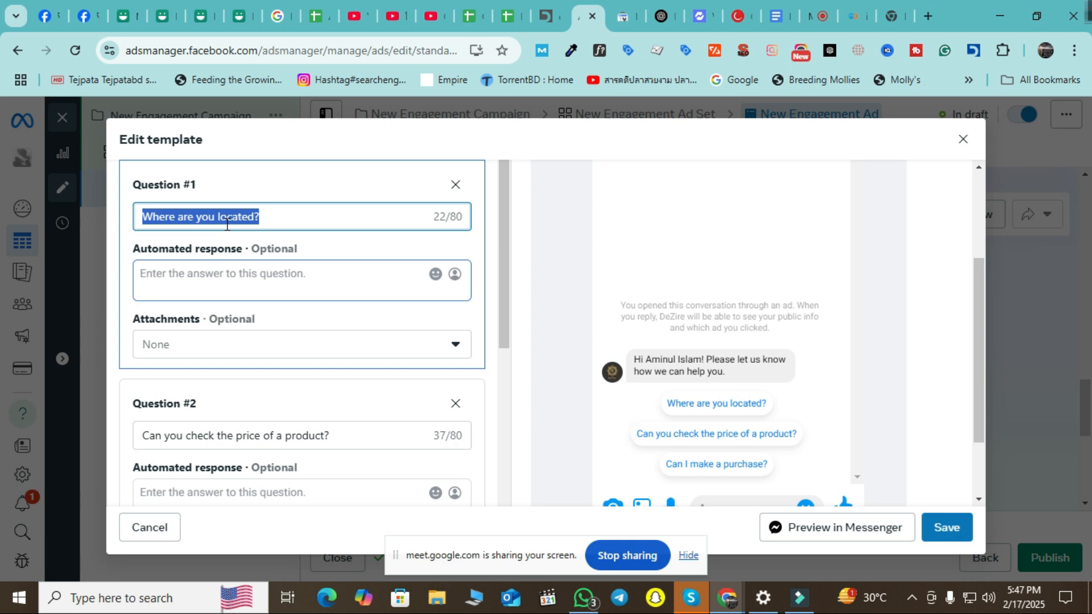
left_click(237, 262)
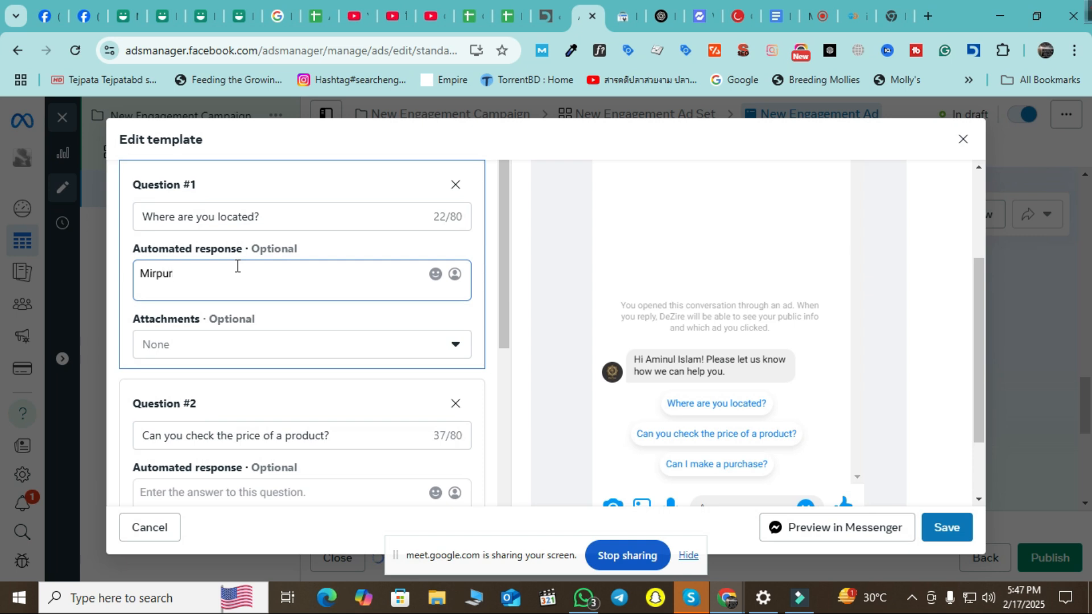
left_click(322, 345)
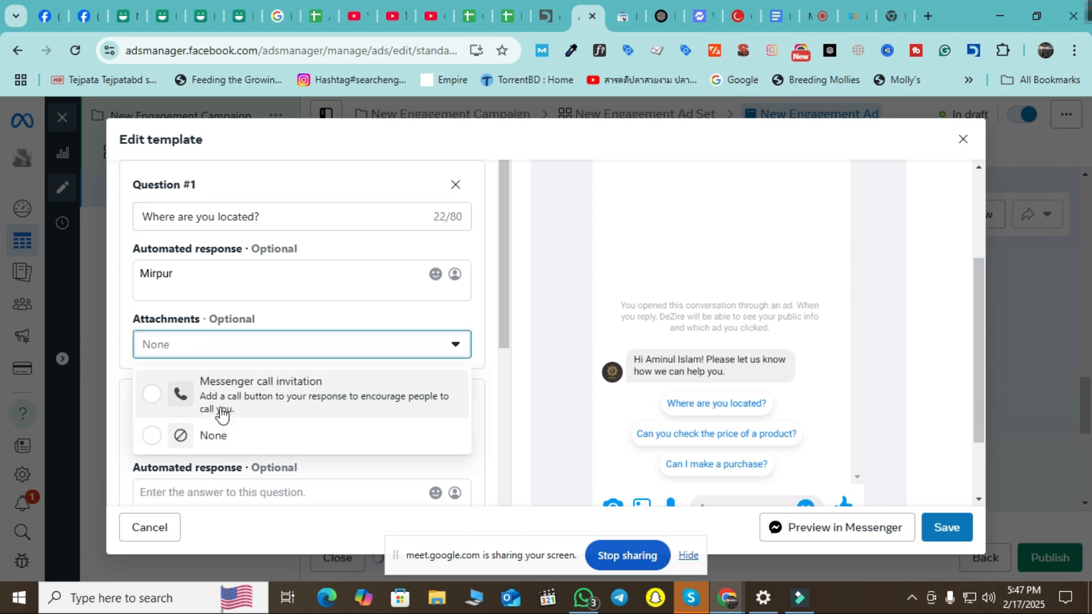
left_click(151, 395)
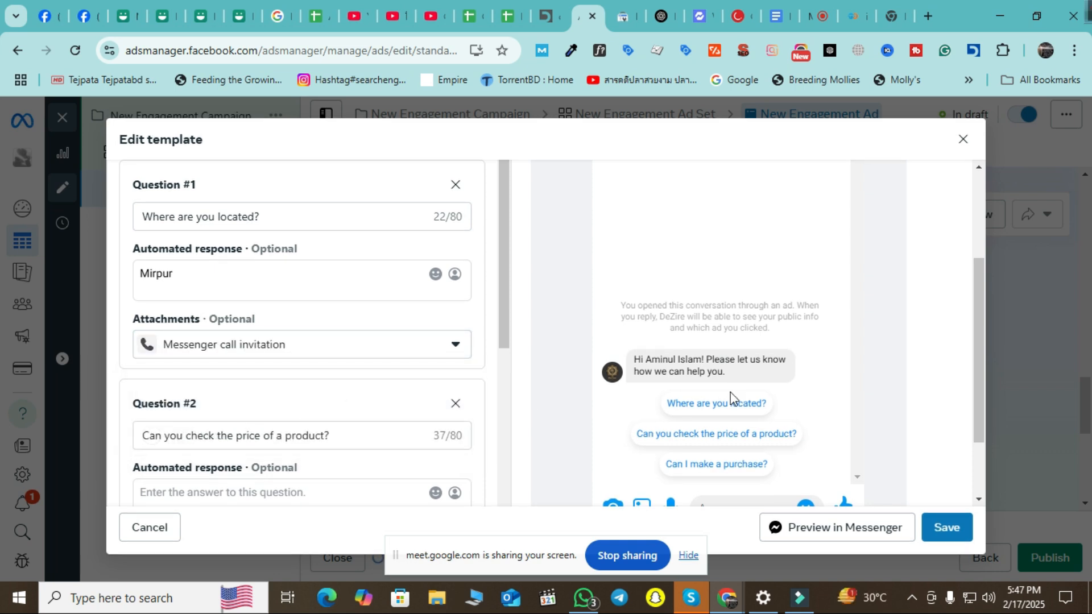
scroll(832, 408, "down", 2)
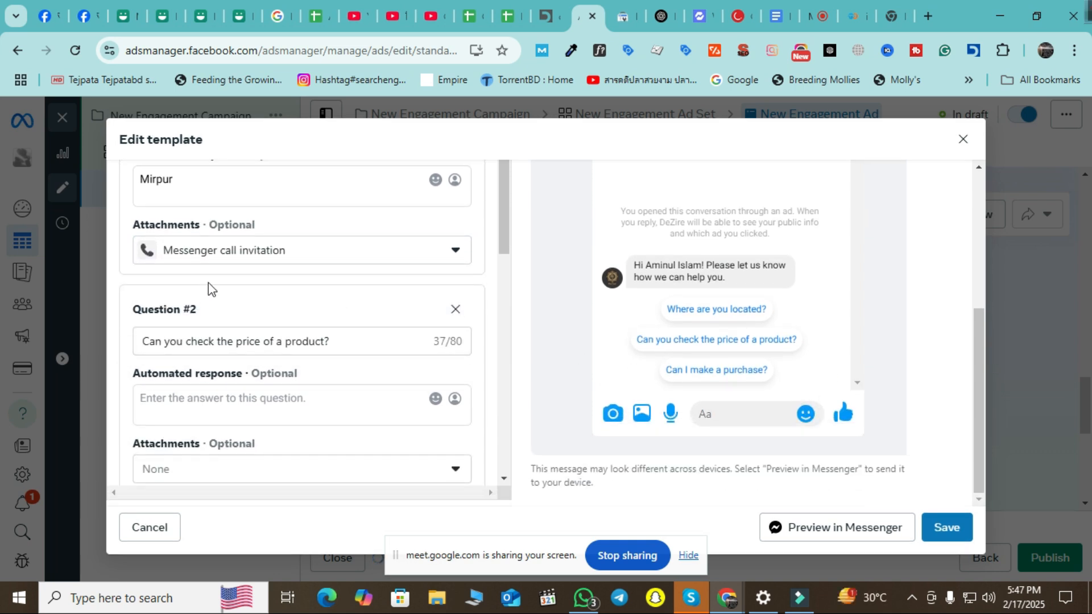
scroll(232, 379, "up", 2)
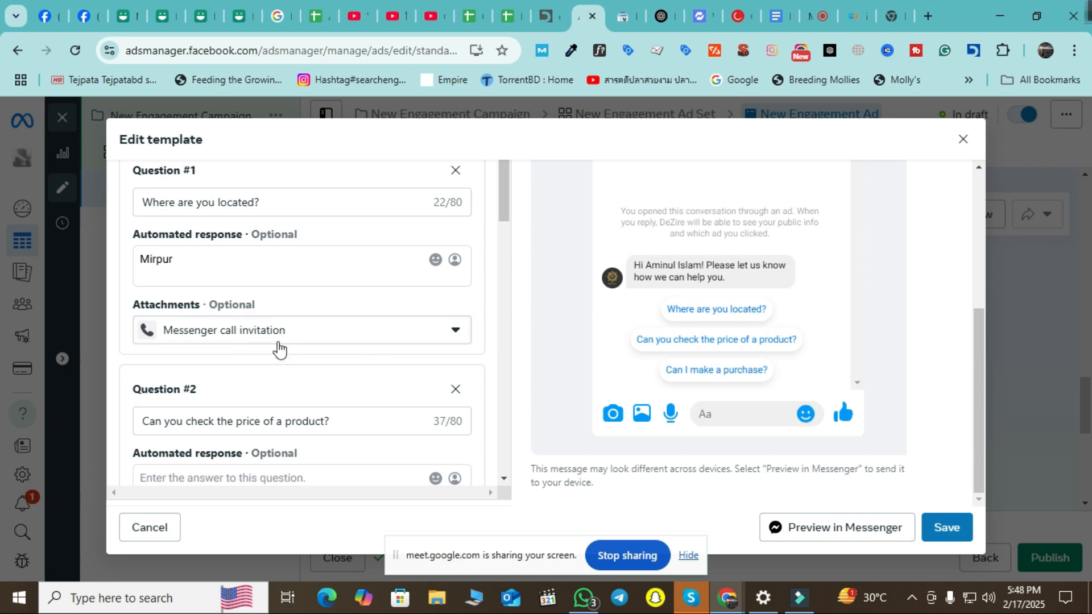
left_click(443, 334)
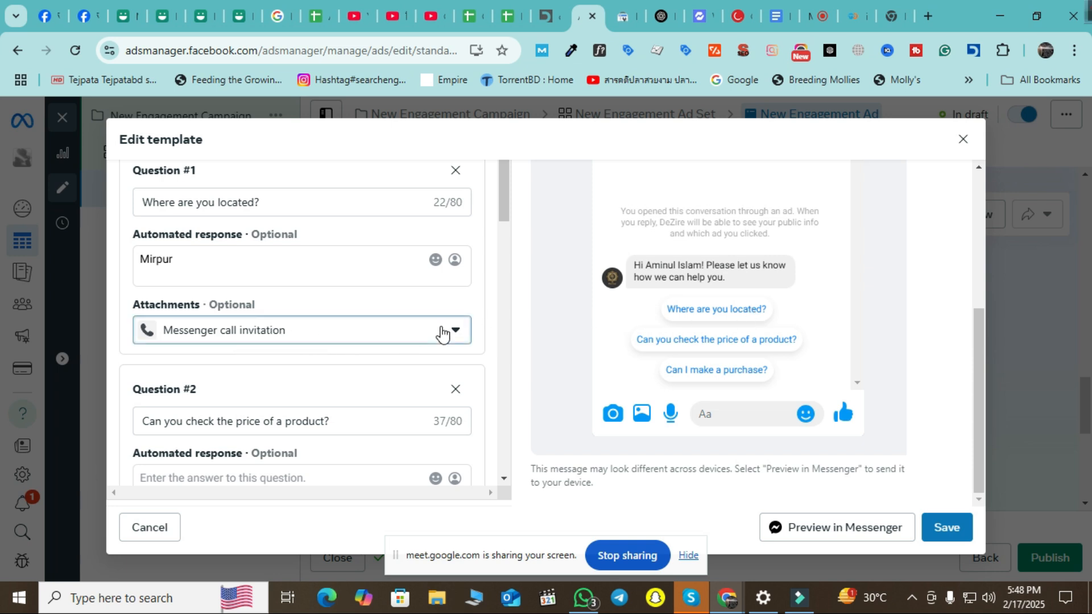
left_click(439, 337)
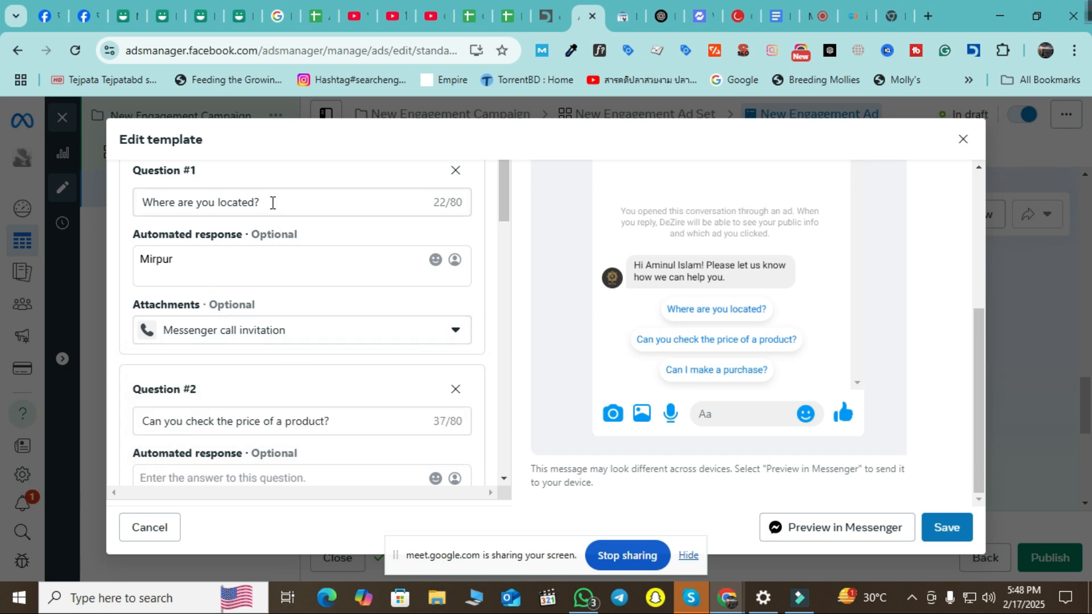
left_click(448, 338)
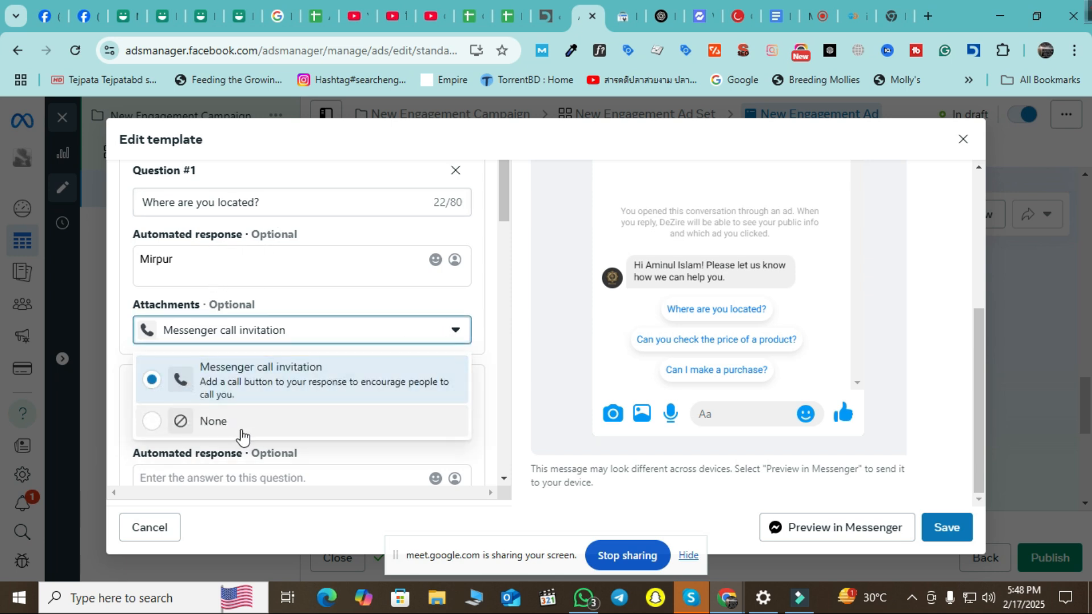
left_click(241, 432)
Attach a Messenger call invitation to Question #2.
scroll(345, 354, "down", 1)
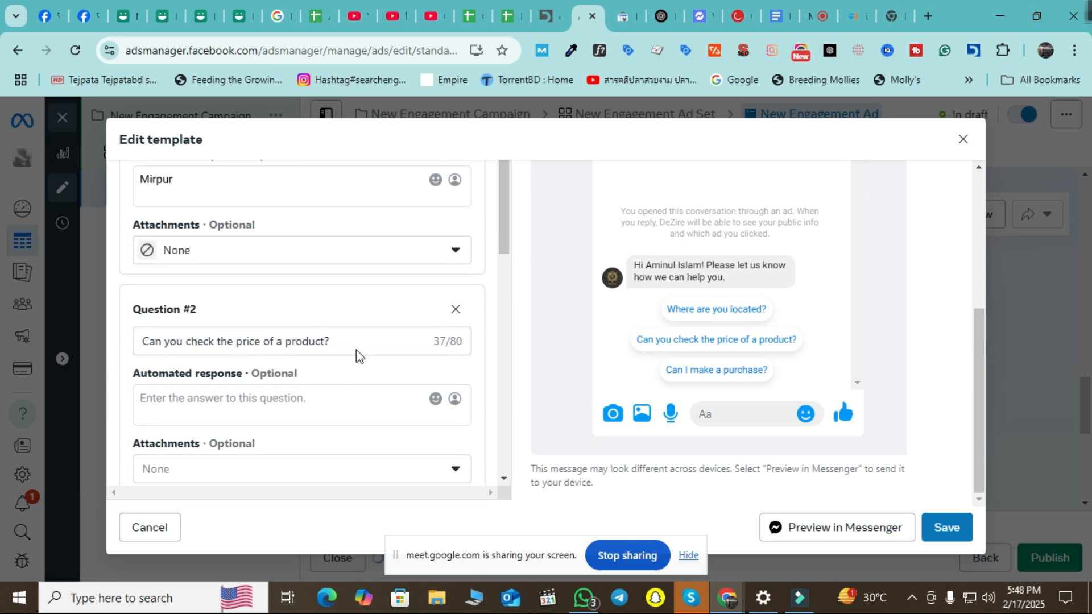
scroll(349, 344, "down", 3)
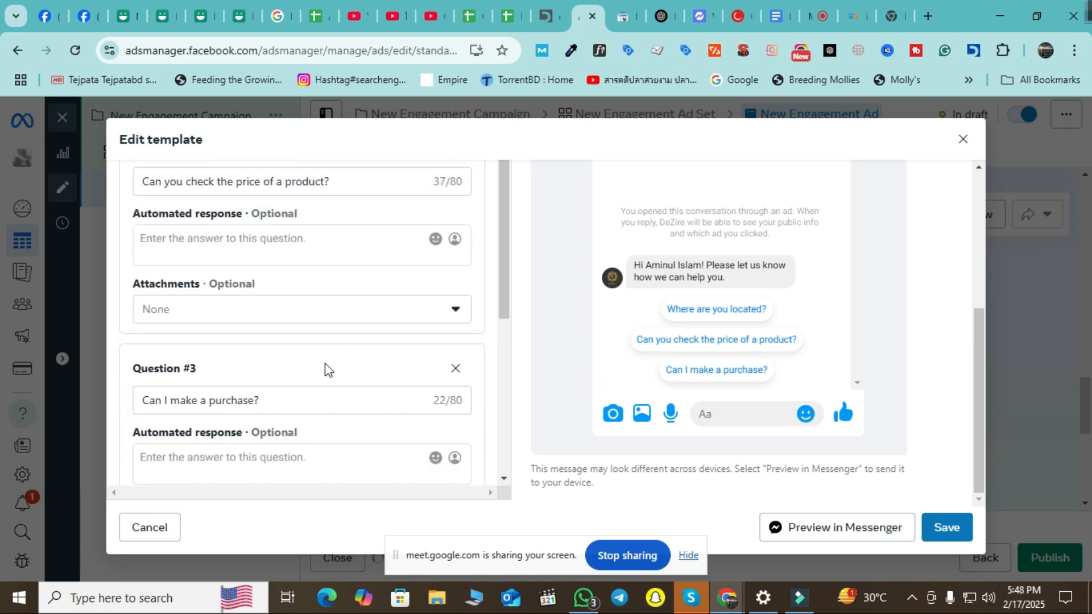
scroll(295, 395, "up", 3)
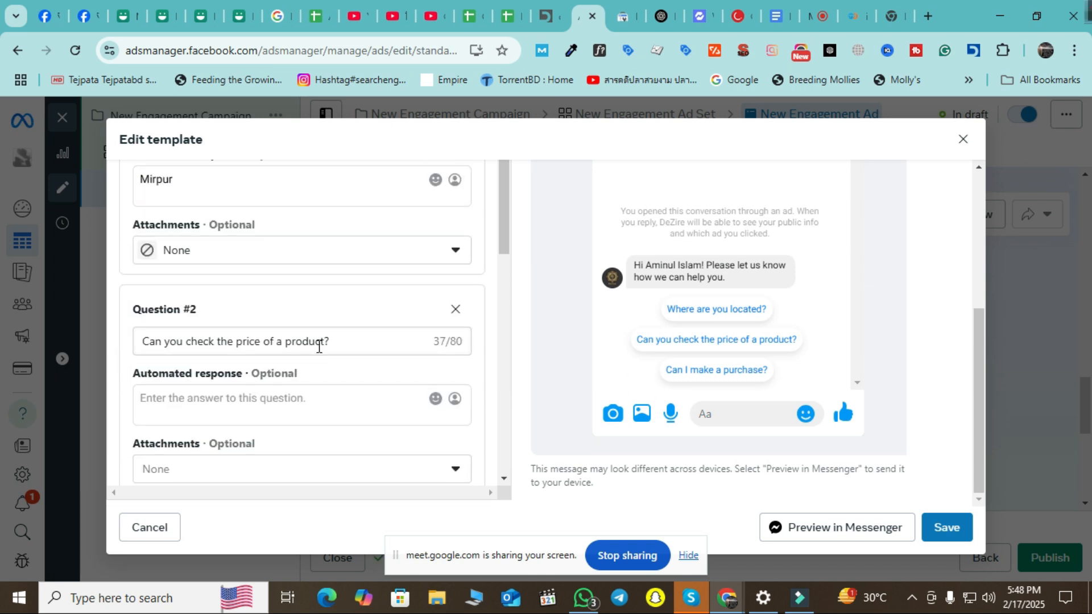
left_click(349, 341)
scroll(353, 352, "down", 3)
scroll(360, 383, "up", 3)
scroll(353, 402, "down", 3)
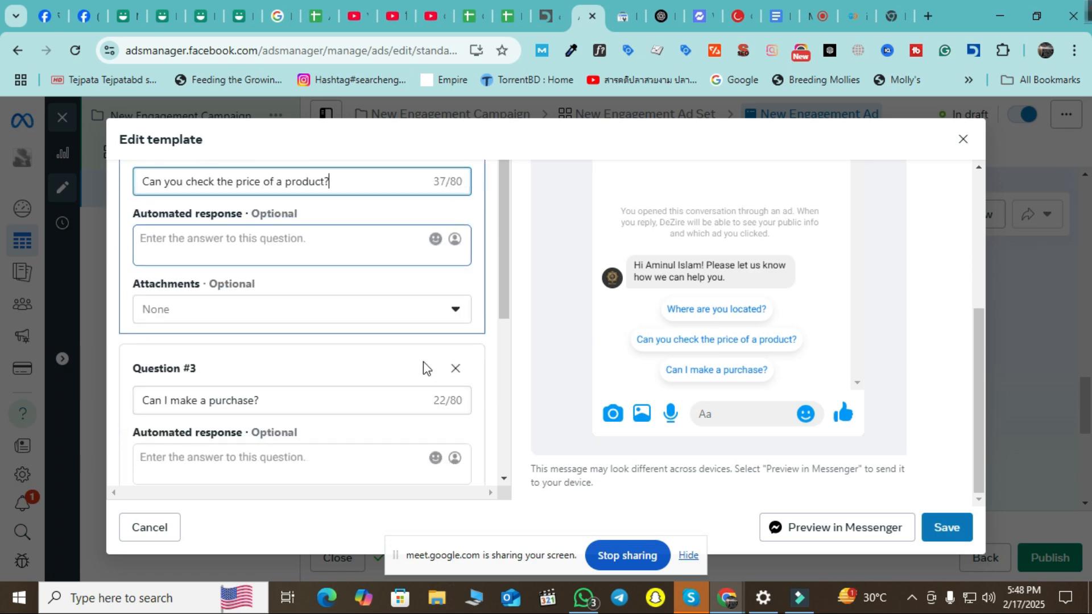
left_click(446, 317)
left_click(333, 374)
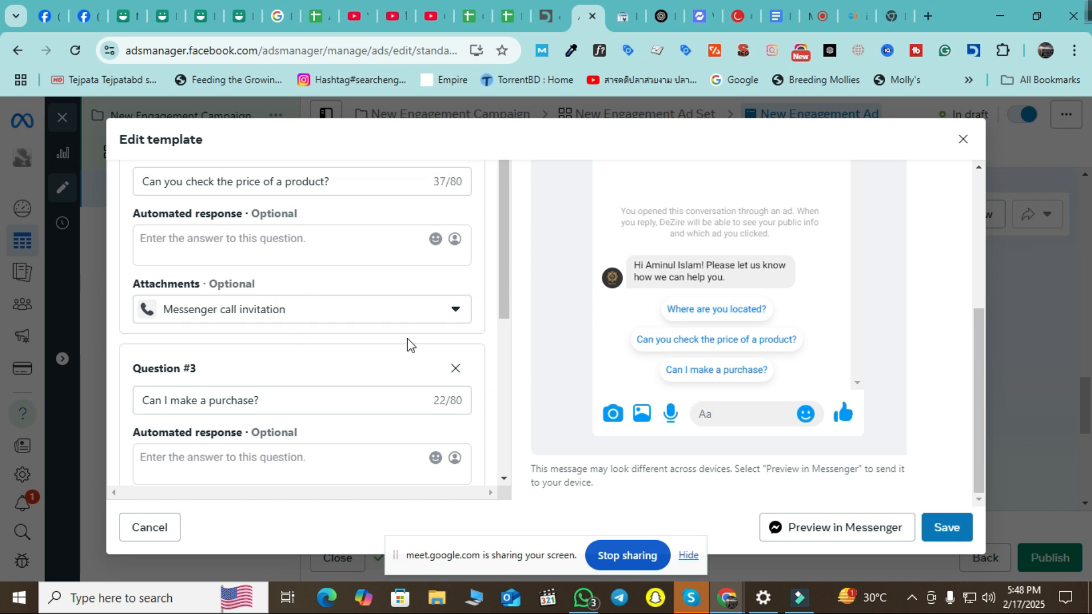
scroll(293, 393, "down", 5)
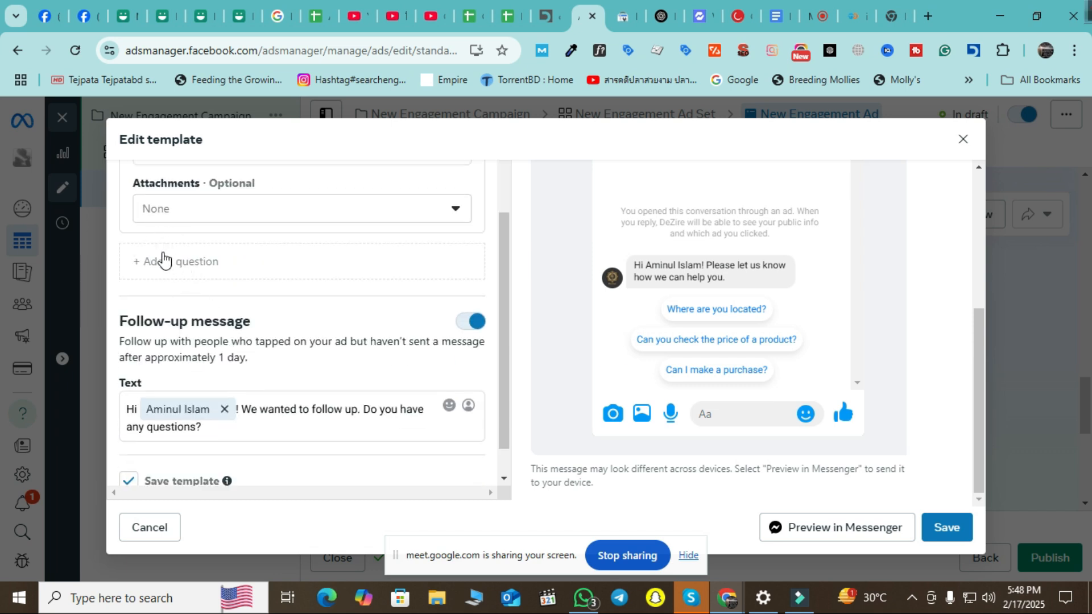
Add empty Question #4 and Question #5 to the template.
left_click(282, 271)
scroll(277, 318, "down", 3)
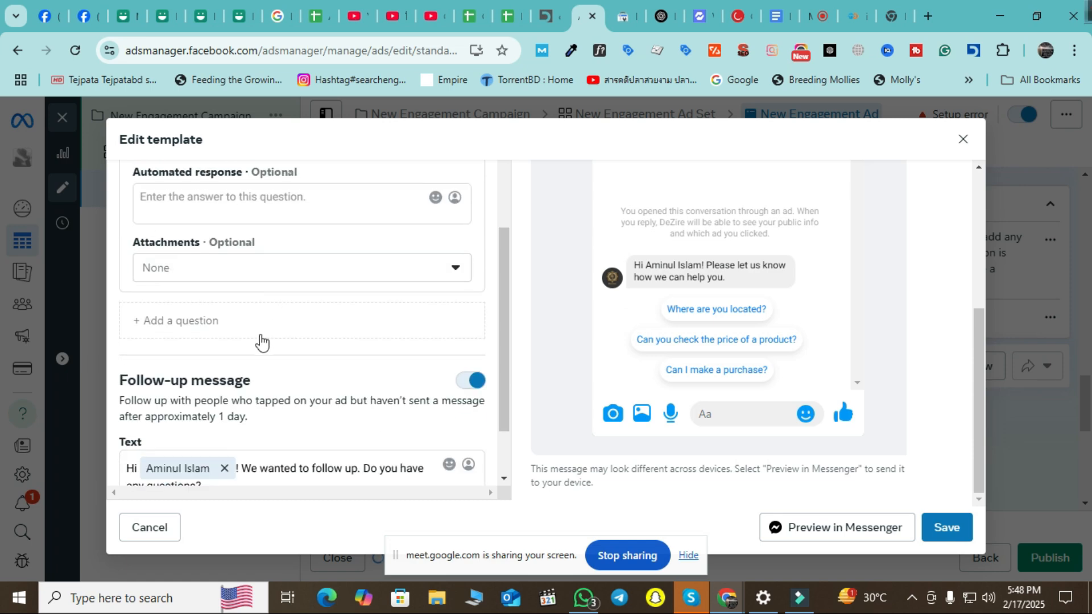
left_click(233, 333)
scroll(256, 347, "down", 4)
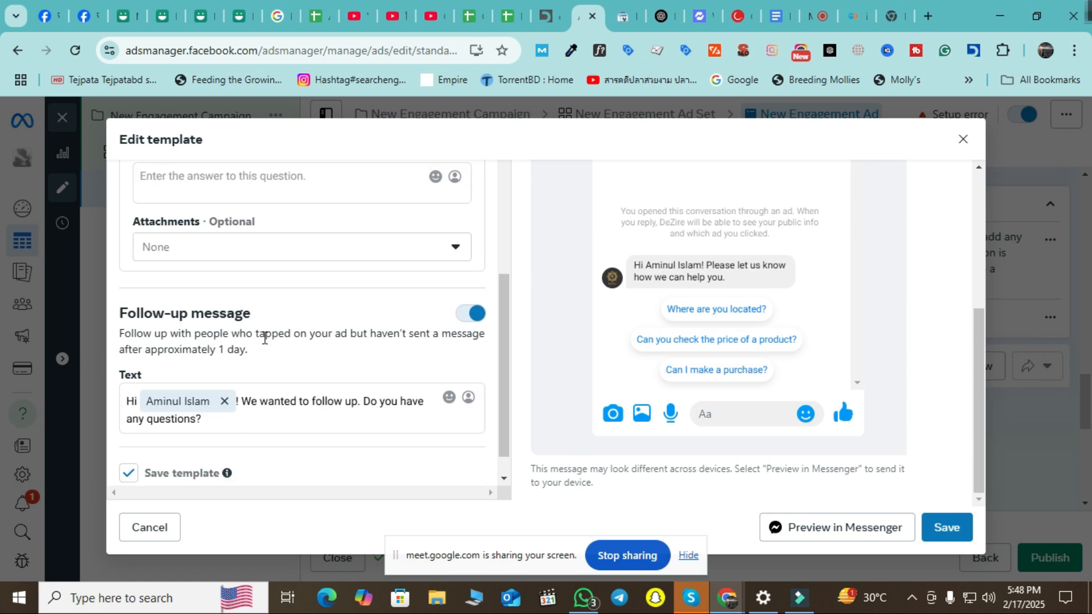
scroll(266, 360, "up", 2)
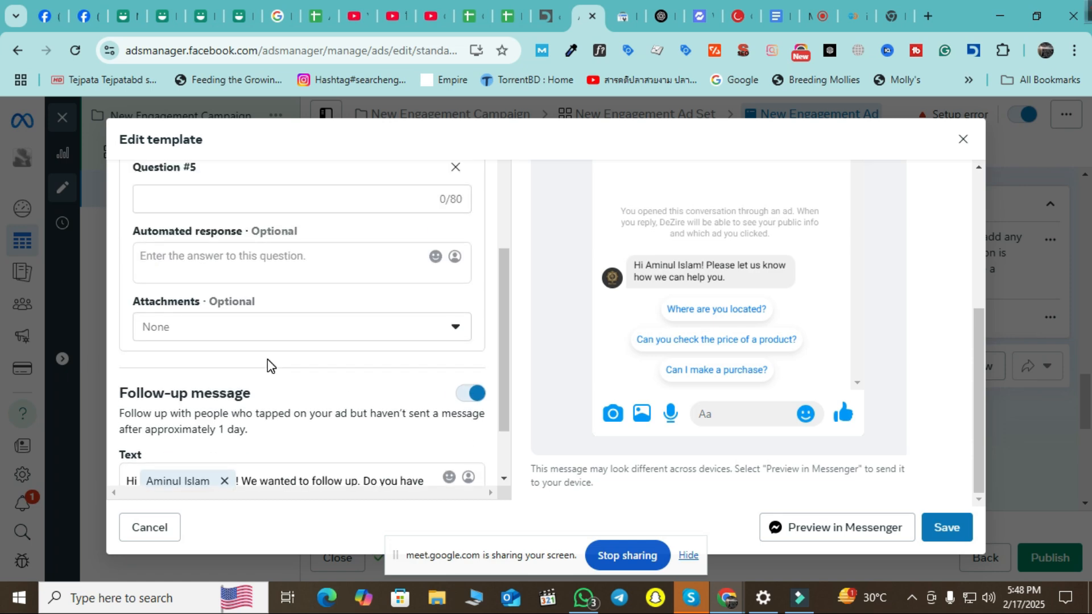
scroll(281, 364, "up", 2)
scroll(297, 360, "down", 3)
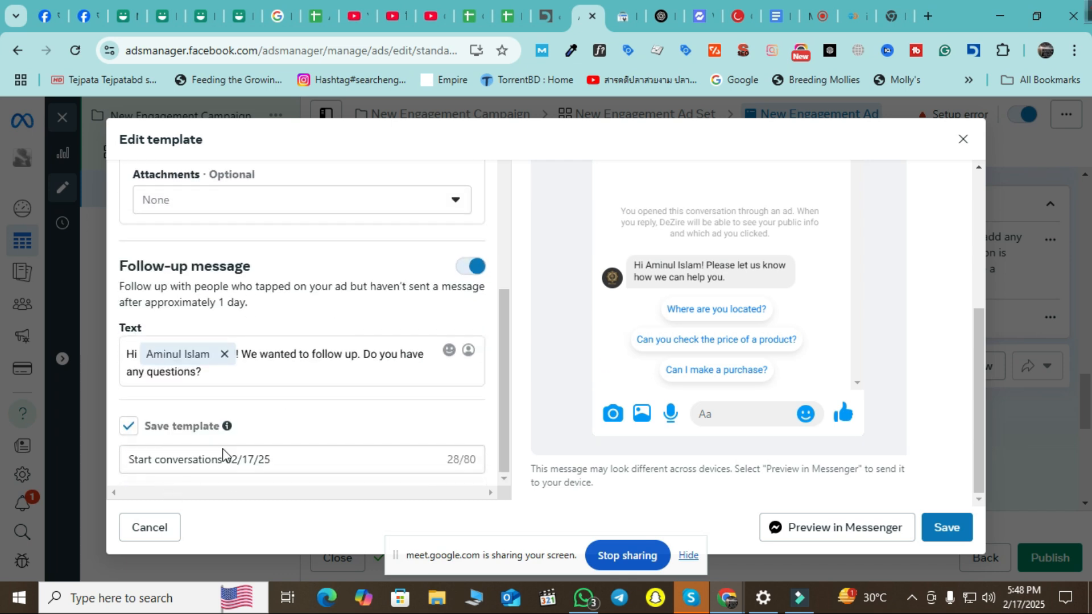
Select part of the template name, save the template and close the editor.
left_click_drag(290, 457, 199, 452)
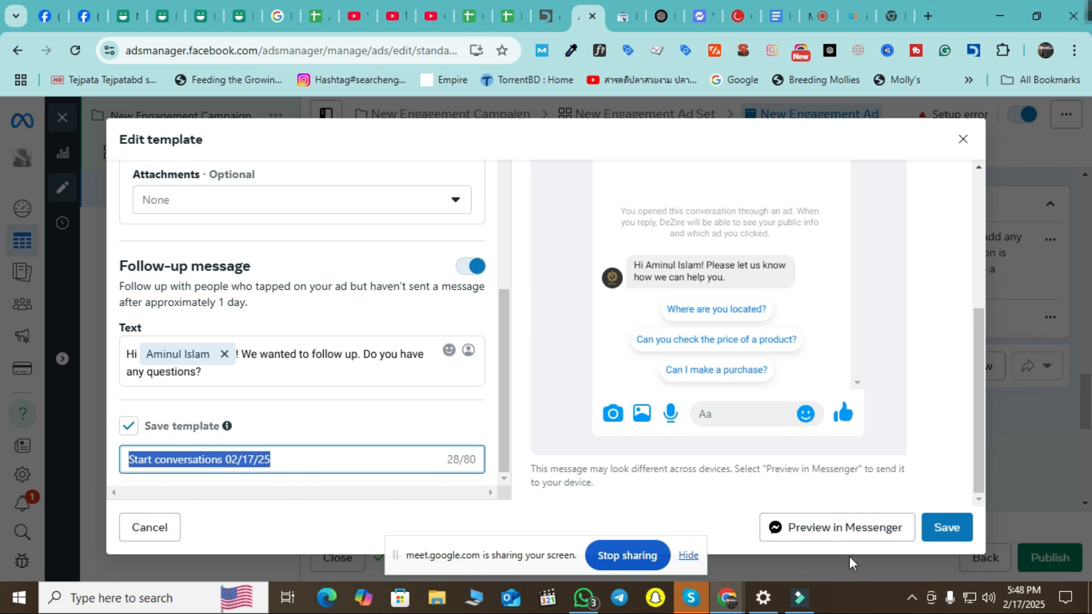
left_click(927, 532)
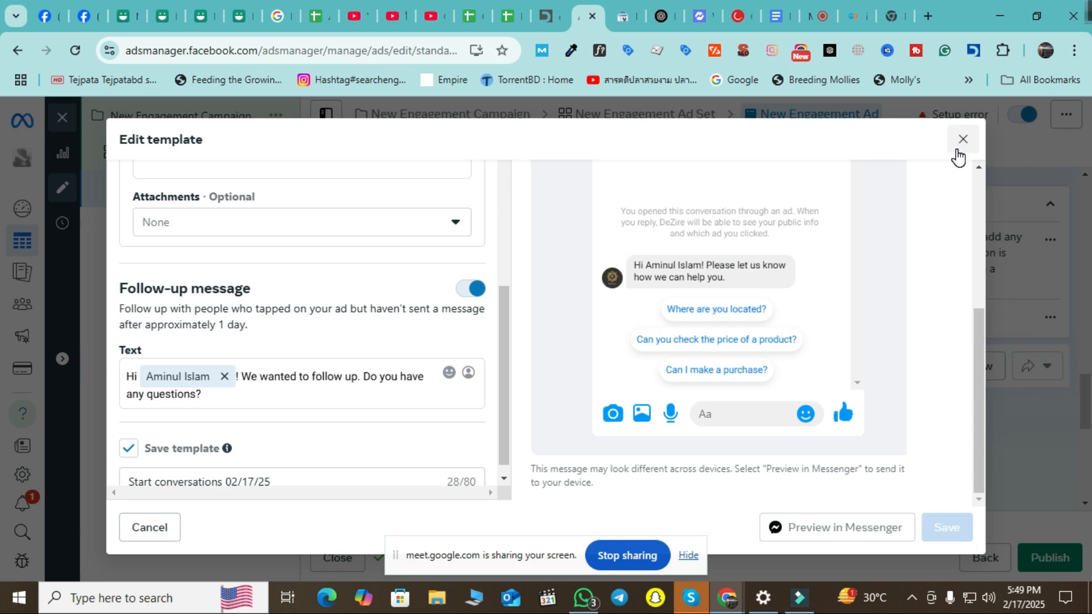
left_click(957, 149)
Leave the template editor without saving and review the ad's message template.
left_click(707, 314)
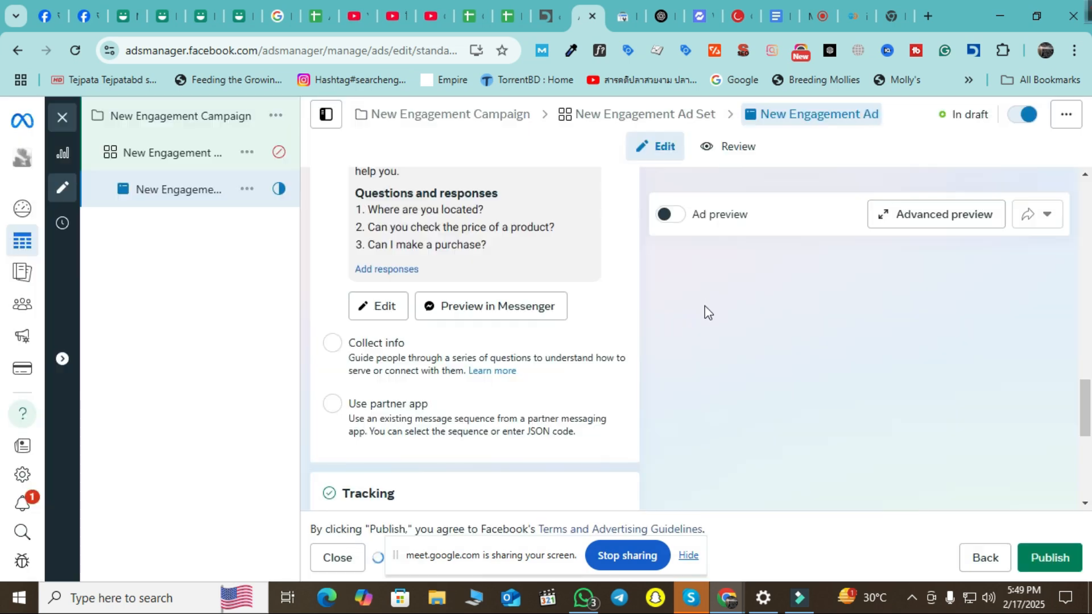
scroll(571, 369, "up", 2)
scroll(570, 367, "up", 1)
scroll(558, 344, "down", 3)
scroll(805, 395, "down", 3)
scroll(805, 395, "up", 2)
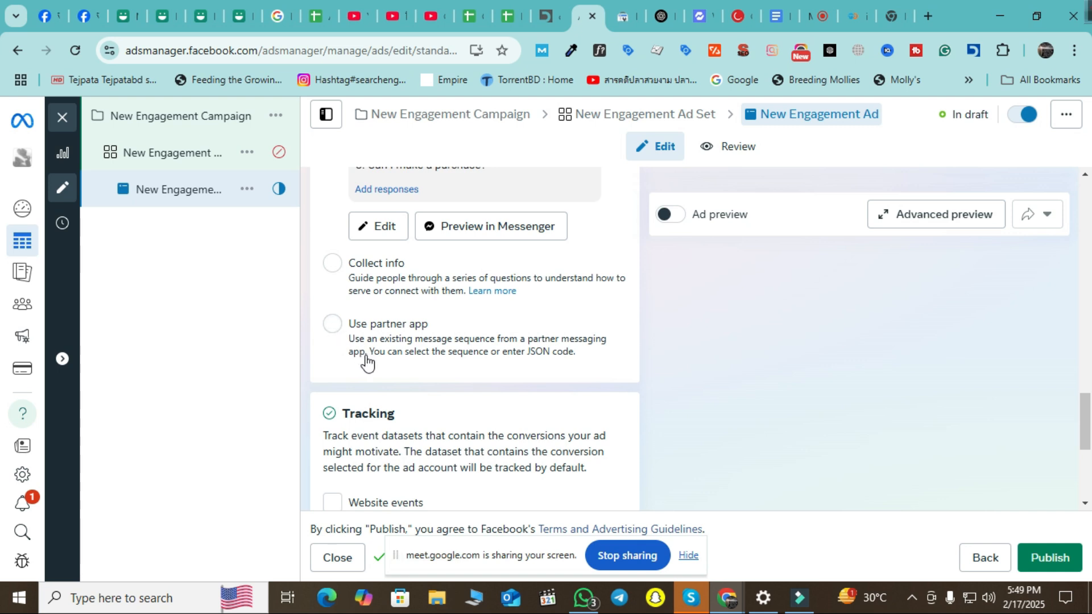
Switch the message setup to Use partner app, then back to Give immediate answers.
left_click(333, 331)
scroll(458, 366, "down", 2)
scroll(536, 449, "up", 5)
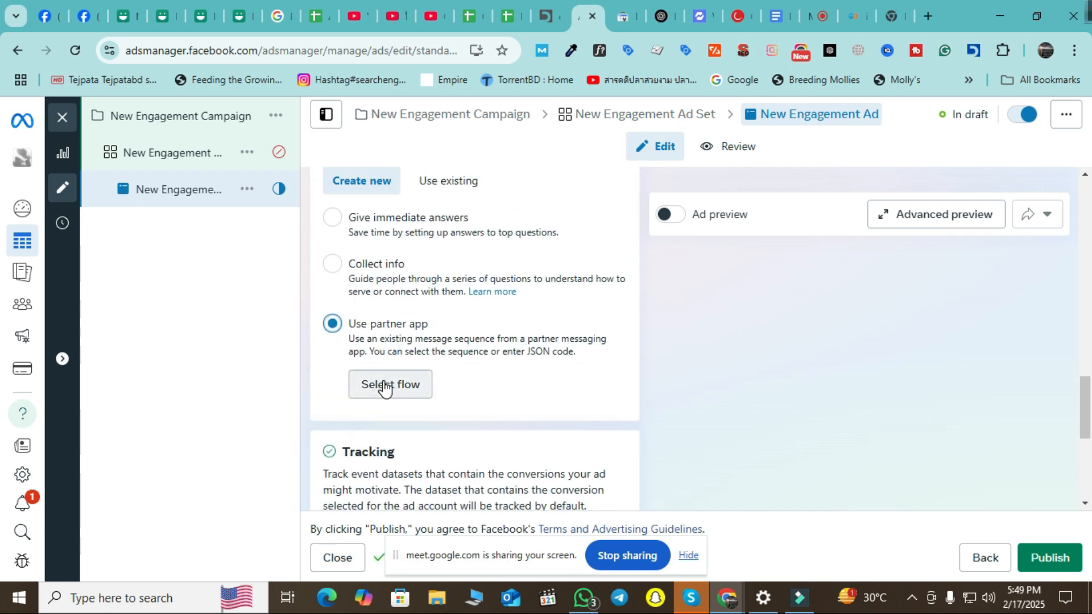
left_click(341, 225)
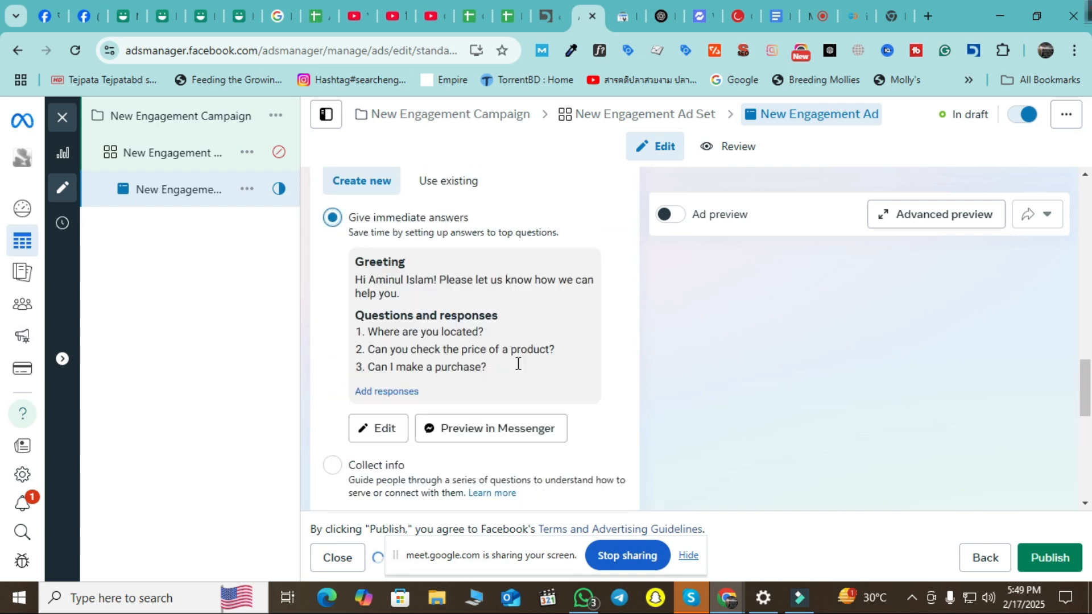
scroll(546, 373, "down", 3)
scroll(827, 360, "down", 5)
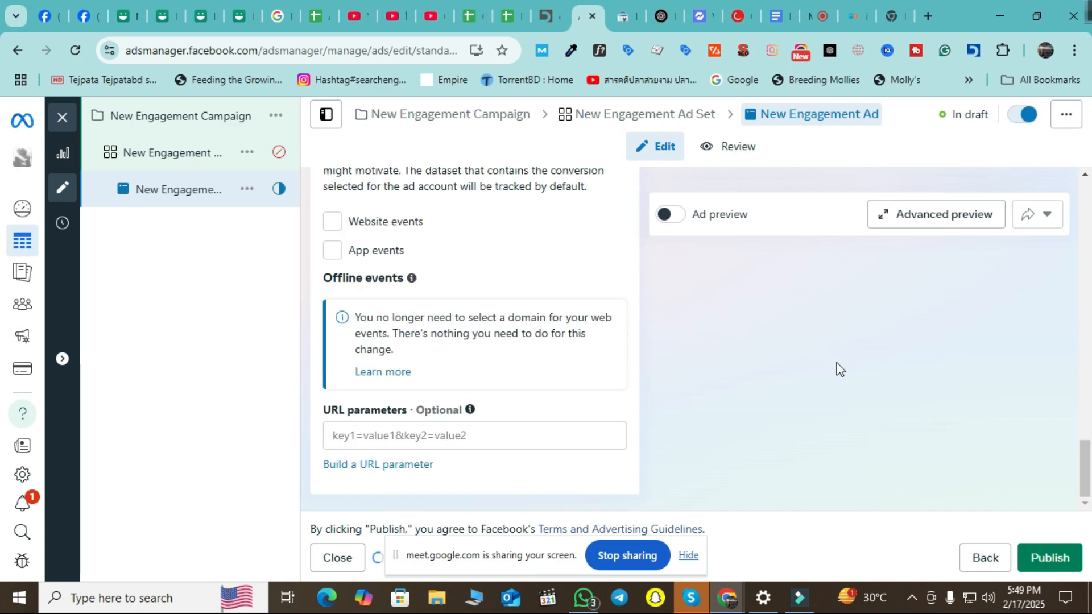